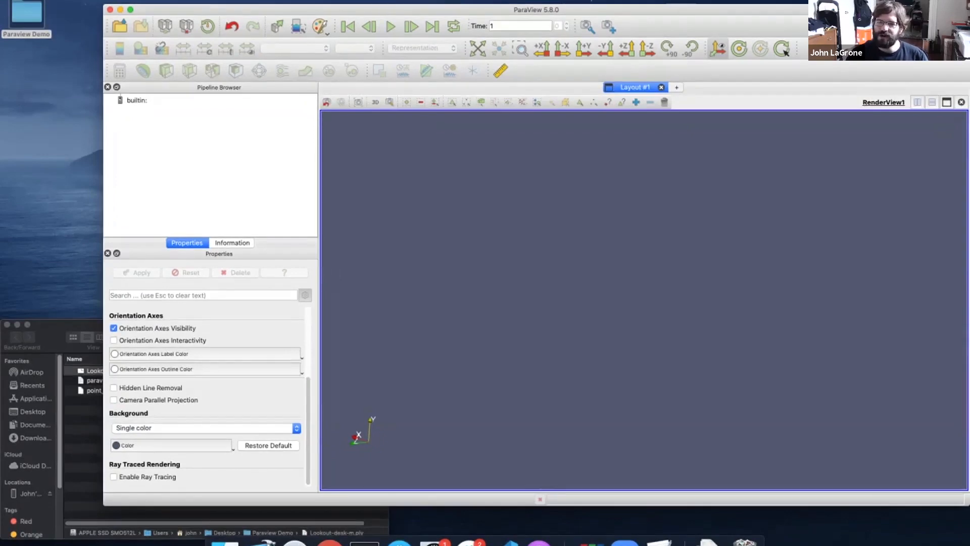
Drop Lookout-desk-m.ply onto the render view and apply it so the scan renders
{"action": "left_click_drag", "start_coordinate": [61, 325], "coordinate": [60, 306]}
{"action": "left_click_drag", "start_coordinate": [115, 352], "coordinate": [337, 196]}
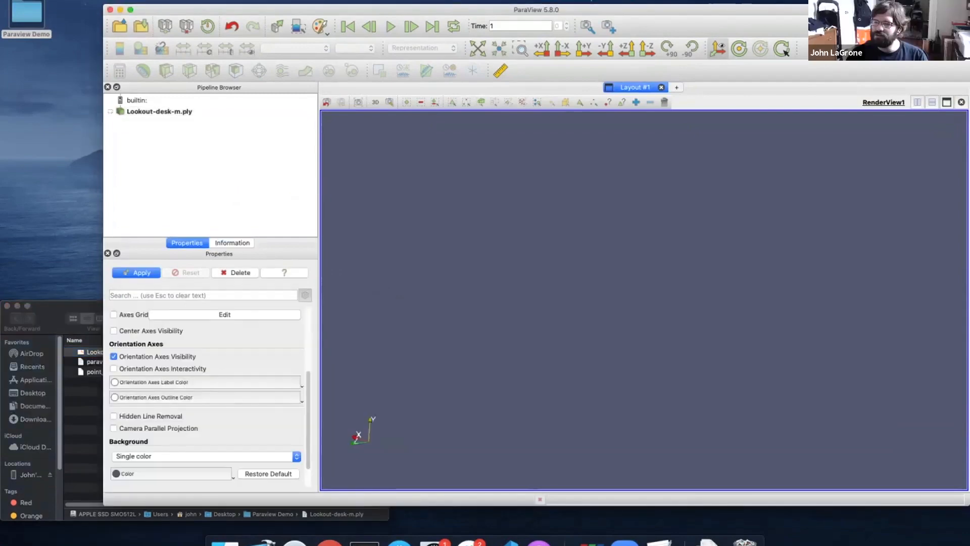
{"action": "left_click", "coordinate": [136, 273]}
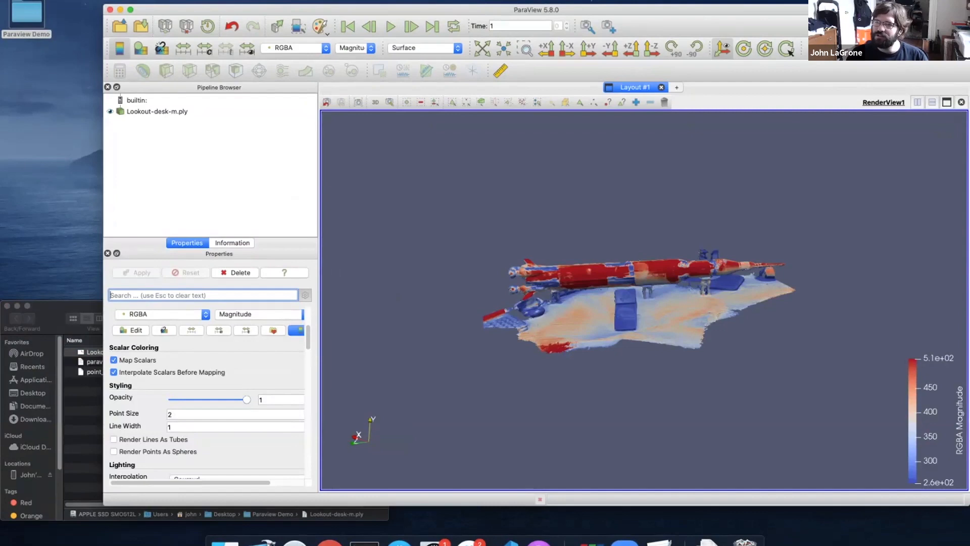
{"action": "left_click", "coordinate": [43, 0]}
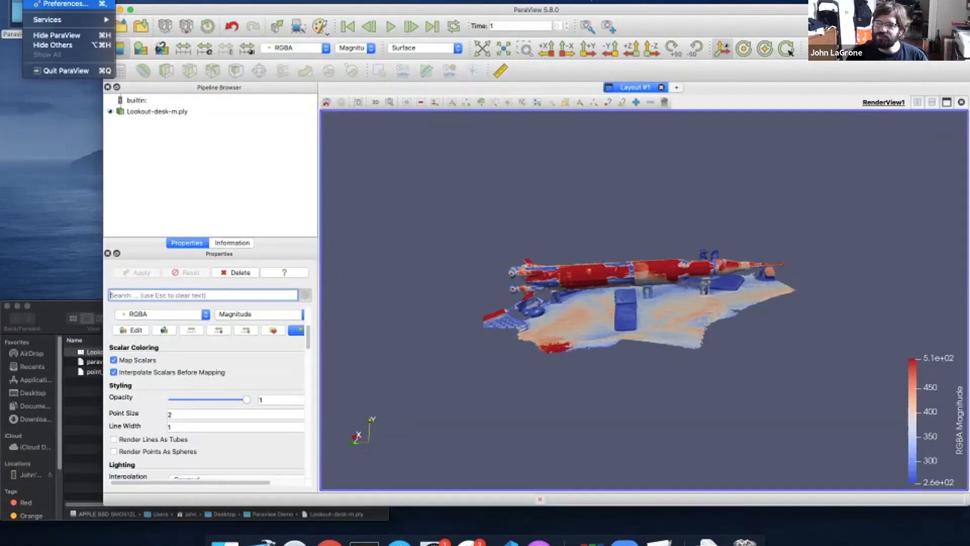
Switch on Auto Apply in the General preferences, then apply and close Settings
{"action": "left_click", "coordinate": [65, 4]}
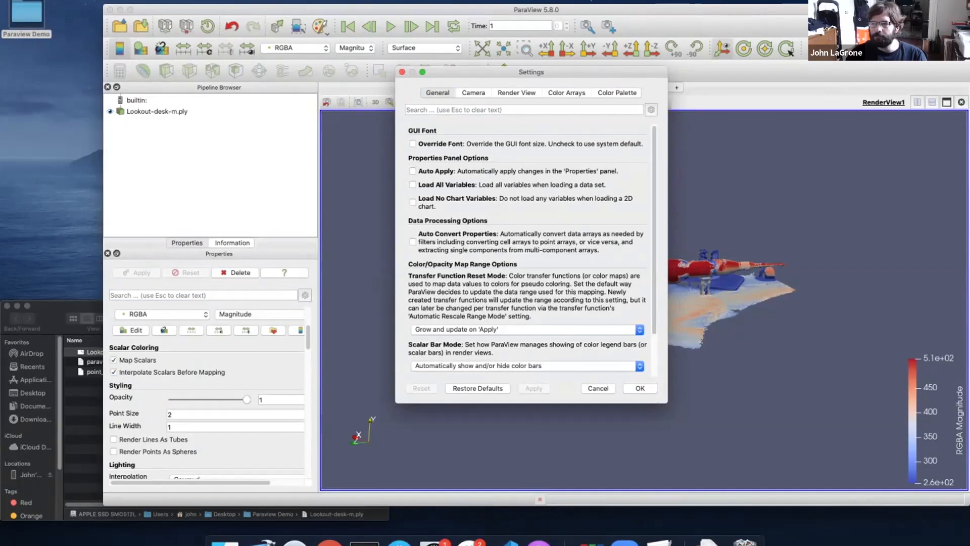
{"action": "left_click", "coordinate": [413, 172]}
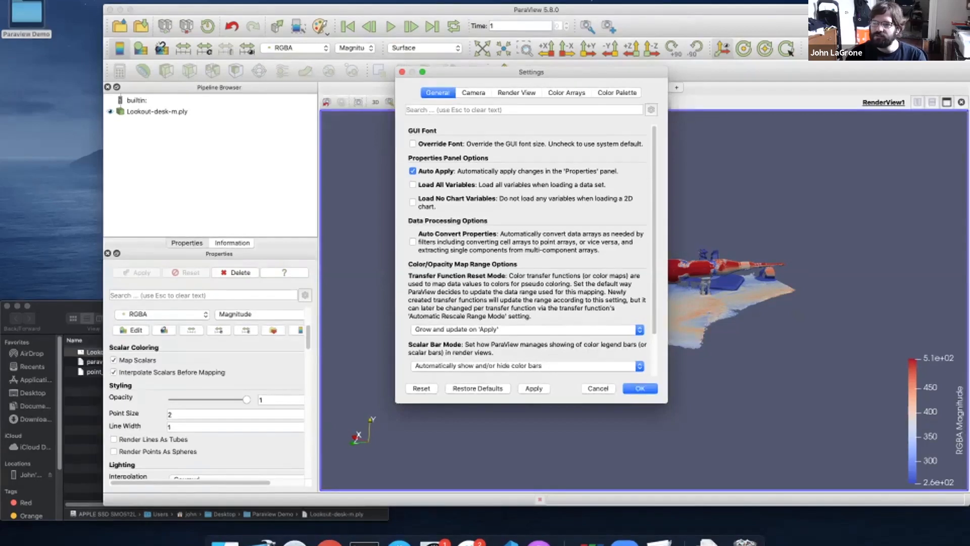
{"action": "left_click", "coordinate": [533, 388]}
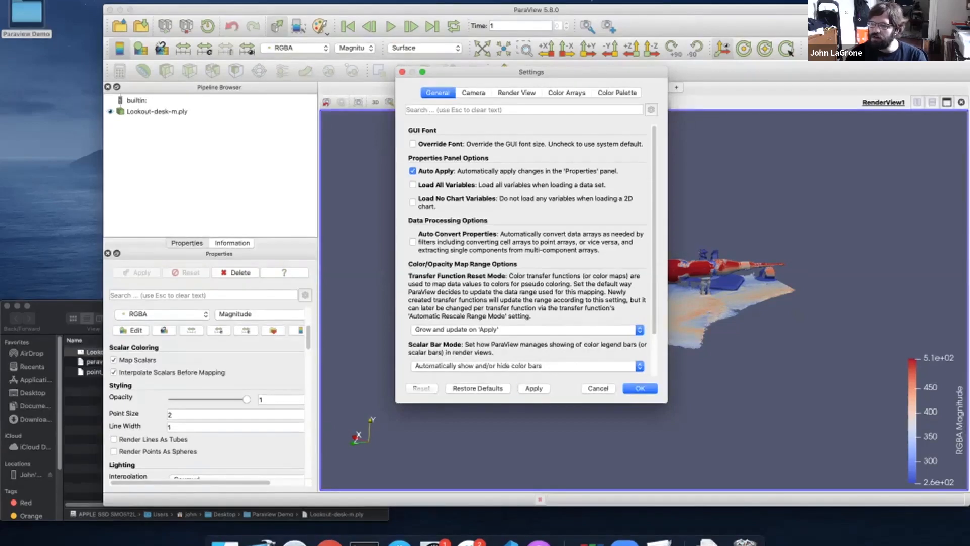
{"action": "left_click", "coordinate": [640, 388]}
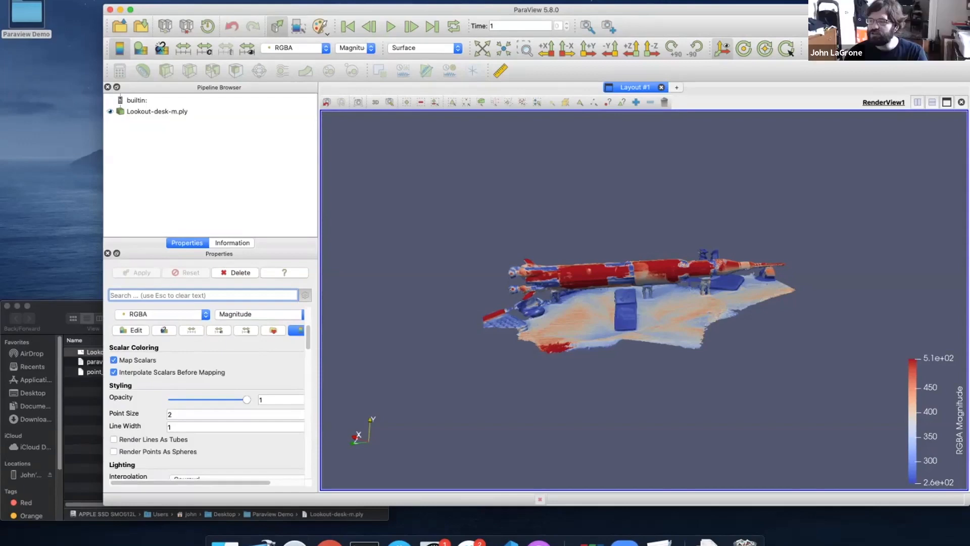
Uncheck Map Scalars in the advanced display properties so the scan shows its true RGB colours
{"action": "left_click_drag", "start_coordinate": [627, 303], "coordinate": [667, 311]}
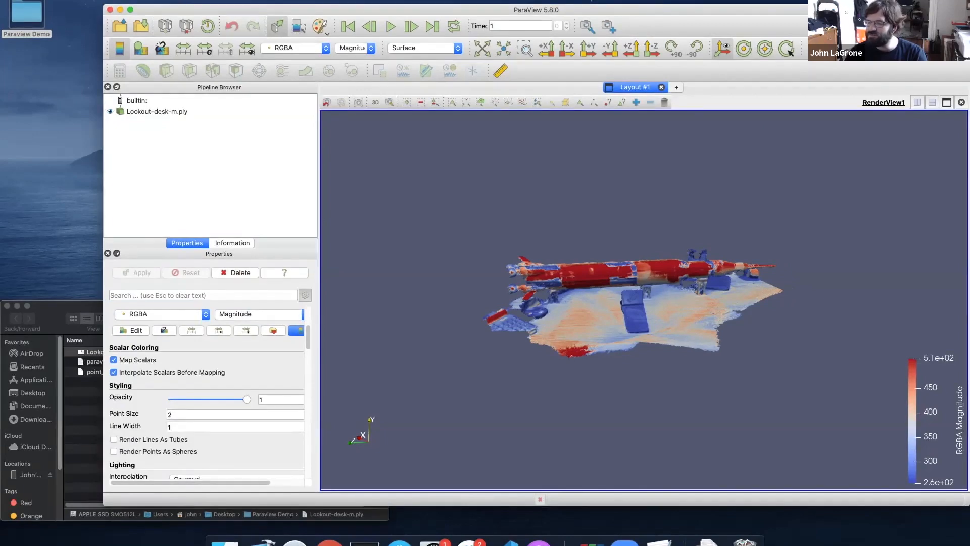
{"action": "scroll", "coordinate": [207, 390], "scroll_direction": "up", "scroll_amount": 1}
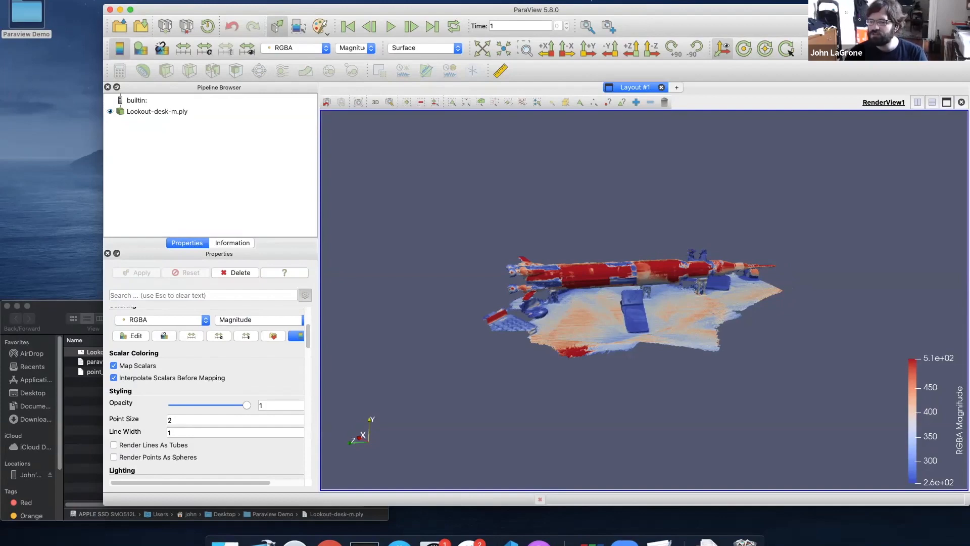
{"action": "scroll", "coordinate": [207, 394], "scroll_direction": "up", "scroll_amount": 3}
{"action": "scroll", "coordinate": [208, 394], "scroll_direction": "up", "scroll_amount": 3}
{"action": "scroll", "coordinate": [207, 394], "scroll_direction": "down", "scroll_amount": 2}
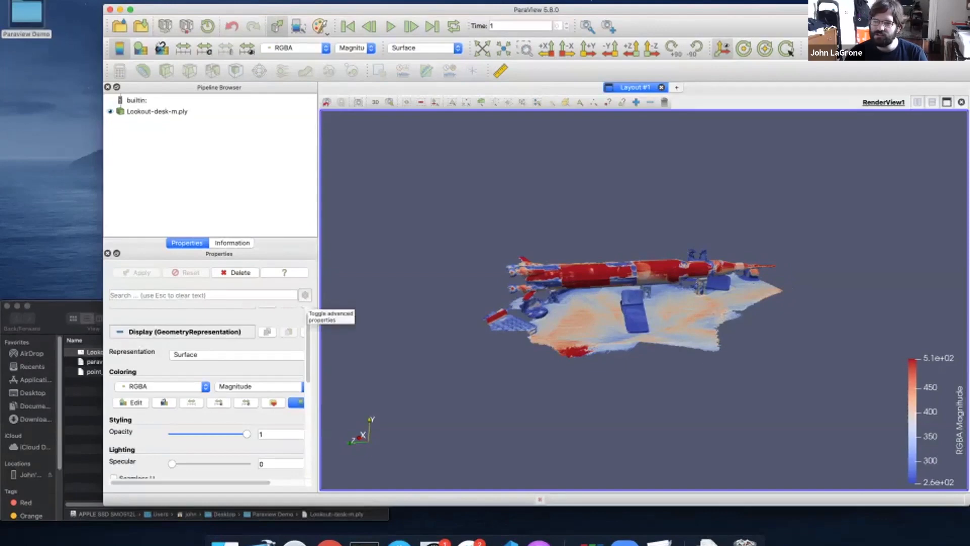
{"action": "left_click", "coordinate": [305, 295]}
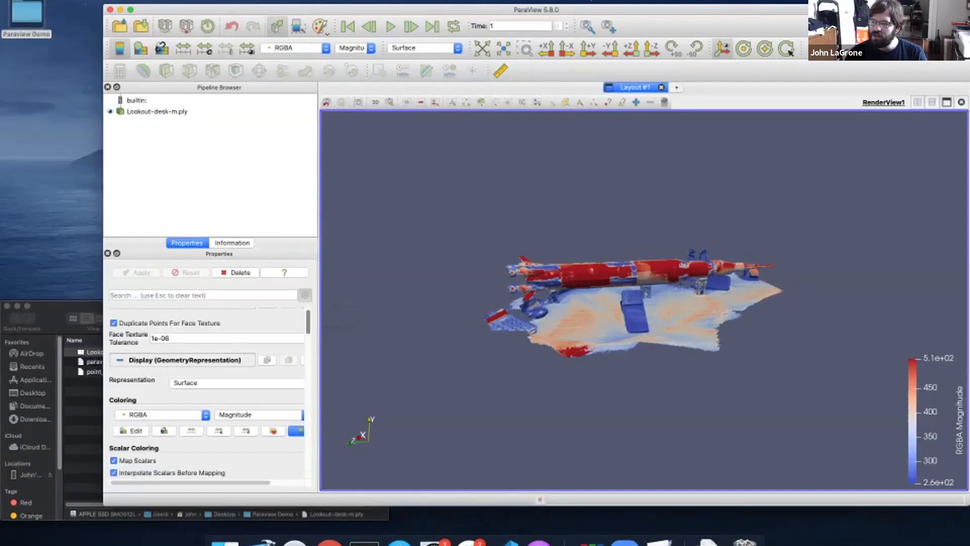
{"action": "scroll", "coordinate": [207, 384], "scroll_direction": "down", "scroll_amount": 2}
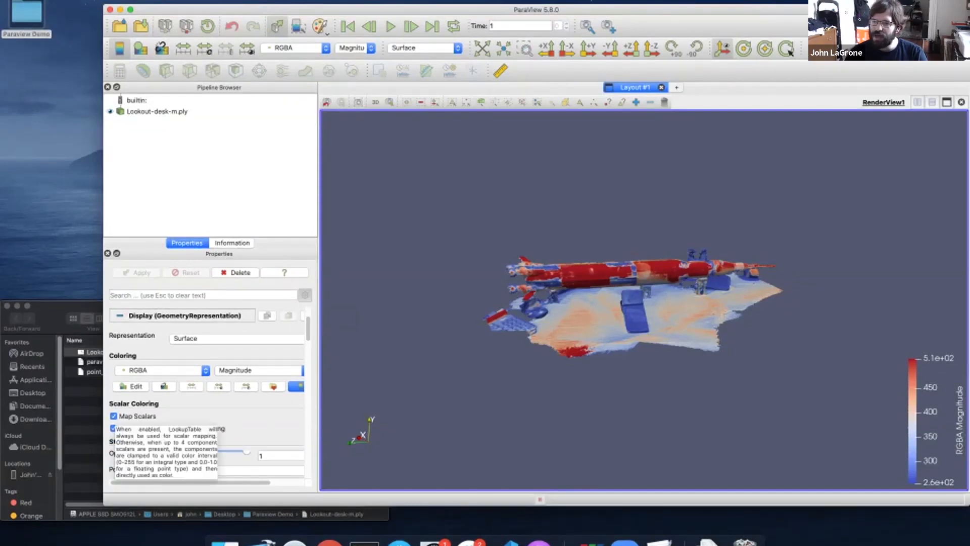
{"action": "left_click", "coordinate": [114, 416]}
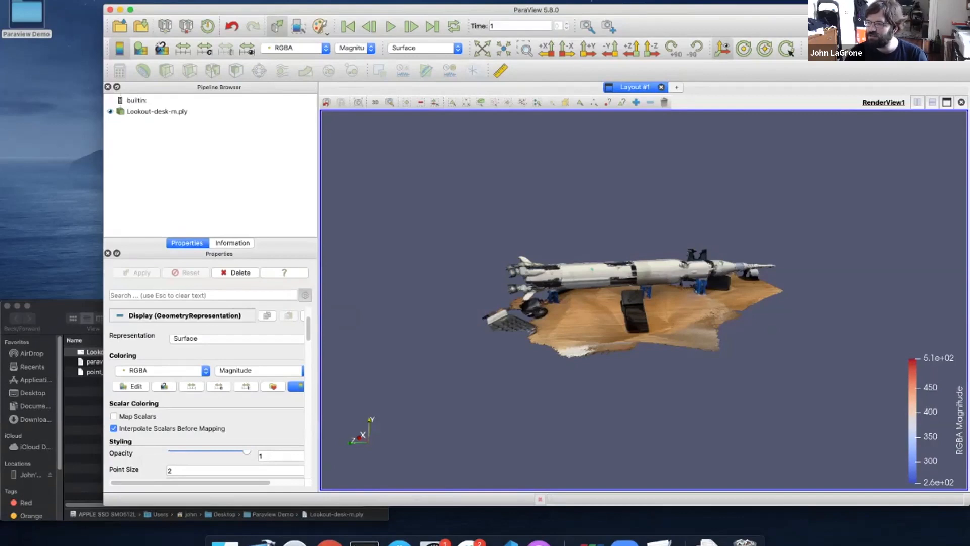
{"action": "left_click_drag", "start_coordinate": [645, 303], "coordinate": [639, 300]}
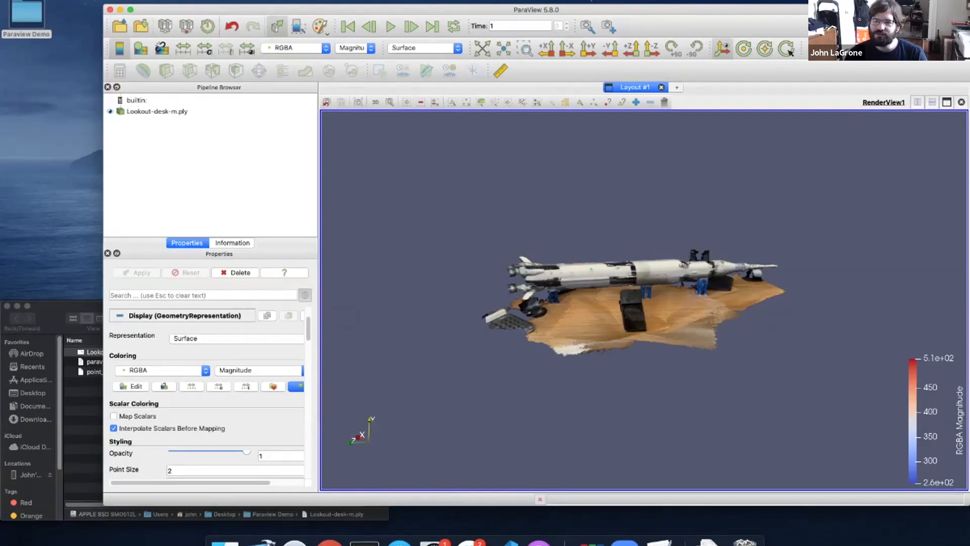
Rotate, zoom and pan the view to inspect the rocket scan
{"action": "left_click_drag", "start_coordinate": [644, 303], "coordinate": [606, 341]}
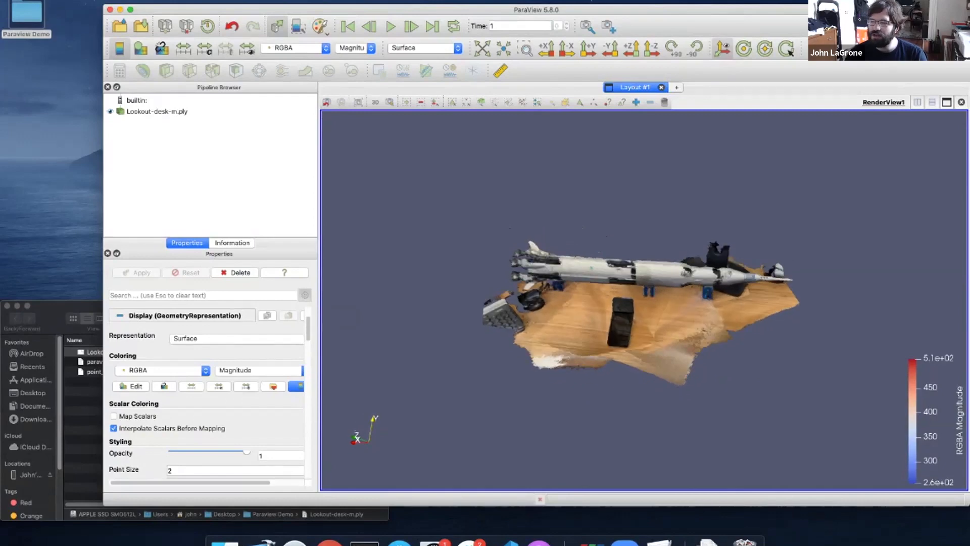
{"action": "scroll", "coordinate": [644, 301], "scroll_direction": "down", "scroll_amount": 2}
{"action": "scroll", "coordinate": [644, 301], "scroll_direction": "up", "scroll_amount": 3}
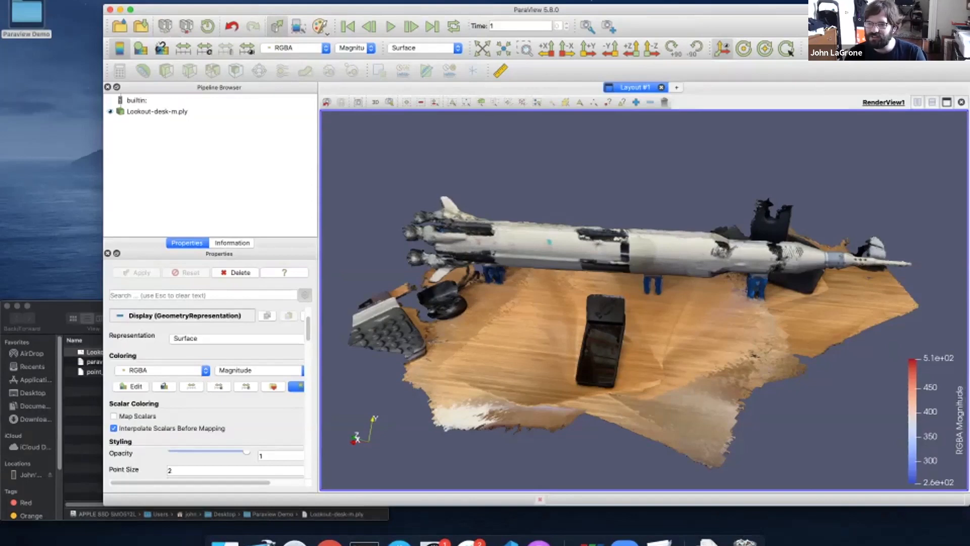
{"action": "left_click_drag", "start_coordinate": [645, 304], "coordinate": [633, 292]}
{"action": "scroll", "coordinate": [644, 300], "scroll_direction": "up", "scroll_amount": 1}
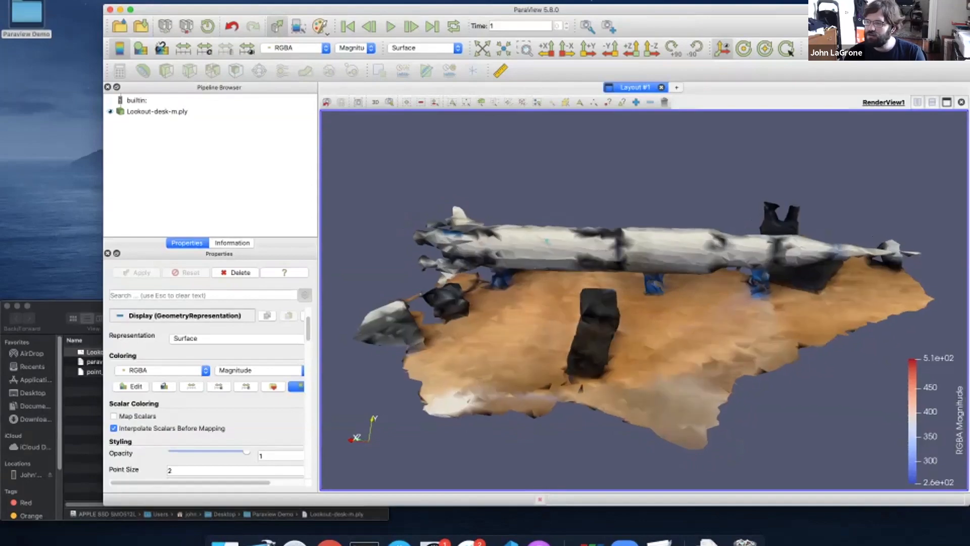
{"action": "mouse_move", "coordinate": [644, 300]}
{"action": "middle_mouse_down"}
{"action": "mouse_move", "coordinate": [683, 299]}
{"action": "mouse_move", "coordinate": [581, 298]}
{"action": "mouse_move", "coordinate": [716, 297]}
{"action": "mouse_move", "coordinate": [539, 292]}
{"action": "mouse_move", "coordinate": [709, 291]}
{"action": "mouse_move", "coordinate": [664, 340]}
{"action": "mouse_move", "coordinate": [666, 223]}
{"action": "mouse_move", "coordinate": [626, 327]}
{"action": "mouse_move", "coordinate": [653, 289]}
{"action": "middle_mouse_up"}
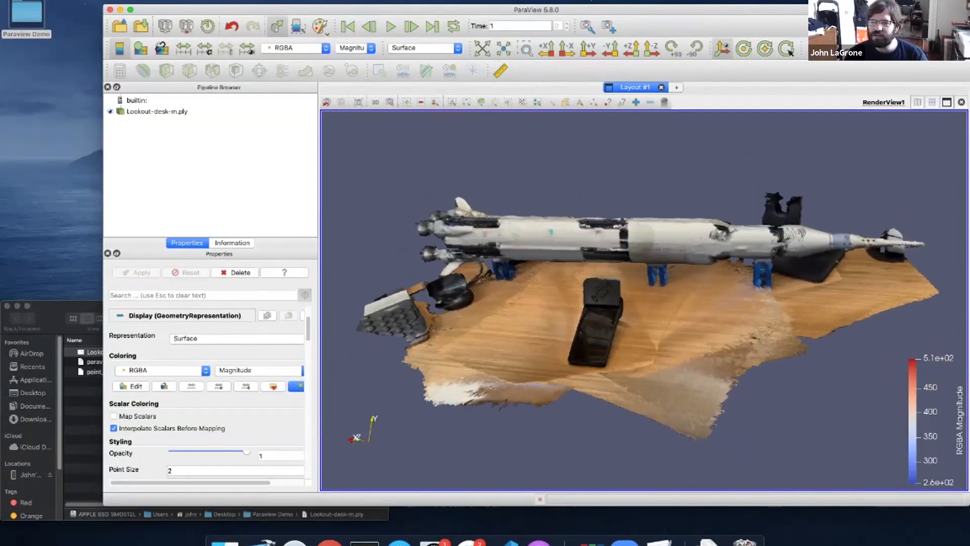
Show the Camera preferences listing the 3D and 2D mouse interaction mappings
{"action": "left_click", "coordinate": [74, 0]}
{"action": "left_click", "coordinate": [65, 5]}
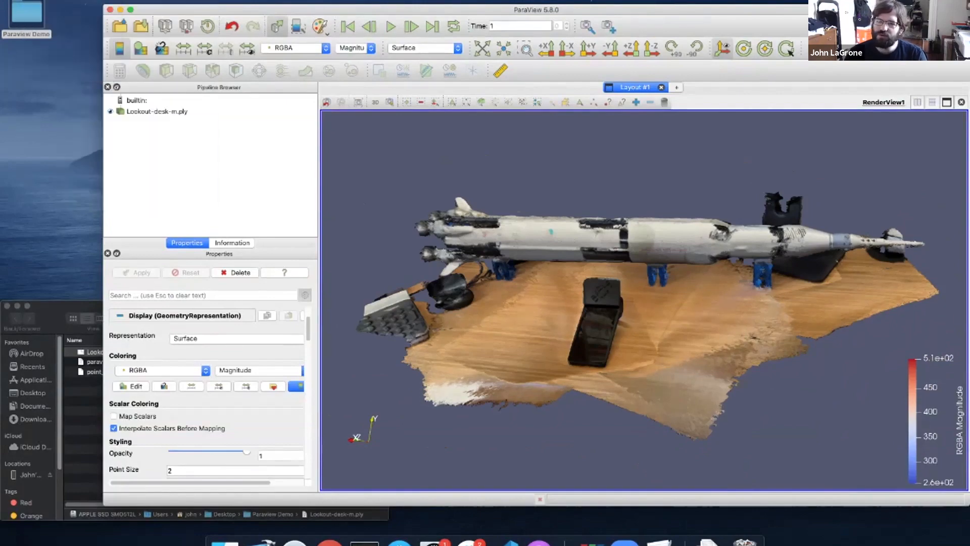
{"action": "left_click", "coordinate": [474, 92]}
{"action": "left_click_drag", "start_coordinate": [505, 72], "coordinate": [335, 86]}
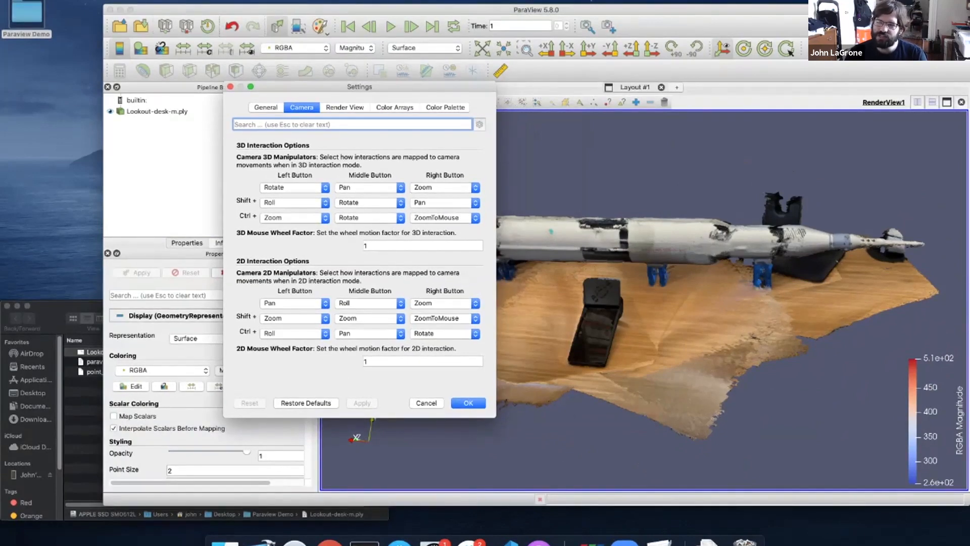
Leave the Left Button 3D interaction at Rotate and close Settings unchanged
{"action": "left_click", "coordinate": [293, 187]}
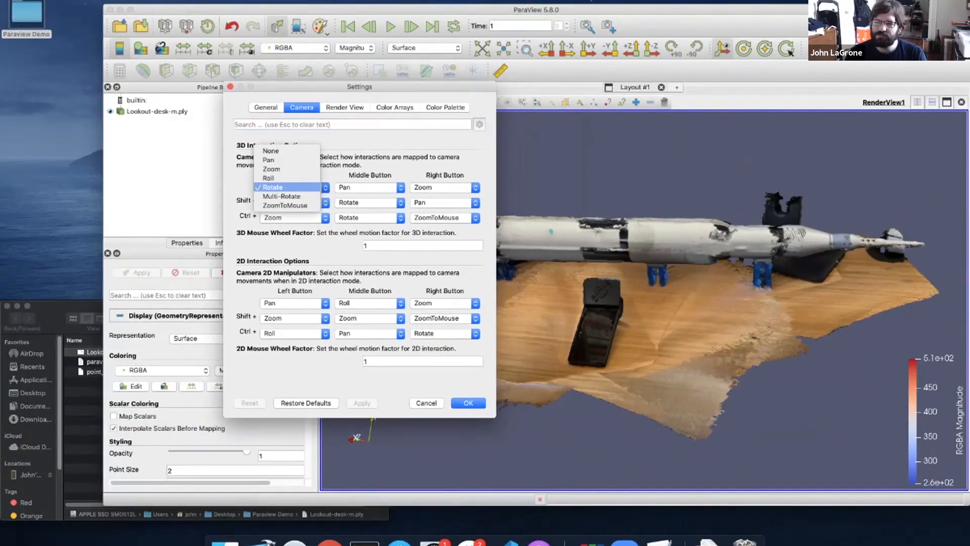
{"action": "left_click", "coordinate": [293, 187]}
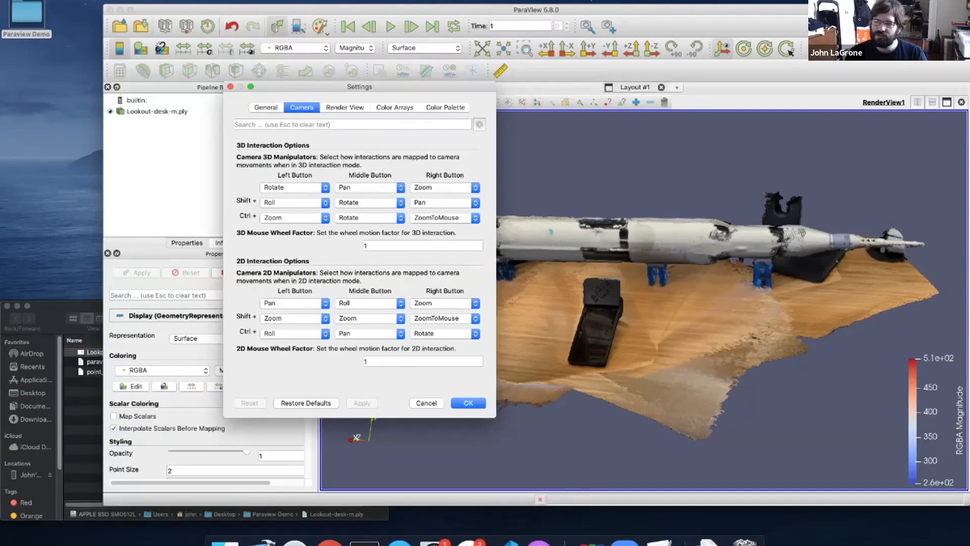
{"action": "key", "text": "Return"}
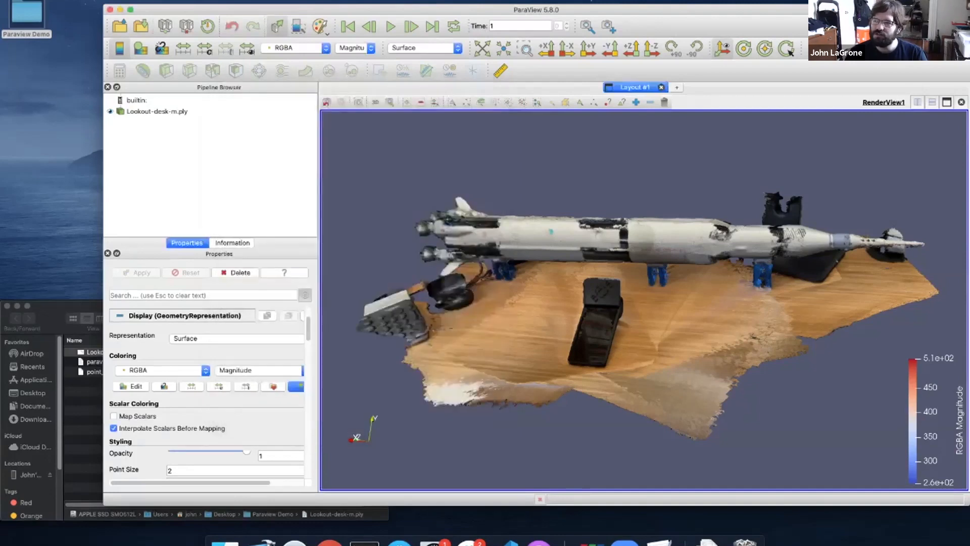
{"action": "left_click_drag", "start_coordinate": [644, 300], "coordinate": [655, 302]}
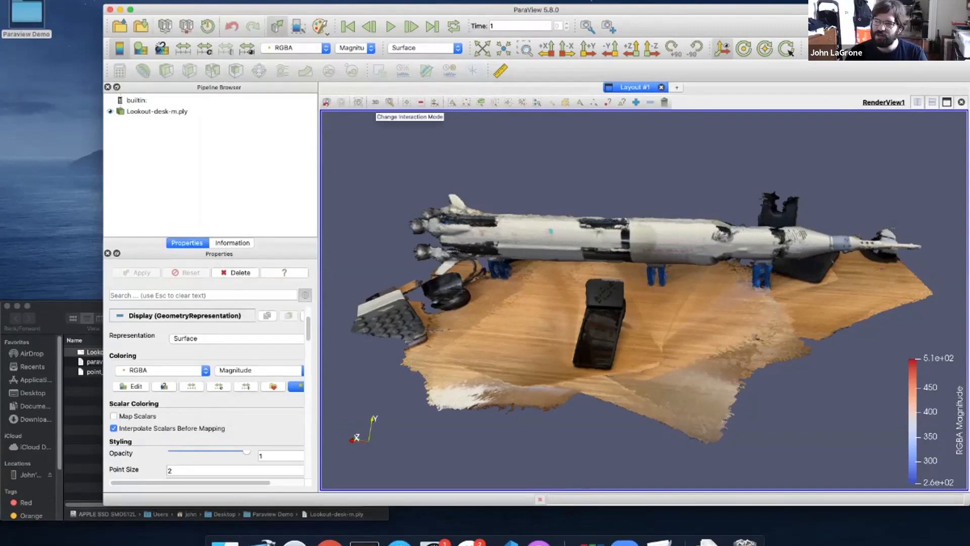
{"action": "left_click", "coordinate": [375, 102]}
{"action": "left_click_drag", "start_coordinate": [644, 303], "coordinate": [637, 312]}
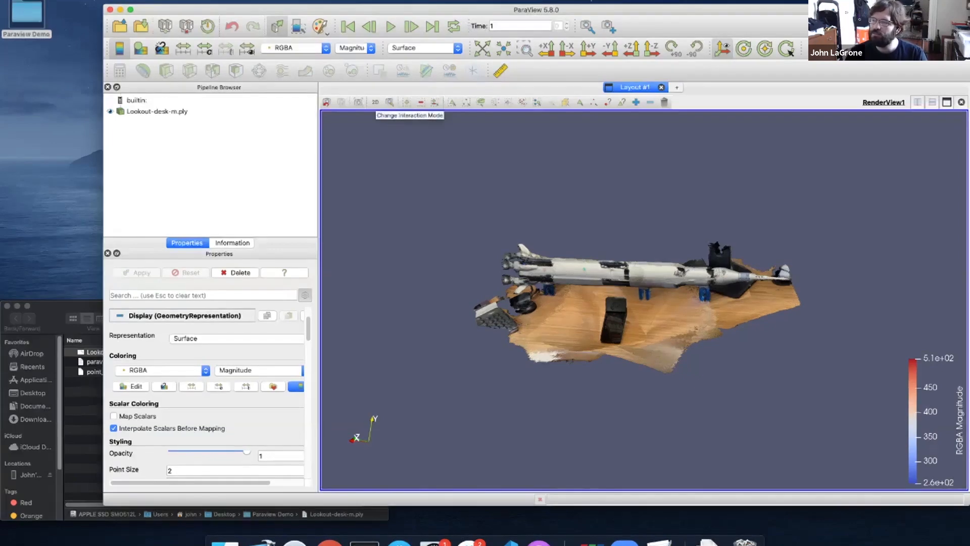
{"action": "left_click", "coordinate": [375, 102]}
{"action": "left_click_drag", "start_coordinate": [571, 293], "coordinate": [598, 294]}
{"action": "middle_click_drag", "start_coordinate": [597, 293], "coordinate": [657, 291]}
{"action": "left_click_drag", "start_coordinate": [656, 290], "coordinate": [656, 305]}
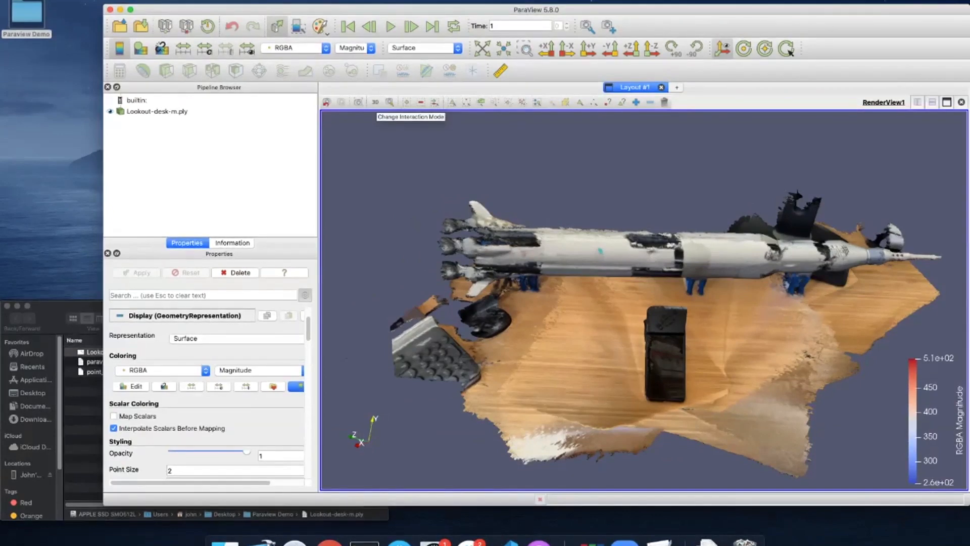
{"action": "left_click_drag", "start_coordinate": [647, 303], "coordinate": [611, 279]}
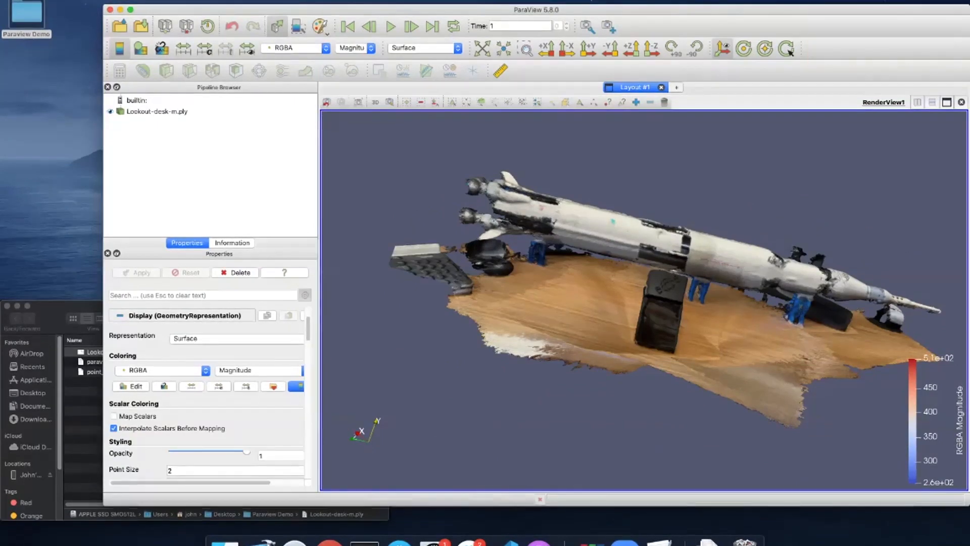
{"action": "scroll", "coordinate": [644, 298], "scroll_direction": "down", "scroll_amount": 3}
{"action": "scroll", "coordinate": [644, 298], "scroll_direction": "up", "scroll_amount": 10}
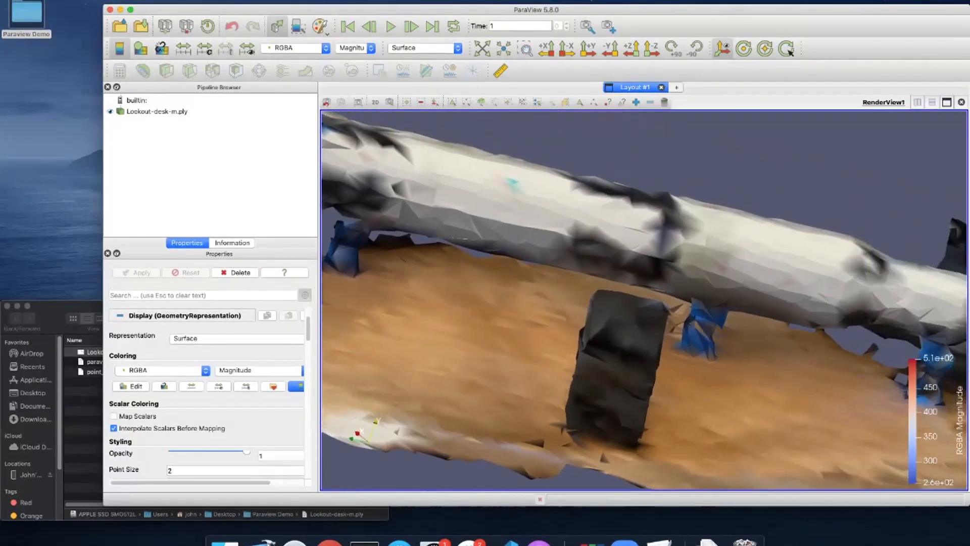
{"action": "middle_click_drag", "start_coordinate": [644, 298], "coordinate": [662, 338]}
{"action": "scroll", "coordinate": [644, 298], "scroll_direction": "down", "scroll_amount": 2}
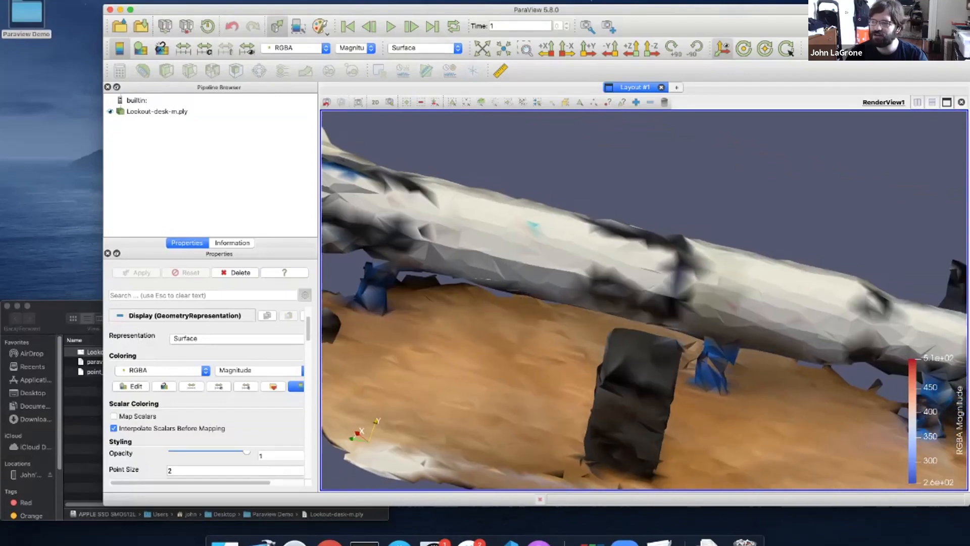
{"action": "scroll", "coordinate": [644, 298], "scroll_direction": "down", "scroll_amount": 1}
{"action": "mouse_move", "coordinate": [644, 298]}
{"action": "left_mouse_down"}
{"action": "mouse_move", "coordinate": [703, 288]}
{"action": "mouse_move", "coordinate": [606, 374]}
{"action": "mouse_move", "coordinate": [674, 296]}
{"action": "mouse_move", "coordinate": [642, 298]}
{"action": "left_mouse_up"}
{"action": "scroll", "coordinate": [644, 298], "scroll_direction": "down", "scroll_amount": 5}
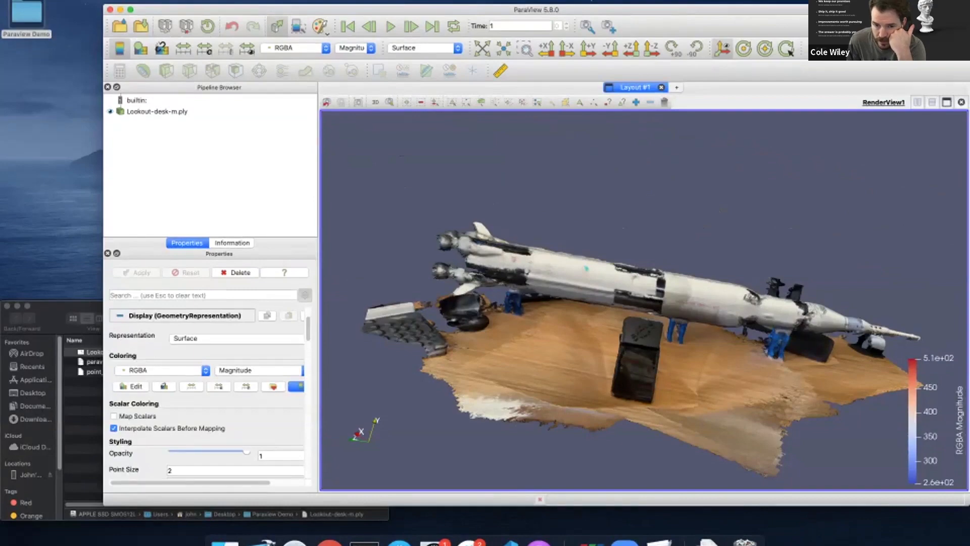
{"action": "middle_click_drag", "start_coordinate": [644, 299], "coordinate": [646, 267]}
{"action": "mouse_move", "coordinate": [646, 267]}
{"action": "left_mouse_down"}
{"action": "mouse_move", "coordinate": [649, 298]}
{"action": "mouse_move", "coordinate": [645, 271]}
{"action": "left_mouse_up"}
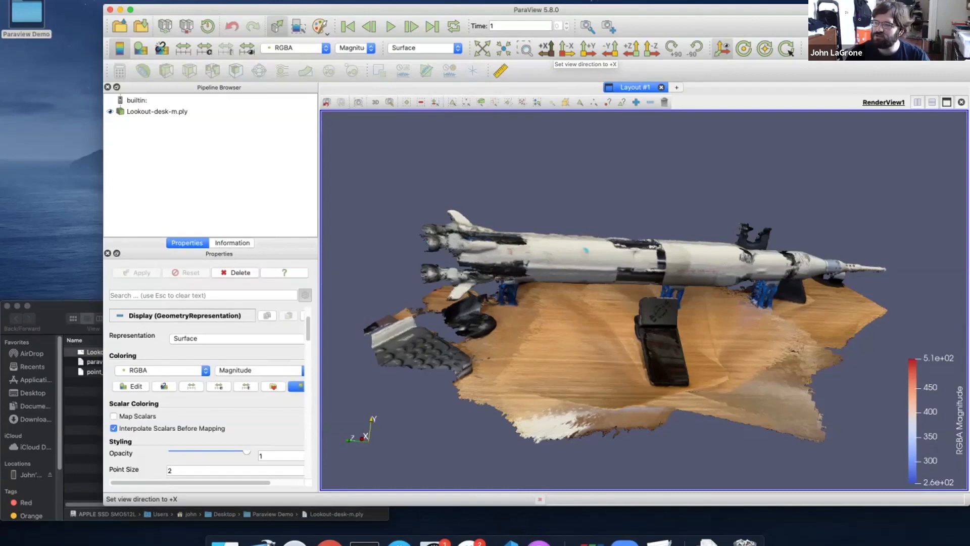
View the scan along the -X, +Y, -Y and Z axis directions in turn
{"action": "left_click", "coordinate": [566, 49]}
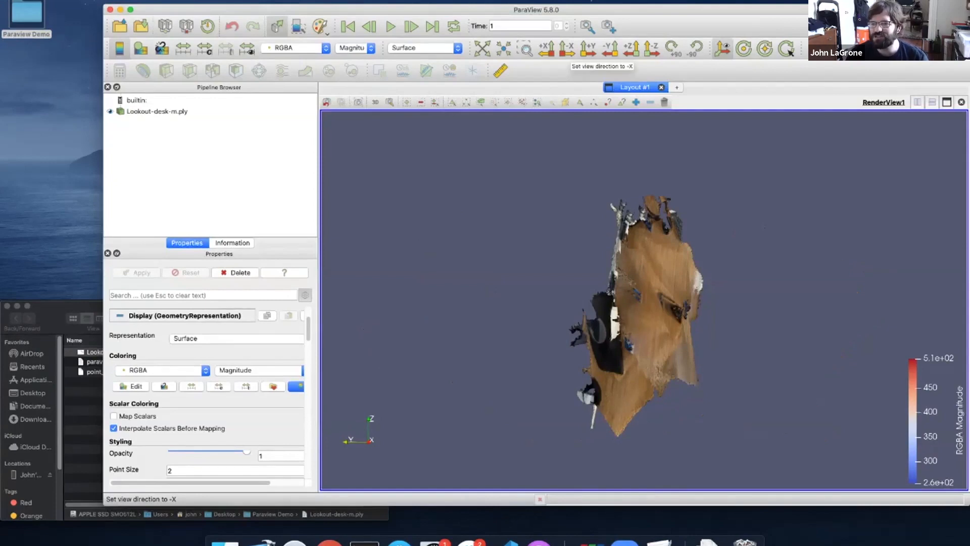
{"action": "left_click", "coordinate": [567, 49]}
{"action": "left_click", "coordinate": [588, 49]}
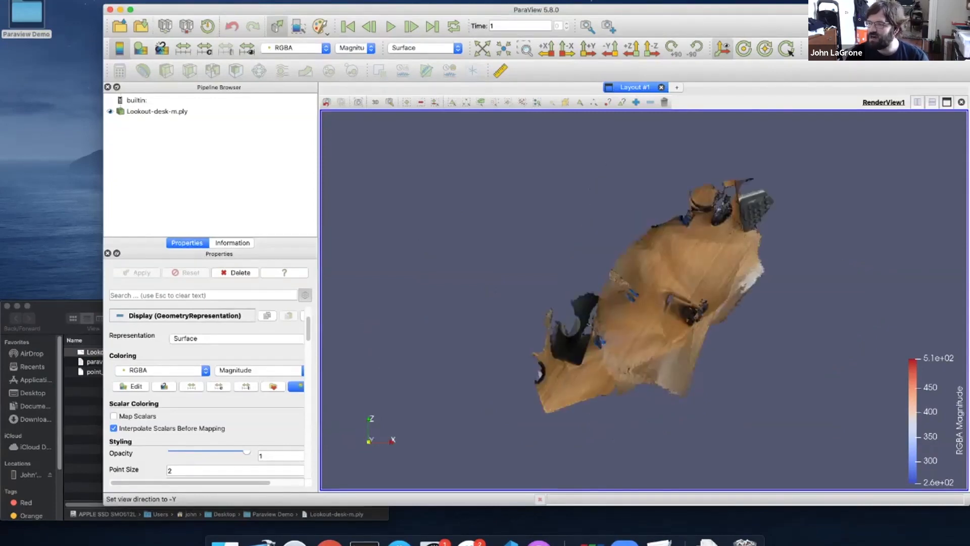
{"action": "left_click", "coordinate": [611, 49]}
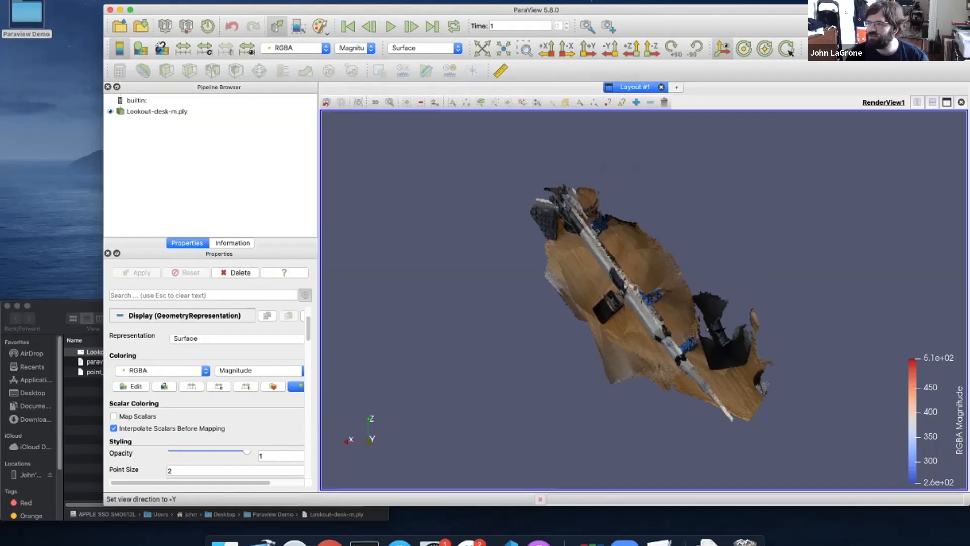
{"action": "left_click", "coordinate": [632, 49]}
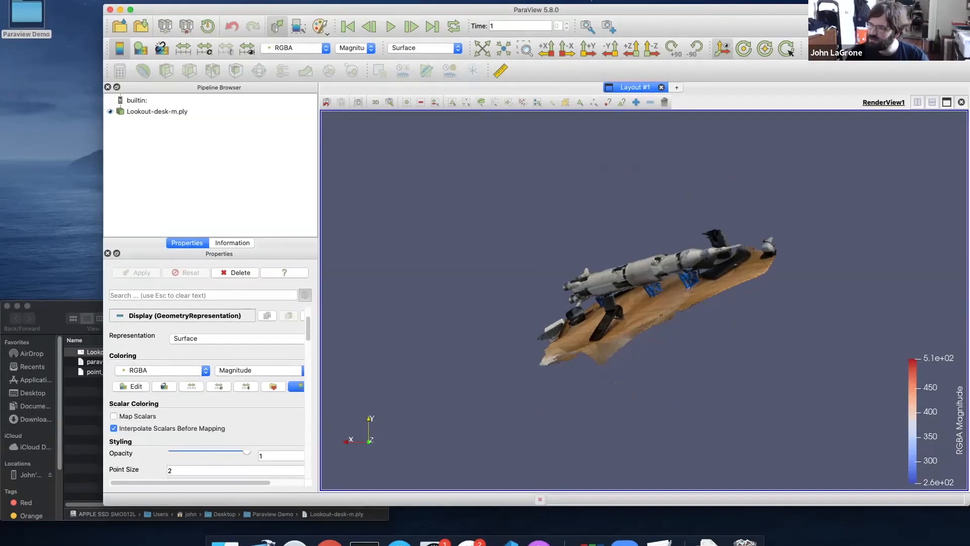
Zoom in and rotate the scan until the rocket on the desk is seen side-on
{"action": "scroll", "coordinate": [644, 301], "scroll_direction": "up", "scroll_amount": 6}
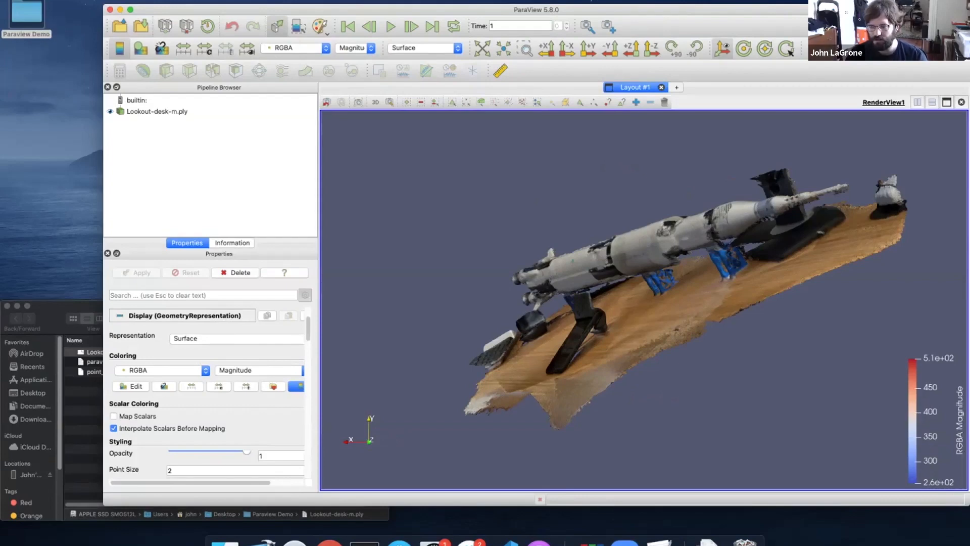
{"action": "left_click_drag", "start_coordinate": [758, 253], "coordinate": [761, 323], "text": "shift"}
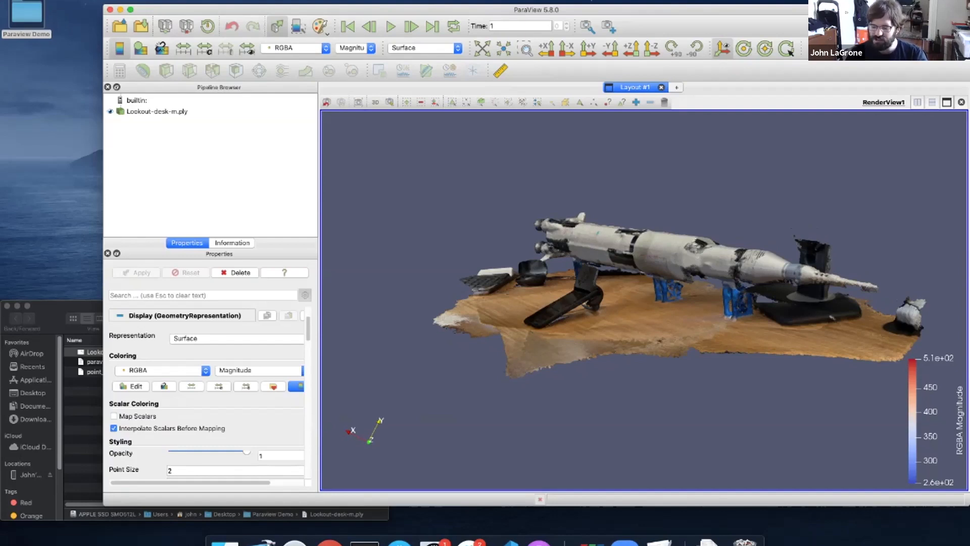
{"action": "mouse_move", "coordinate": [833, 317]}
{"action": "left_mouse_down"}
{"action": "mouse_move", "coordinate": [880, 345]}
{"action": "mouse_move", "coordinate": [804, 299]}
{"action": "mouse_move", "coordinate": [878, 346]}
{"action": "mouse_move", "coordinate": [835, 319]}
{"action": "left_mouse_up"}
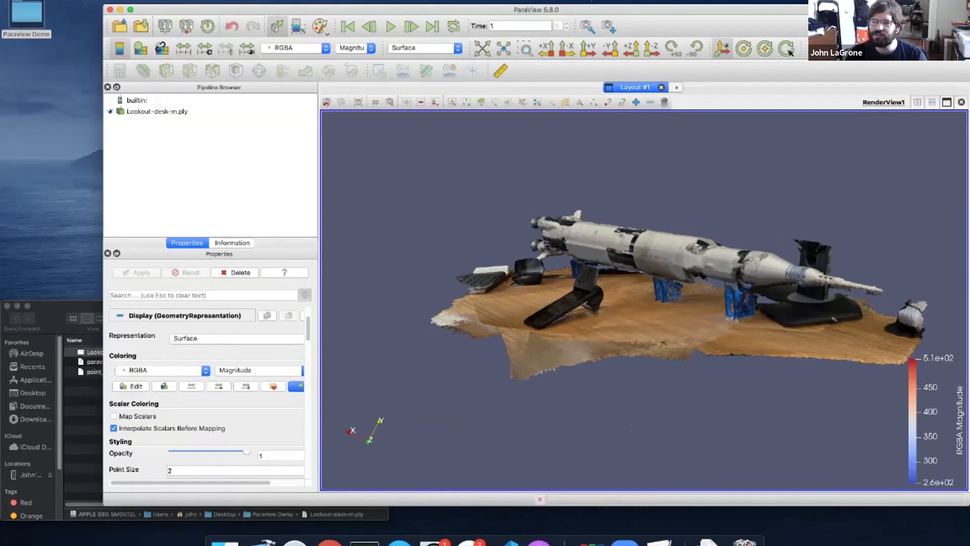
{"action": "left_click_drag", "start_coordinate": [835, 320], "coordinate": [854, 327]}
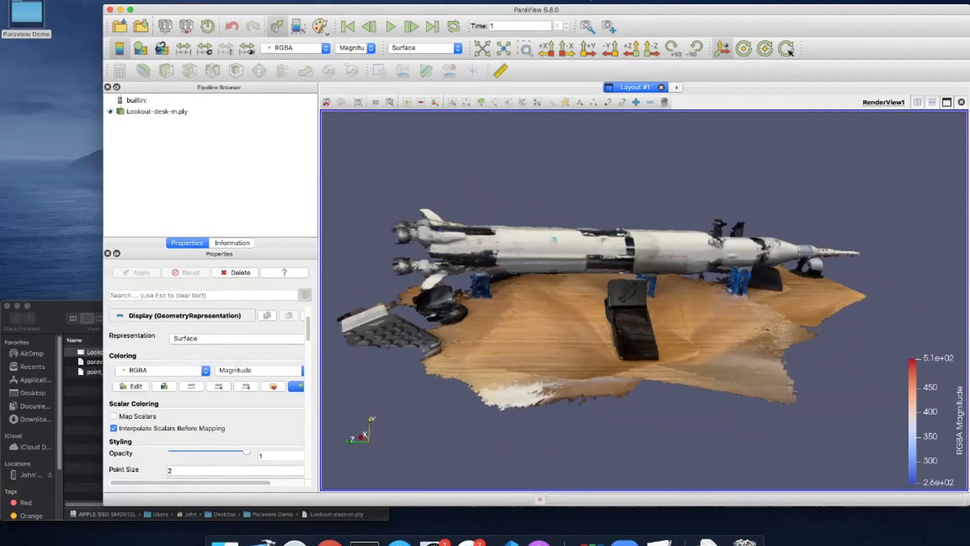
{"action": "mouse_move", "coordinate": [855, 326]}
{"action": "left_mouse_down"}
{"action": "mouse_move", "coordinate": [838, 333]}
{"action": "mouse_move", "coordinate": [833, 310]}
{"action": "mouse_move", "coordinate": [837, 328]}
{"action": "mouse_move", "coordinate": [864, 324]}
{"action": "mouse_move", "coordinate": [846, 322]}
{"action": "left_mouse_up"}
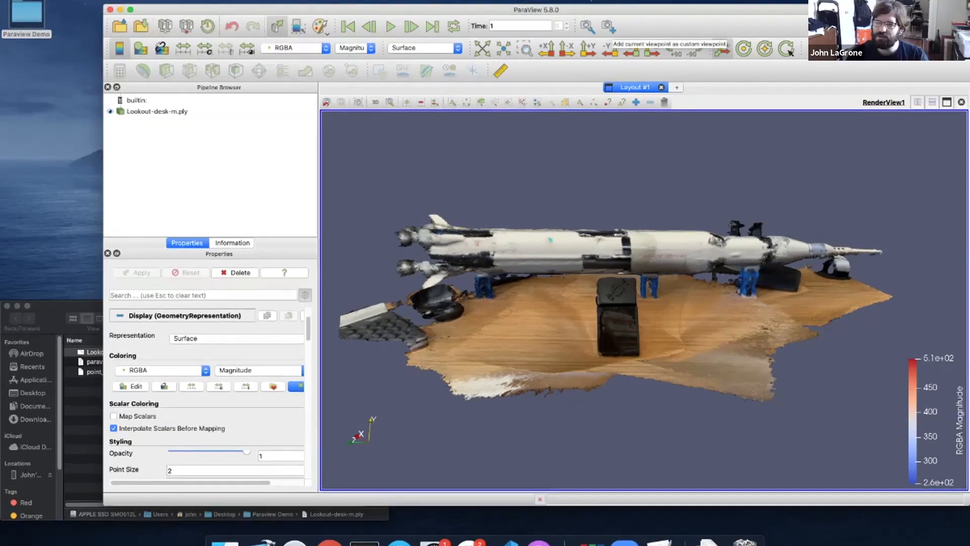
Save the front view as custom viewpoint 1, orbit to the underside, then return to viewpoint 1
{"action": "left_click", "coordinate": [723, 49]}
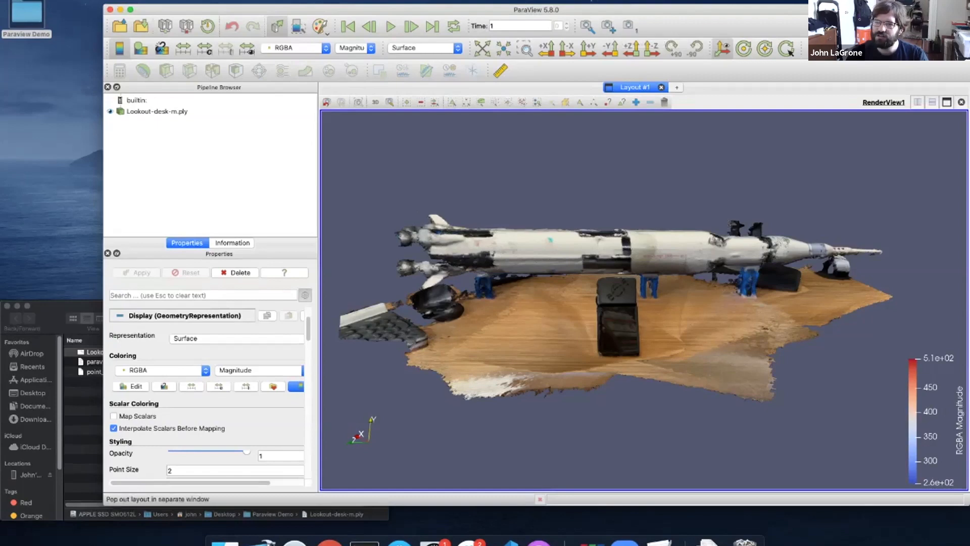
{"action": "left_click_drag", "start_coordinate": [632, 303], "coordinate": [652, 445]}
{"action": "left_click", "coordinate": [628, 25]}
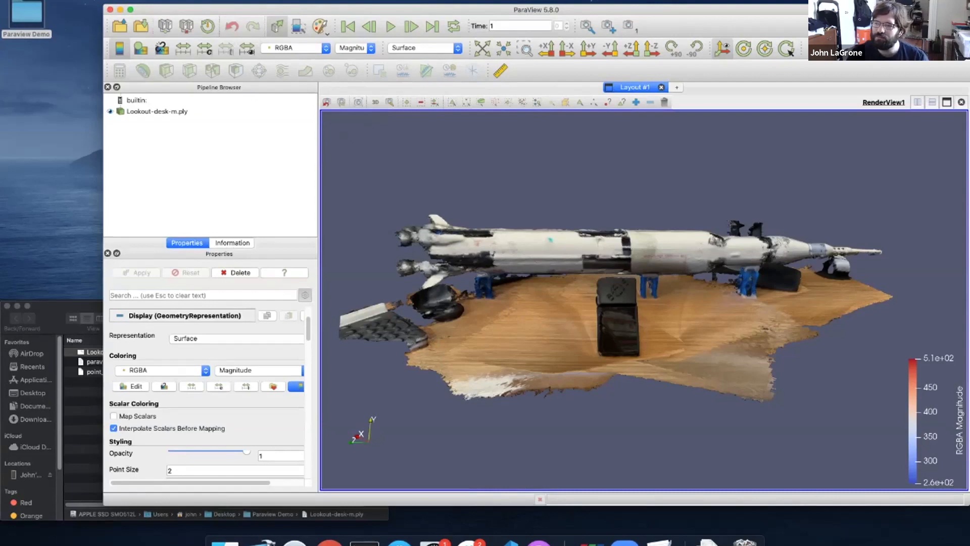
Undo the camera three times, orbit about 40 degrees, and select Lookout-desk-m.ply in the pipeline
{"action": "left_click", "coordinate": [327, 102]}
{"action": "left_click", "coordinate": [327, 102]}
{"action": "left_click", "coordinate": [327, 102]}
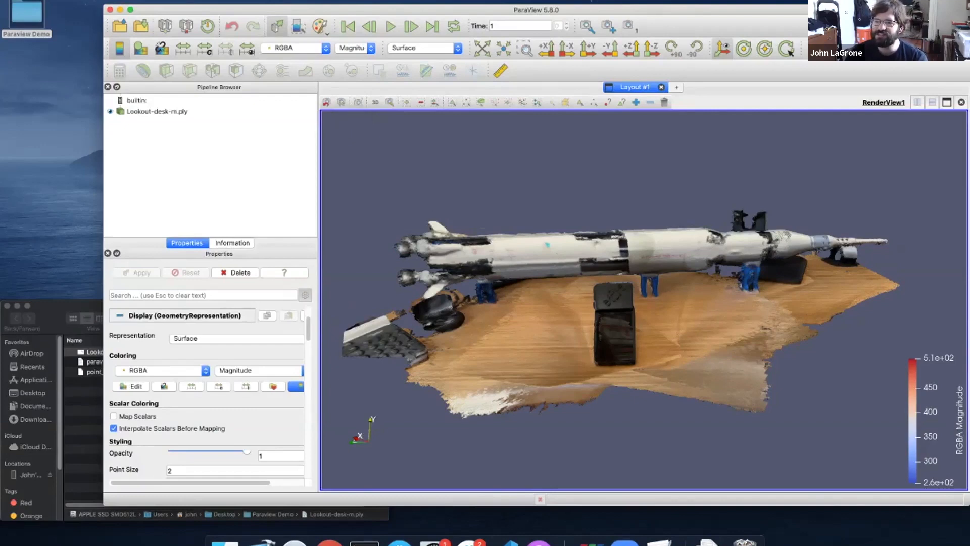
{"action": "left_click_drag", "start_coordinate": [607, 313], "coordinate": [695, 323]}
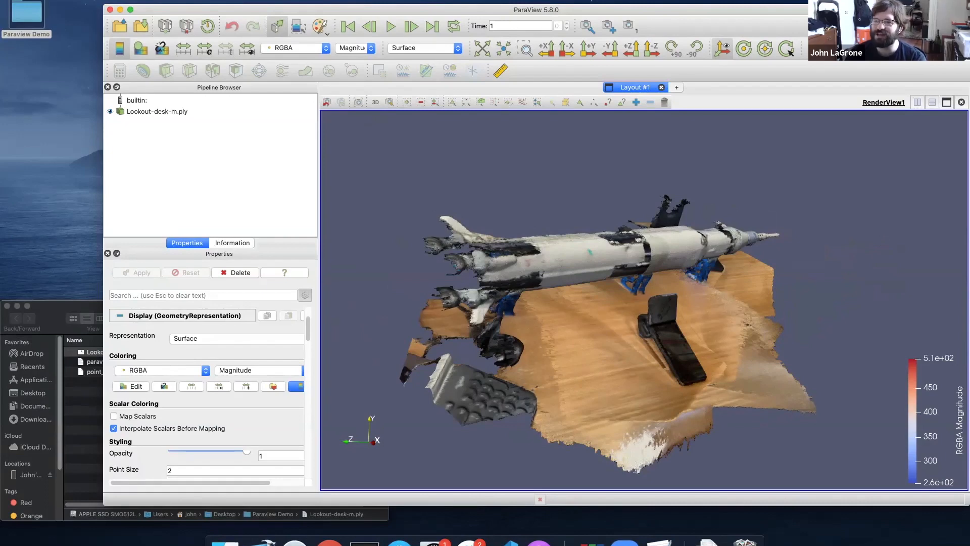
{"action": "left_click_drag", "start_coordinate": [657, 323], "coordinate": [585, 312]}
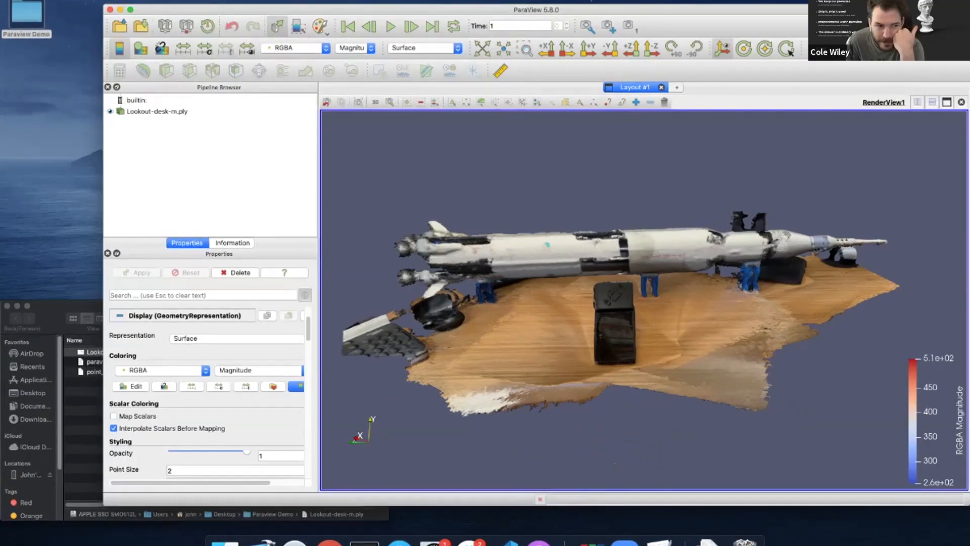
{"action": "left_click", "coordinate": [156, 111]}
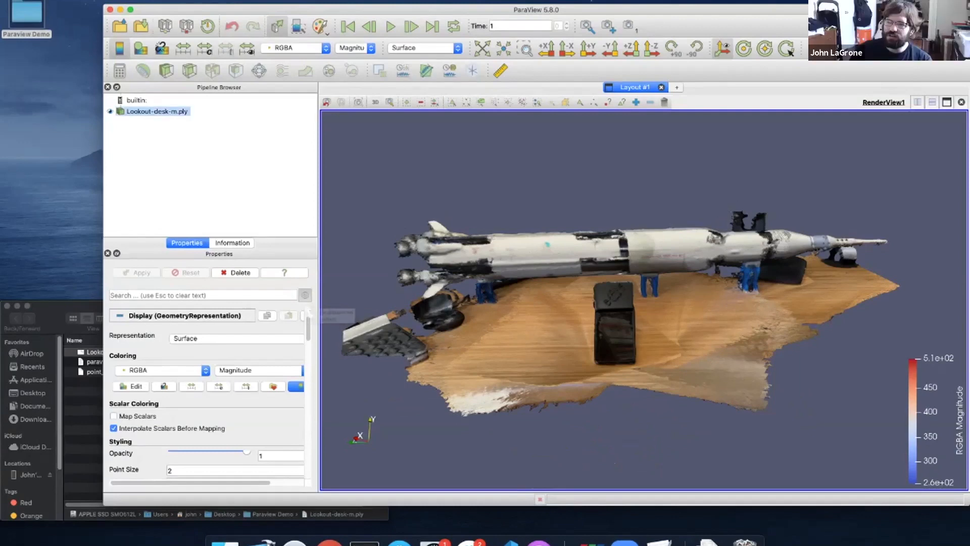
Scroll the Properties panel, tilt the model slightly, and bring up the View menu's panel list
{"action": "scroll", "coordinate": [207, 394], "scroll_direction": "down", "scroll_amount": 2}
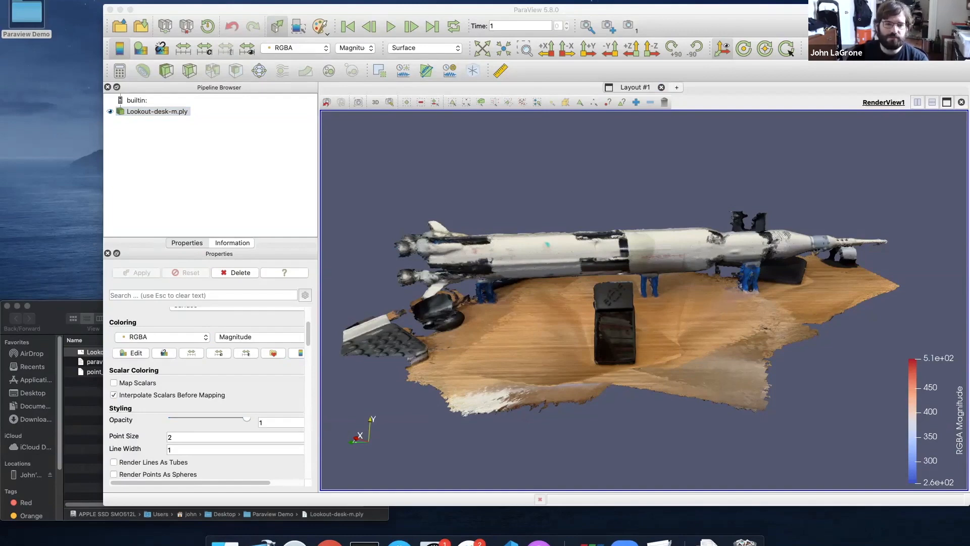
{"action": "mouse_move", "coordinate": [645, 303]}
{"action": "left_mouse_down"}
{"action": "mouse_move", "coordinate": [660, 300]}
{"action": "mouse_move", "coordinate": [645, 294]}
{"action": "left_mouse_up"}
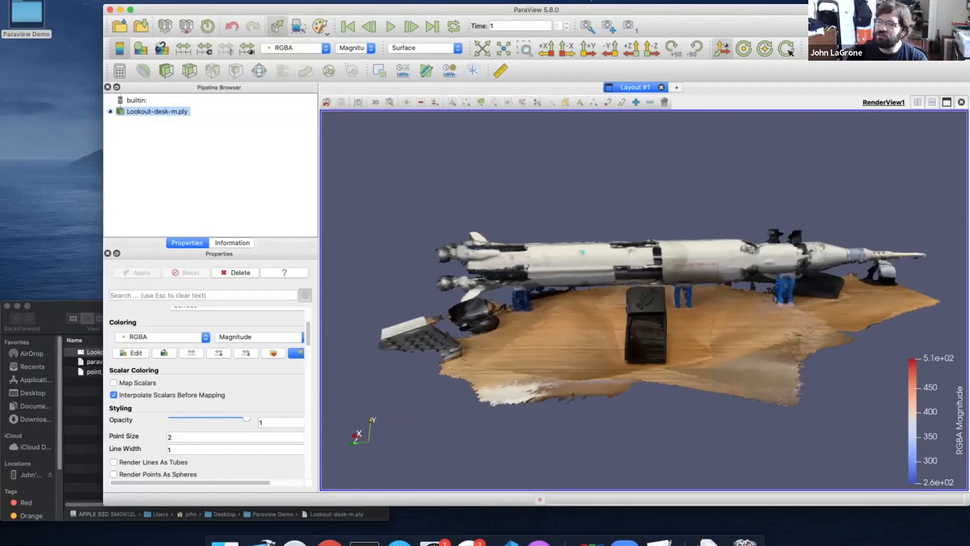
{"action": "left_click", "coordinate": [117, 1]}
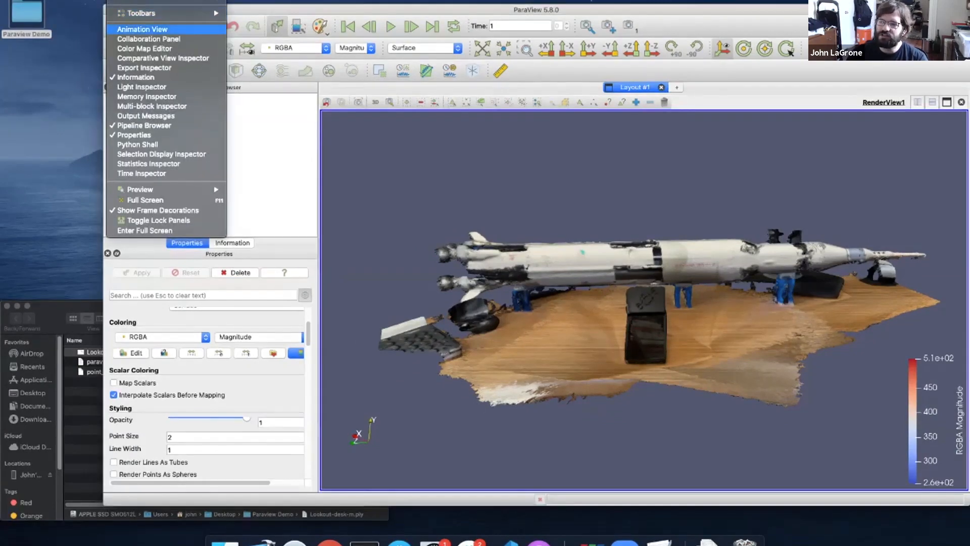
Show the Animation View, enlarge the 3-D view, and delete the Camera track, leaving TimeKeeper1 - Time
{"action": "left_click", "coordinate": [142, 29]}
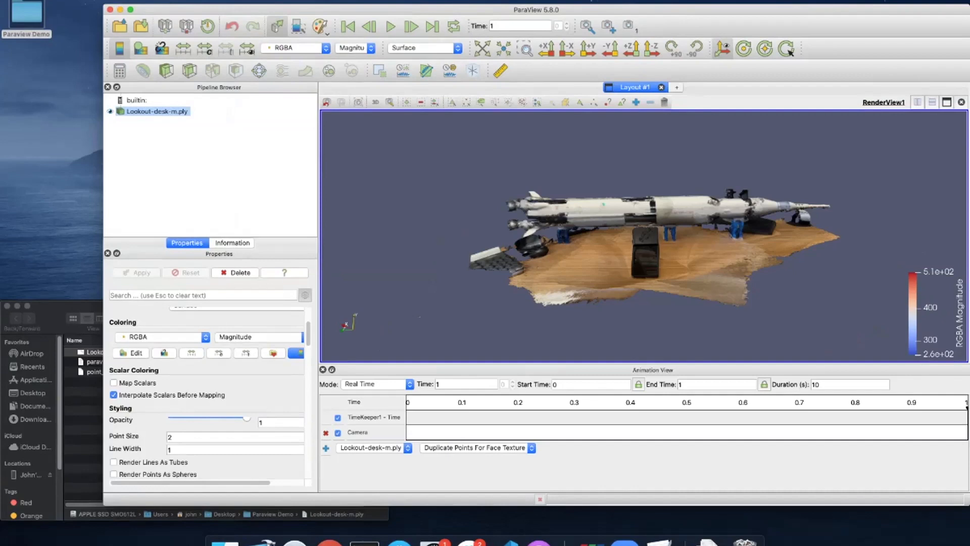
{"action": "left_click_drag", "start_coordinate": [644, 363], "coordinate": [645, 387]}
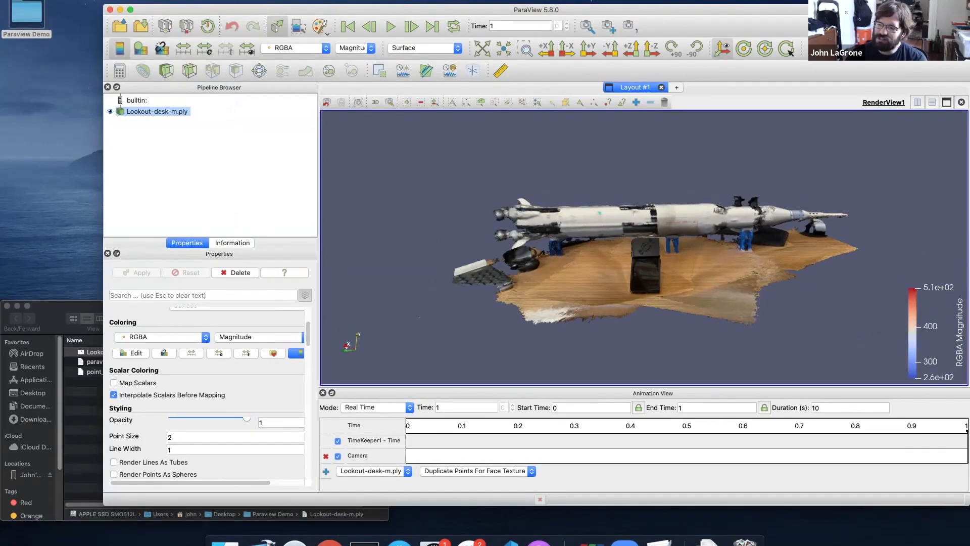
{"action": "left_click", "coordinate": [326, 457]}
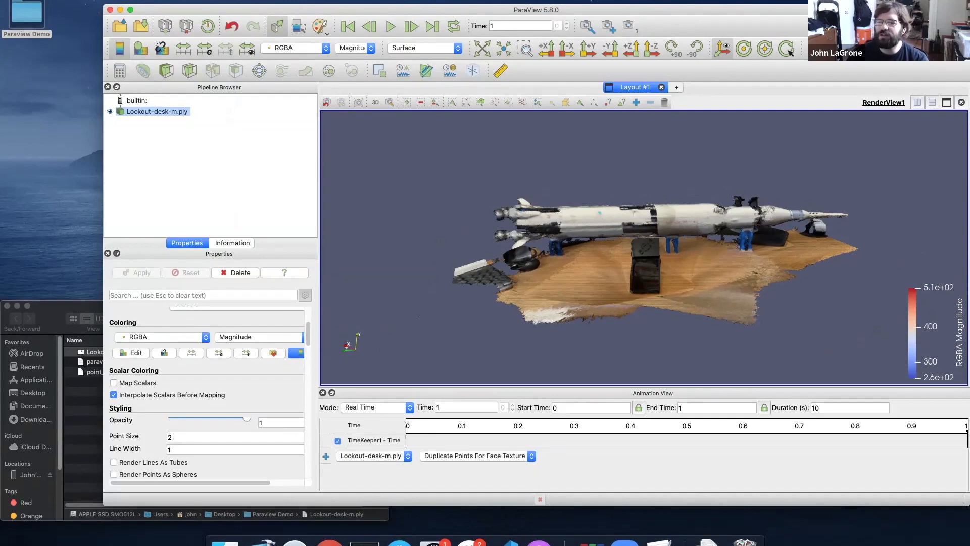
Add a Camera Orbit track, accepting the default orbit centre, normal and origin
{"action": "left_click", "coordinate": [371, 456]}
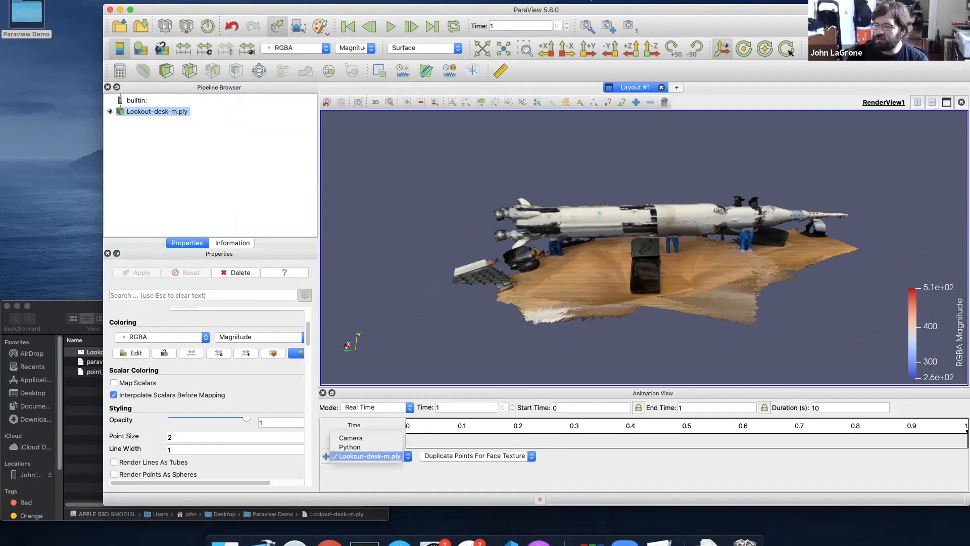
{"action": "left_click", "coordinate": [353, 438]}
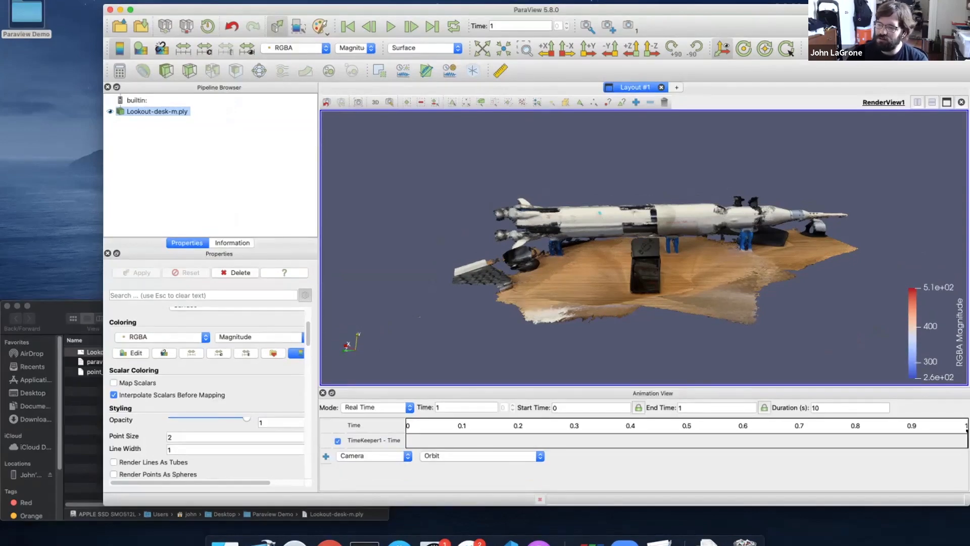
{"action": "left_click", "coordinate": [326, 456]}
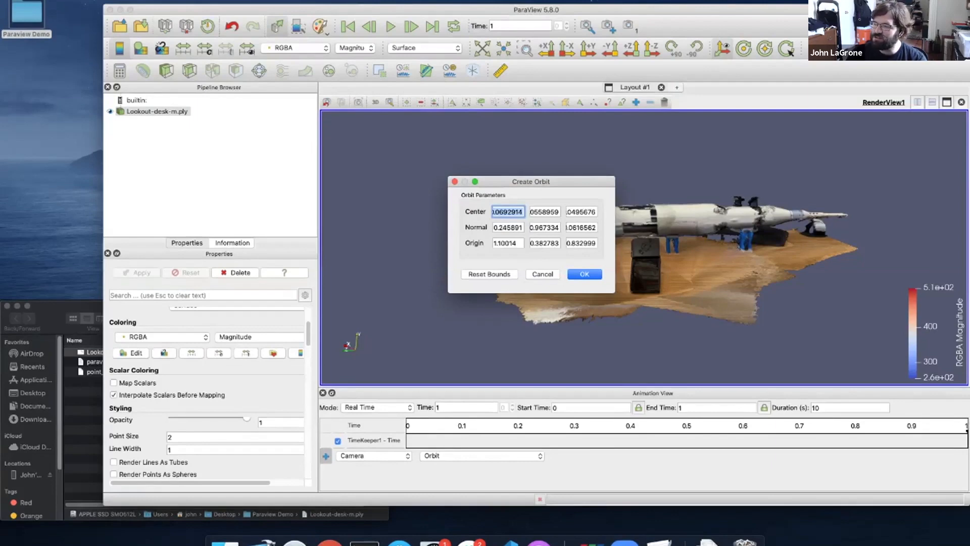
{"action": "key", "text": "Return"}
Keep Real Time animation mode and play the orbit around the scan
{"action": "left_click", "coordinate": [377, 408]}
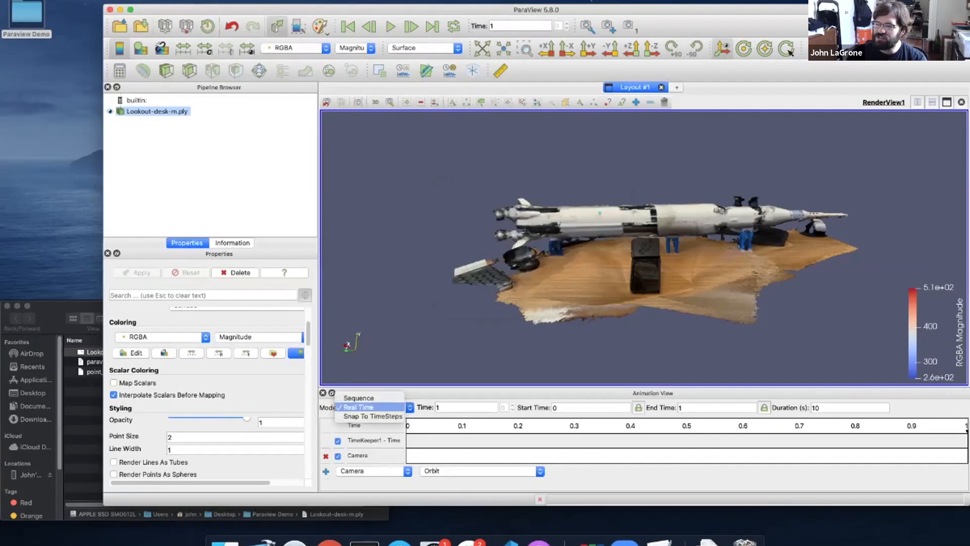
{"action": "left_click", "coordinate": [370, 408]}
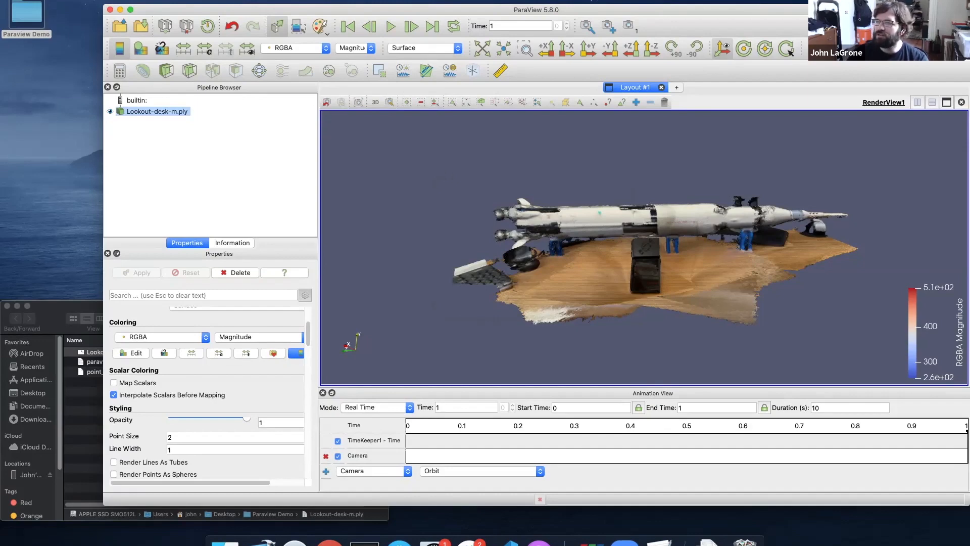
{"action": "left_click", "coordinate": [391, 26]}
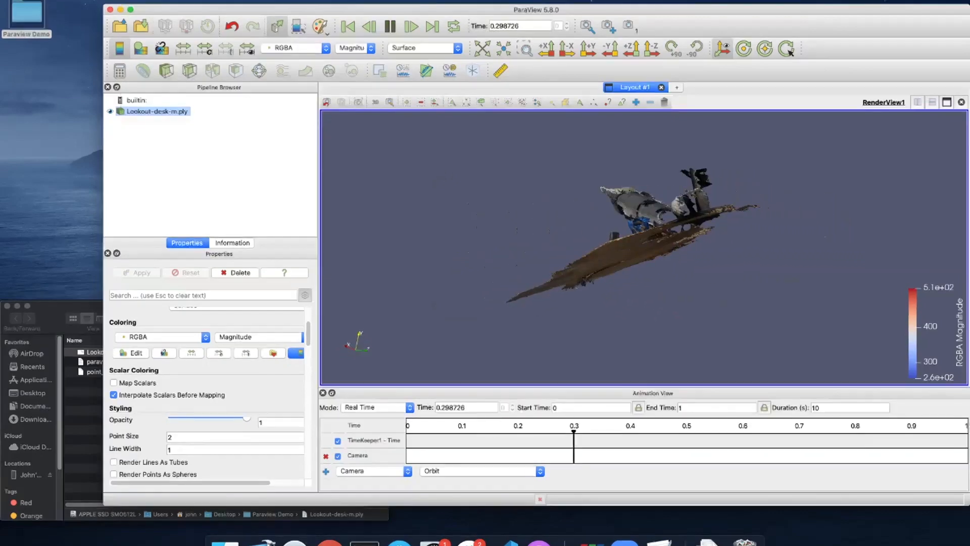
Stop playback, delete the existing camera track, and keep Camera as the track source
{"action": "left_click", "coordinate": [391, 26]}
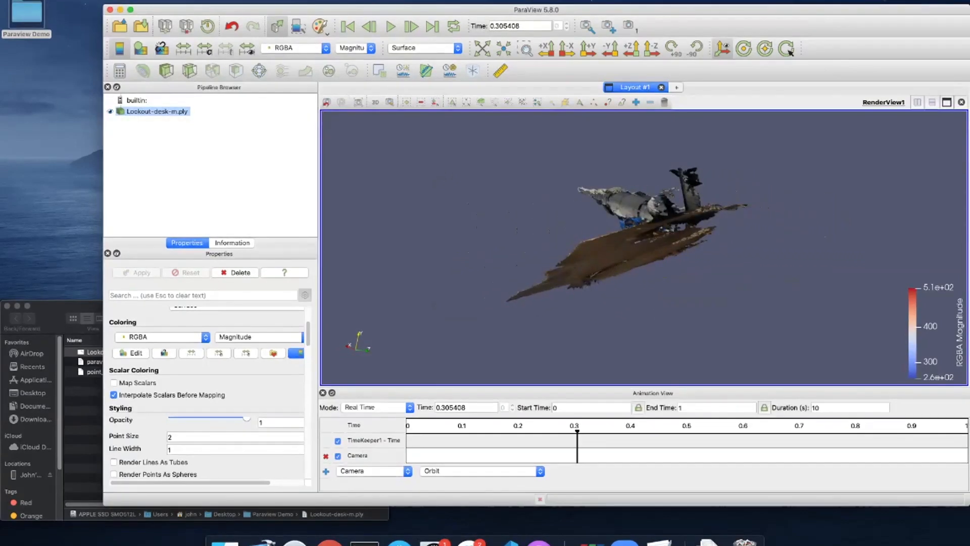
{"action": "left_click", "coordinate": [326, 456]}
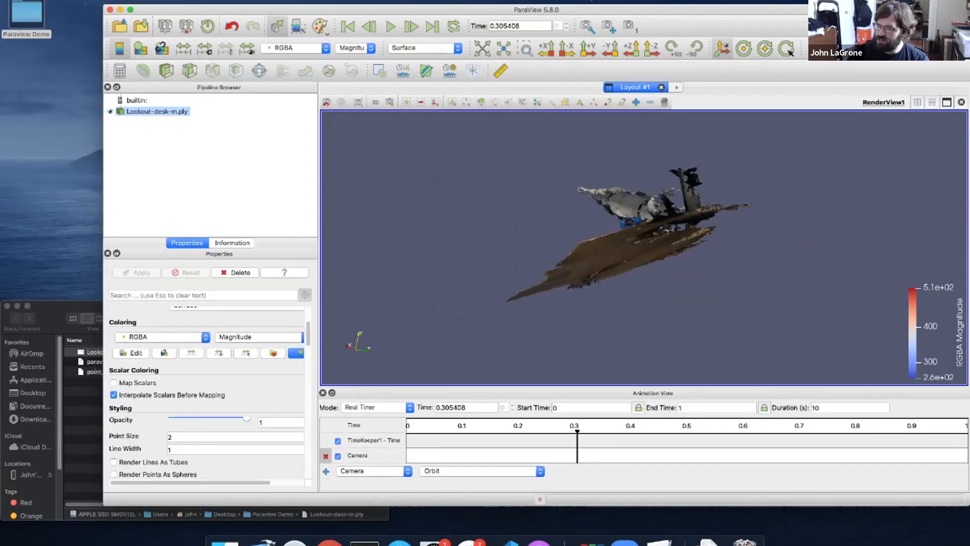
{"action": "left_click", "coordinate": [374, 456]}
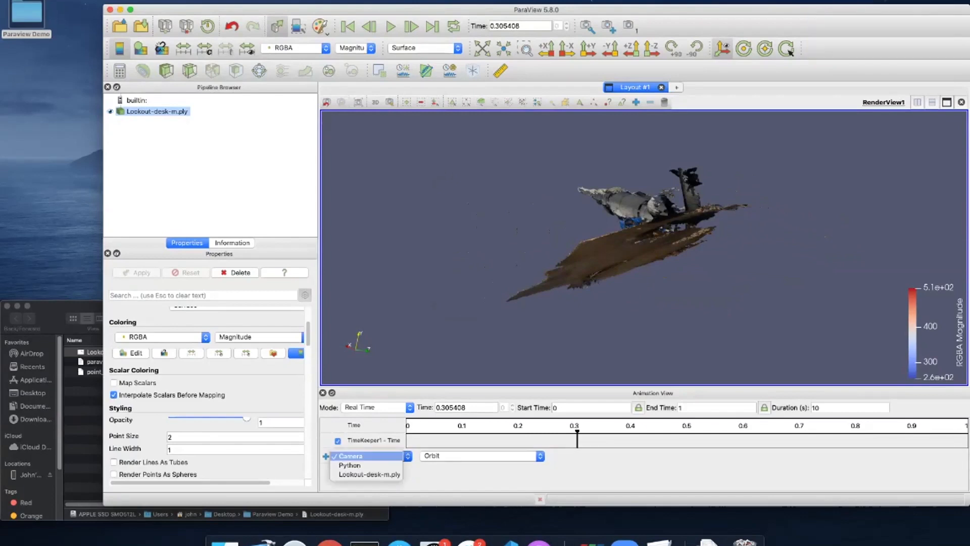
{"action": "left_click", "coordinate": [369, 475]}
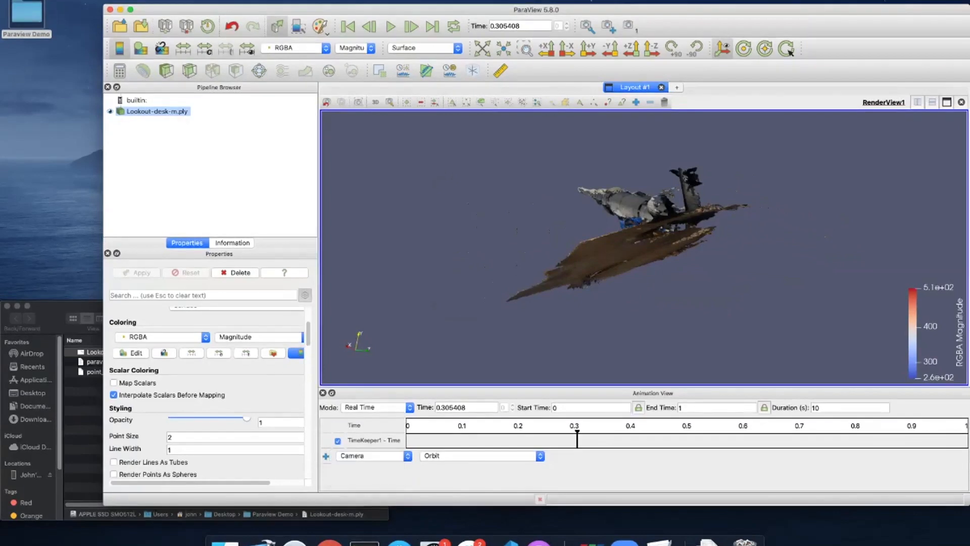
{"action": "left_click", "coordinate": [374, 456]}
{"action": "left_click", "coordinate": [369, 456]}
Add a new Orbit camera track with default settings and play it to time 1
{"action": "left_click", "coordinate": [480, 456]}
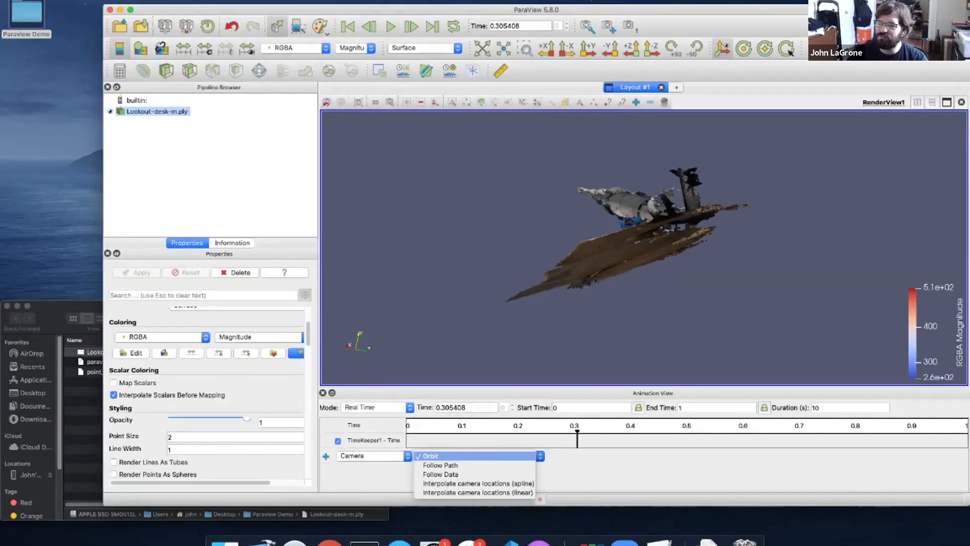
{"action": "left_click", "coordinate": [431, 456]}
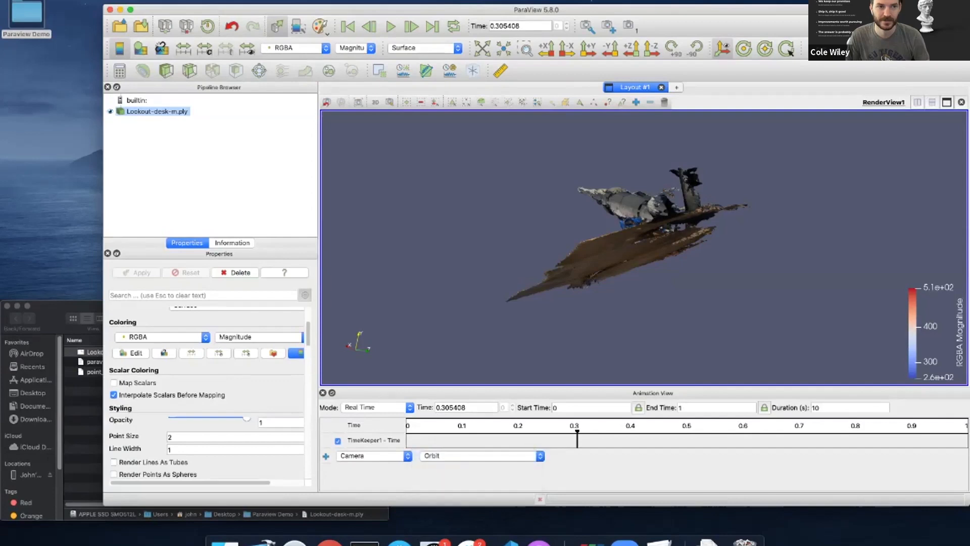
{"action": "left_click", "coordinate": [326, 456]}
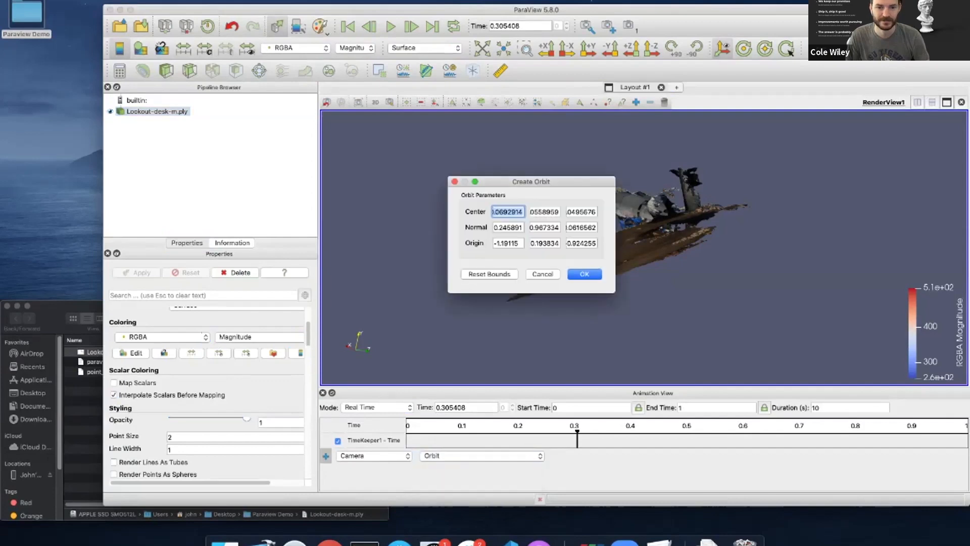
{"action": "key", "text": "Return"}
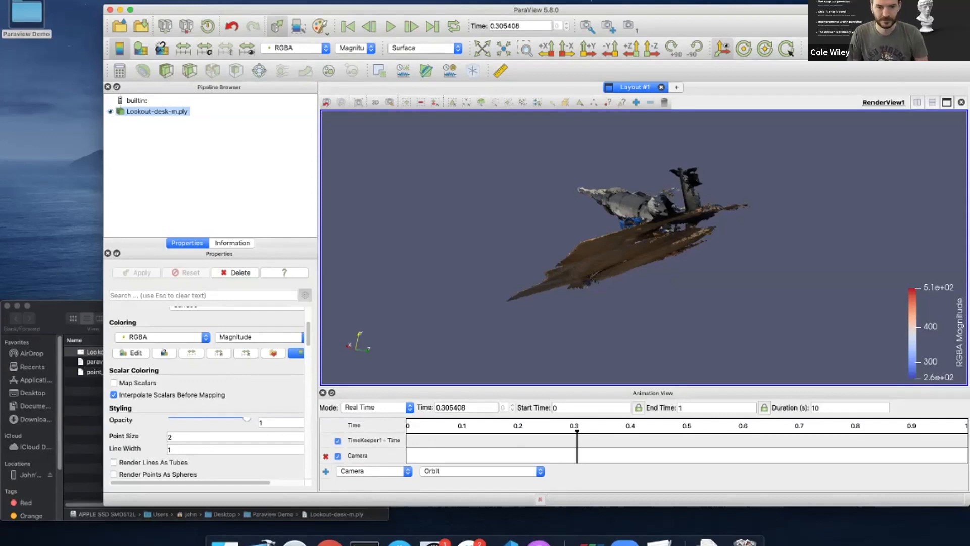
{"action": "left_click", "coordinate": [391, 27]}
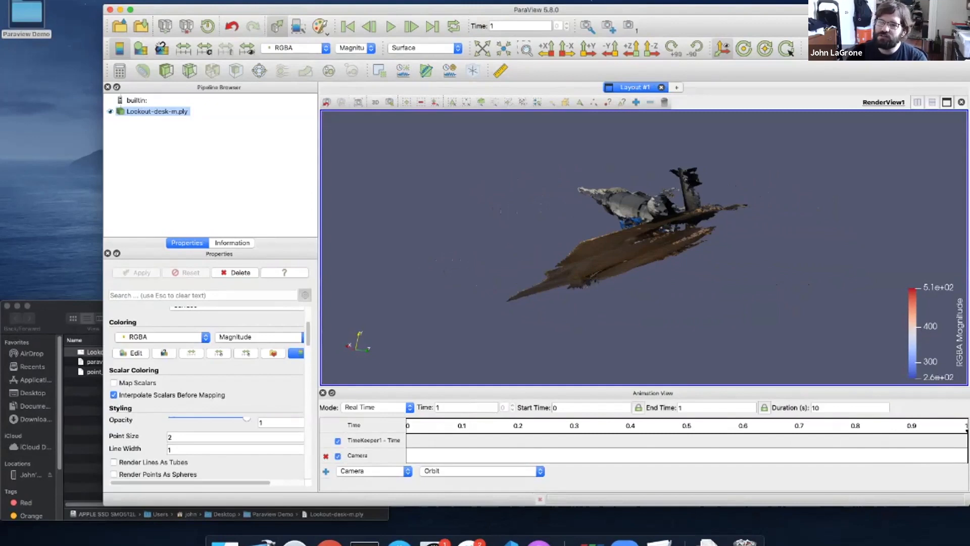
Browse the File menu without choosing, then rotate the scan to see the rocket and desk from above
{"action": "left_click", "coordinate": [40, 1]}
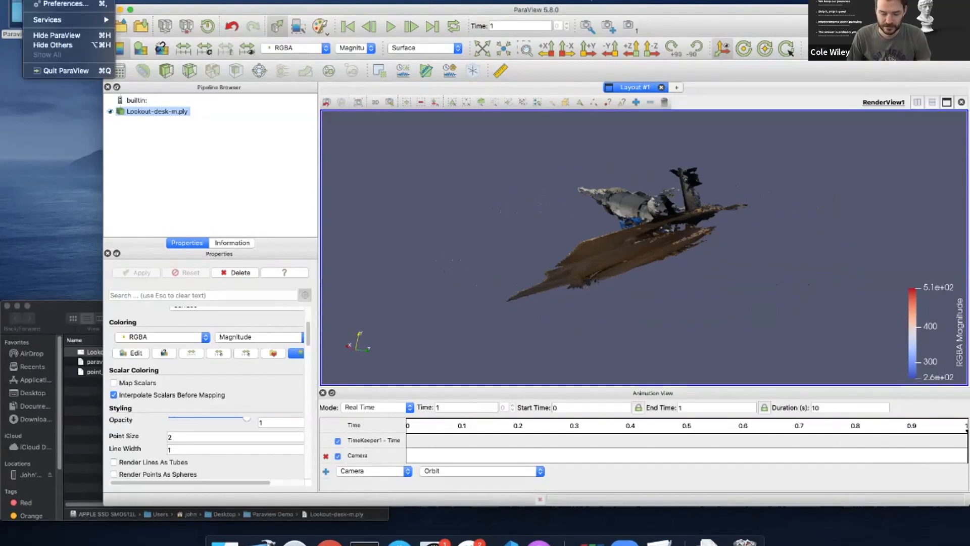
{"action": "mouse_move", "coordinate": [76, 1]}
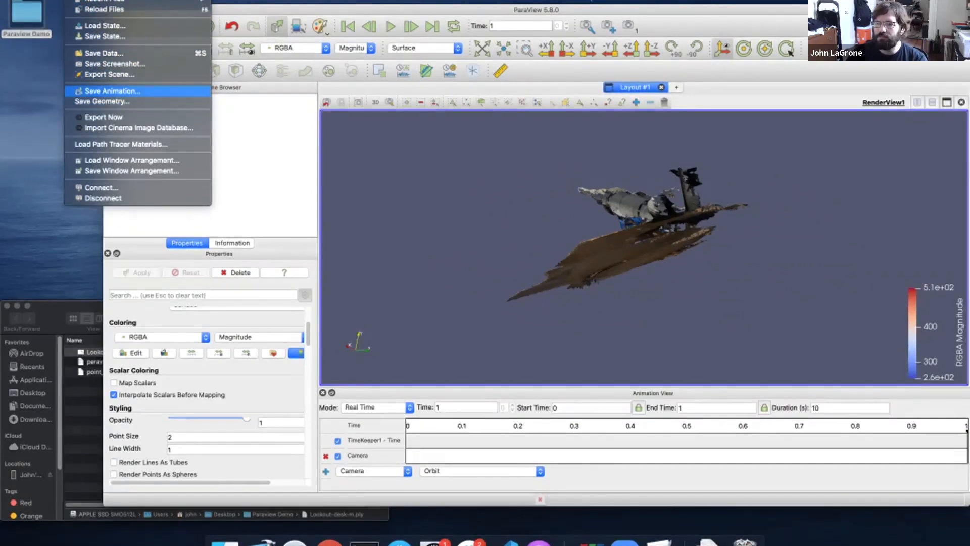
{"action": "key", "text": "Escape"}
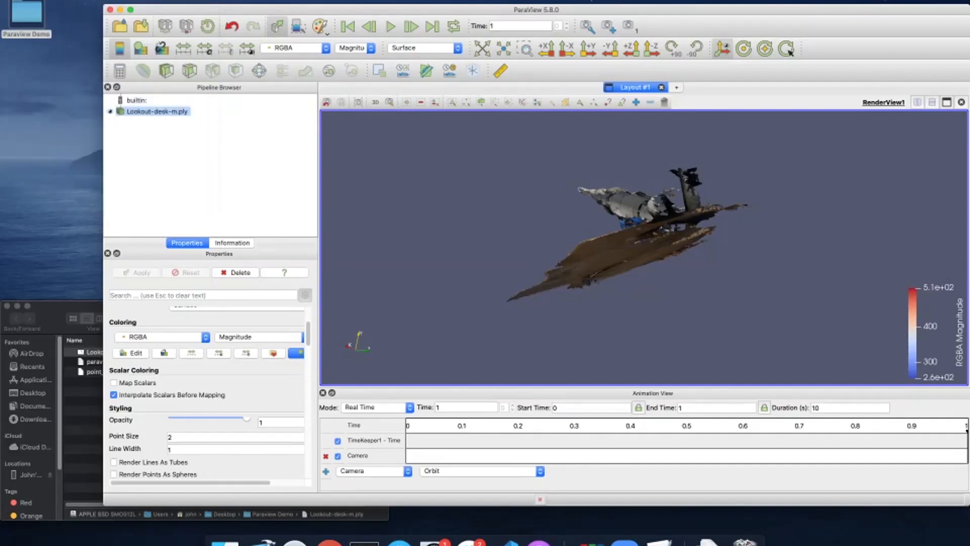
{"action": "left_click_drag", "start_coordinate": [627, 228], "coordinate": [712, 255]}
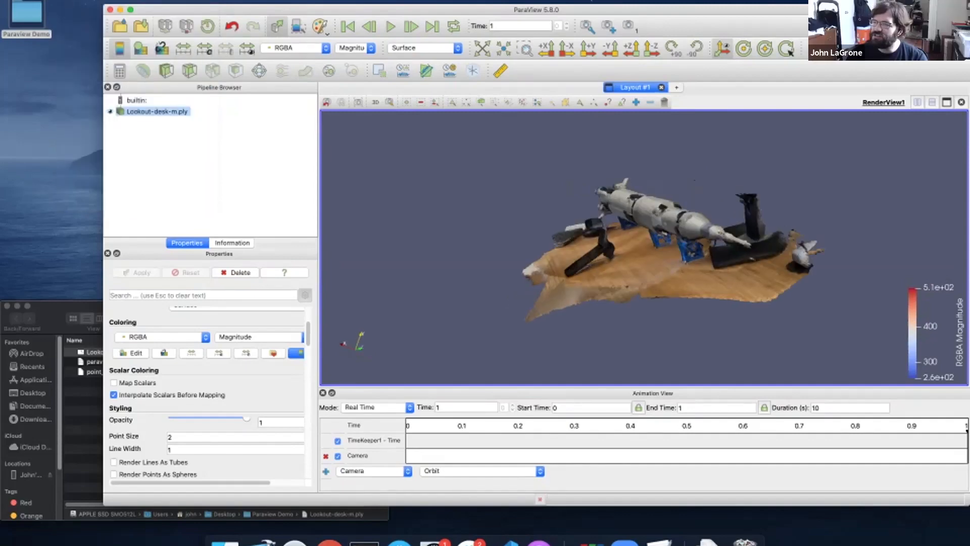
{"action": "left_click", "coordinate": [320, 26]}
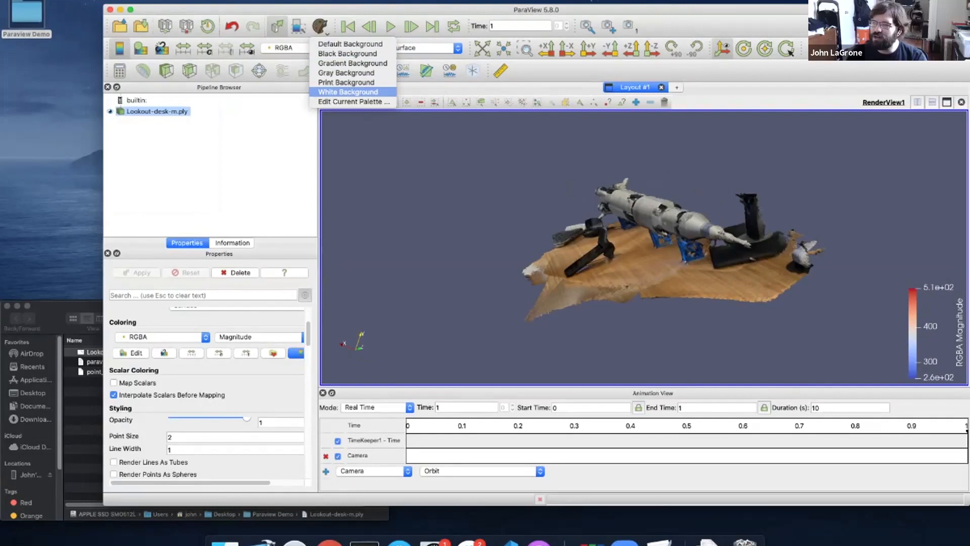
Try White Background, then a dark Gradient background, then White again
{"action": "left_click", "coordinate": [348, 92]}
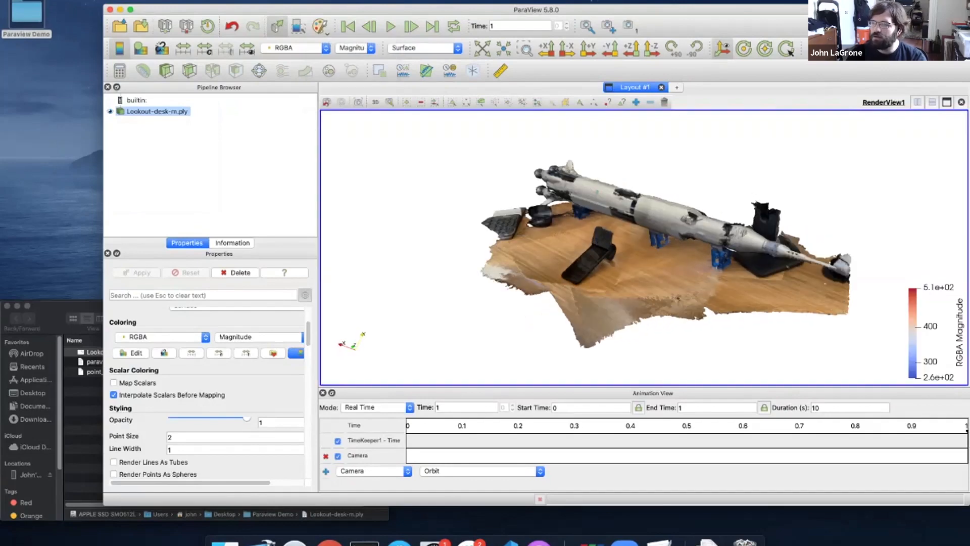
{"action": "left_click", "coordinate": [320, 26]}
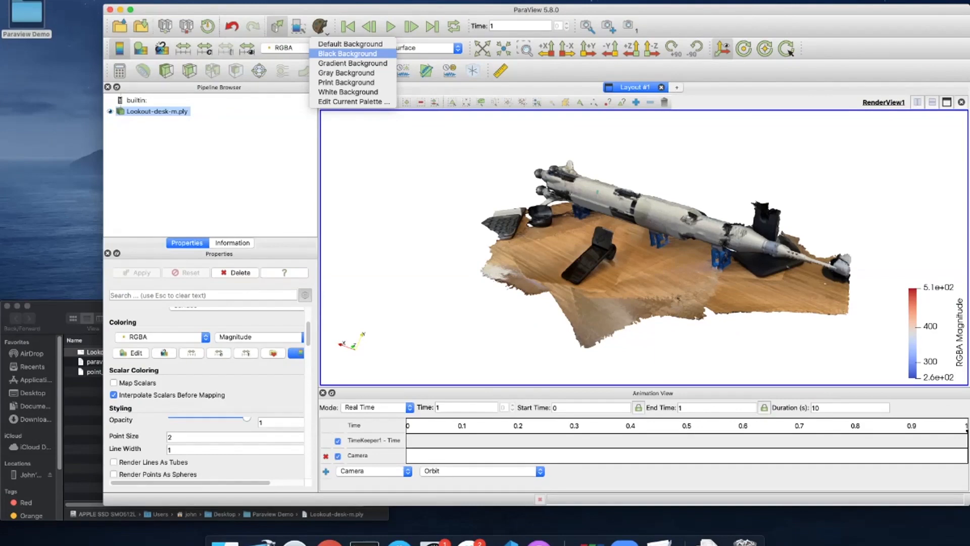
{"action": "left_click", "coordinate": [334, 64]}
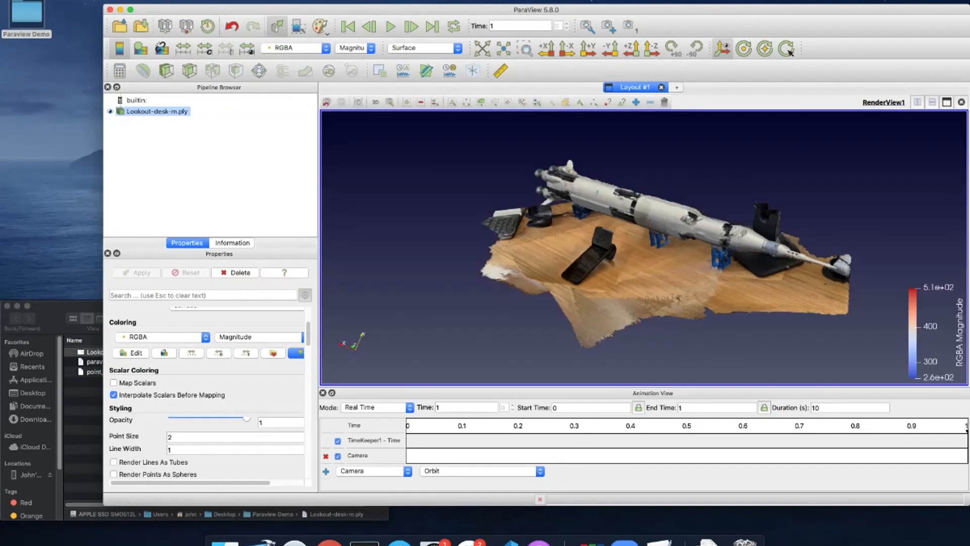
{"action": "left_click", "coordinate": [320, 25]}
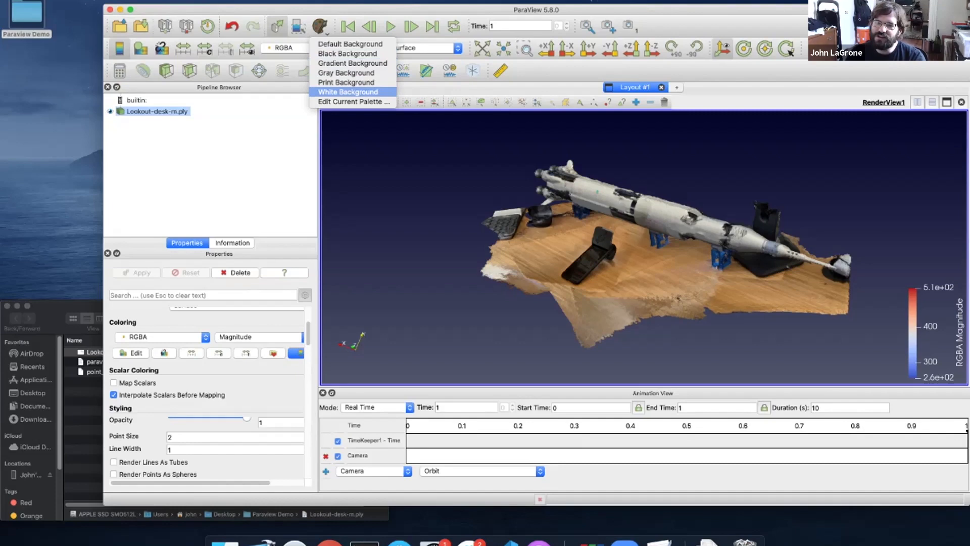
{"action": "left_click", "coordinate": [349, 92]}
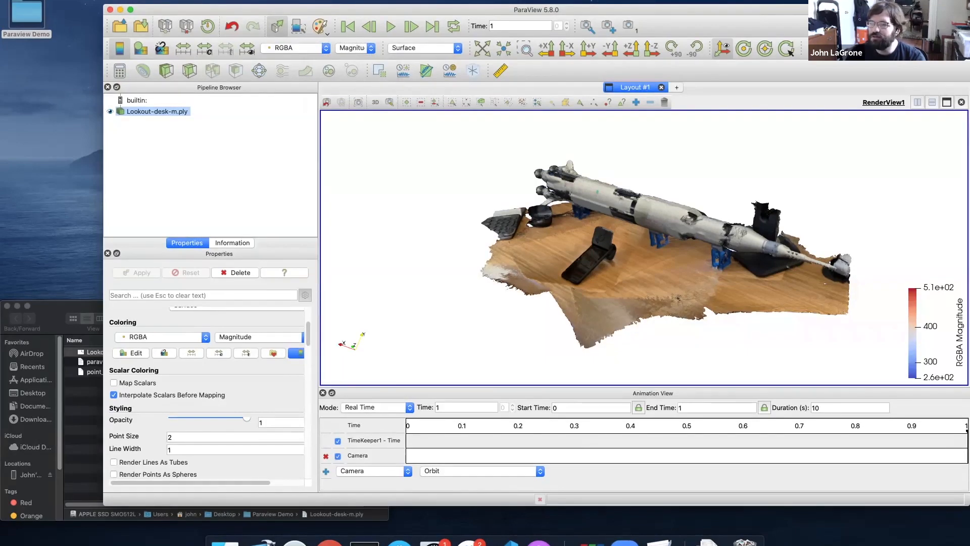
Restore the Default Background palette and orbit the scan to a side-on angle
{"action": "left_click", "coordinate": [320, 26]}
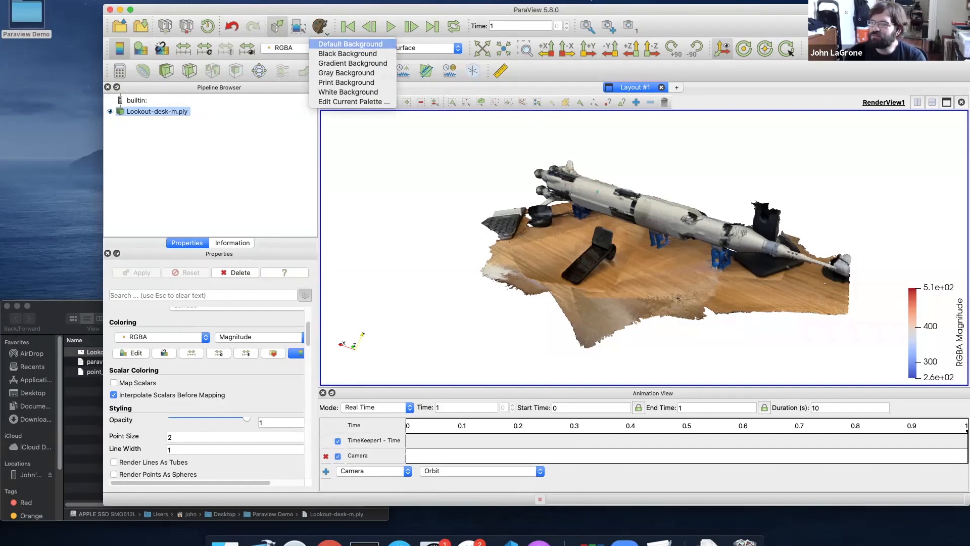
{"action": "left_click", "coordinate": [350, 43]}
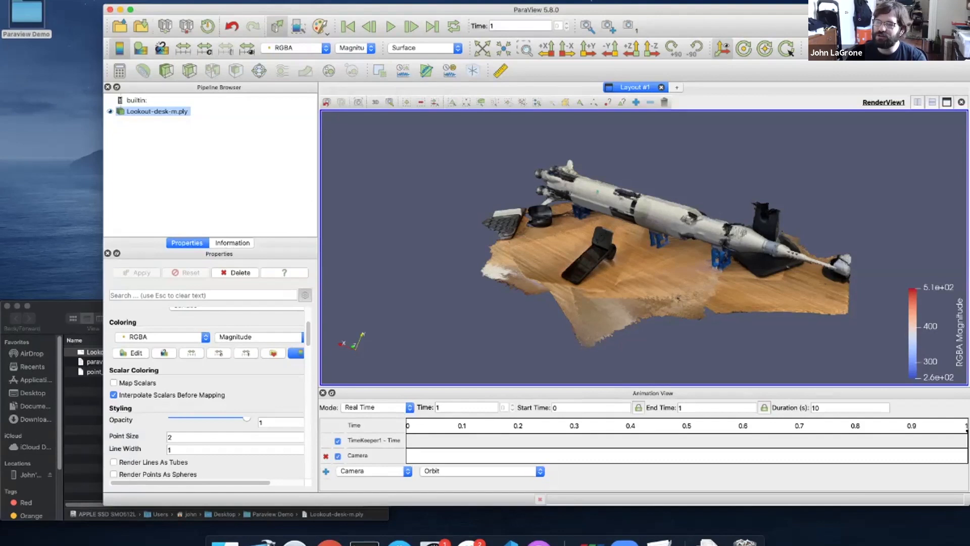
{"action": "left_click_drag", "start_coordinate": [606, 243], "coordinate": [705, 245]}
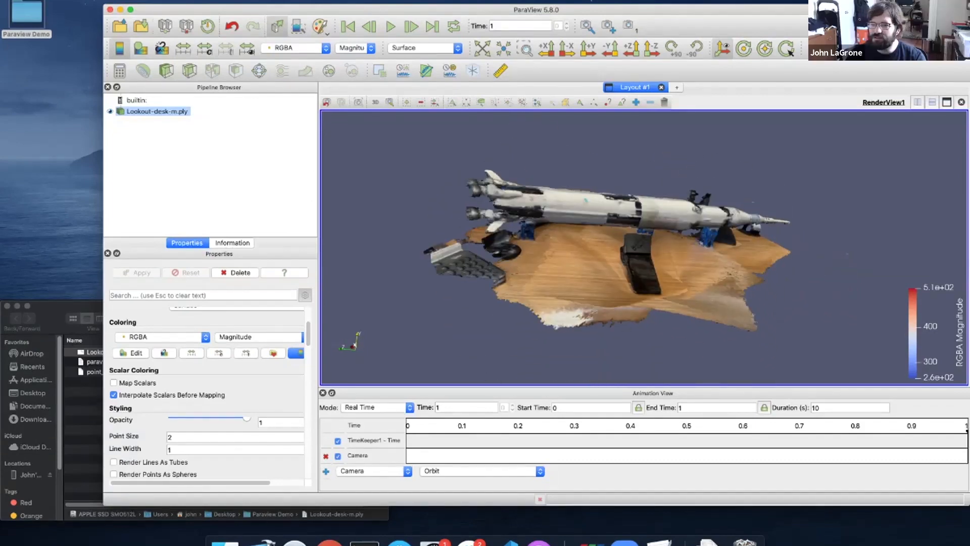
Close the Animation View and orbit and pan to frame the rocket side-on above the desk
{"action": "left_click", "coordinate": [323, 392]}
{"action": "left_click_drag", "start_coordinate": [641, 303], "coordinate": [614, 304]}
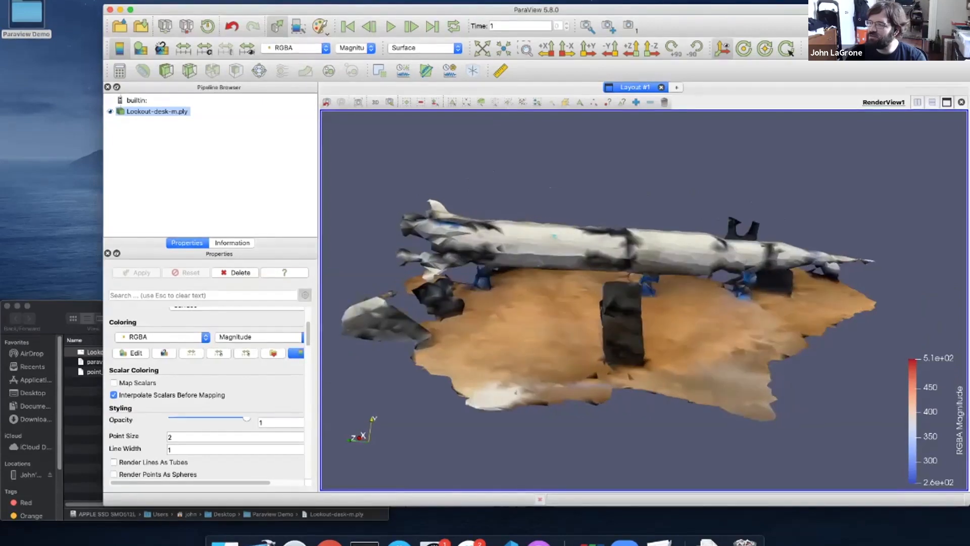
{"action": "middle_click_drag", "start_coordinate": [614, 304], "coordinate": [643, 283]}
{"action": "mouse_move", "coordinate": [643, 283]}
{"action": "left_mouse_down"}
{"action": "mouse_move", "coordinate": [613, 293]}
{"action": "mouse_move", "coordinate": [637, 296]}
{"action": "left_mouse_up"}
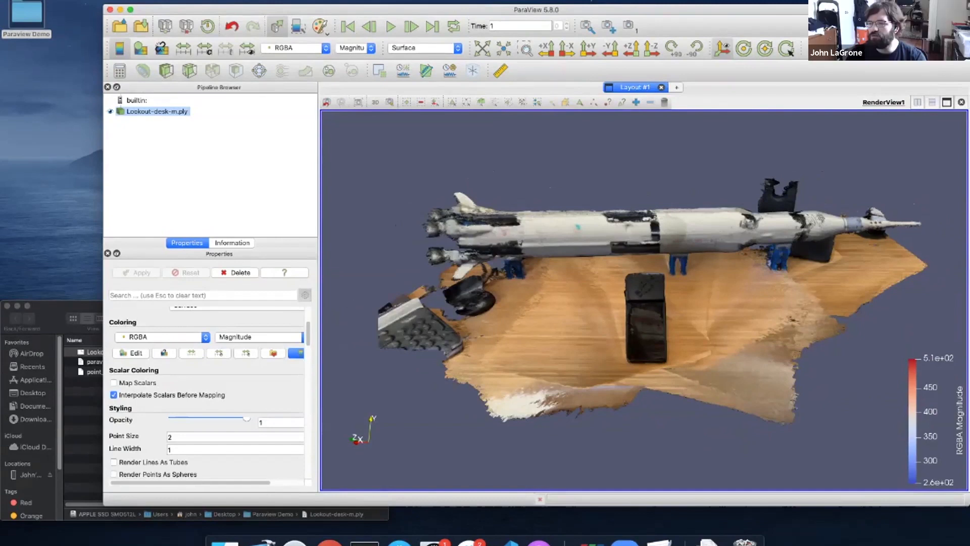
{"action": "mouse_move", "coordinate": [637, 298]}
{"action": "middle_mouse_down"}
{"action": "mouse_move", "coordinate": [728, 293]}
{"action": "mouse_move", "coordinate": [644, 287]}
{"action": "mouse_move", "coordinate": [691, 282]}
{"action": "mouse_move", "coordinate": [725, 284]}
{"action": "mouse_move", "coordinate": [626, 287]}
{"action": "middle_mouse_up"}
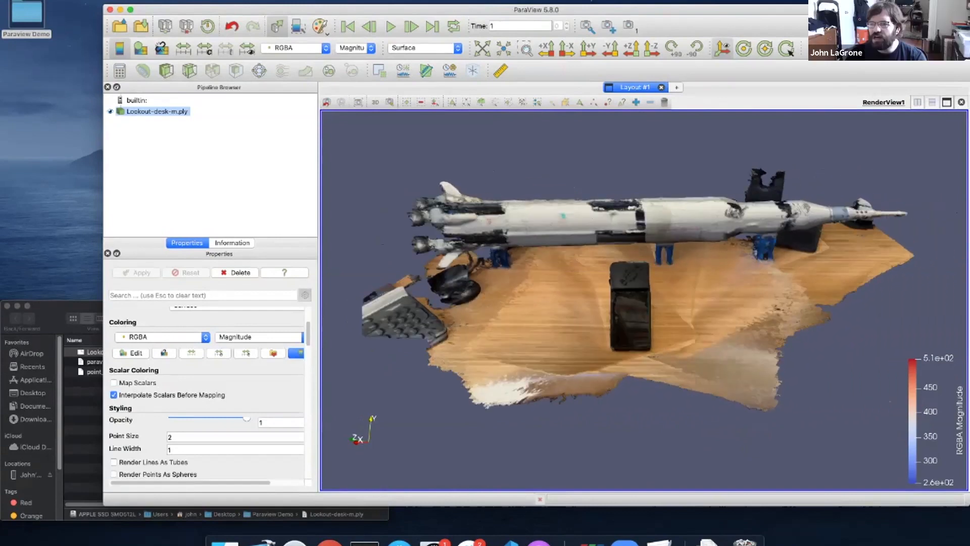
{"action": "left_click", "coordinate": [74, 0]}
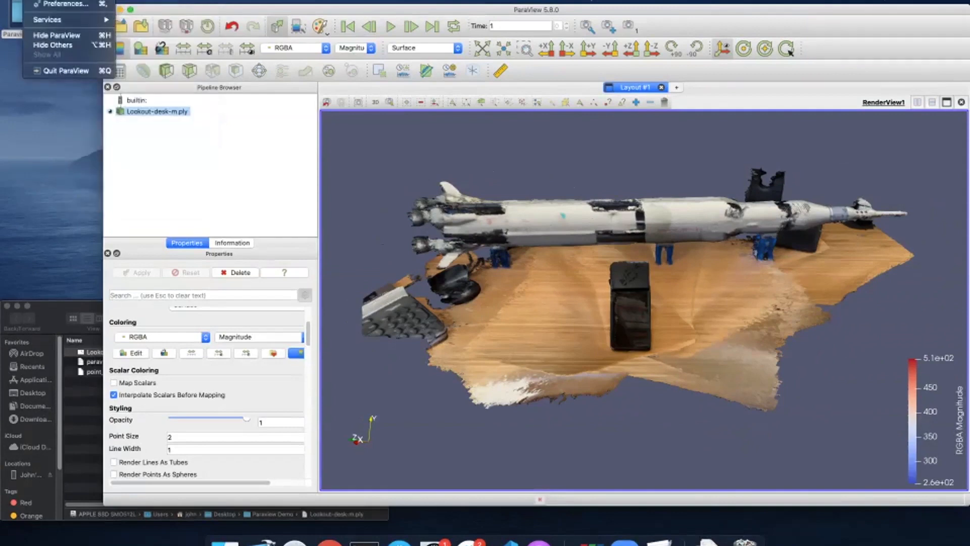
Review the Camera tab in Preferences without changes, then tilt the view lower along the rocket
{"action": "left_click", "coordinate": [61, 5]}
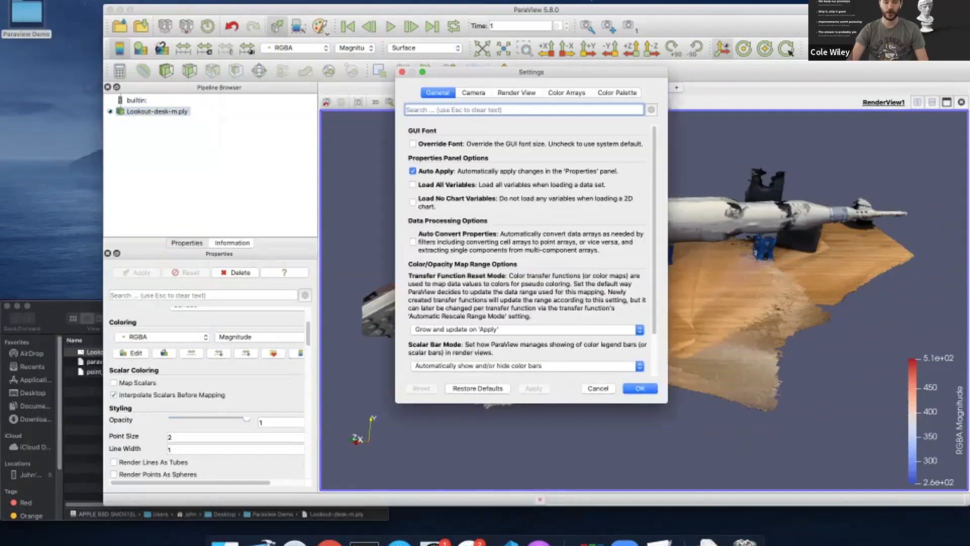
{"action": "left_click", "coordinate": [474, 93]}
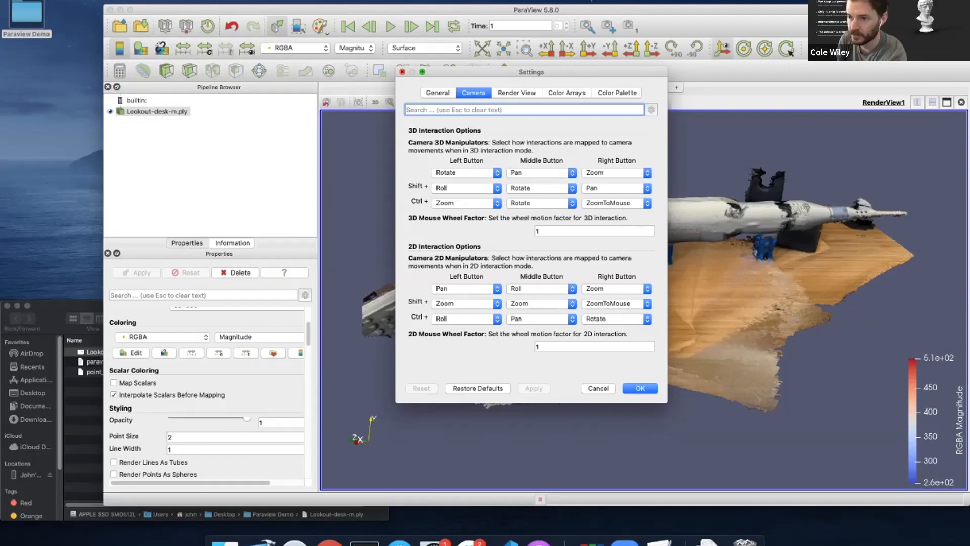
{"action": "left_click", "coordinate": [403, 72]}
{"action": "left_click_drag", "start_coordinate": [644, 308], "coordinate": [644, 297]}
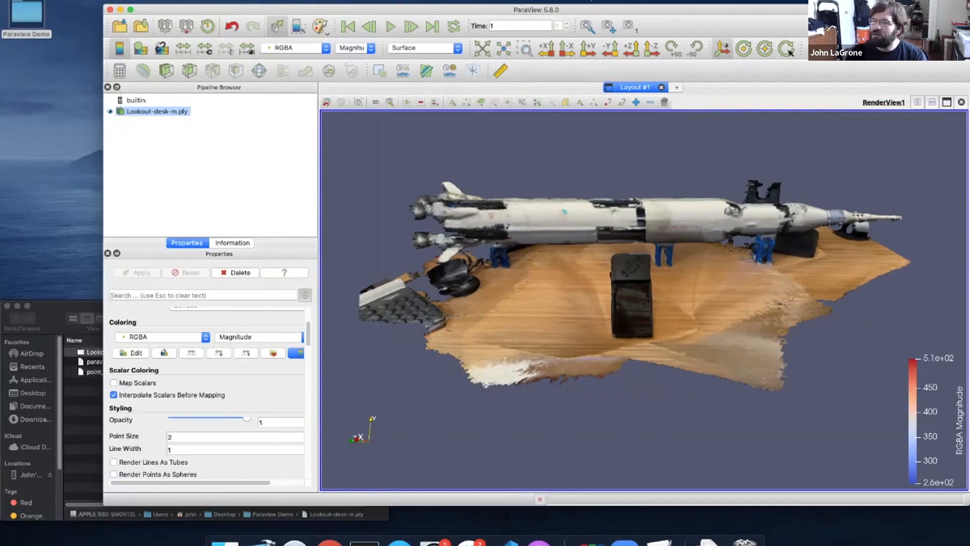
Browse the Filters menu categories and close it without choosing a filter
{"action": "left_click", "coordinate": [181, 1]}
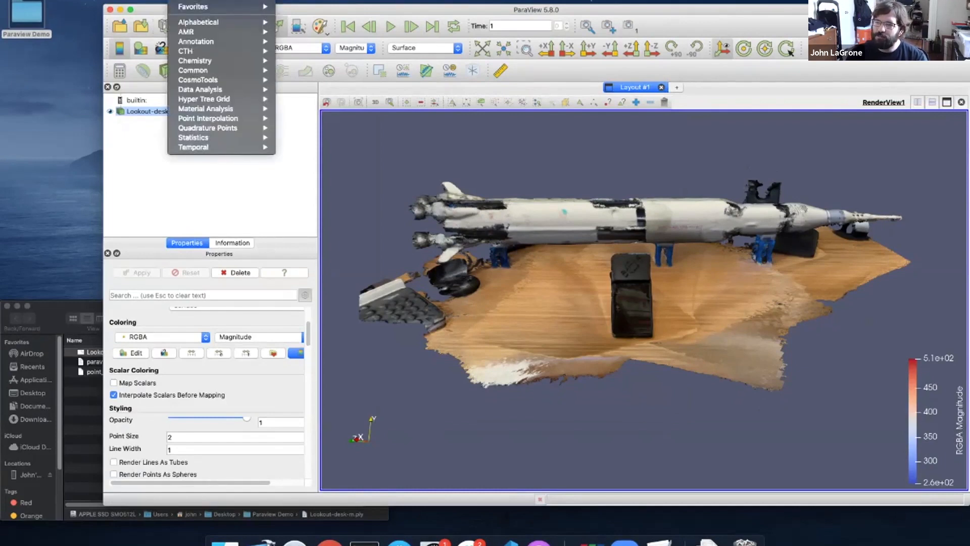
{"action": "mouse_move", "coordinate": [207, 117]}
{"action": "mouse_move", "coordinate": [203, 51]}
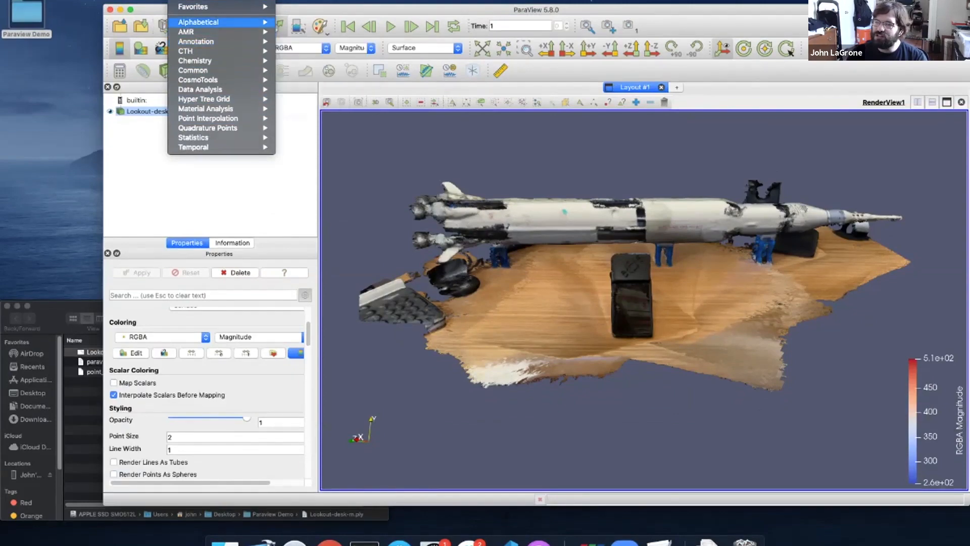
{"action": "mouse_move", "coordinate": [202, 22]}
{"action": "scroll", "coordinate": [327, 137], "scroll_direction": "down", "scroll_amount": 8}
{"action": "scroll", "coordinate": [326, 138], "scroll_direction": "down", "scroll_amount": 12}
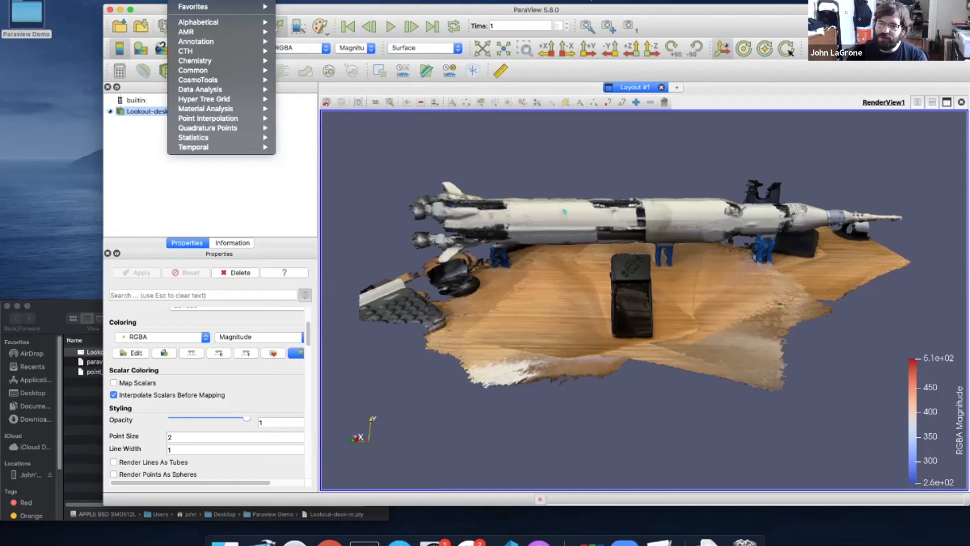
{"action": "key", "text": "Escape"}
Add a Decimate filter to Lookout-desk-m.ply through the quick search 'dec'
{"action": "key", "text": "ctrl+space"}
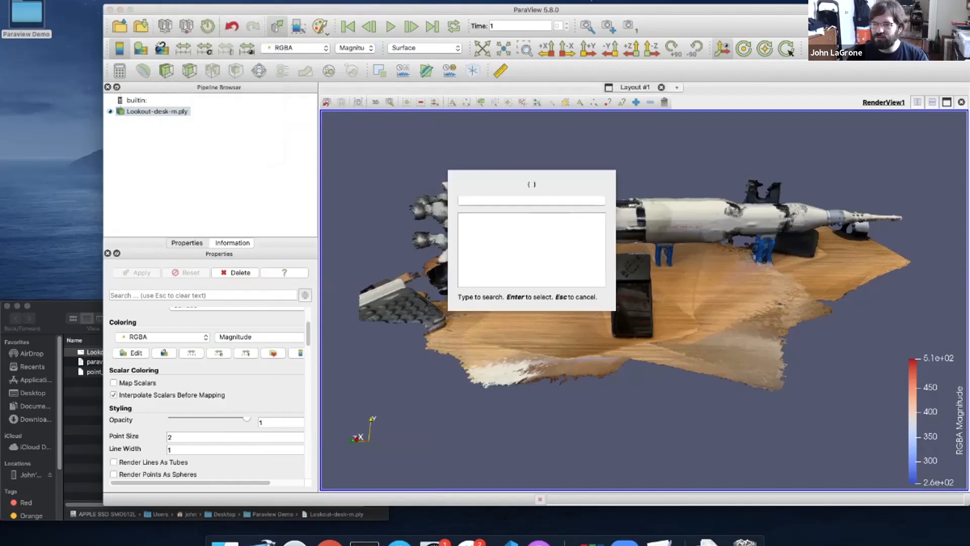
{"action": "type", "text": "dec"}
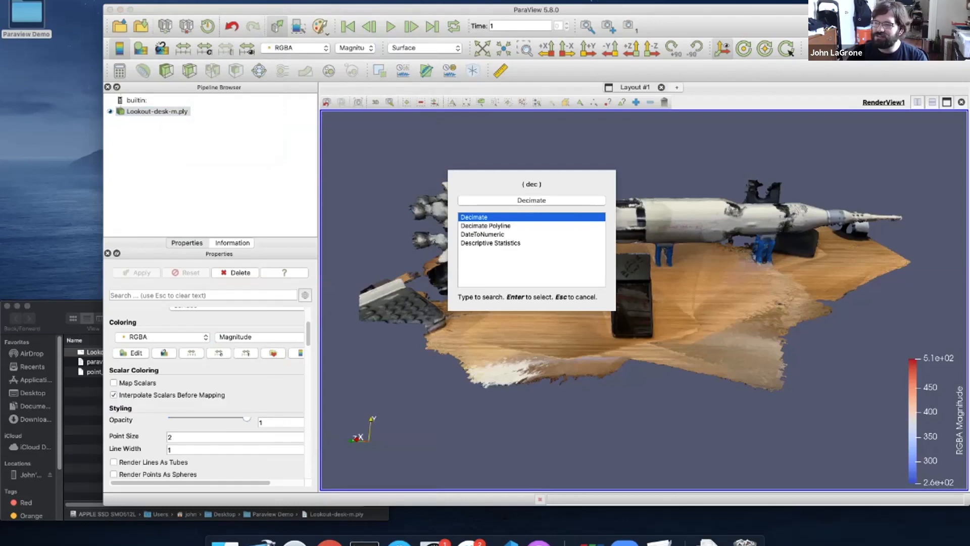
{"action": "key", "text": "Return"}
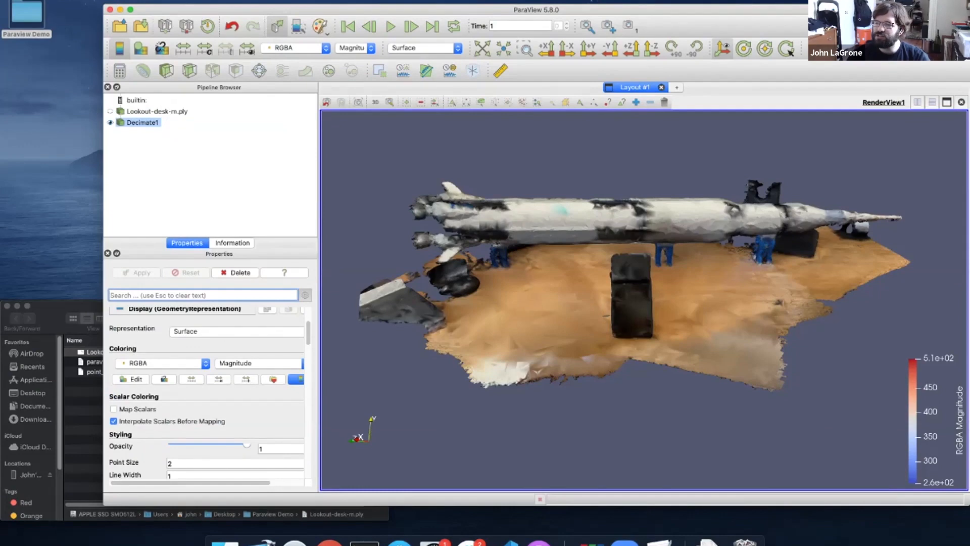
{"action": "scroll", "coordinate": [207, 394], "scroll_direction": "up", "scroll_amount": 5}
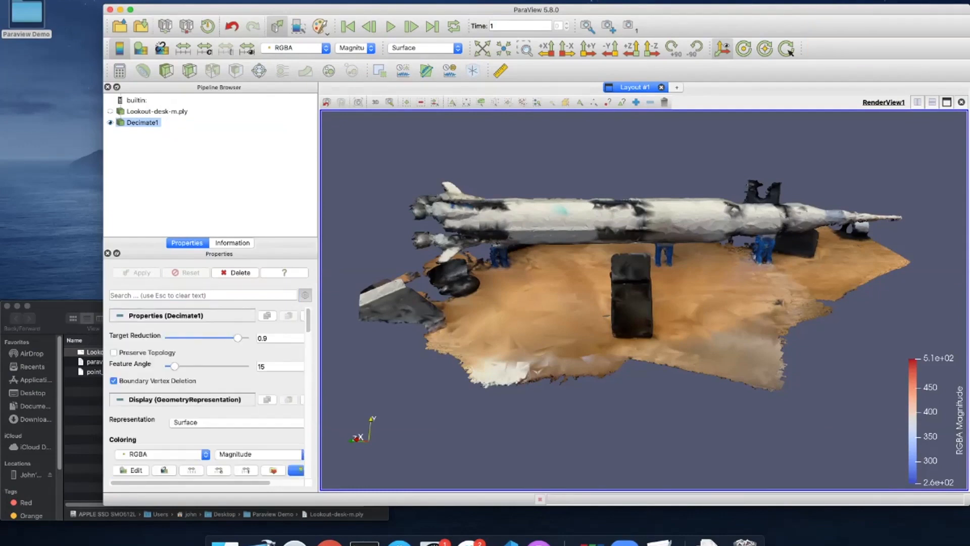
{"action": "left_click", "coordinate": [233, 243]}
{"action": "left_click", "coordinate": [187, 243]}
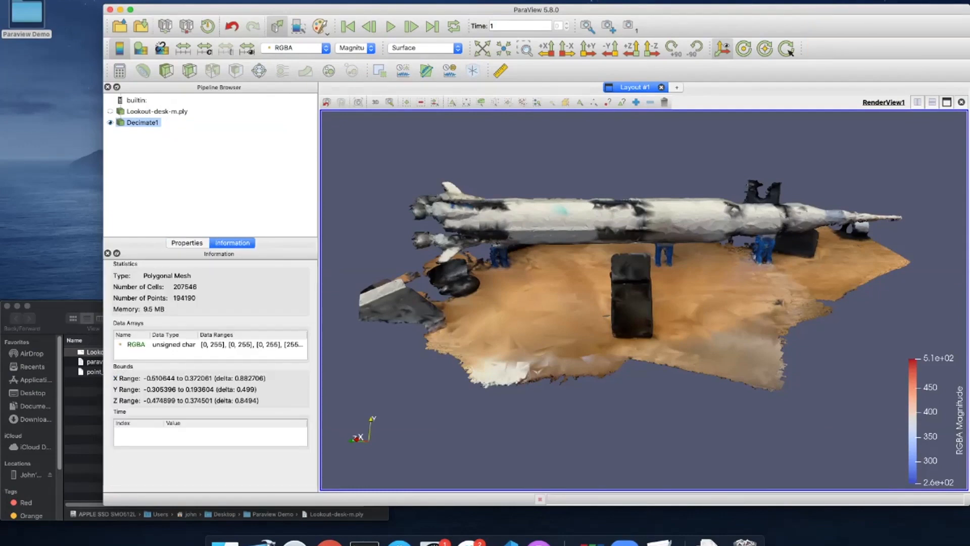
{"action": "left_click", "coordinate": [157, 111]}
{"action": "left_click", "coordinate": [232, 243]}
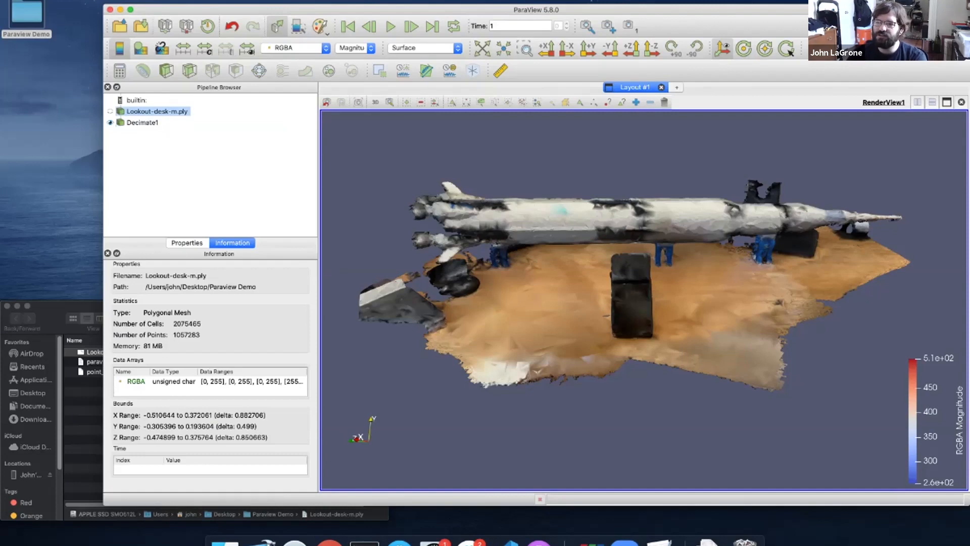
{"action": "left_click", "coordinate": [143, 122]}
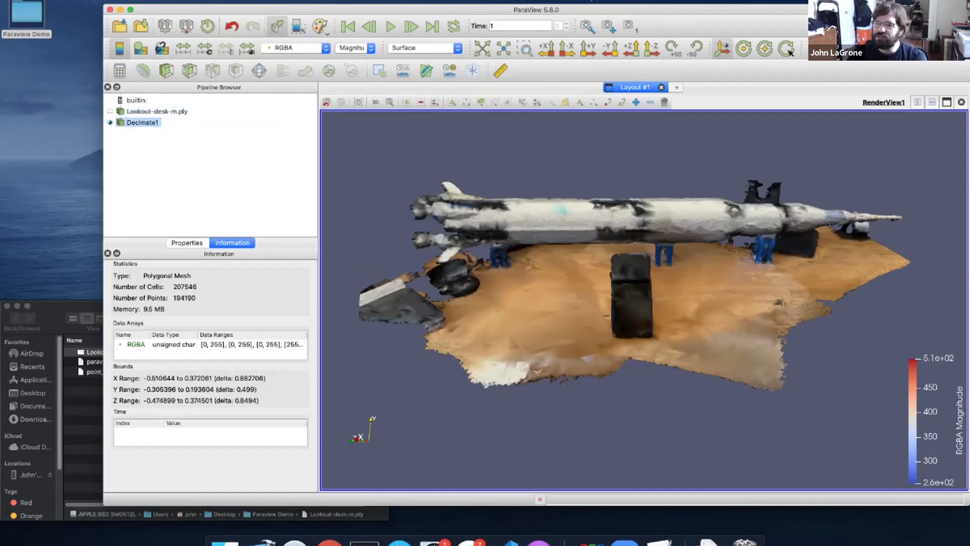
{"action": "left_click", "coordinate": [187, 243]}
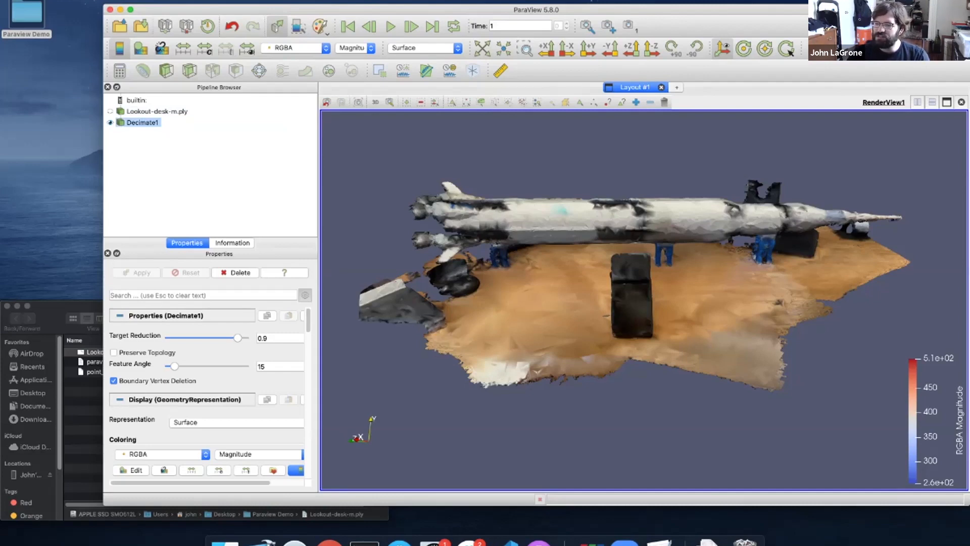
Set Decimate1's Target Reduction to 0.8 and turn on Preserve Topology
{"action": "double_click", "coordinate": [263, 338]}
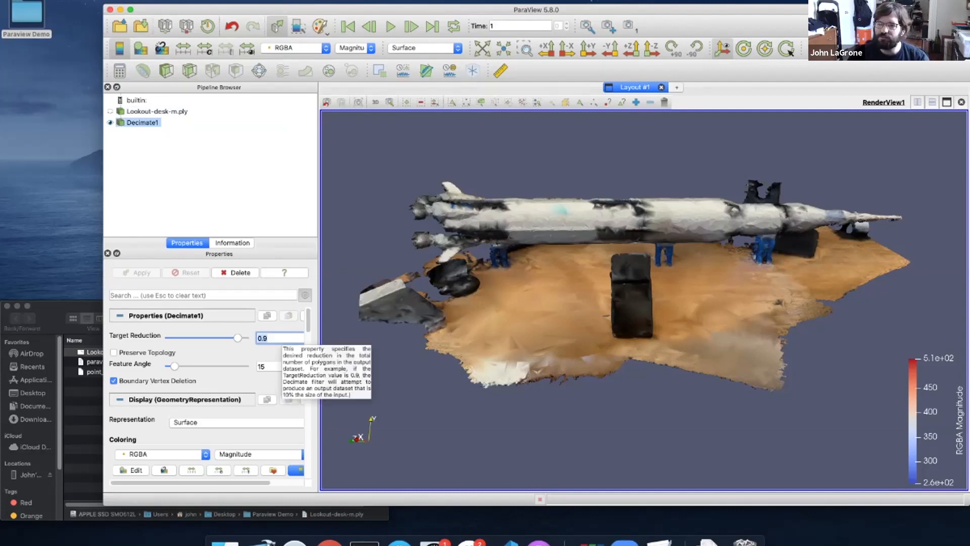
{"action": "type", "text": "0.8"}
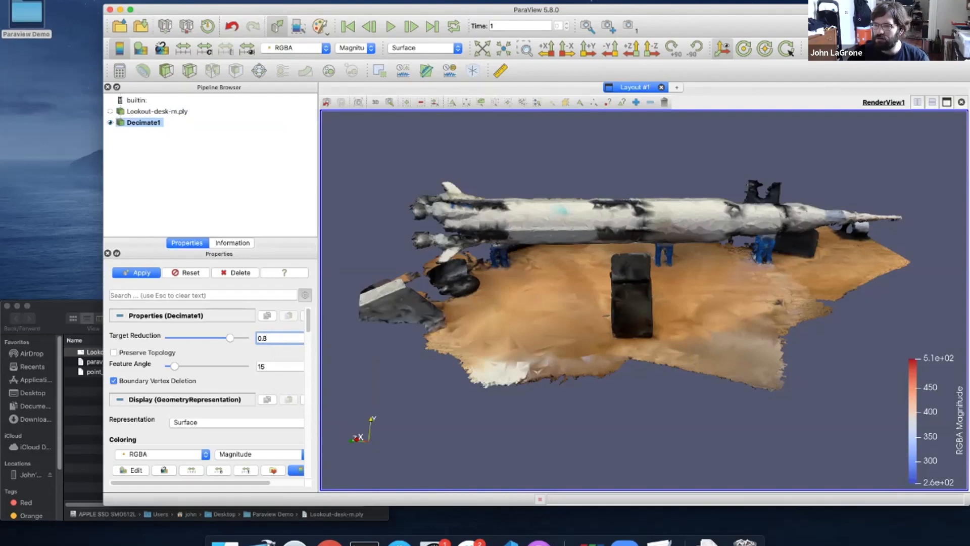
{"action": "key", "text": "Return"}
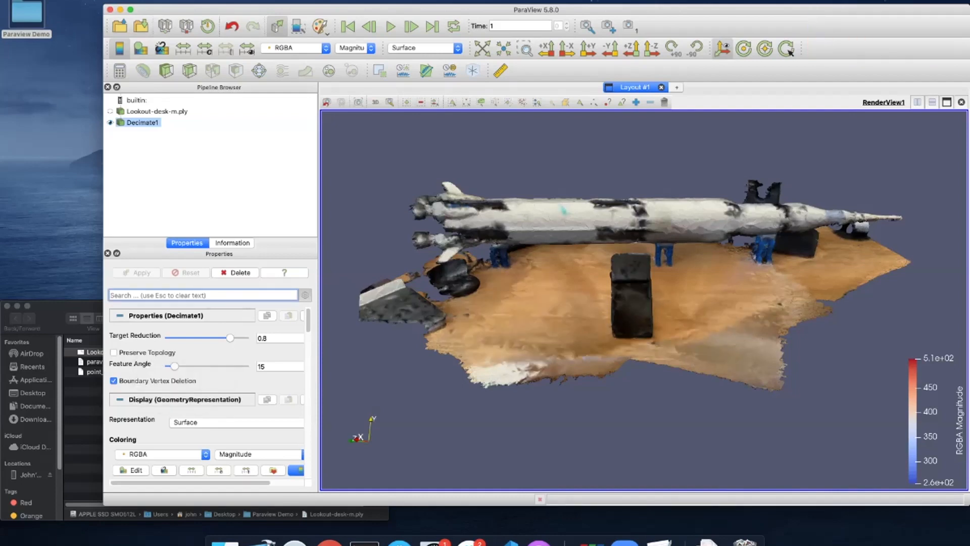
{"action": "left_click", "coordinate": [115, 352]}
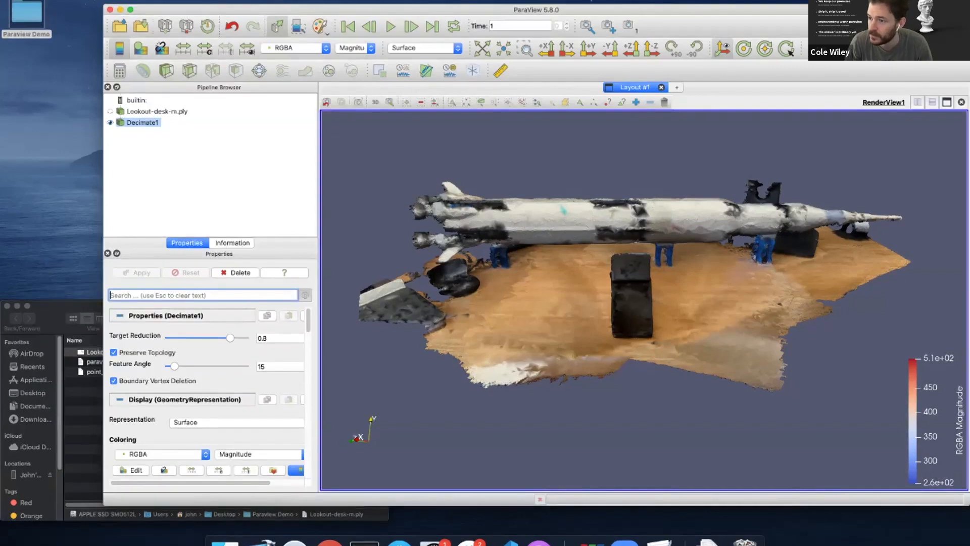
{"action": "left_click", "coordinate": [41, 0]}
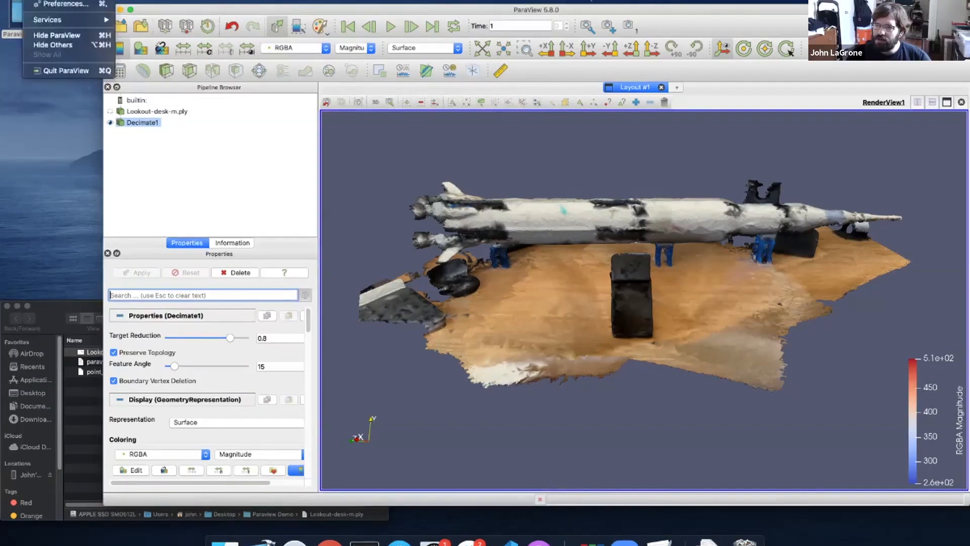
{"action": "left_click", "coordinate": [58, 4]}
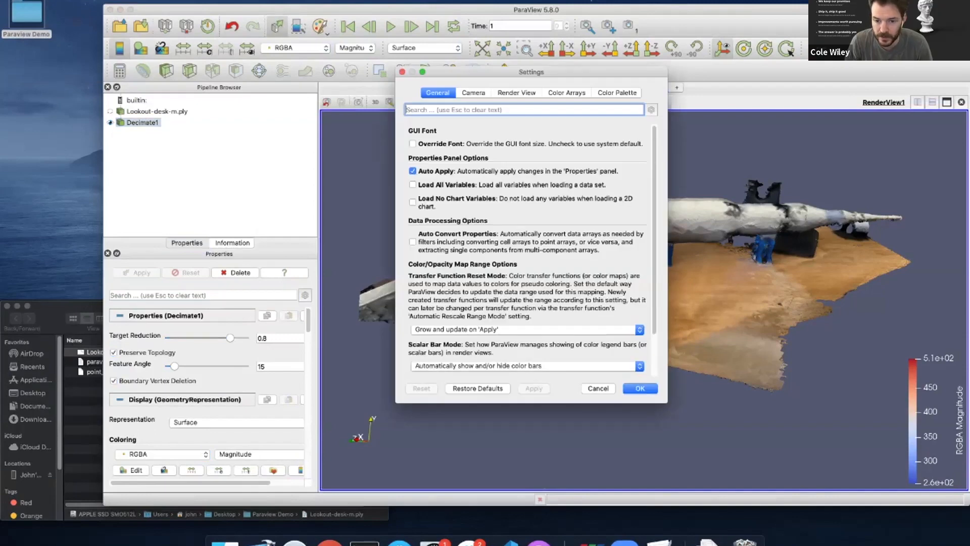
{"action": "type", "text": "map"}
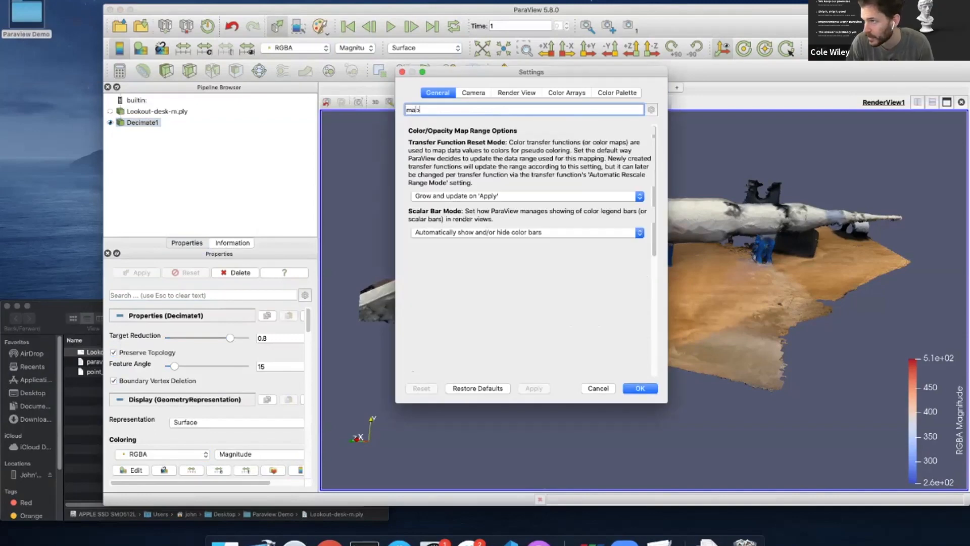
{"action": "key", "text": "BackSpace"}
{"action": "key", "text": "BackSpace"}
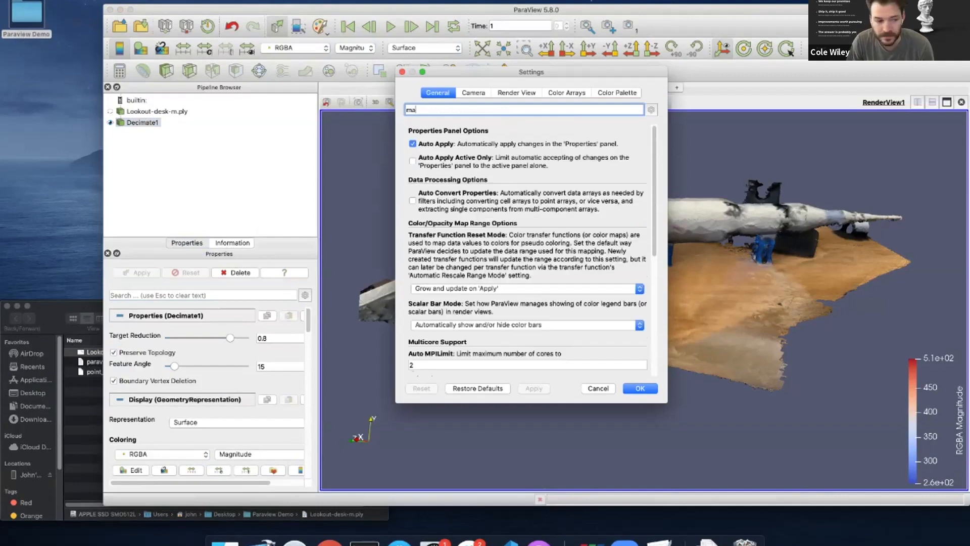
{"action": "type", "text": "ap sca"}
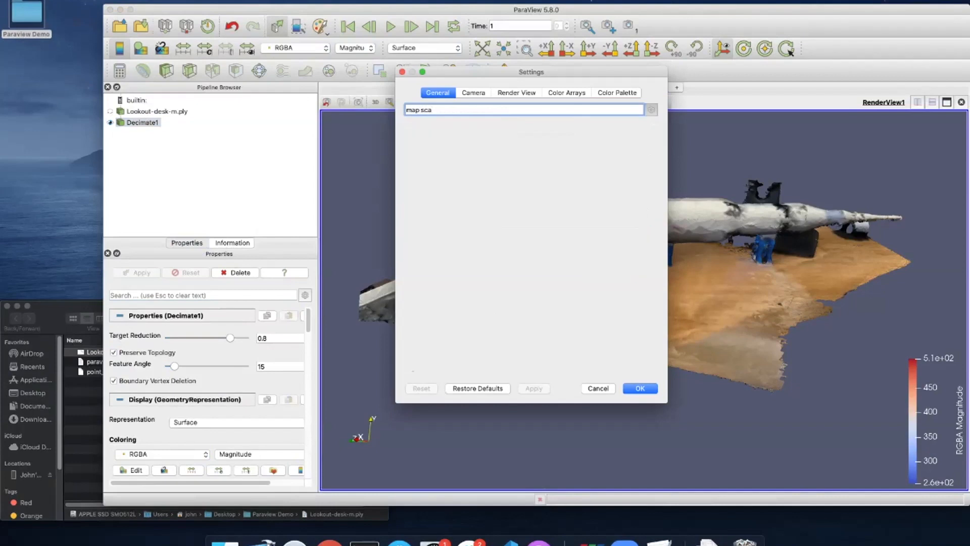
{"action": "key", "text": "alt+shift+Left"}
{"action": "key", "text": "alt+shift+Left"}
{"action": "key", "text": "BackSpace"}
{"action": "left_click", "coordinate": [617, 93]}
{"action": "left_click", "coordinate": [567, 93]}
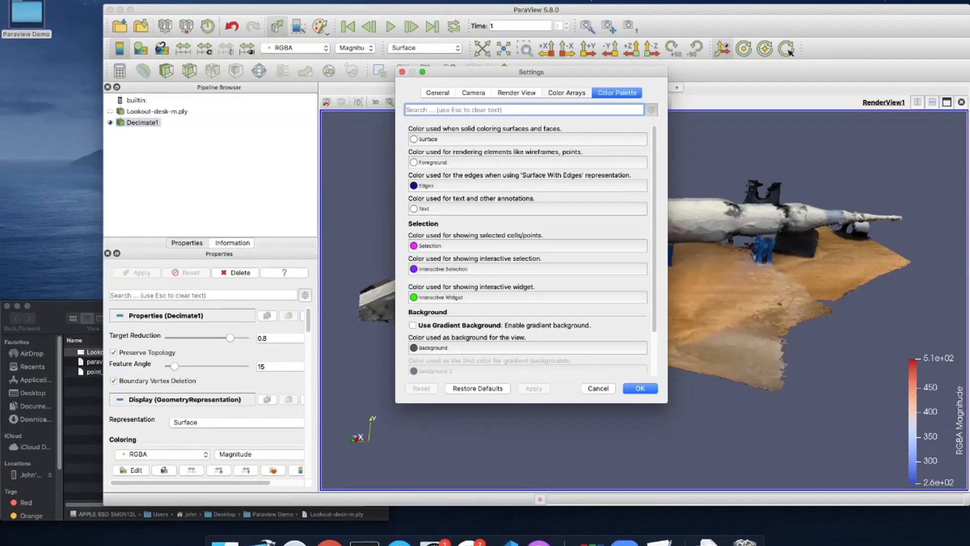
{"action": "left_click", "coordinate": [517, 93]}
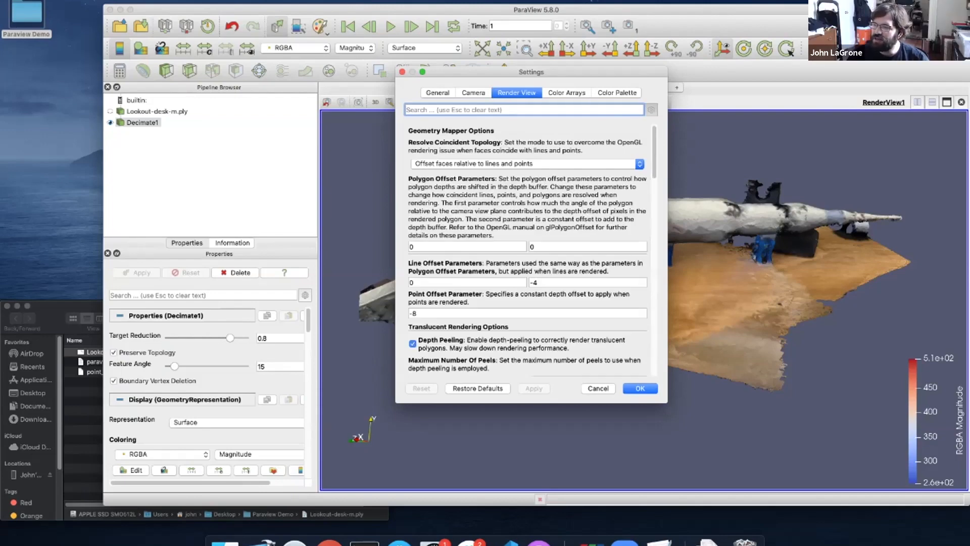
{"action": "left_click", "coordinate": [403, 72]}
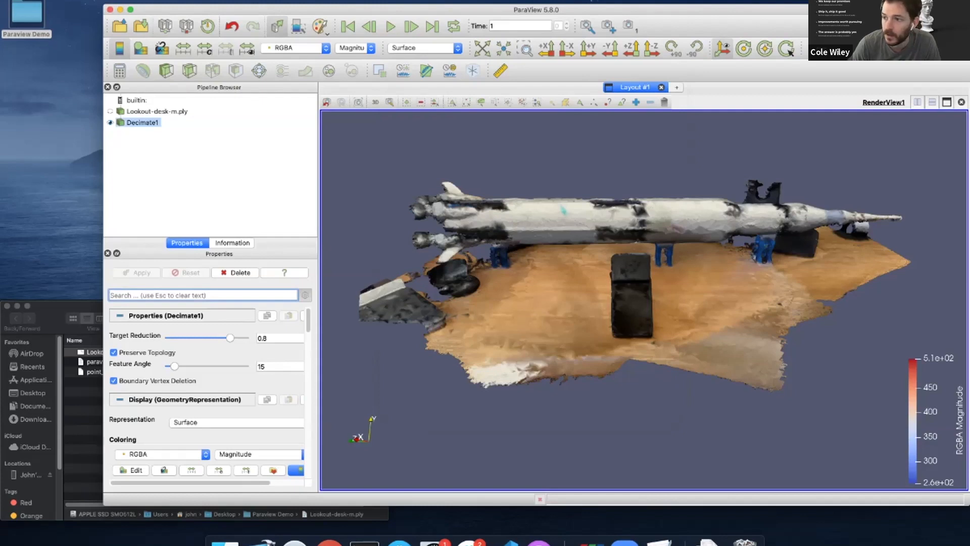
Select Lookout-desk-m.ply, widen the window and the pipeline/properties panels, and nudge the window up-left
{"action": "scroll", "coordinate": [207, 391], "scroll_direction": "down", "scroll_amount": 3}
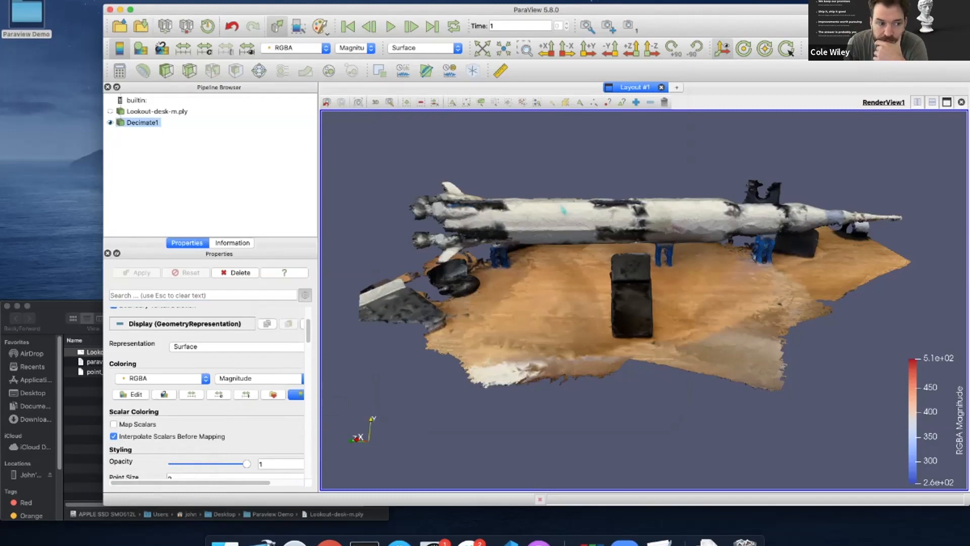
{"action": "scroll", "coordinate": [207, 393], "scroll_direction": "up", "scroll_amount": 5}
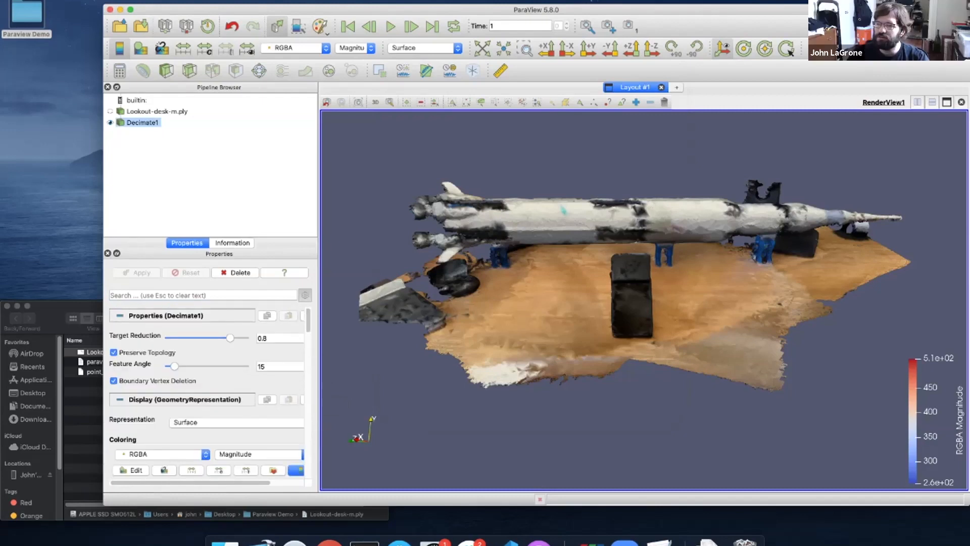
{"action": "left_click", "coordinate": [156, 111]}
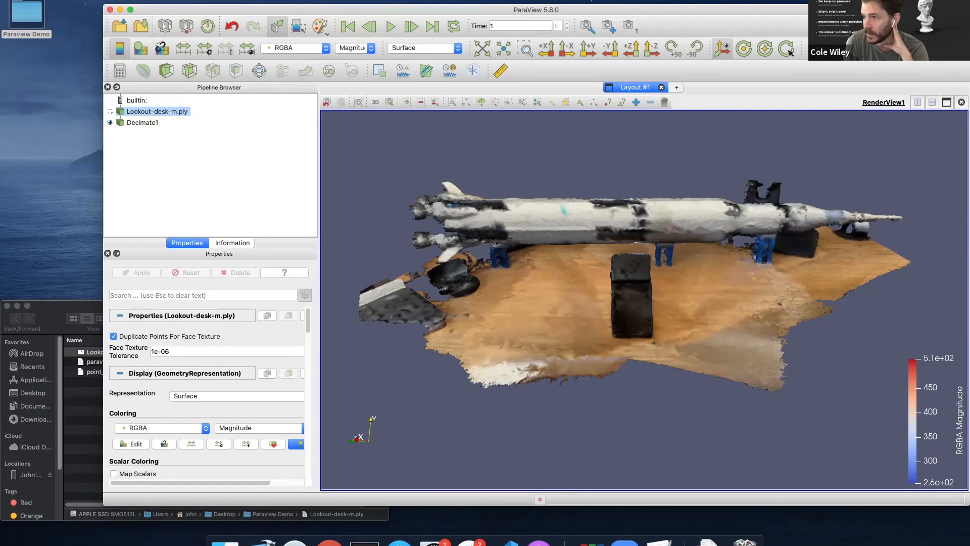
{"action": "left_click_drag", "start_coordinate": [104, 217], "coordinate": [56, 218]}
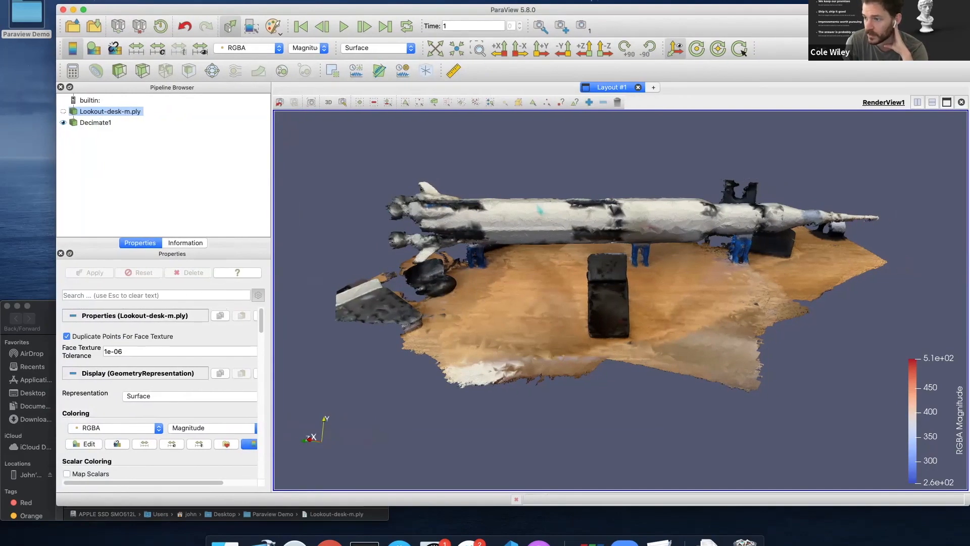
{"action": "left_click_drag", "start_coordinate": [272, 217], "coordinate": [339, 217]}
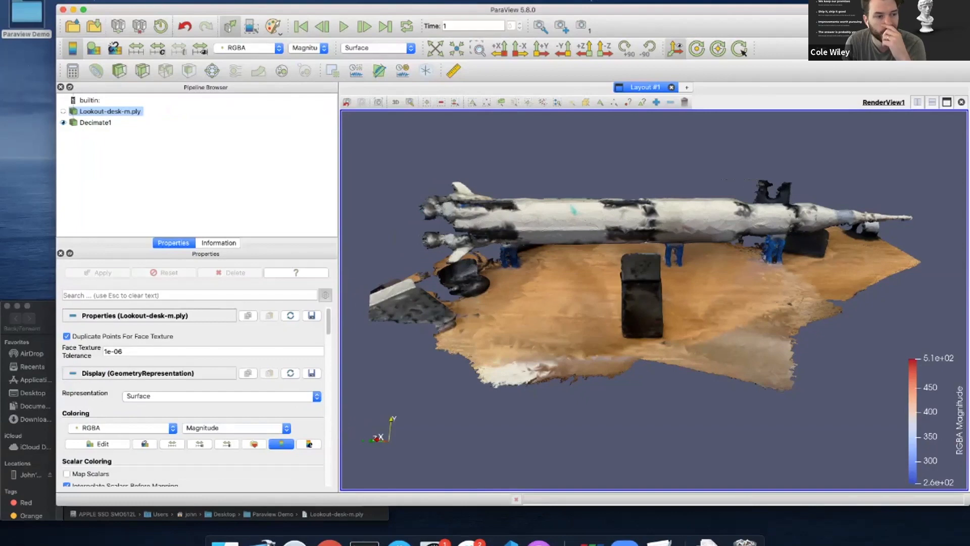
{"action": "left_click_drag", "start_coordinate": [513, 10], "coordinate": [500, 5]}
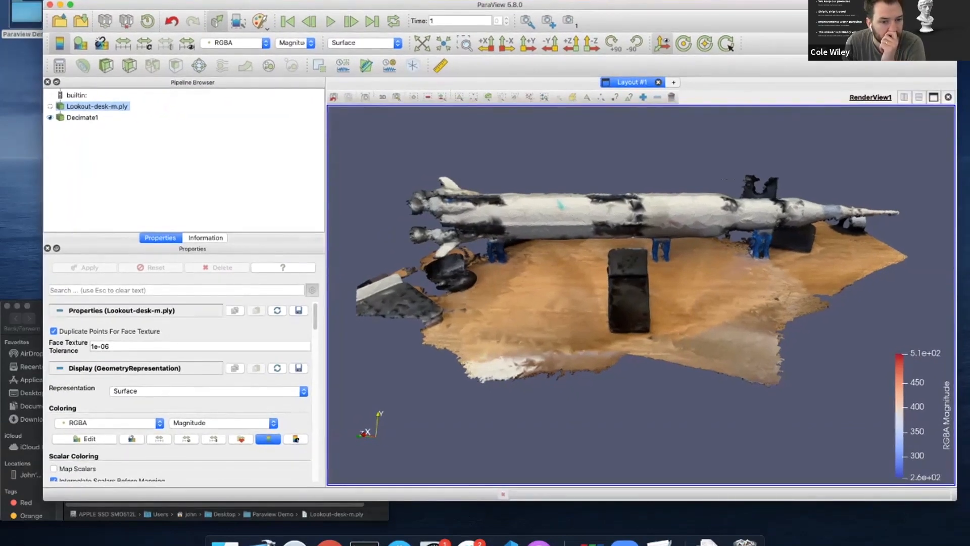
Select Decimate1 in the Pipeline Browser to show its properties
{"action": "left_click", "coordinate": [83, 117]}
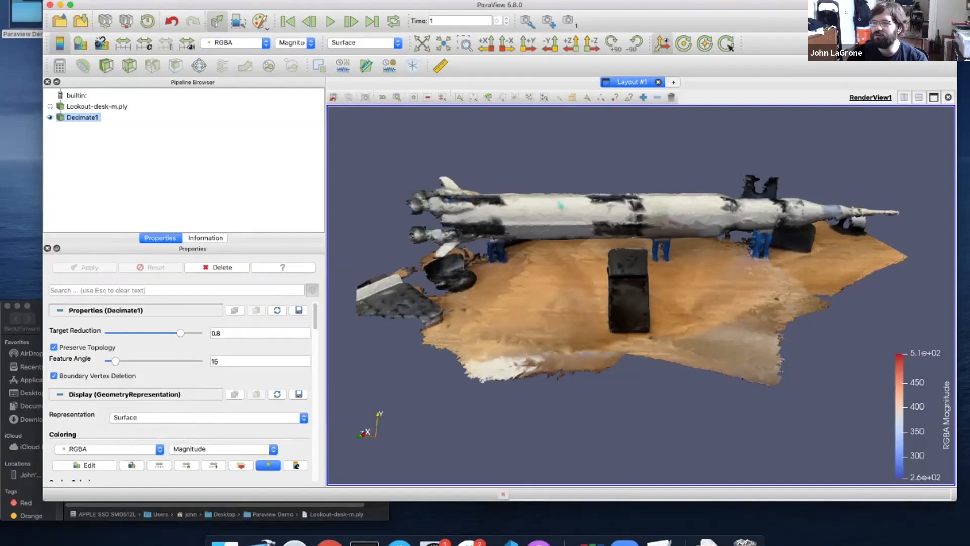
Hide Lookout-desk-m.ply so only Decimate1 is visible, then split the view side by side
{"action": "left_click", "coordinate": [50, 117]}
{"action": "left_click", "coordinate": [49, 106]}
{"action": "left_click", "coordinate": [97, 106]}
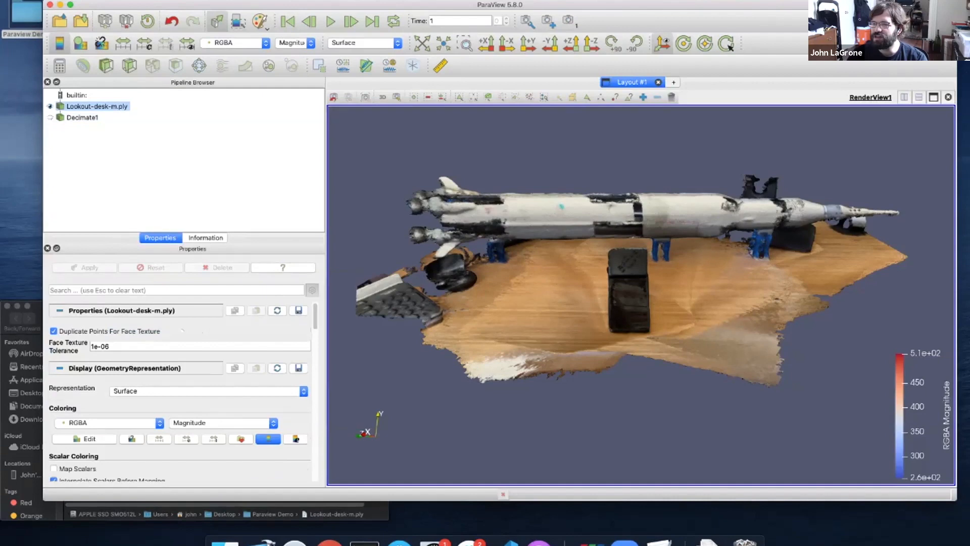
{"action": "left_click", "coordinate": [49, 106]}
{"action": "left_click", "coordinate": [50, 117]}
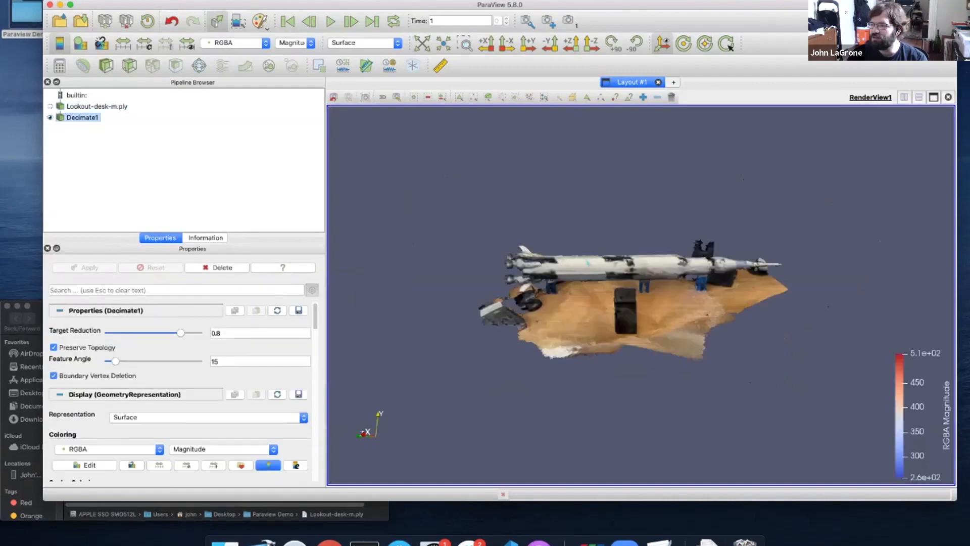
{"action": "left_click", "coordinate": [49, 106]}
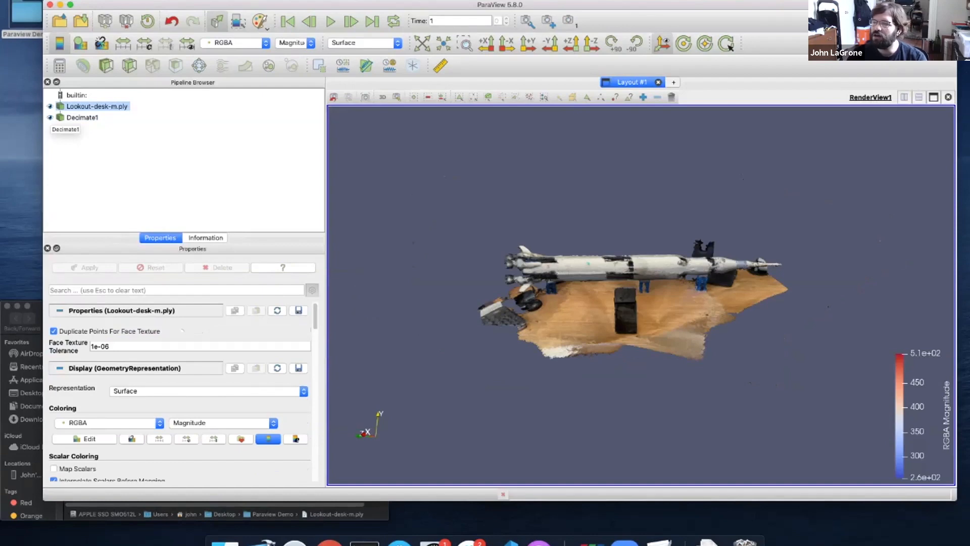
{"action": "left_click", "coordinate": [83, 119]}
{"action": "left_click", "coordinate": [50, 106]}
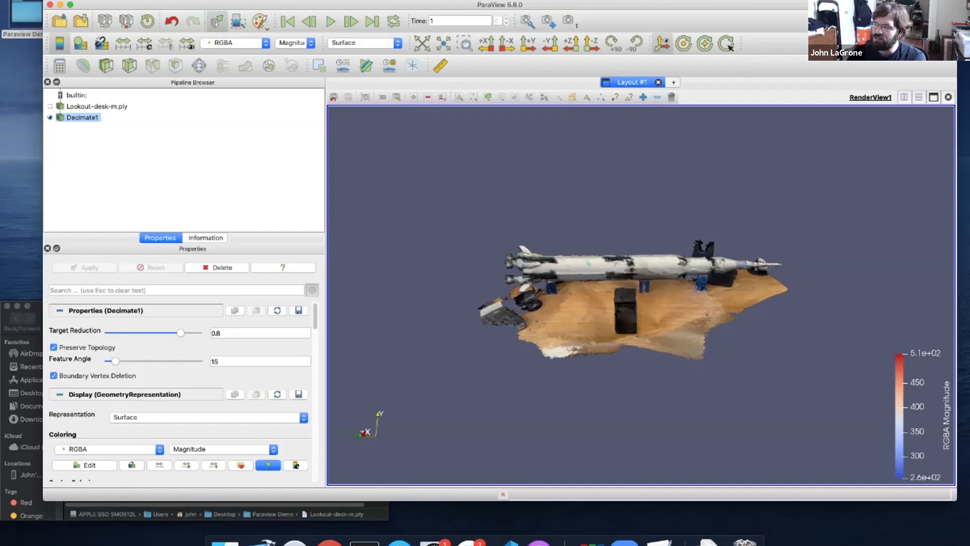
{"action": "left_click", "coordinate": [905, 97]}
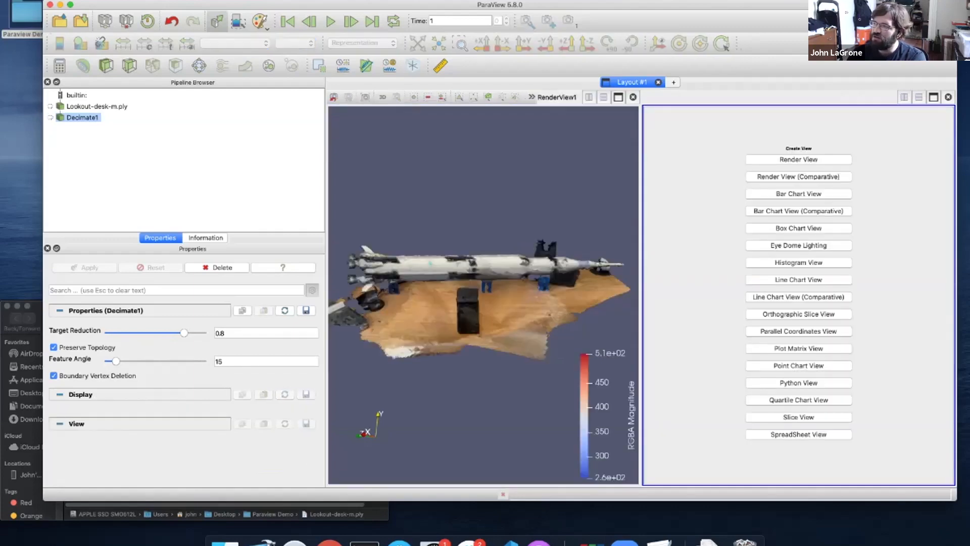
Redo the side-by-side split and create a Render View in the right pane
{"action": "left_click", "coordinate": [949, 97]}
{"action": "left_click", "coordinate": [919, 97]}
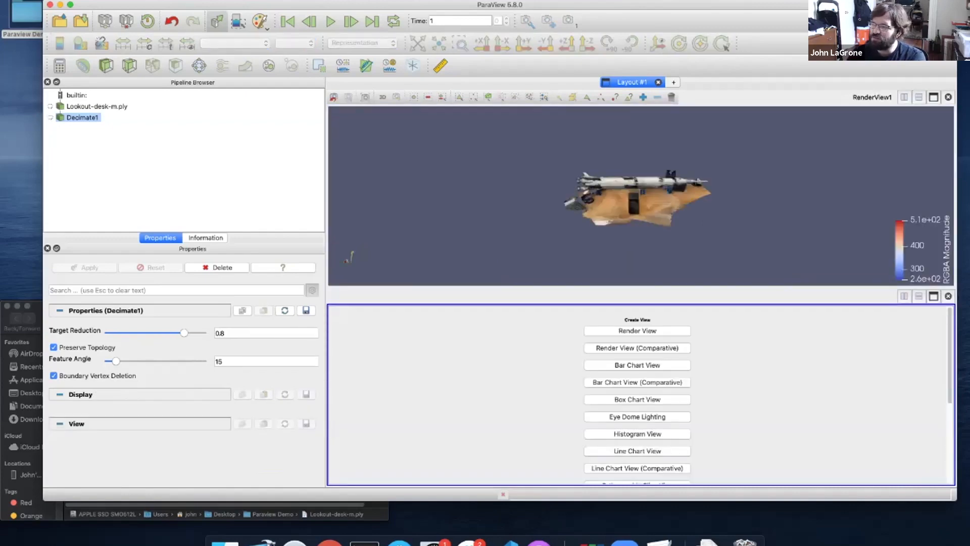
{"action": "left_click", "coordinate": [949, 296]}
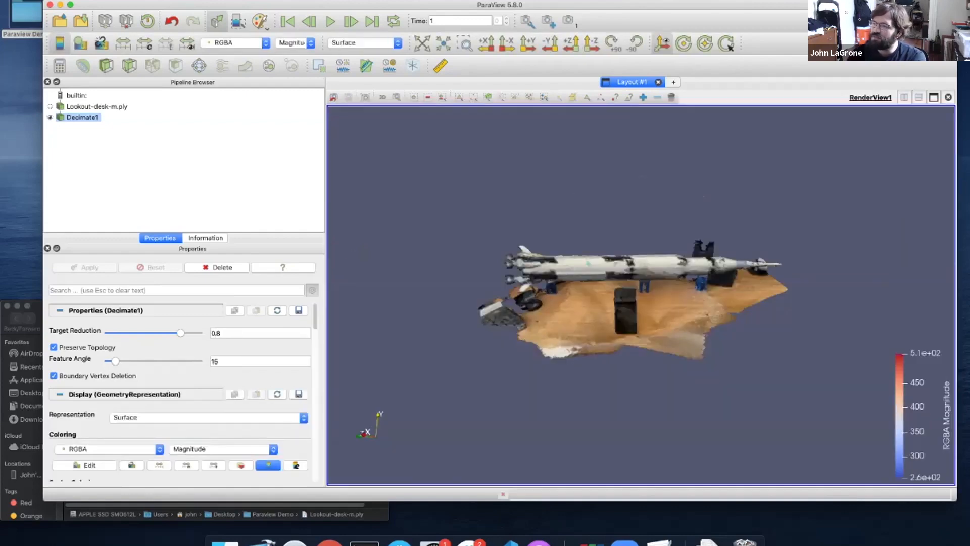
{"action": "left_click", "coordinate": [904, 97]}
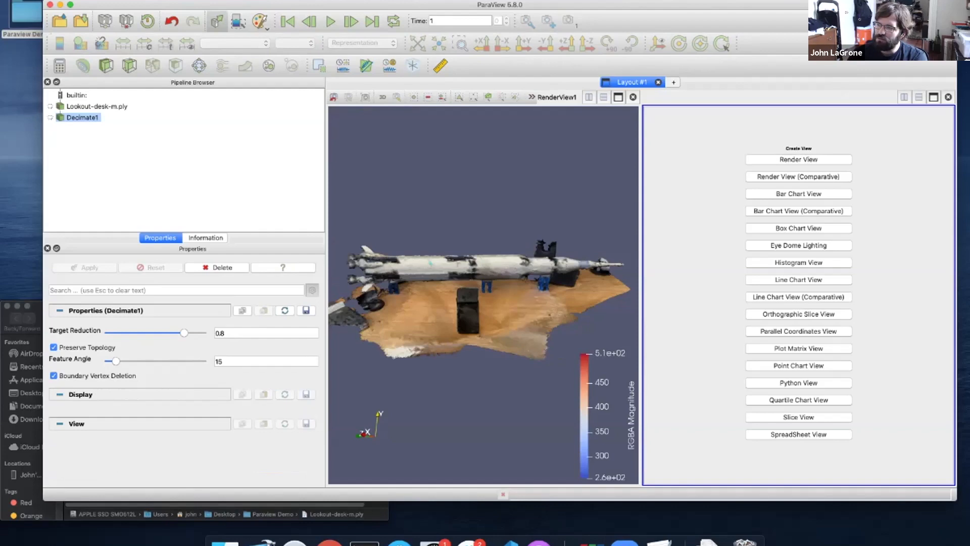
{"action": "left_click", "coordinate": [798, 160]}
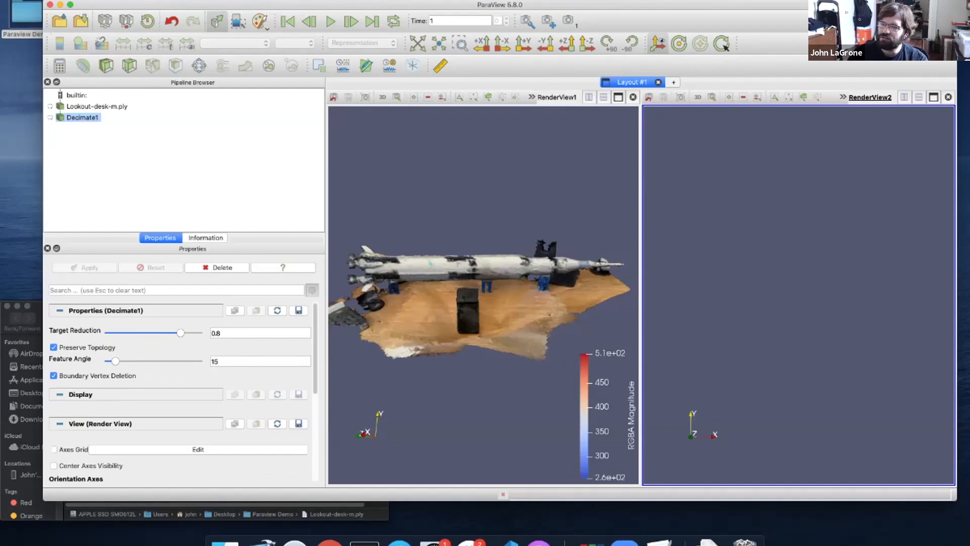
Show Decimate1 in the right view in true colours with Map Scalars unchecked
{"action": "left_click", "coordinate": [50, 118]}
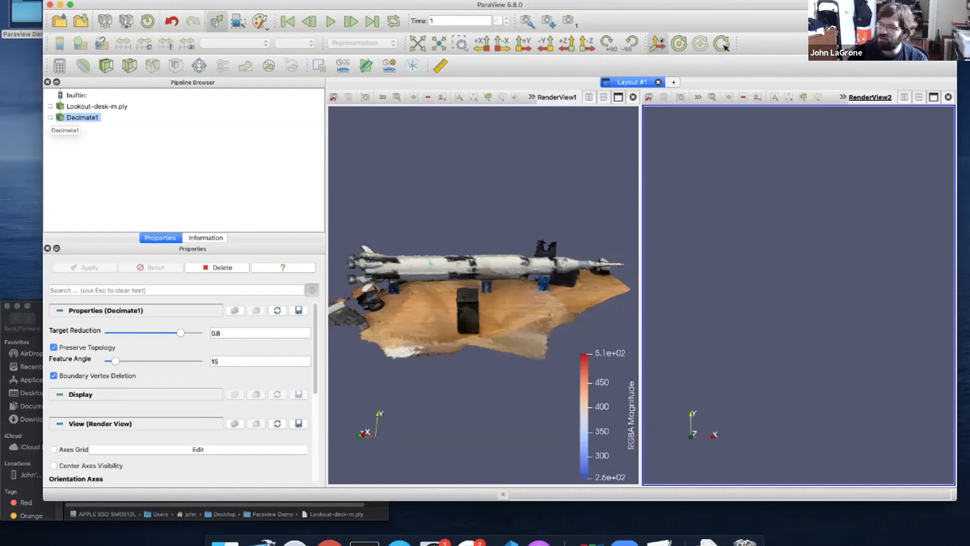
{"action": "left_click_drag", "start_coordinate": [839, 283], "coordinate": [718, 309]}
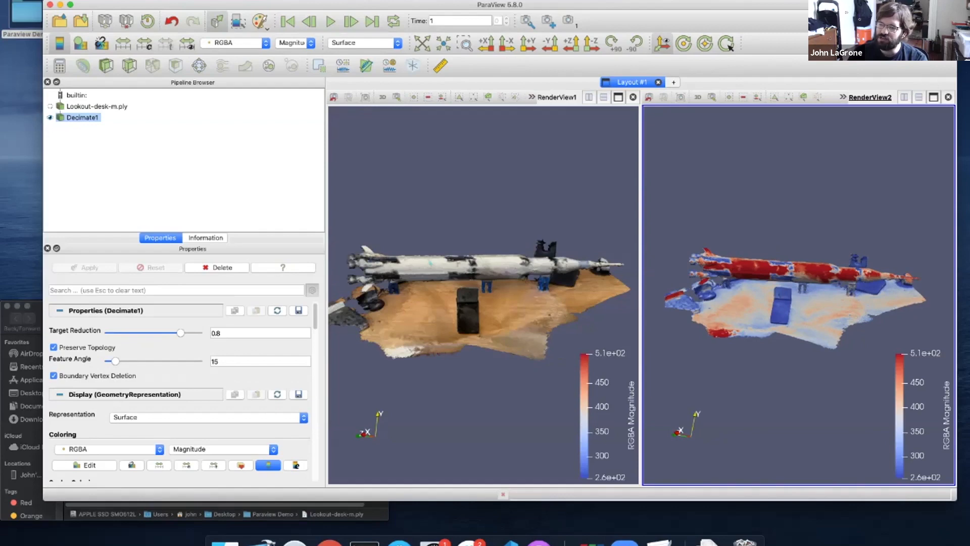
{"action": "scroll", "coordinate": [181, 389], "scroll_direction": "down", "scroll_amount": 3}
{"action": "left_click", "coordinate": [54, 425]}
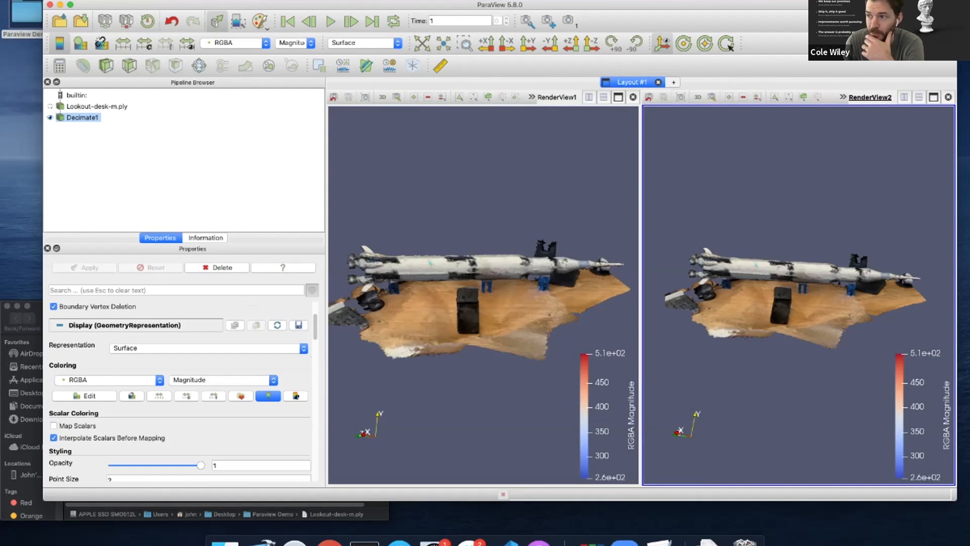
Show only Lookout-desk-m.ply in RenderView1 and rotate both views to an angled overhead view
{"action": "left_click", "coordinate": [483, 303]}
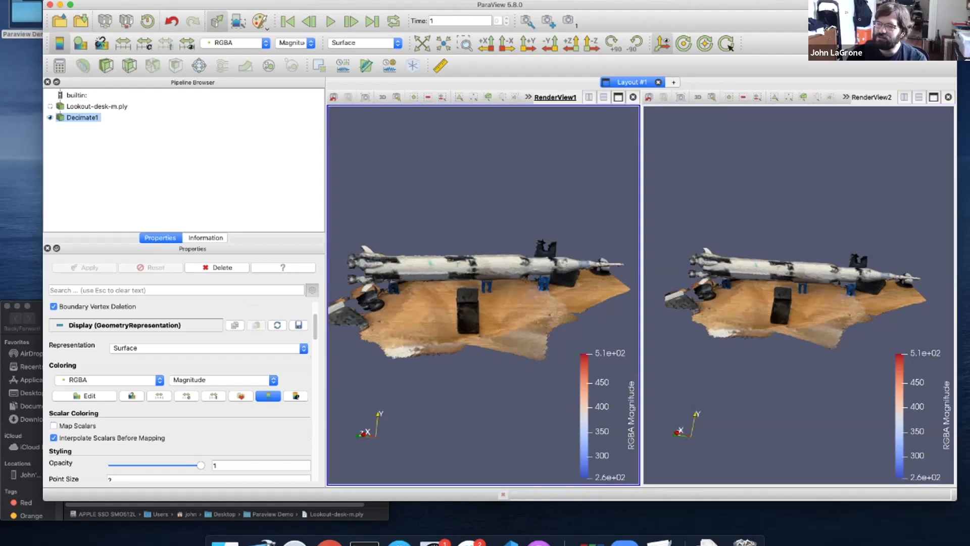
{"action": "left_click", "coordinate": [50, 107]}
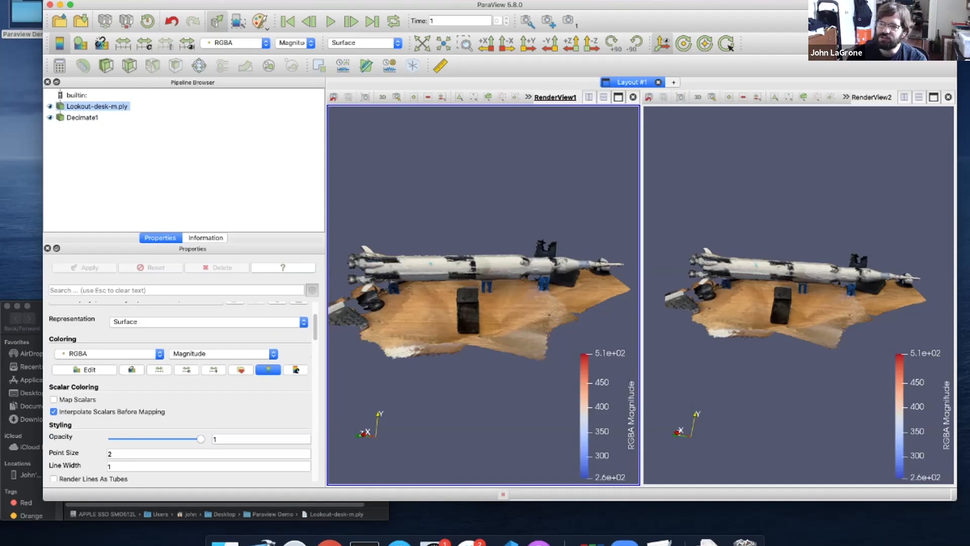
{"action": "left_click", "coordinate": [50, 118]}
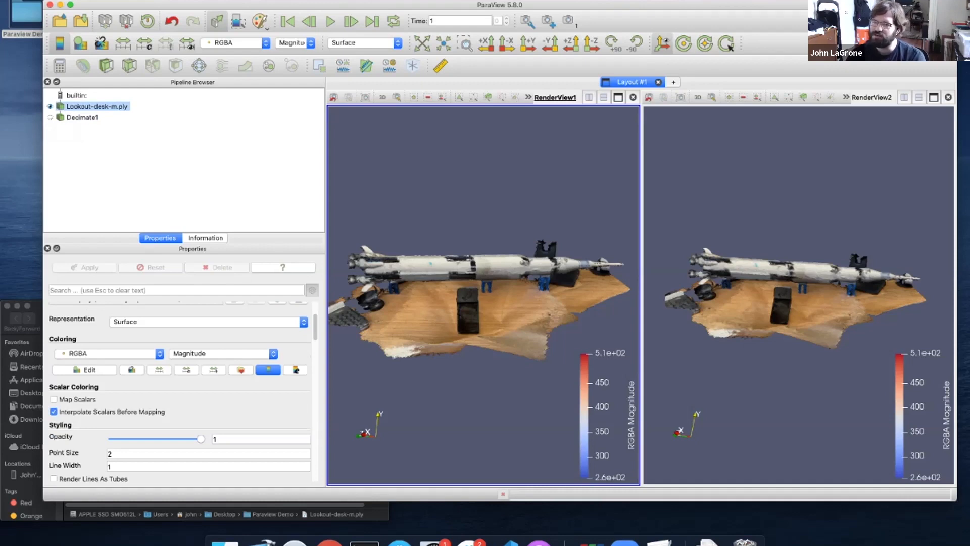
{"action": "left_click", "coordinate": [799, 295]}
{"action": "left_click_drag", "start_coordinate": [799, 295], "coordinate": [839, 298]}
{"action": "left_click_drag", "start_coordinate": [485, 299], "coordinate": [223, 298]}
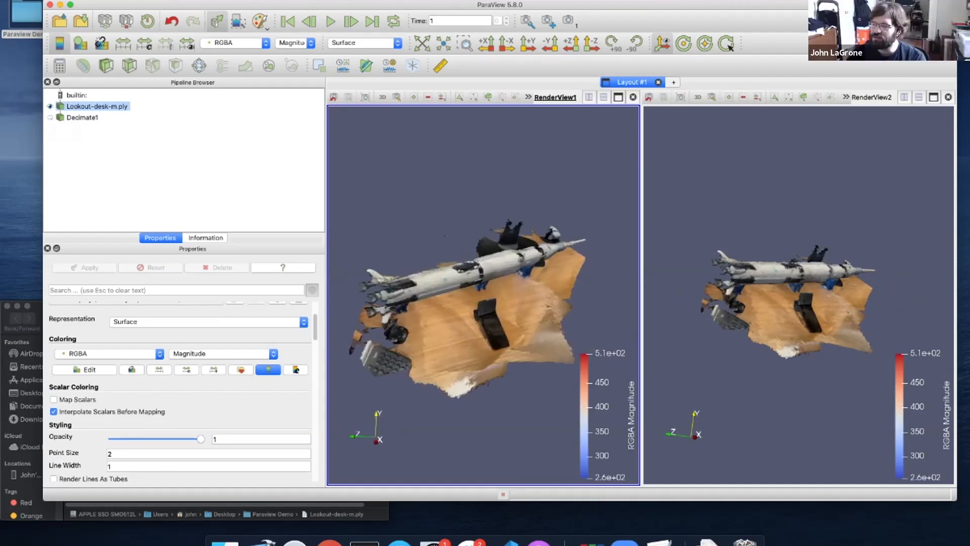
{"action": "left_click_drag", "start_coordinate": [799, 297], "coordinate": [811, 297]}
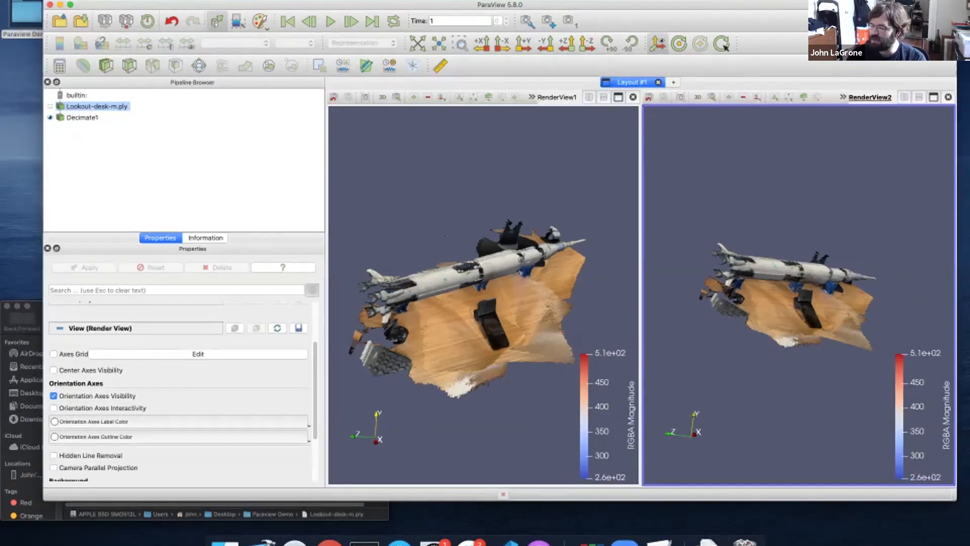
Link RenderView2's camera to RenderView1 and rotate to confirm both turn together
{"action": "right_click", "coordinate": [710, 184]}
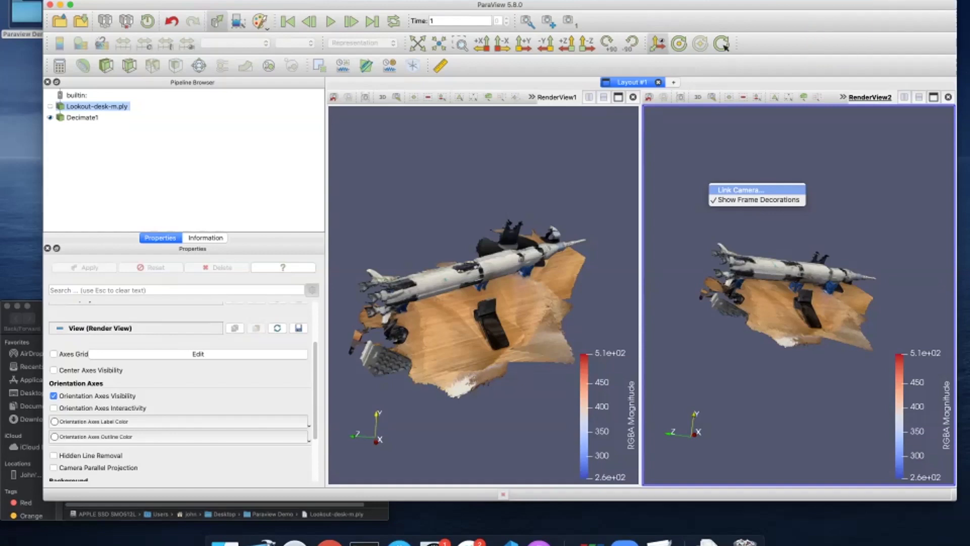
{"action": "left_click", "coordinate": [738, 189]}
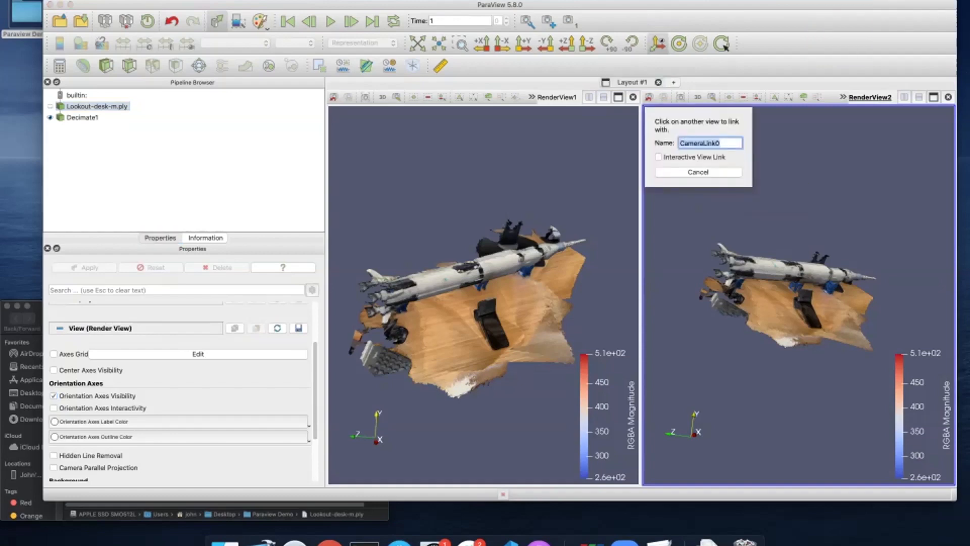
{"action": "left_click", "coordinate": [484, 283]}
{"action": "left_click_drag", "start_coordinate": [483, 283], "coordinate": [450, 273]}
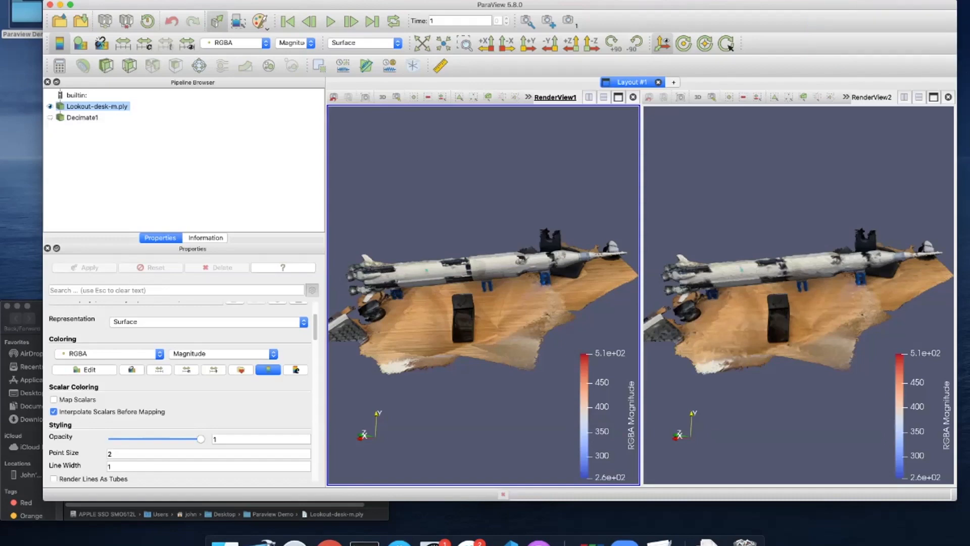
Zoom both linked views in on the rocket body and pan along to its blue supports
{"action": "left_click", "coordinate": [799, 296]}
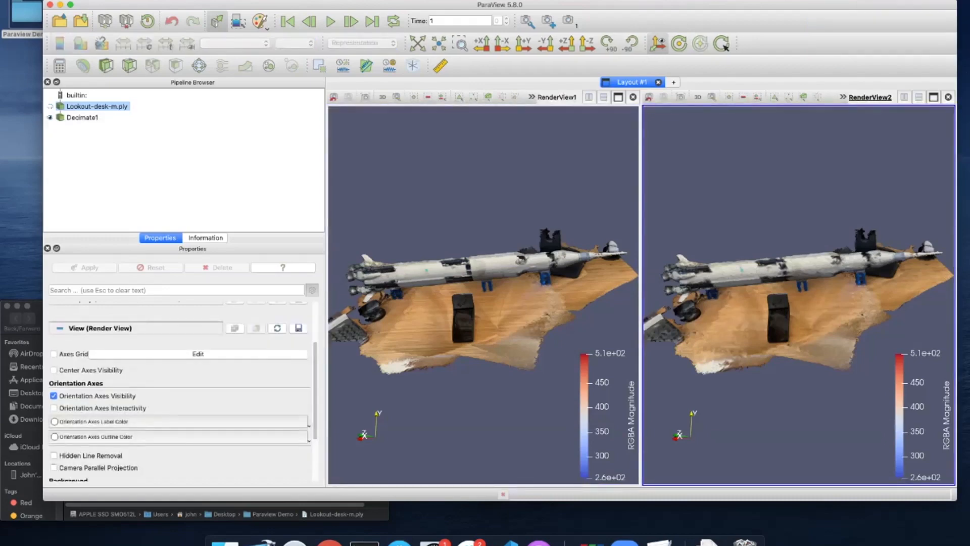
{"action": "mouse_move", "coordinate": [470, 303]}
{"action": "left_mouse_down"}
{"action": "mouse_move", "coordinate": [522, 299]}
{"action": "mouse_move", "coordinate": [490, 303]}
{"action": "left_mouse_up"}
{"action": "scroll", "coordinate": [488, 303], "scroll_direction": "up", "scroll_amount": 7}
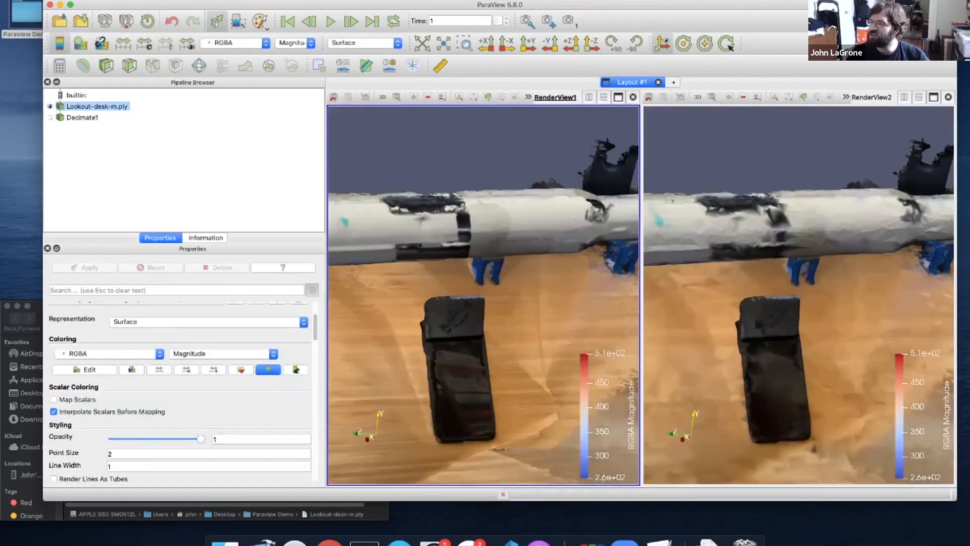
{"action": "scroll", "coordinate": [488, 302], "scroll_direction": "up", "scroll_amount": 8}
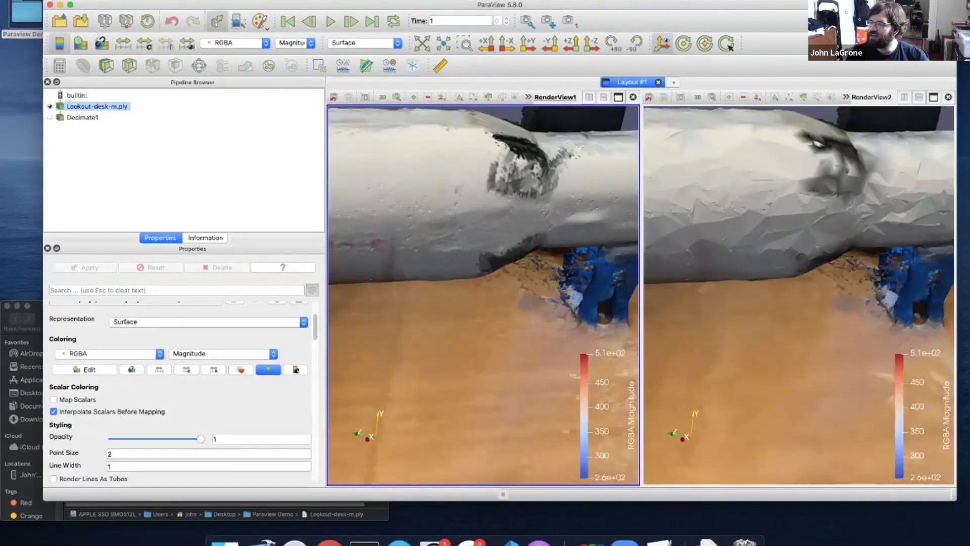
{"action": "scroll", "coordinate": [488, 302], "scroll_direction": "up", "scroll_amount": 2}
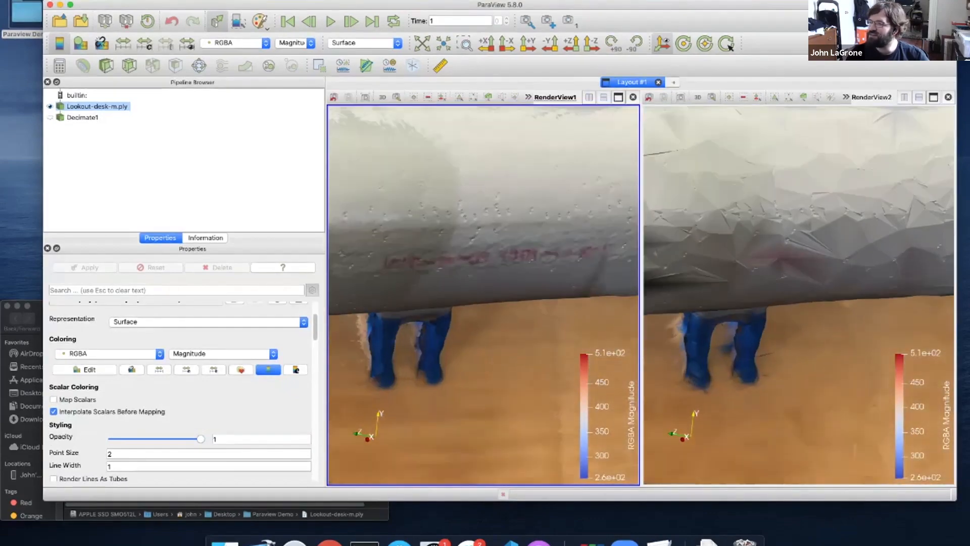
{"action": "middle_click_drag", "start_coordinate": [488, 303], "coordinate": [645, 256]}
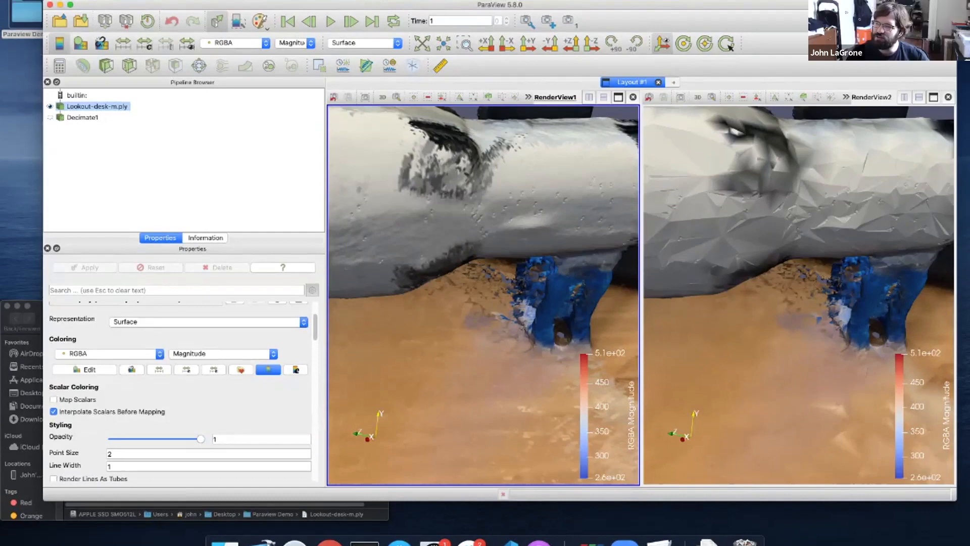
{"action": "left_click", "coordinate": [363, 42]}
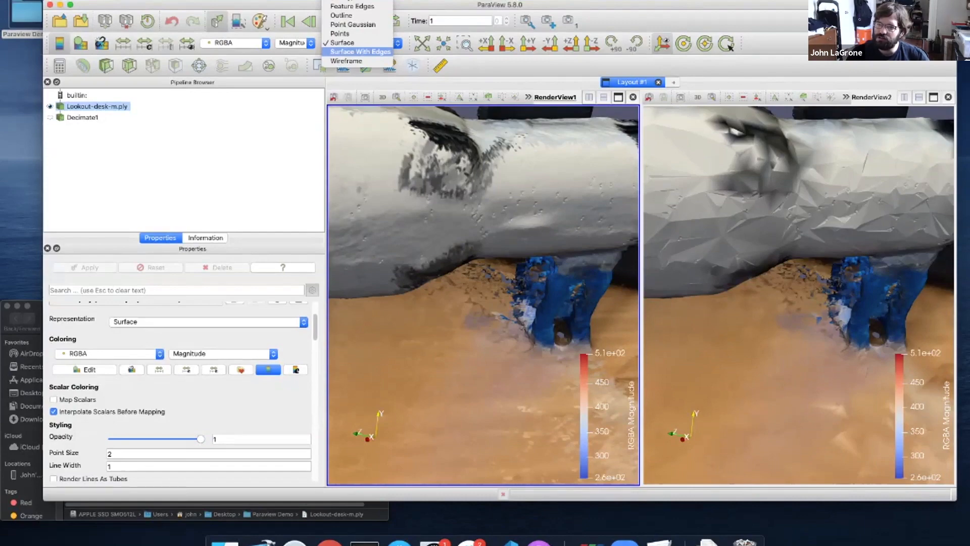
{"action": "left_click", "coordinate": [361, 51]}
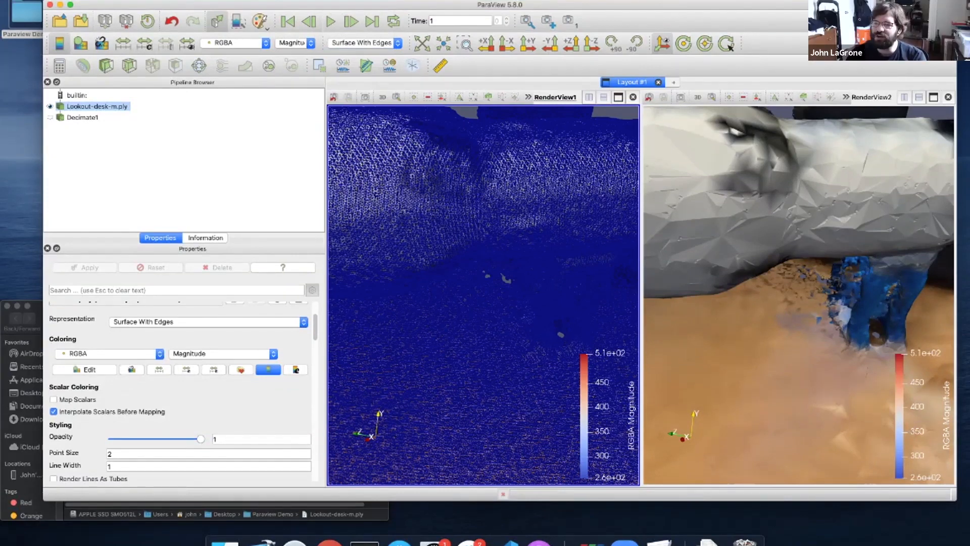
{"action": "left_click", "coordinate": [799, 295]}
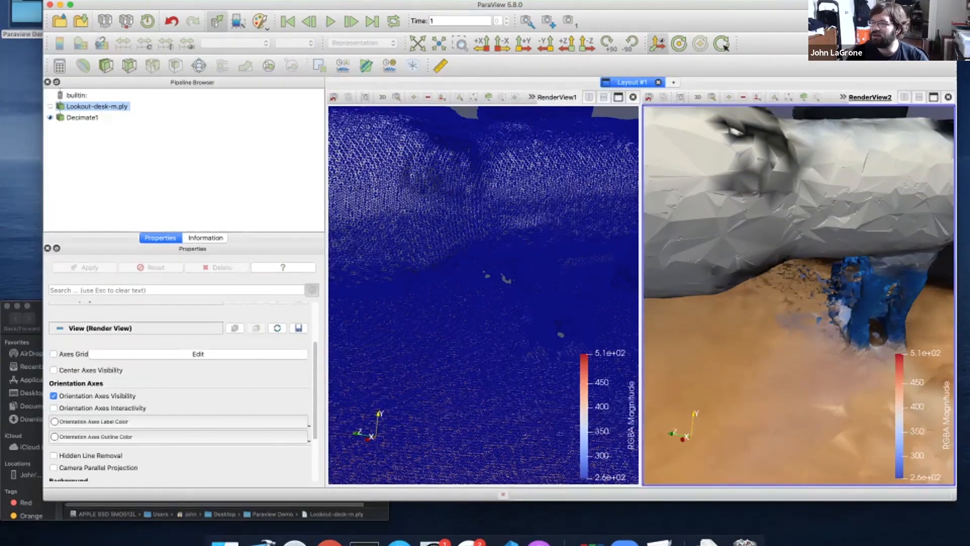
{"action": "left_click", "coordinate": [82, 117]}
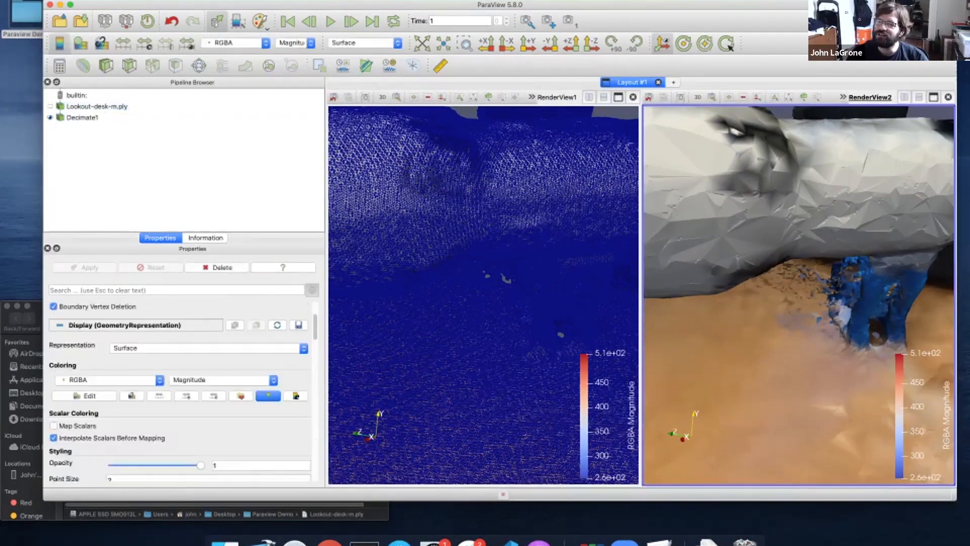
{"action": "left_click", "coordinate": [364, 42]}
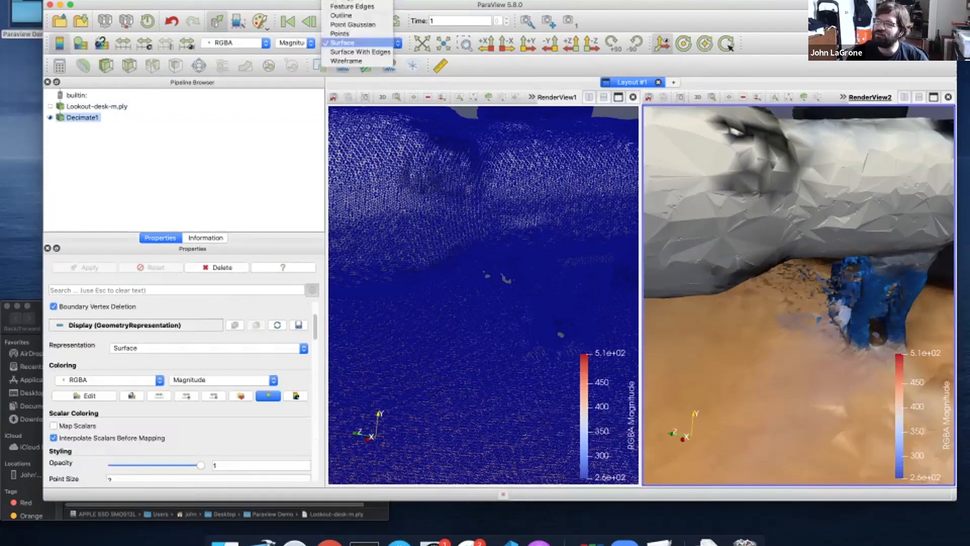
{"action": "left_click", "coordinate": [360, 52]}
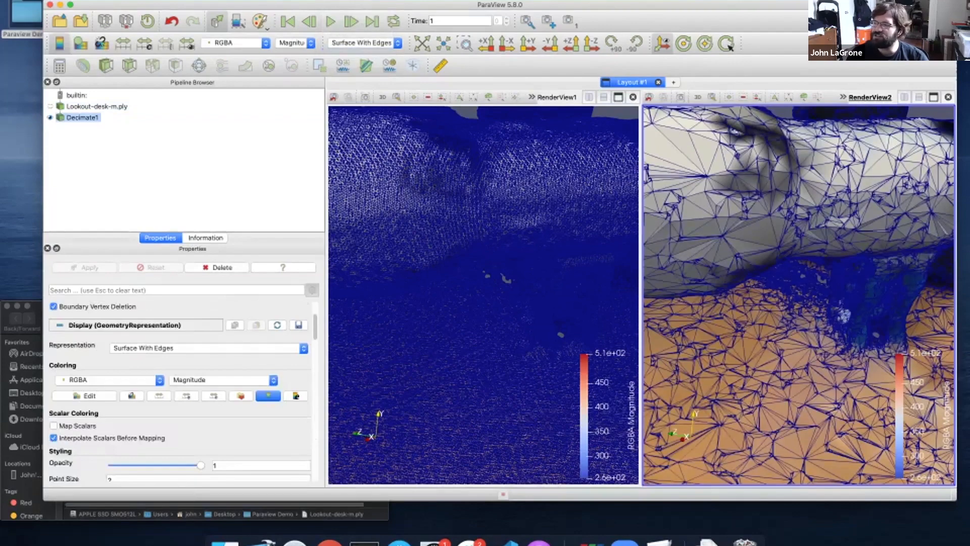
{"action": "scroll", "coordinate": [799, 296], "scroll_direction": "up", "scroll_amount": 2}
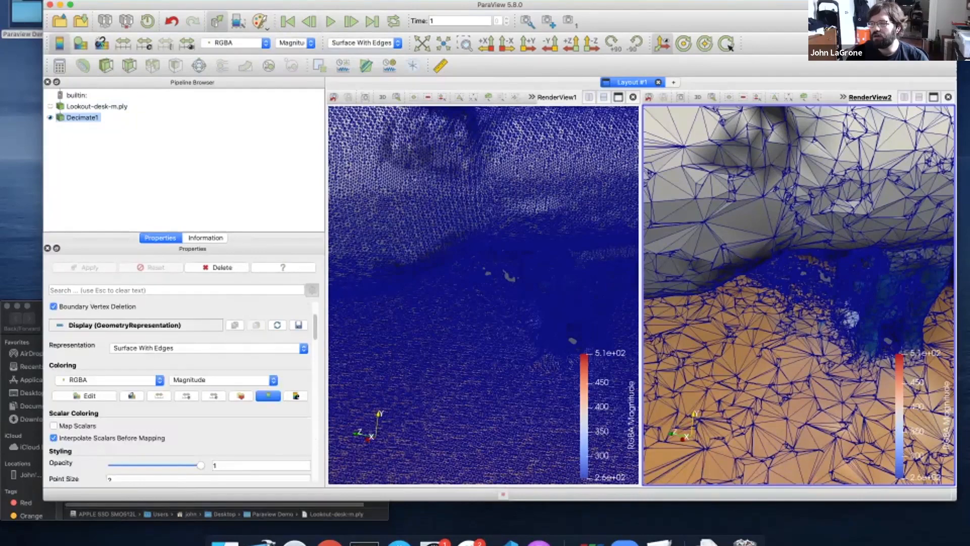
{"action": "scroll", "coordinate": [799, 296], "scroll_direction": "up", "scroll_amount": 3}
{"action": "middle_click_drag", "start_coordinate": [484, 187], "coordinate": [484, 339]}
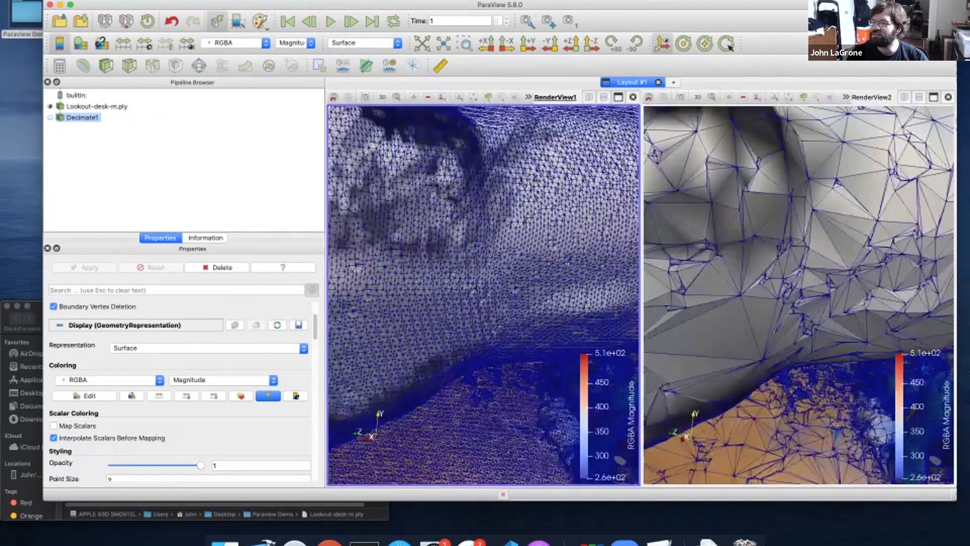
{"action": "scroll", "coordinate": [483, 338], "scroll_direction": "up", "scroll_amount": 4}
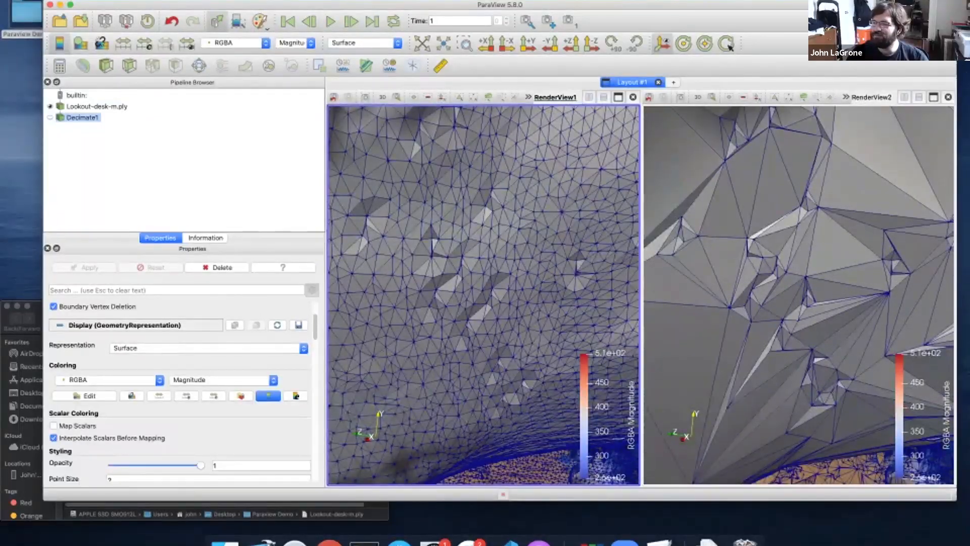
{"action": "scroll", "coordinate": [484, 295], "scroll_direction": "down", "scroll_amount": 3}
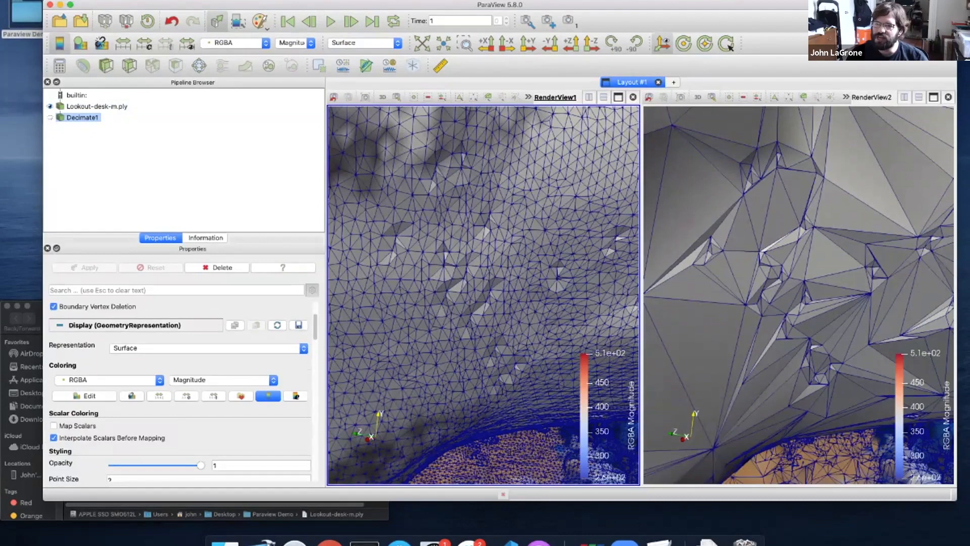
{"action": "scroll", "coordinate": [483, 295], "scroll_direction": "down", "scroll_amount": 15}
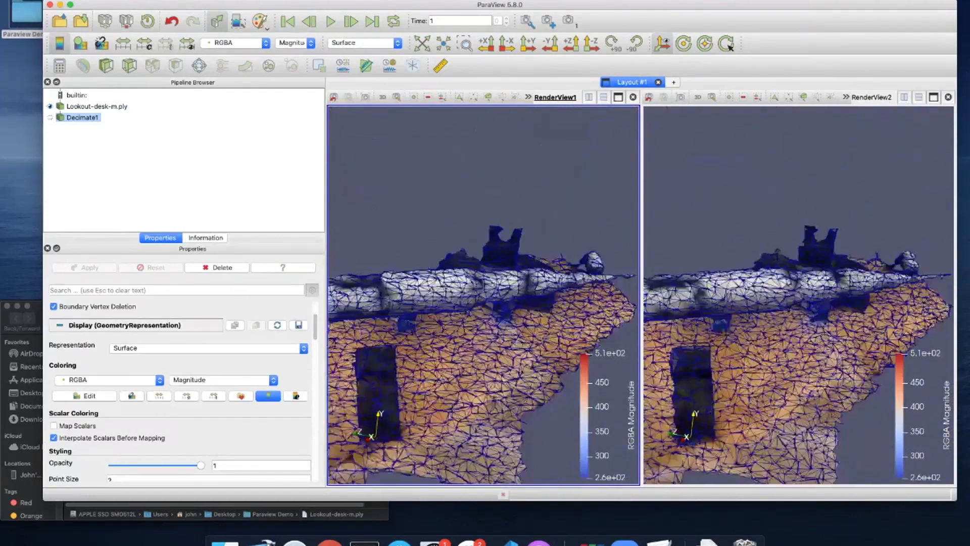
Set Lookout-desk-m.ply to Surface representation and check its statistics: 2075465 cells, 1057283 points
{"action": "left_click", "coordinate": [97, 106]}
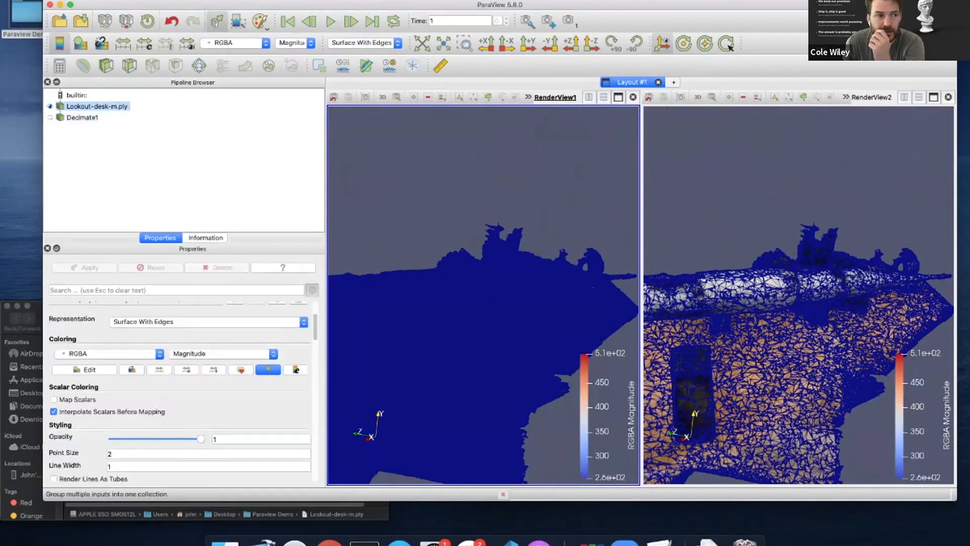
{"action": "left_click", "coordinate": [363, 42]}
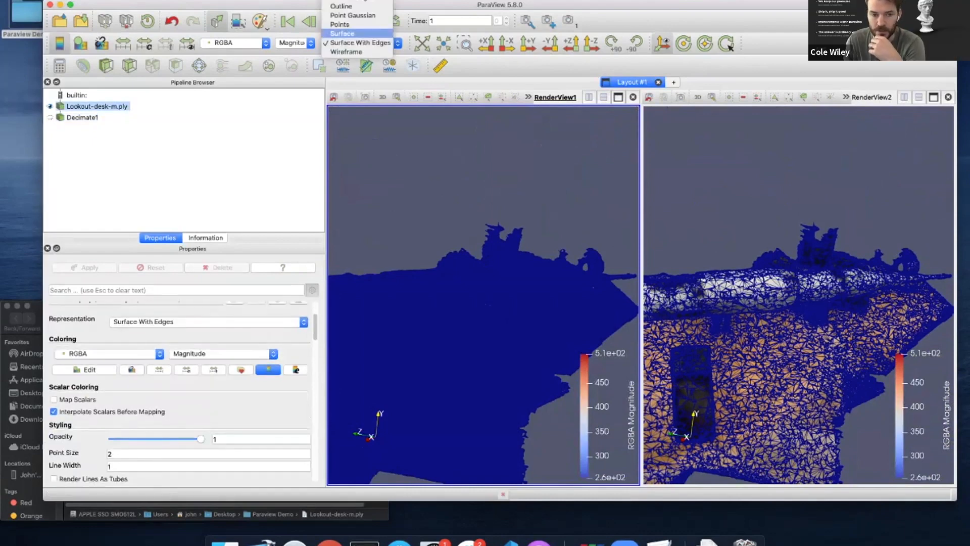
{"action": "left_click", "coordinate": [343, 33]}
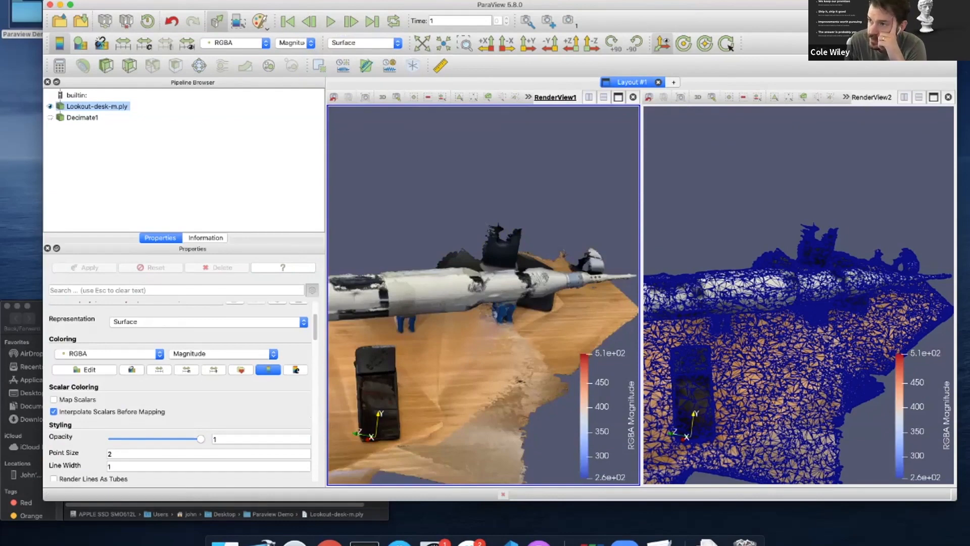
{"action": "left_click", "coordinate": [205, 238]}
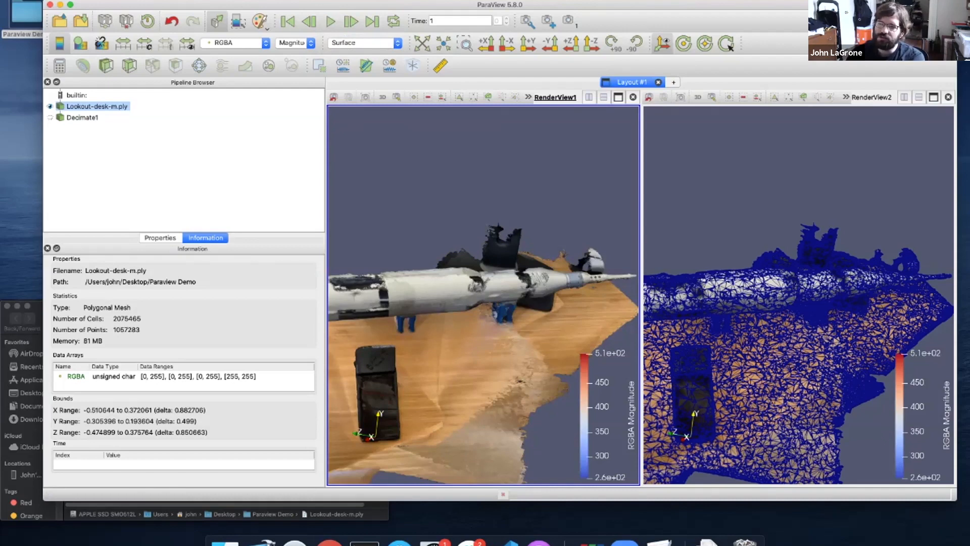
{"action": "left_click", "coordinate": [160, 238]}
{"action": "left_click", "coordinate": [205, 237]}
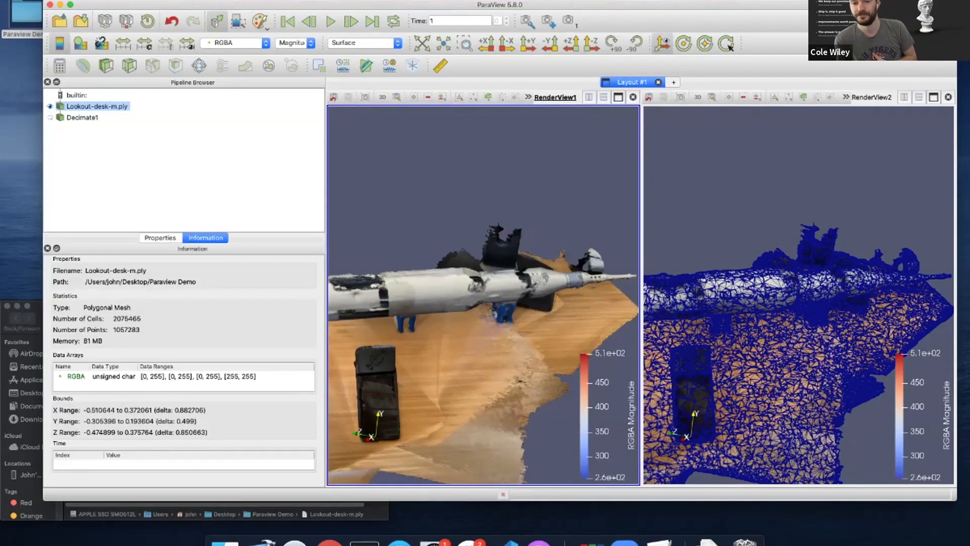
Check Decimate1's 415093 cells, then uncheck Auto Apply in ParaView Preferences
{"action": "left_click", "coordinate": [82, 118]}
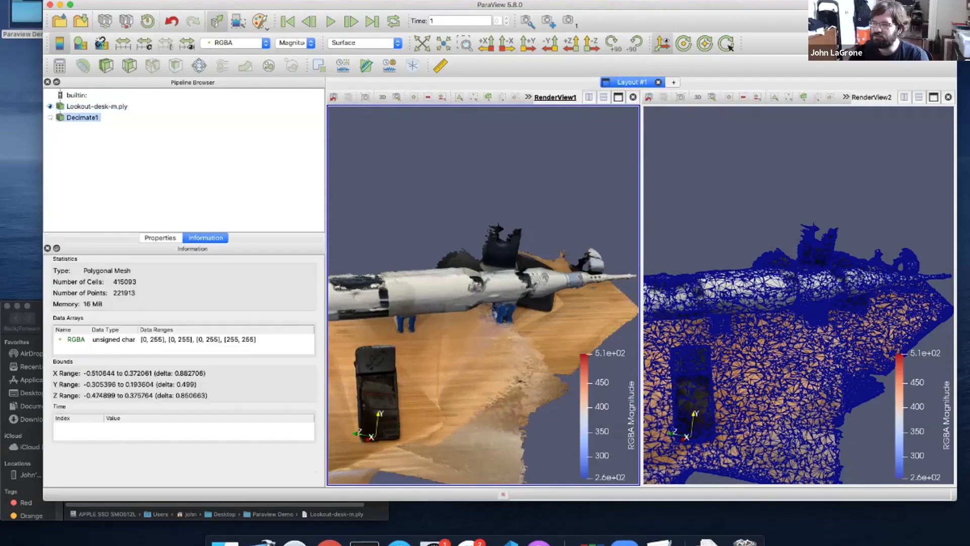
{"action": "left_click_drag", "start_coordinate": [495, 263], "coordinate": [452, 261]}
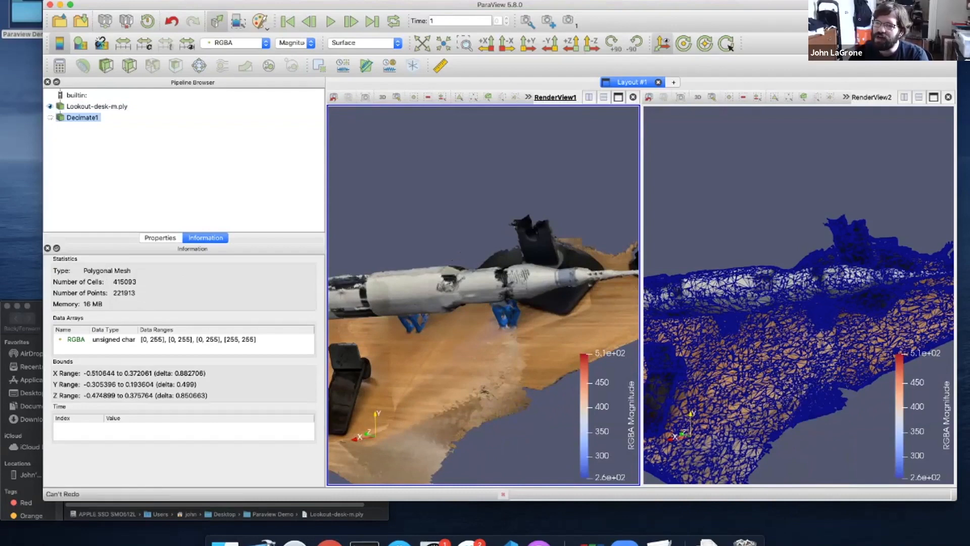
{"action": "left_click", "coordinate": [42, 0]}
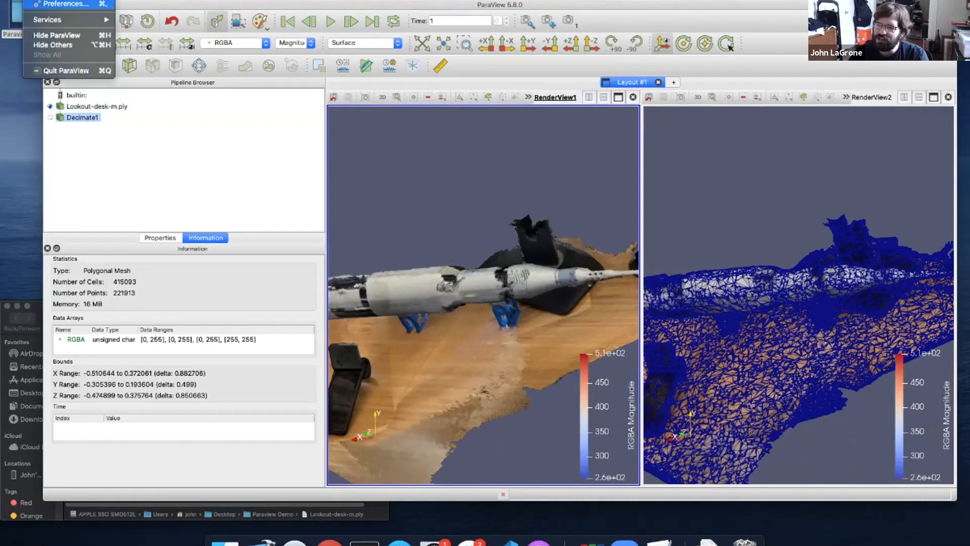
{"action": "left_click", "coordinate": [66, 3]}
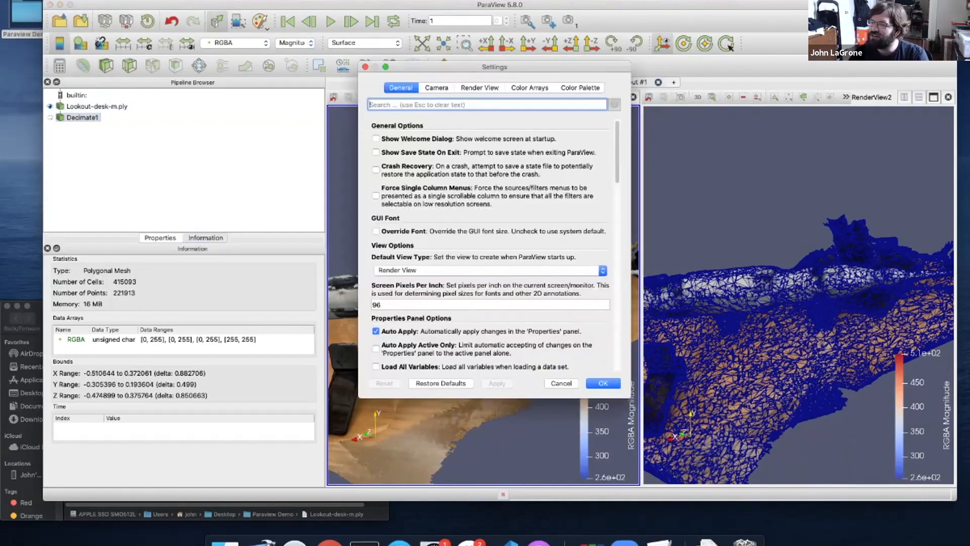
{"action": "left_click", "coordinate": [376, 332]}
{"action": "key", "text": "Return"}
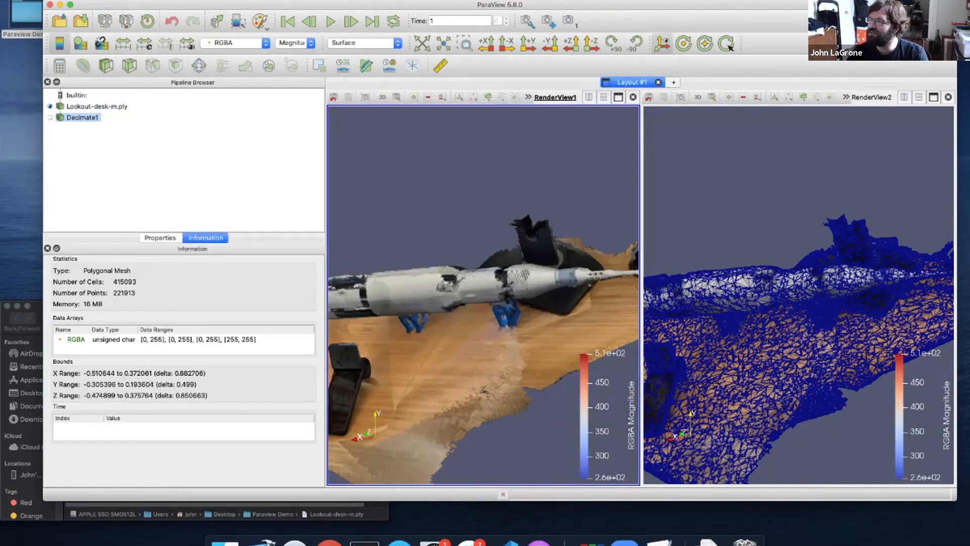
Close RenderView2, show only Decimate1, and orbit it toward a side-on view
{"action": "left_click", "coordinate": [949, 97]}
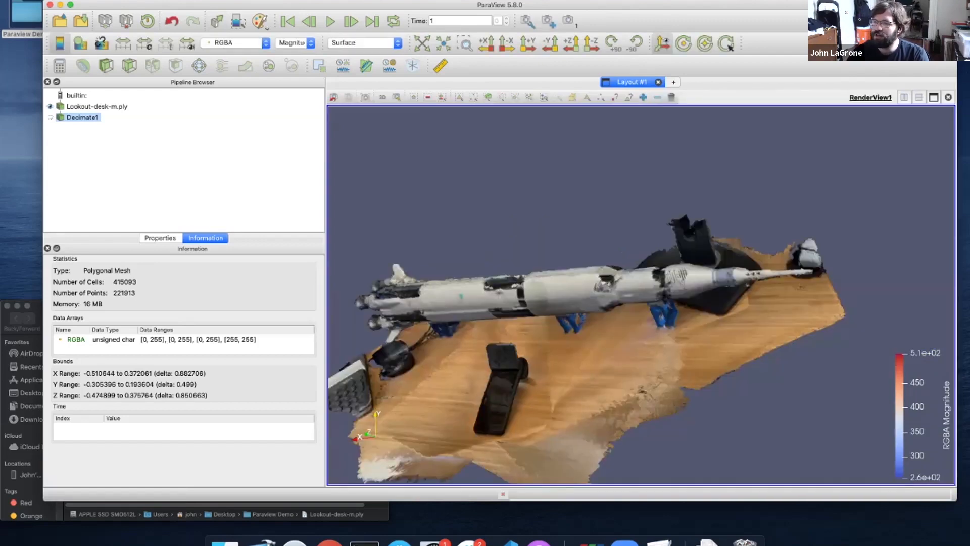
{"action": "left_click", "coordinate": [50, 117]}
{"action": "left_click", "coordinate": [50, 107]}
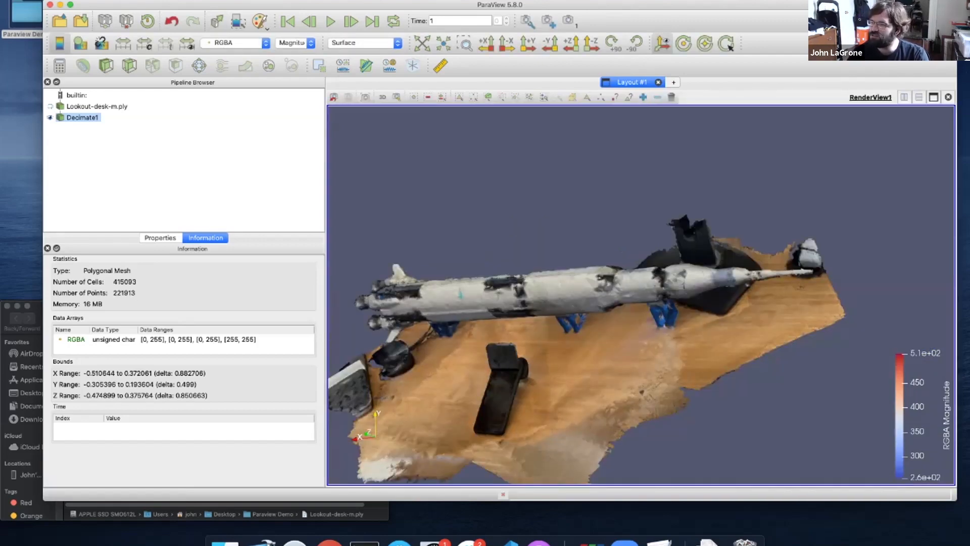
{"action": "left_click_drag", "start_coordinate": [572, 323], "coordinate": [645, 326]}
{"action": "middle_click_drag", "start_coordinate": [556, 328], "coordinate": [675, 298]}
{"action": "left_click_drag", "start_coordinate": [674, 299], "coordinate": [675, 274]}
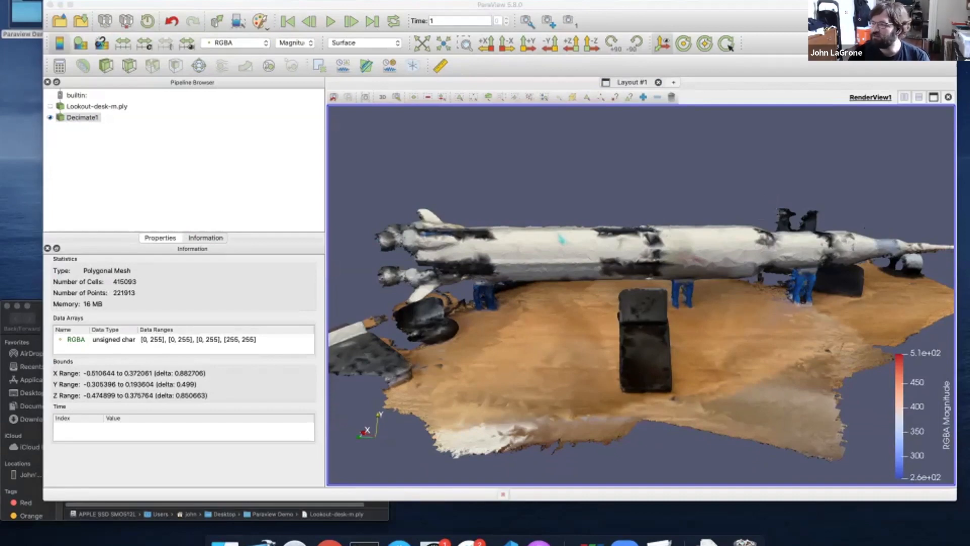
{"action": "scroll", "coordinate": [642, 293], "scroll_direction": "down", "scroll_amount": 2}
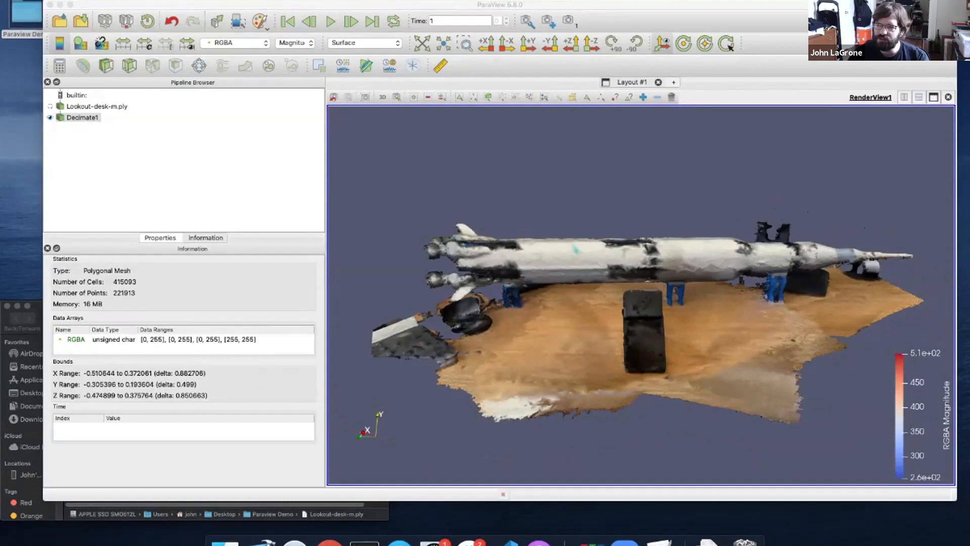
{"action": "left_click", "coordinate": [184, 172]}
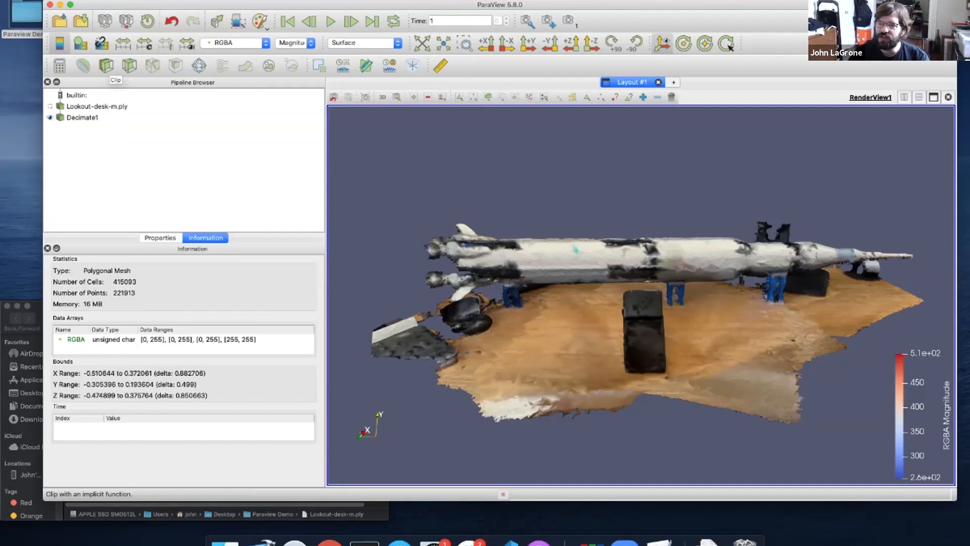
Add Clip1 to Decimate1 and review its Plane clip settings with normal 1, 0, 0
{"action": "left_click", "coordinate": [106, 65]}
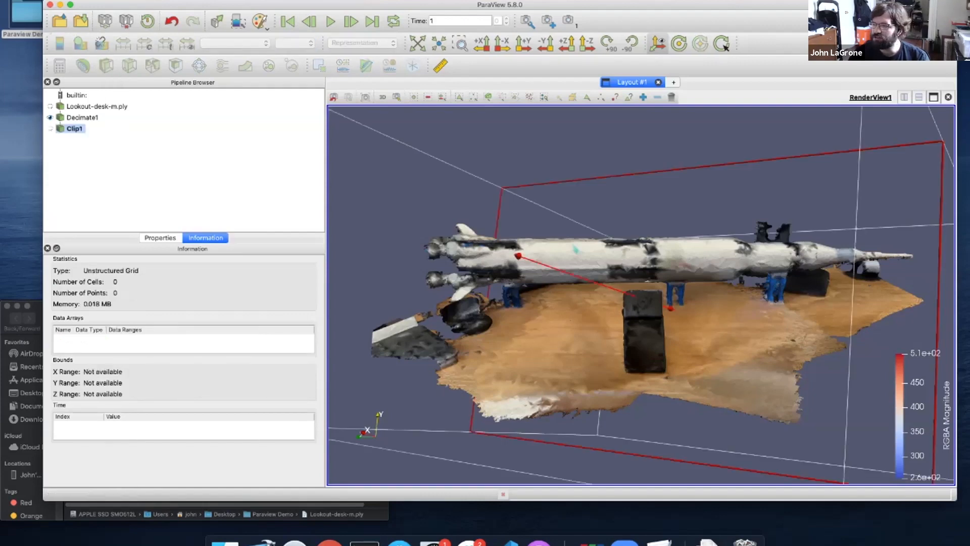
{"action": "scroll", "coordinate": [641, 294], "scroll_direction": "down", "scroll_amount": 5}
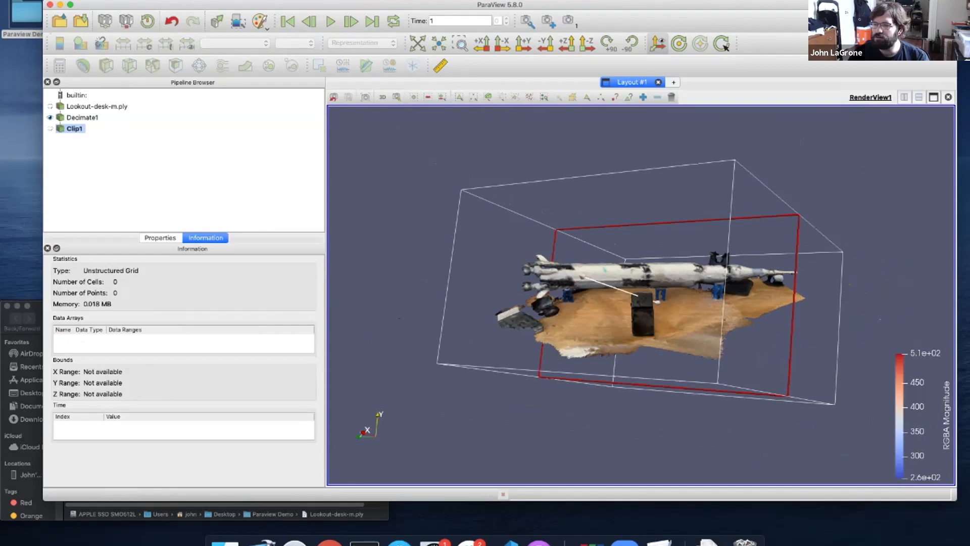
{"action": "left_click", "coordinate": [160, 238]}
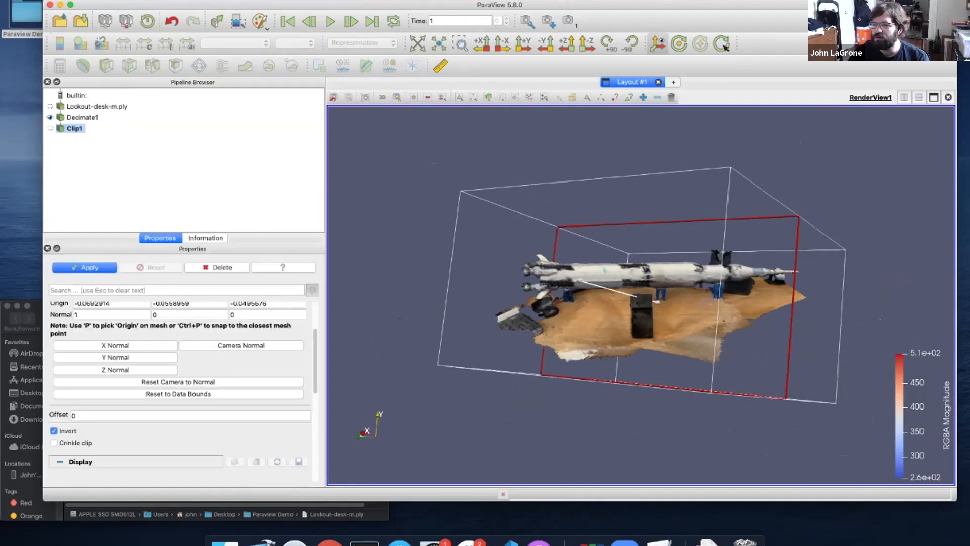
{"action": "scroll", "coordinate": [178, 384], "scroll_direction": "up", "scroll_amount": 3}
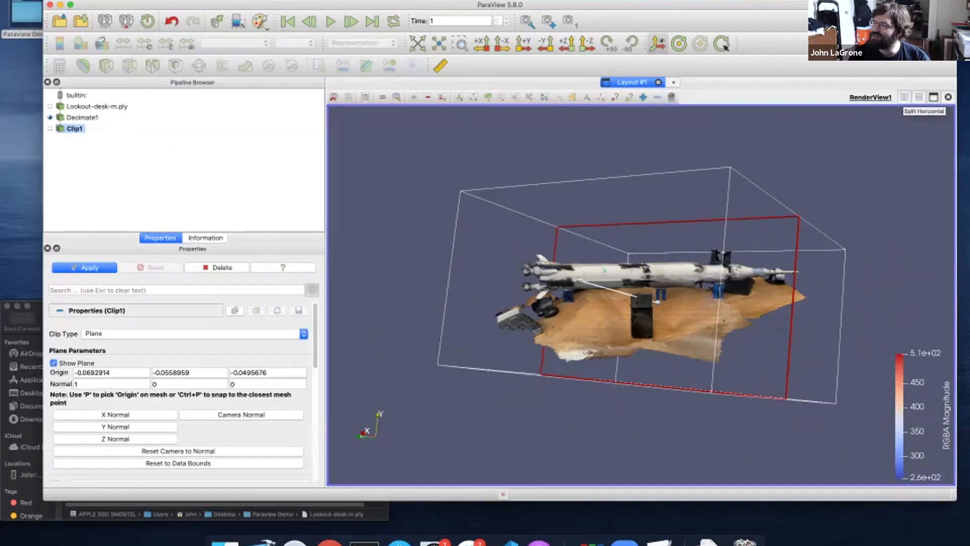
{"action": "left_click", "coordinate": [905, 98]}
{"action": "left_click", "coordinate": [795, 157]}
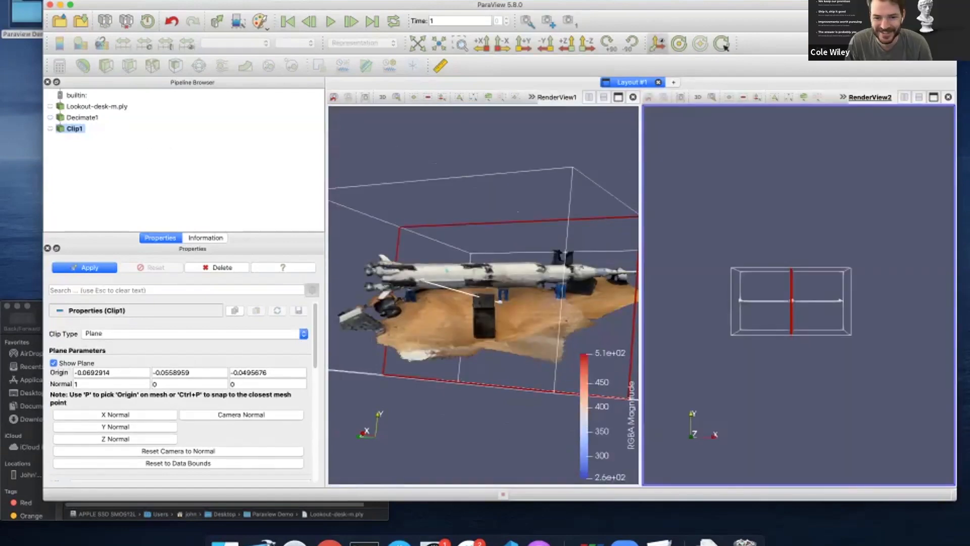
{"action": "left_click", "coordinate": [50, 106]}
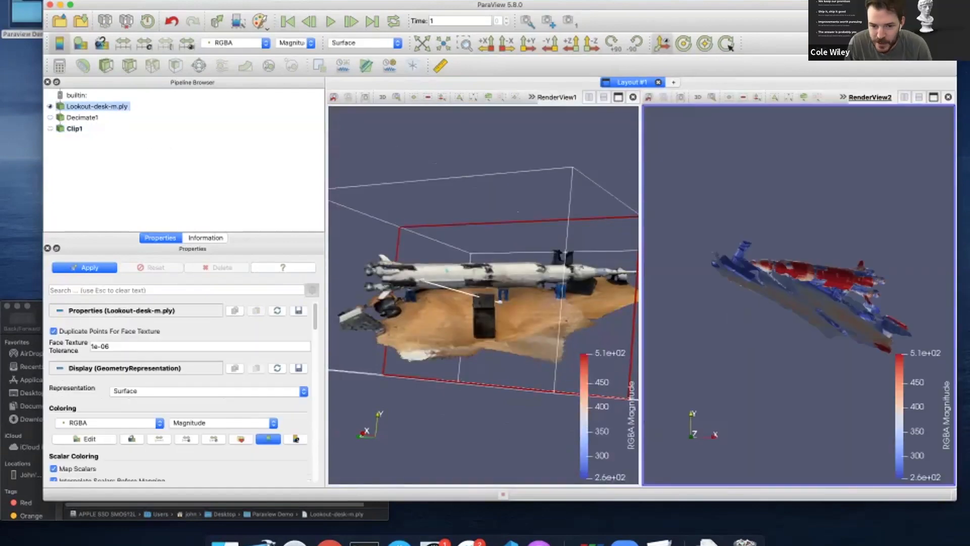
{"action": "right_click", "coordinate": [763, 205]}
{"action": "left_click", "coordinate": [791, 208]}
{"action": "left_click", "coordinate": [704, 173]}
{"action": "right_click", "coordinate": [718, 173]}
{"action": "left_click", "coordinate": [617, 149]}
{"action": "right_click", "coordinate": [616, 150]}
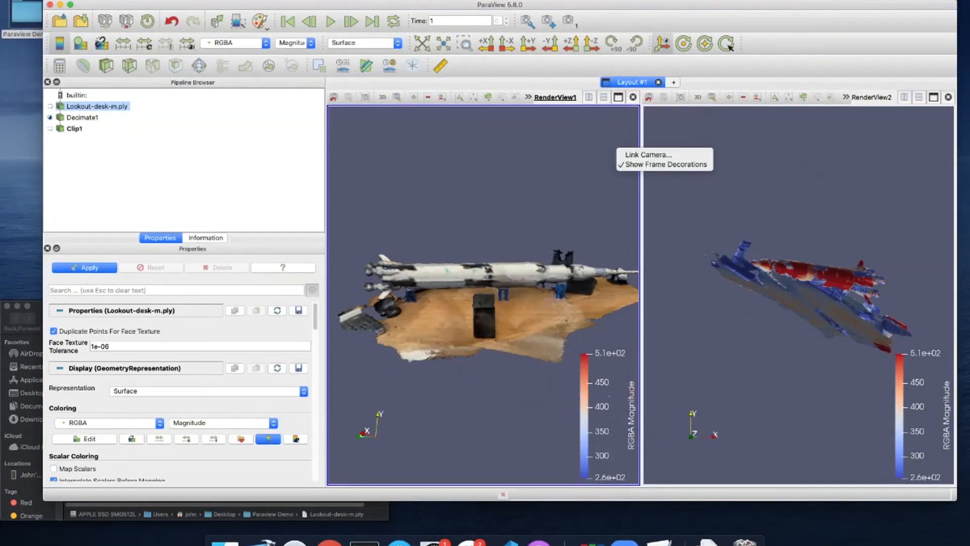
{"action": "left_click", "coordinate": [949, 97]}
{"action": "left_click", "coordinate": [949, 97]}
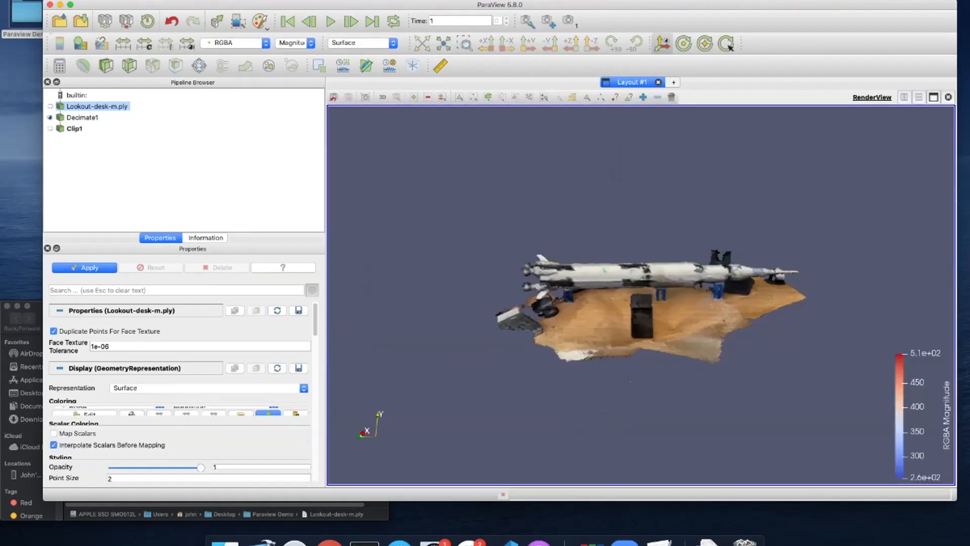
{"action": "left_click_drag", "start_coordinate": [642, 313], "coordinate": [638, 291]}
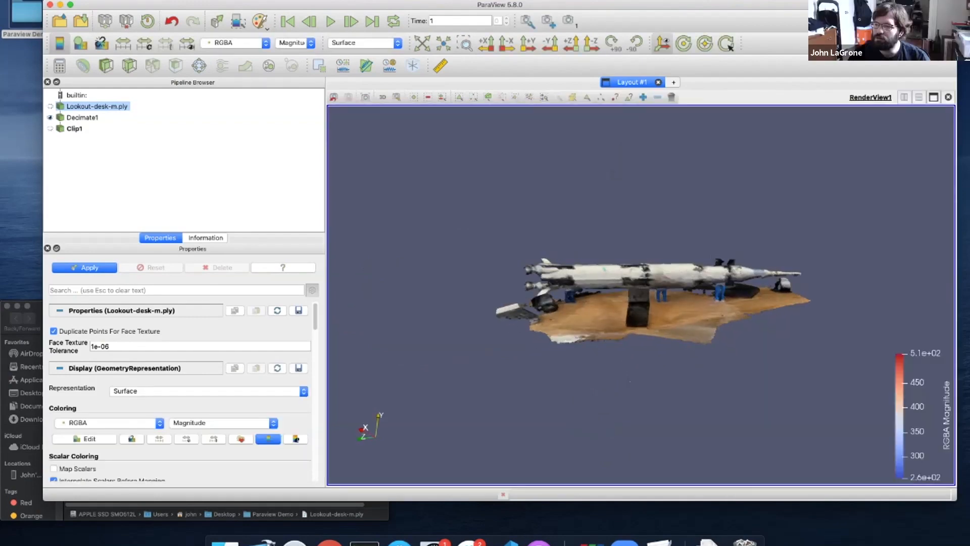
Drag Clip1's plane widget through the rocket scan to origin about 0.0063, -0.116, -0.114
{"action": "left_click", "coordinate": [74, 128]}
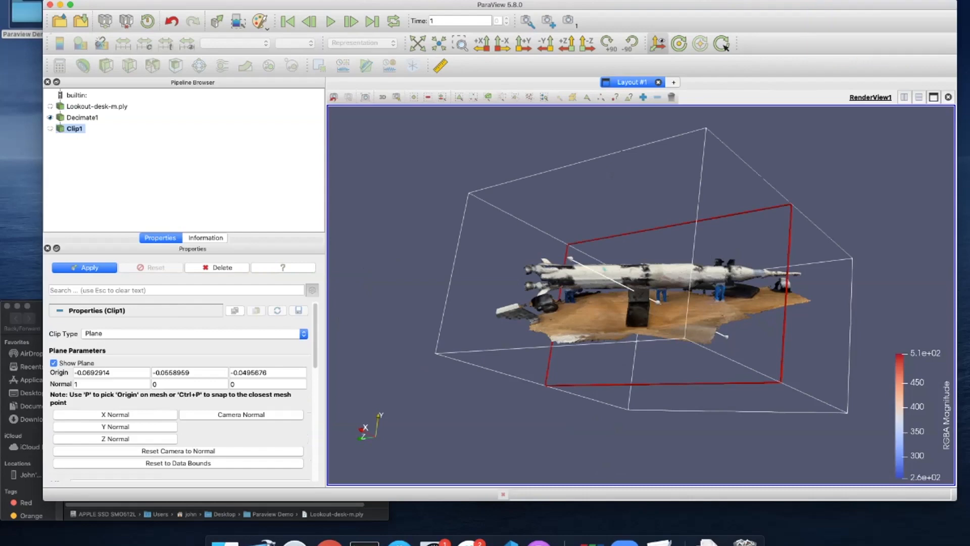
{"action": "left_click_drag", "start_coordinate": [657, 288], "coordinate": [520, 312]}
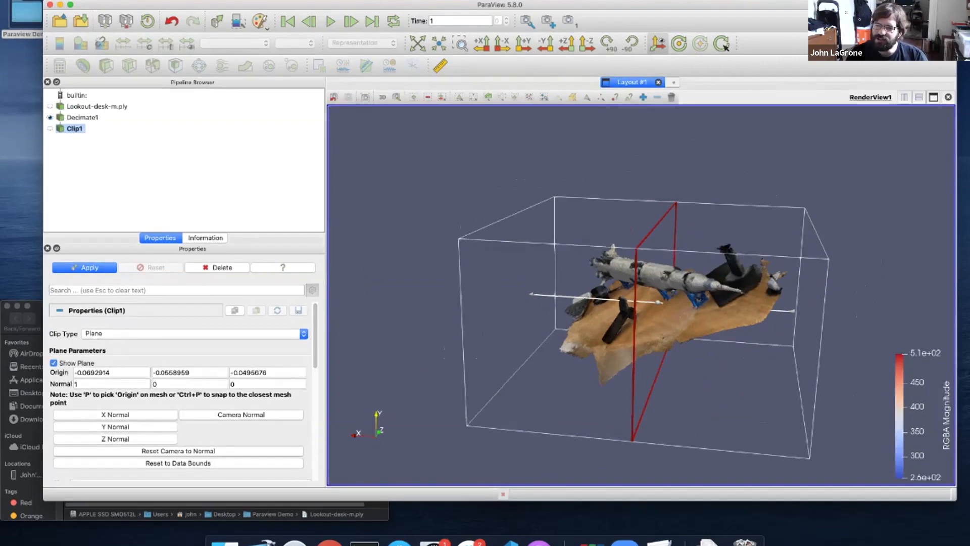
{"action": "left_click_drag", "start_coordinate": [532, 295], "coordinate": [556, 385]}
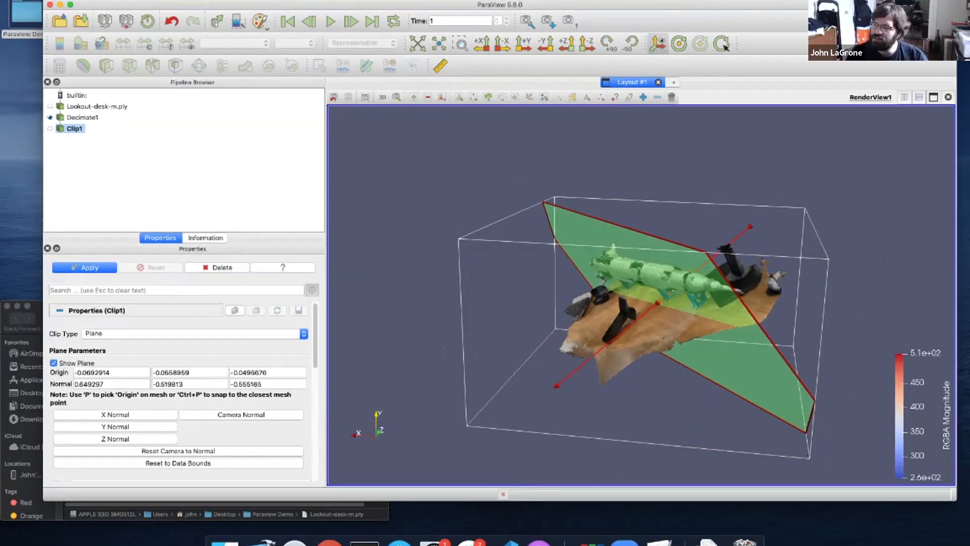
{"action": "left_click_drag", "start_coordinate": [567, 348], "coordinate": [563, 395]}
{"action": "left_click_drag", "start_coordinate": [627, 324], "coordinate": [599, 337]}
{"action": "left_click_drag", "start_coordinate": [531, 361], "coordinate": [599, 290]}
{"action": "left_click_drag", "start_coordinate": [577, 409], "coordinate": [577, 409]}
Apply the plane clip, compare with Invert off, then reapply with Invert on to keep the rocket half
{"action": "left_click", "coordinate": [84, 267]}
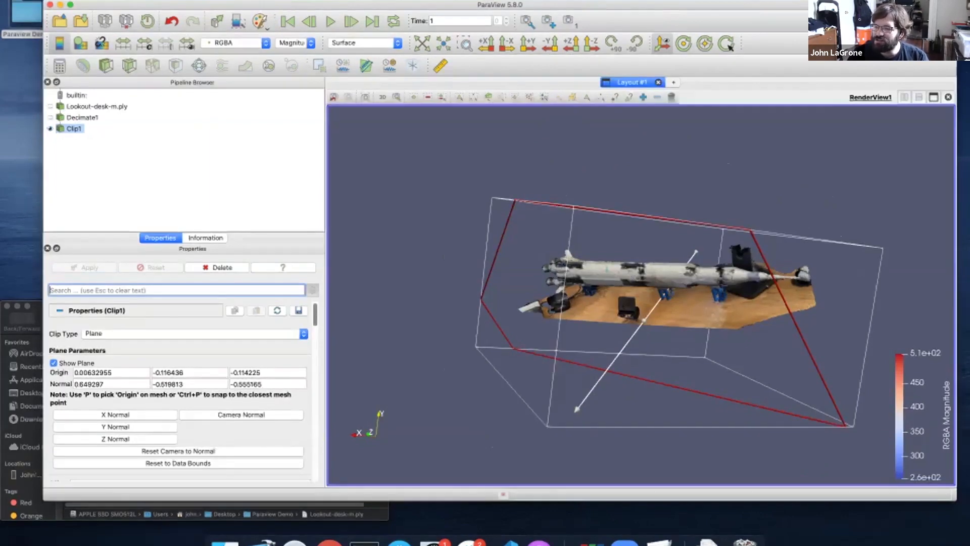
{"action": "scroll", "coordinate": [182, 382], "scroll_direction": "down", "scroll_amount": 5}
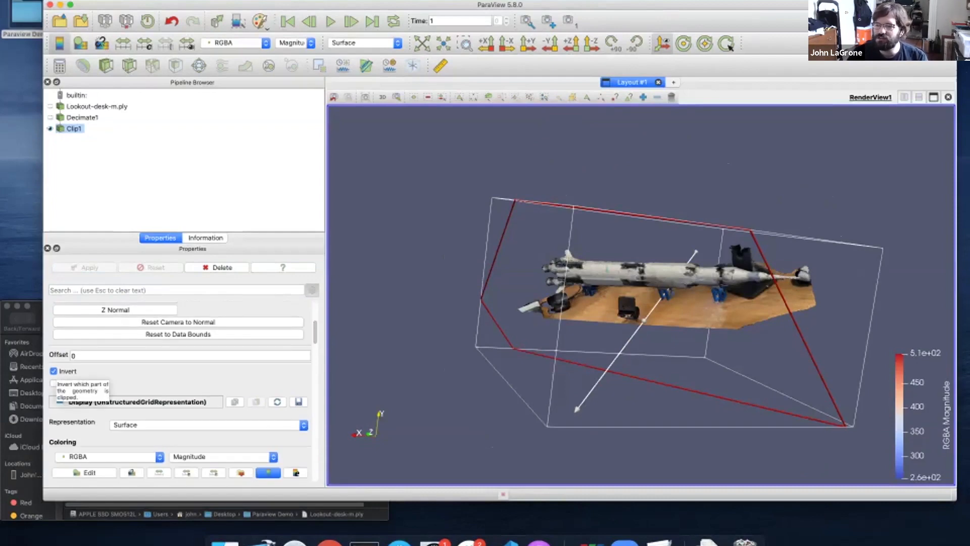
{"action": "left_click", "coordinate": [54, 371]}
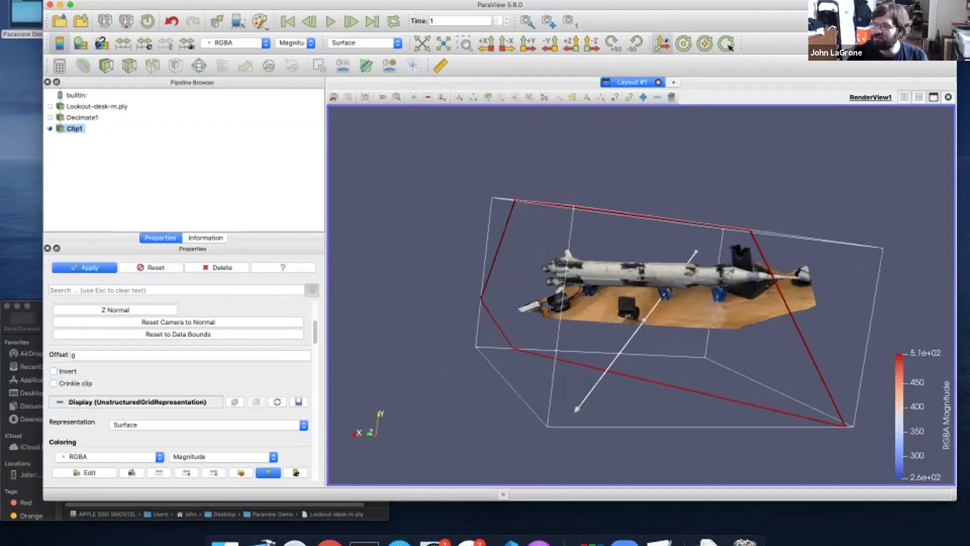
{"action": "left_click", "coordinate": [84, 267]}
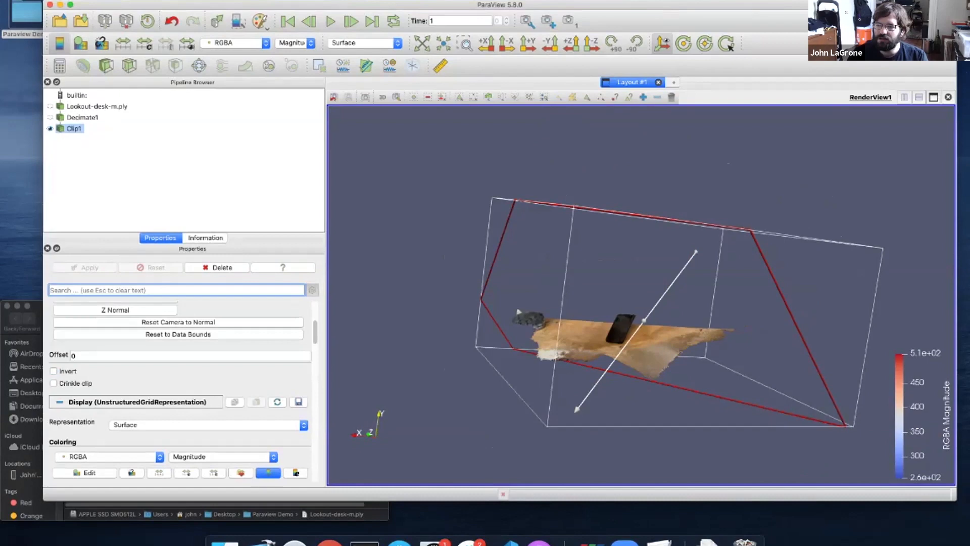
{"action": "left_click", "coordinate": [54, 371]}
{"action": "left_click", "coordinate": [84, 267]}
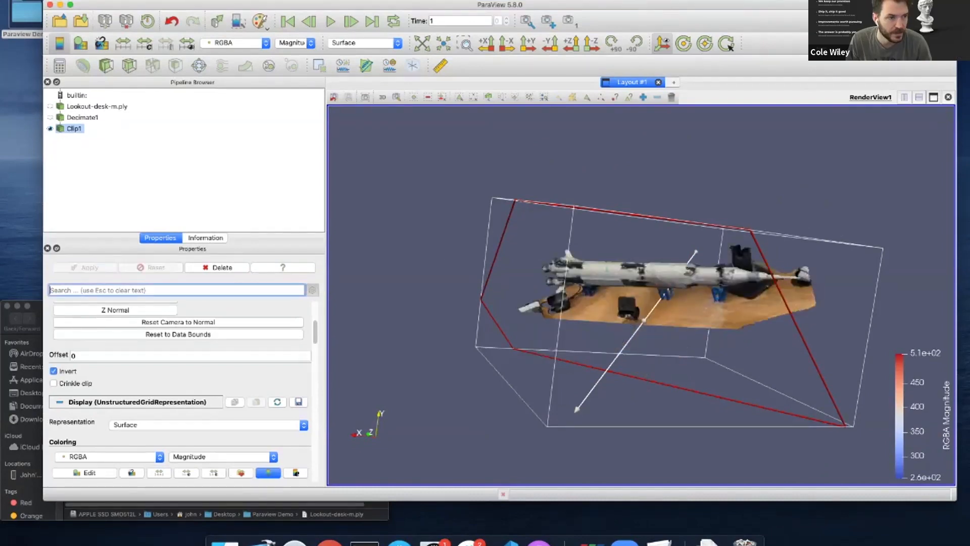
Try Crinkle clip on, then reapply with Crinkle clip off for straight cut edges
{"action": "left_click_drag", "start_coordinate": [642, 303], "coordinate": [683, 324]}
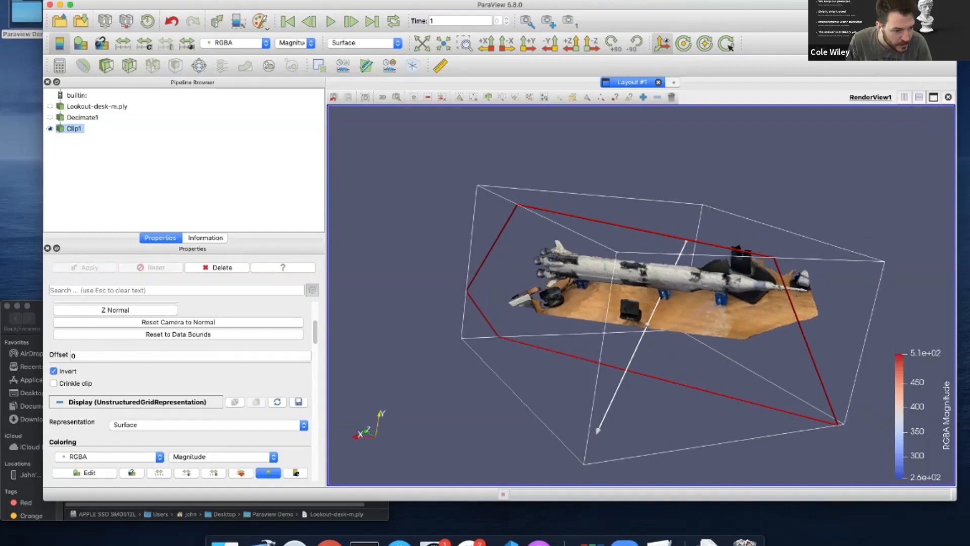
{"action": "scroll", "coordinate": [180, 354], "scroll_direction": "up", "scroll_amount": 2}
{"action": "scroll", "coordinate": [180, 389], "scroll_direction": "up", "scroll_amount": 10}
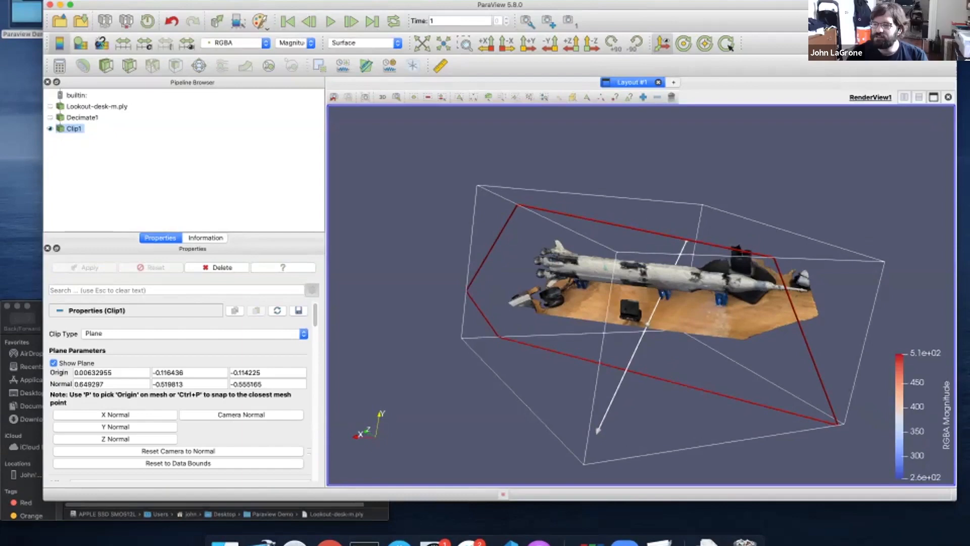
{"action": "scroll", "coordinate": [180, 389], "scroll_direction": "down", "scroll_amount": 9}
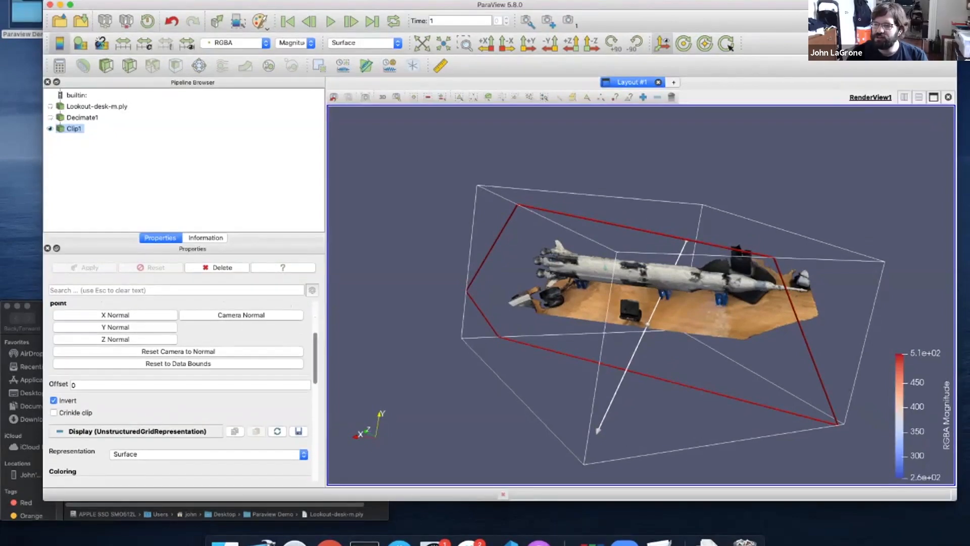
{"action": "scroll", "coordinate": [180, 389], "scroll_direction": "up", "scroll_amount": 7}
{"action": "scroll", "coordinate": [180, 389], "scroll_direction": "down", "scroll_amount": 7}
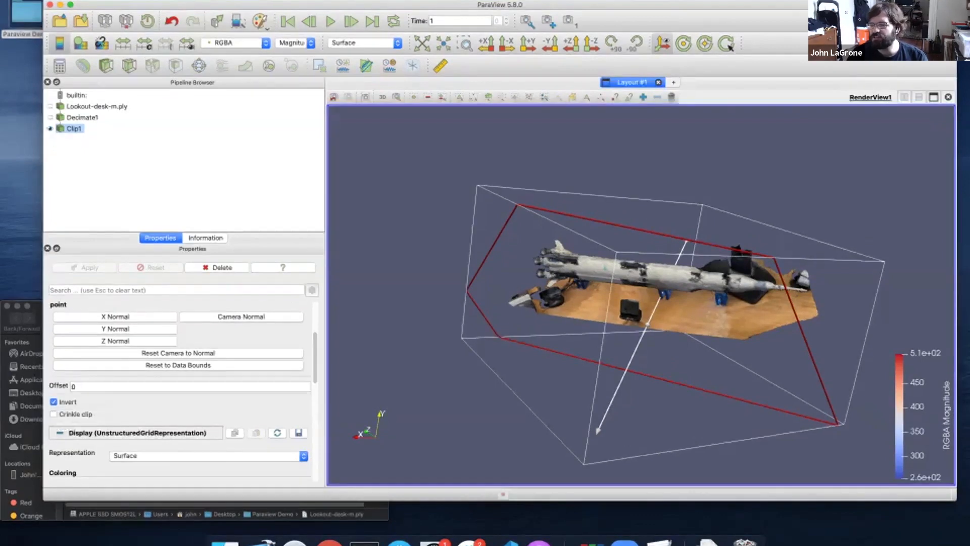
{"action": "left_click", "coordinate": [54, 414]}
{"action": "left_click", "coordinate": [85, 268]}
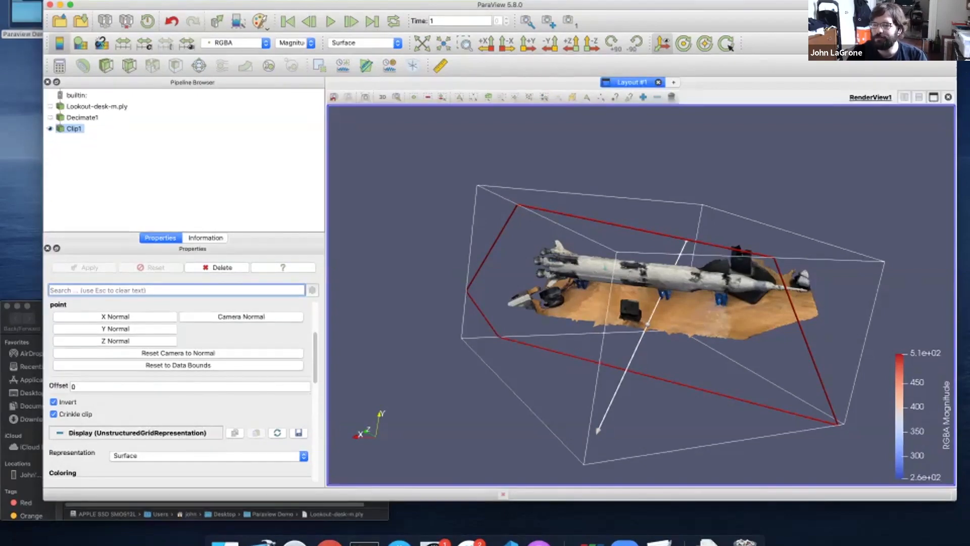
{"action": "left_click", "coordinate": [53, 414]}
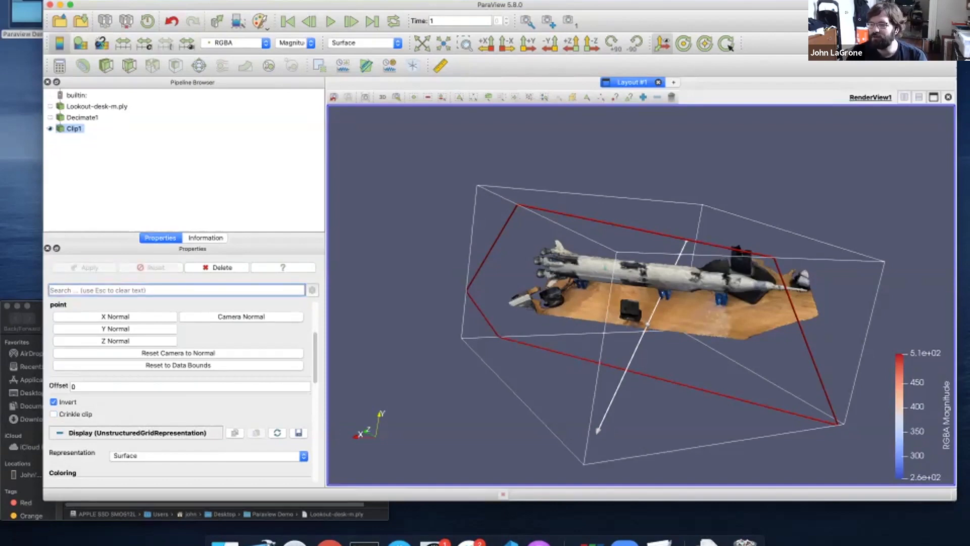
{"action": "left_click", "coordinate": [84, 268]}
{"action": "scroll", "coordinate": [179, 391], "scroll_direction": "up", "scroll_amount": 3}
{"action": "scroll", "coordinate": [179, 391], "scroll_direction": "down", "scroll_amount": 5}
{"action": "scroll", "coordinate": [179, 392], "scroll_direction": "up", "scroll_amount": 5}
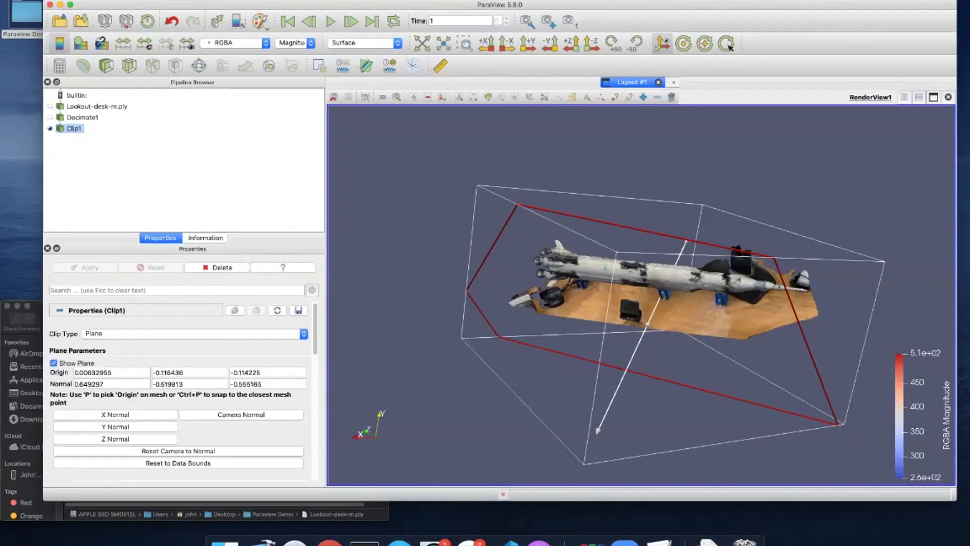
Switch Clip Type to Cylinder, shift its centre, tilt its axis sideways, and set Radius to 0.07
{"action": "left_click_drag", "start_coordinate": [728, 255], "coordinate": [710, 276]}
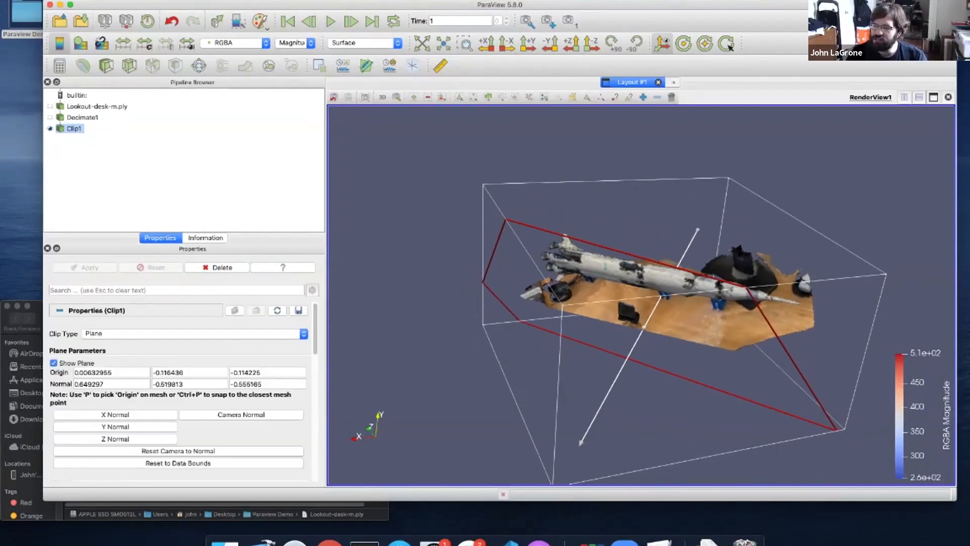
{"action": "left_click", "coordinate": [192, 333]}
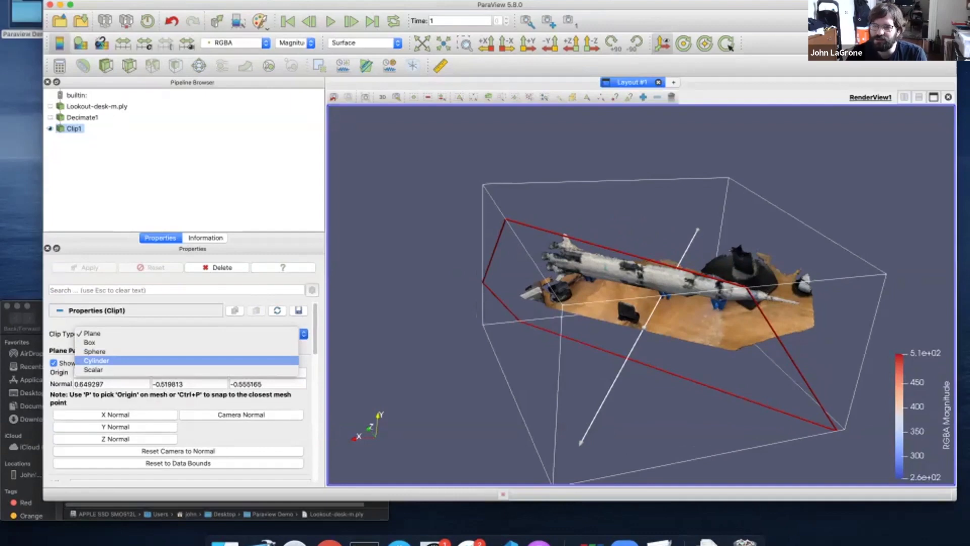
{"action": "left_click", "coordinate": [96, 361]}
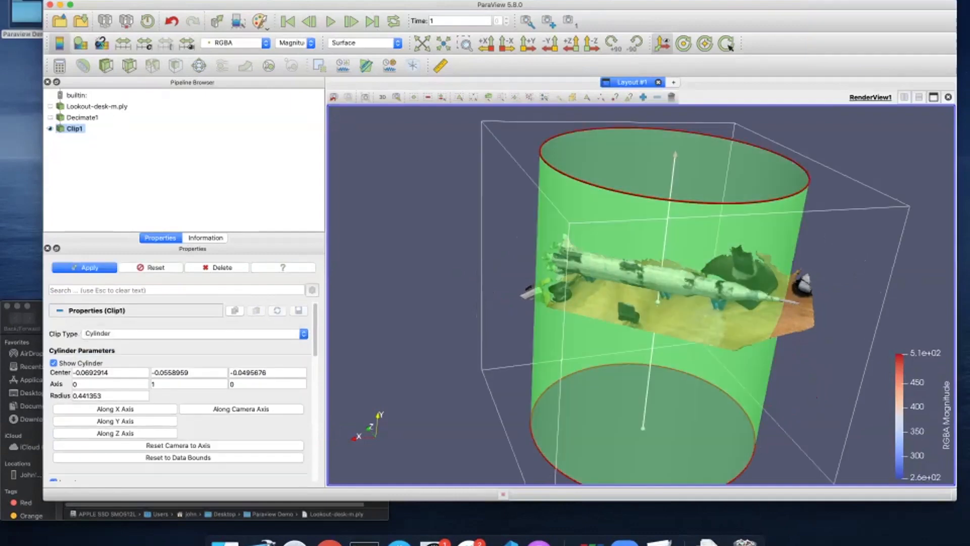
{"action": "left_click_drag", "start_coordinate": [658, 302], "coordinate": [563, 332]}
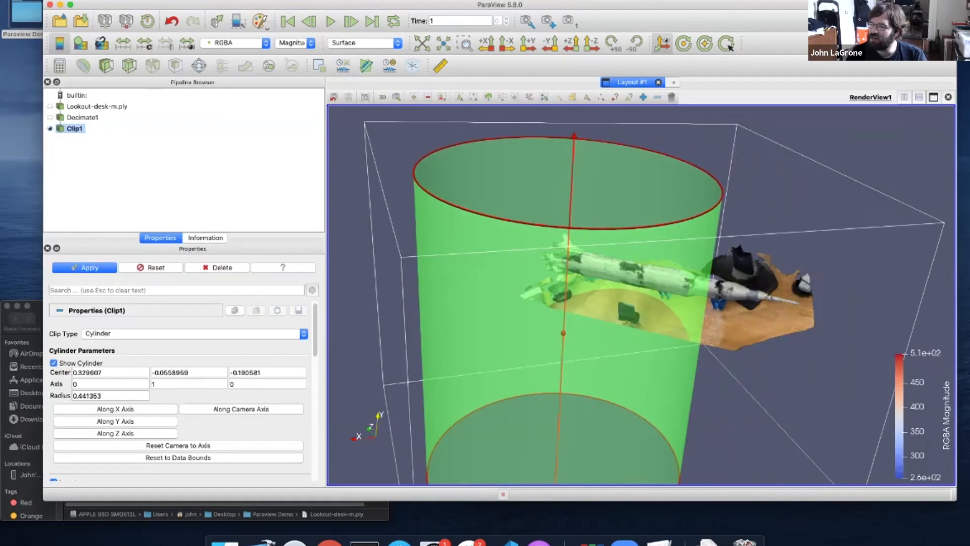
{"action": "left_click_drag", "start_coordinate": [574, 137], "coordinate": [732, 403]}
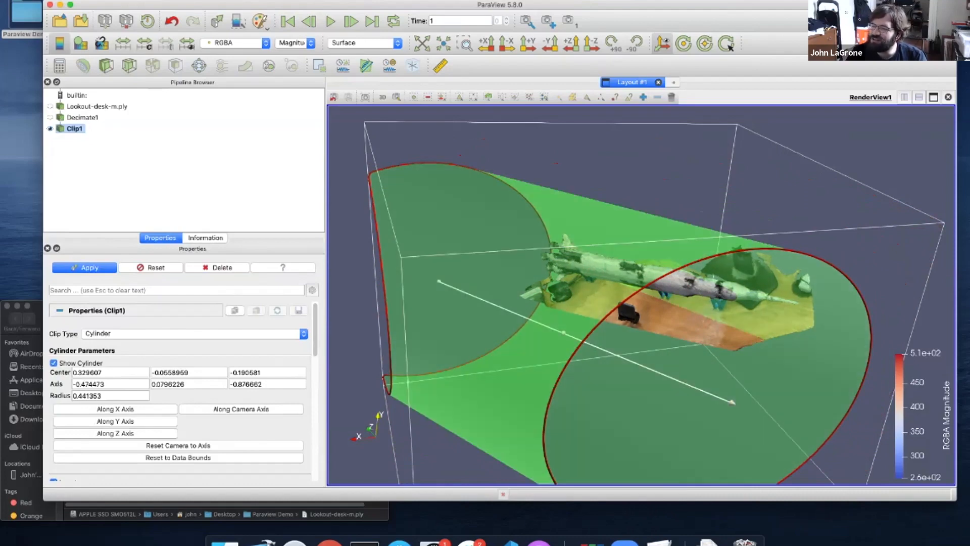
{"action": "left_click", "coordinate": [110, 395]}
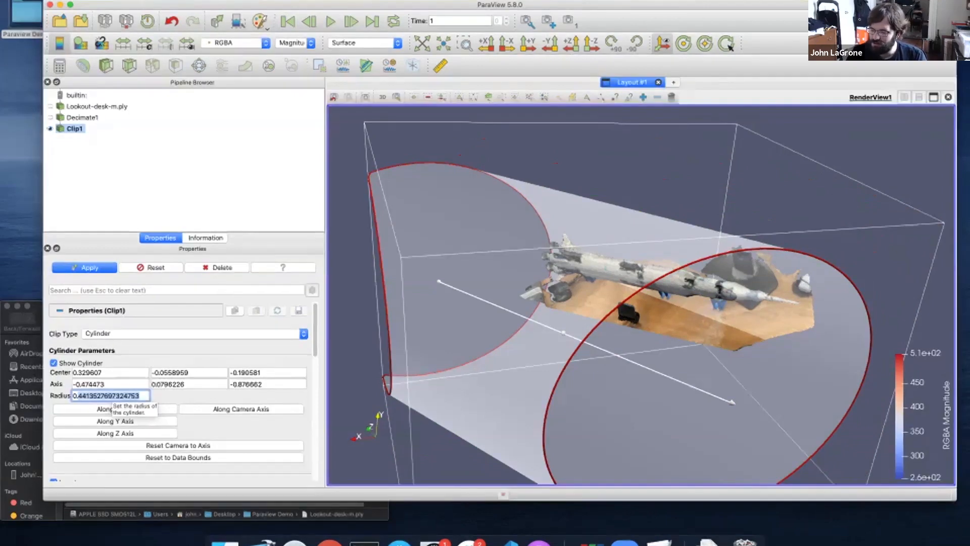
{"action": "type", "text": "0.07"}
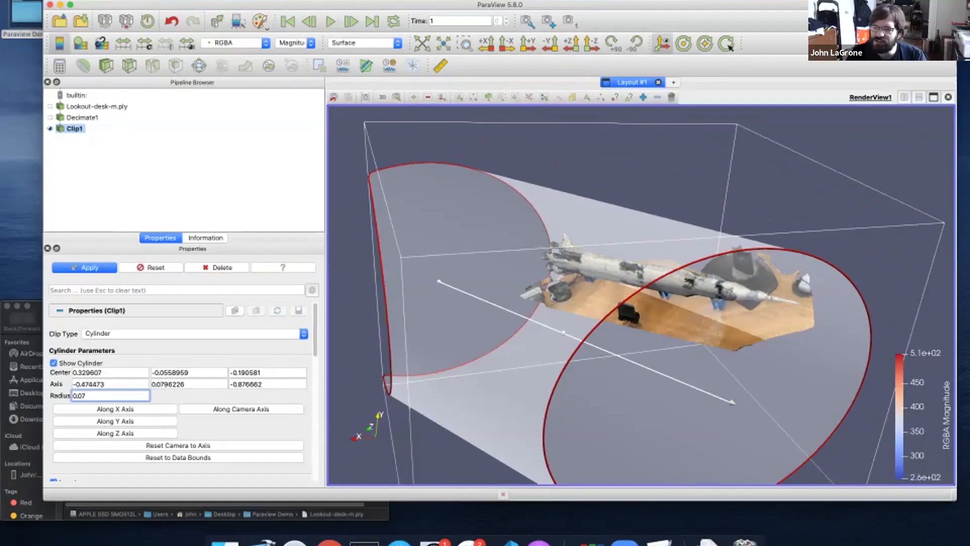
{"action": "key", "text": "Return"}
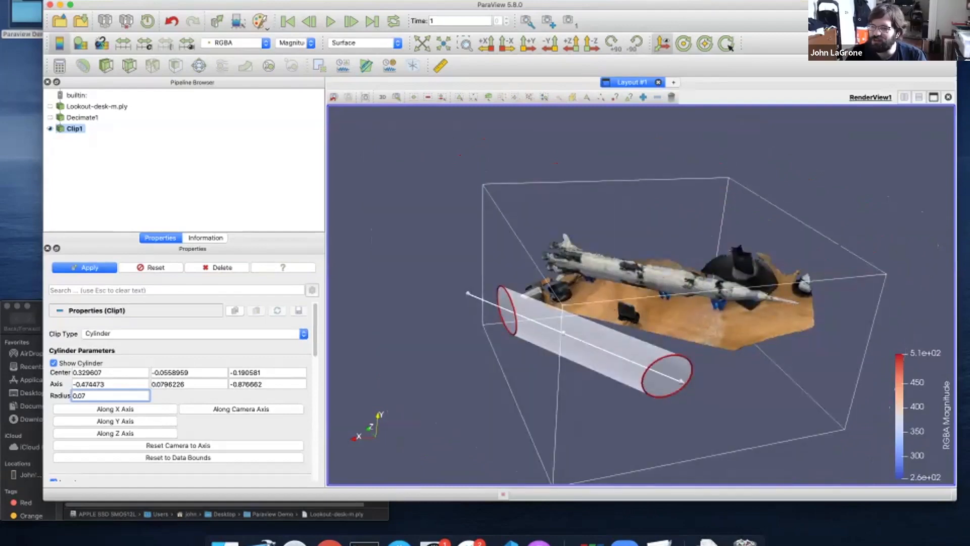
Move the cylinder onto the scan and tilt its axis along the rocket, then zoom in to check the fit
{"action": "left_click_drag", "start_coordinate": [606, 313], "coordinate": [759, 313]}
{"action": "left_click_drag", "start_coordinate": [637, 309], "coordinate": [763, 283]}
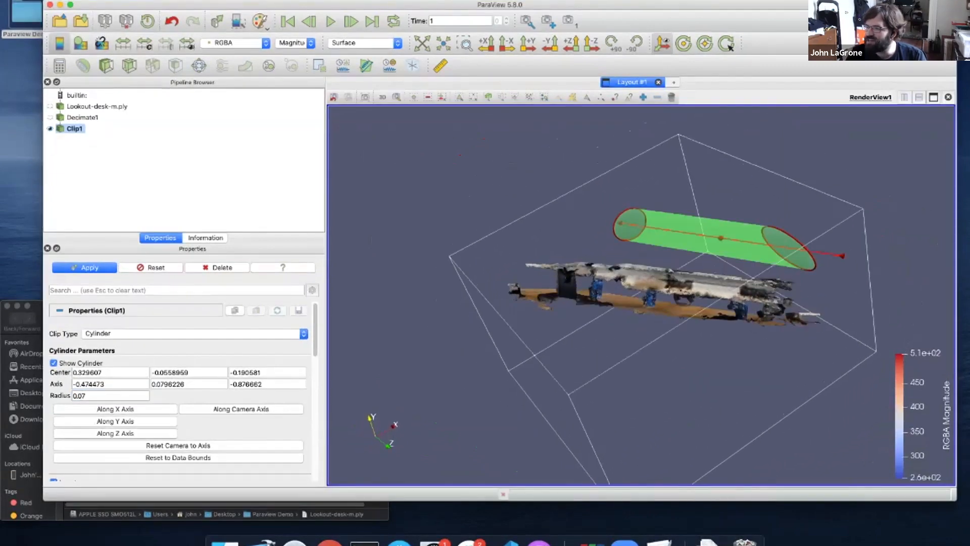
{"action": "left_click_drag", "start_coordinate": [721, 238], "coordinate": [679, 289]}
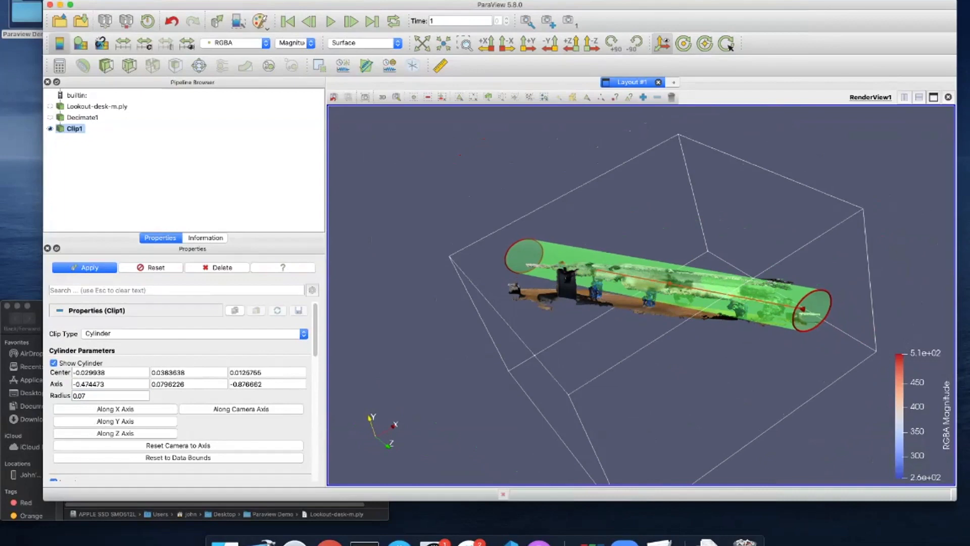
{"action": "left_click_drag", "start_coordinate": [803, 309], "coordinate": [811, 292]}
{"action": "left_click_drag", "start_coordinate": [803, 344], "coordinate": [691, 365]}
{"action": "left_click_drag", "start_coordinate": [627, 384], "coordinate": [725, 407]}
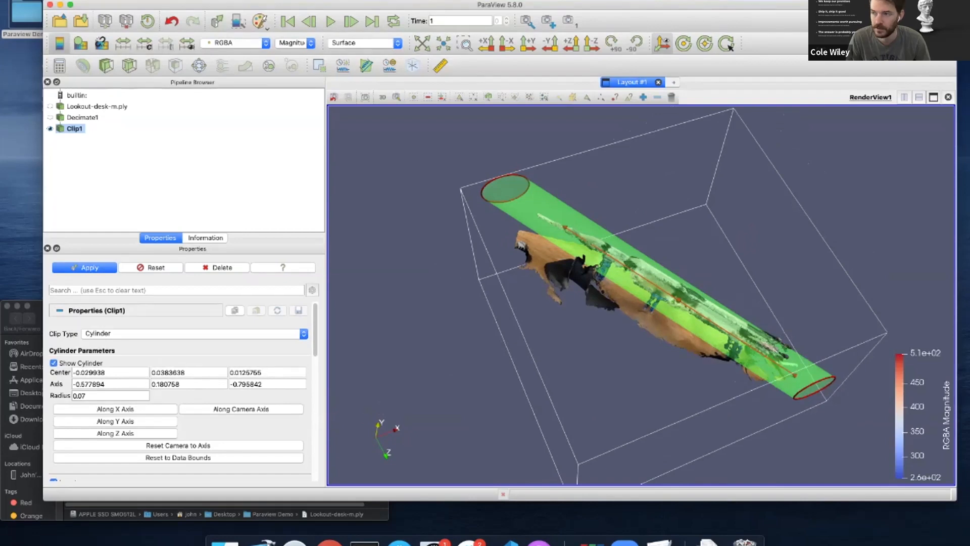
{"action": "scroll", "coordinate": [641, 294], "scroll_direction": "up", "scroll_amount": 8}
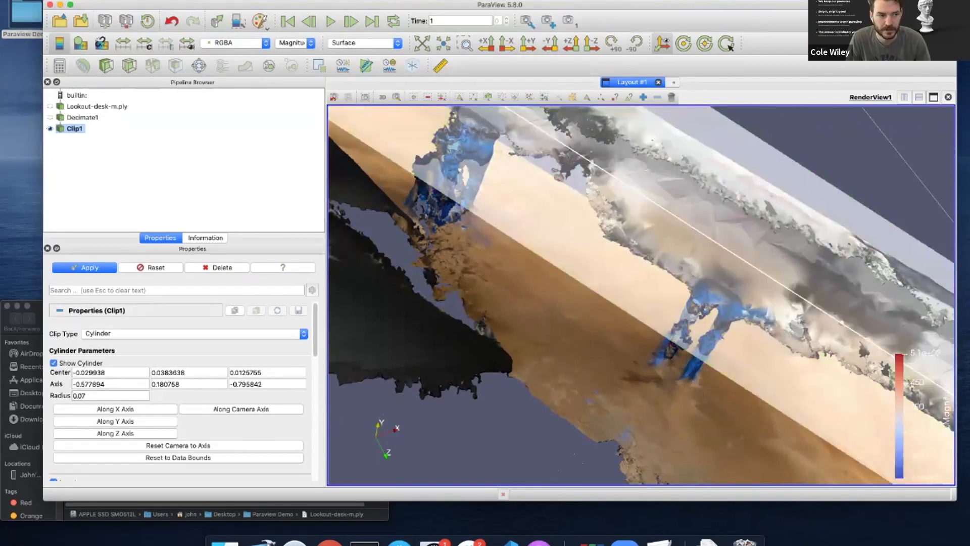
{"action": "left_click_drag", "start_coordinate": [842, 323], "coordinate": [835, 320]}
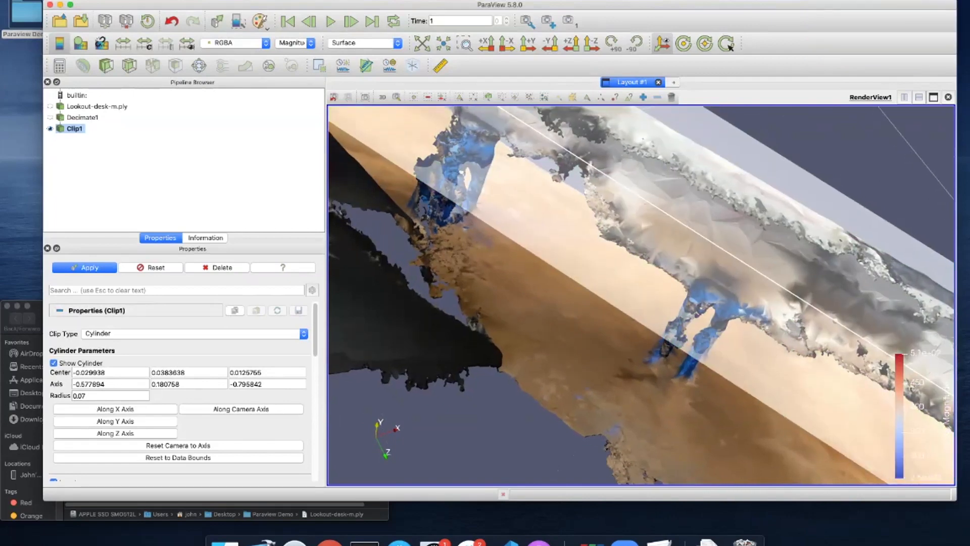
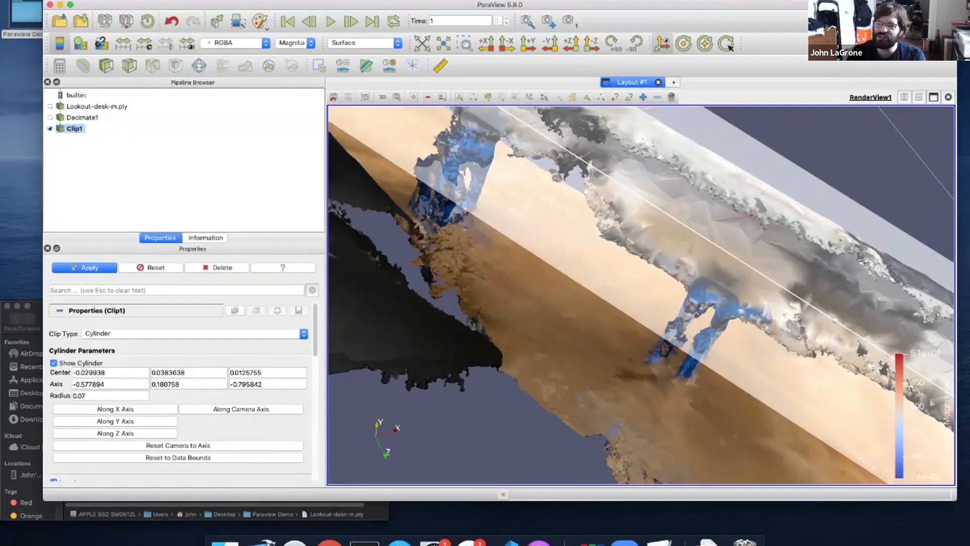
From a low side view, tilt the clip cylinder's axis to -0.603461, 0.154756, -0.782231 along the rocket
{"action": "scroll", "coordinate": [641, 384], "scroll_direction": "down", "scroll_amount": 7}
{"action": "left_click_drag", "start_coordinate": [647, 394], "coordinate": [624, 338]}
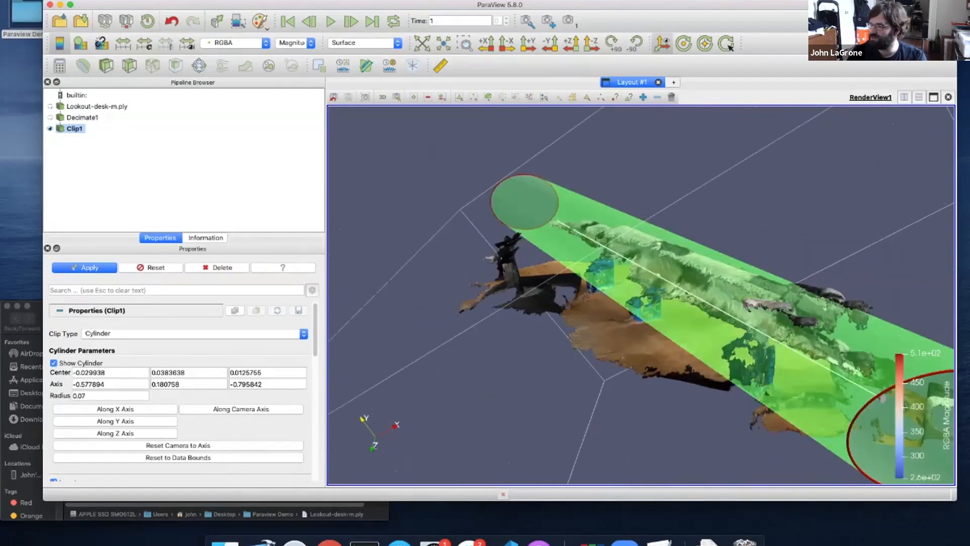
{"action": "left_click_drag", "start_coordinate": [883, 397], "coordinate": [892, 378]}
{"action": "left_click_drag", "start_coordinate": [707, 399], "coordinate": [440, 380]}
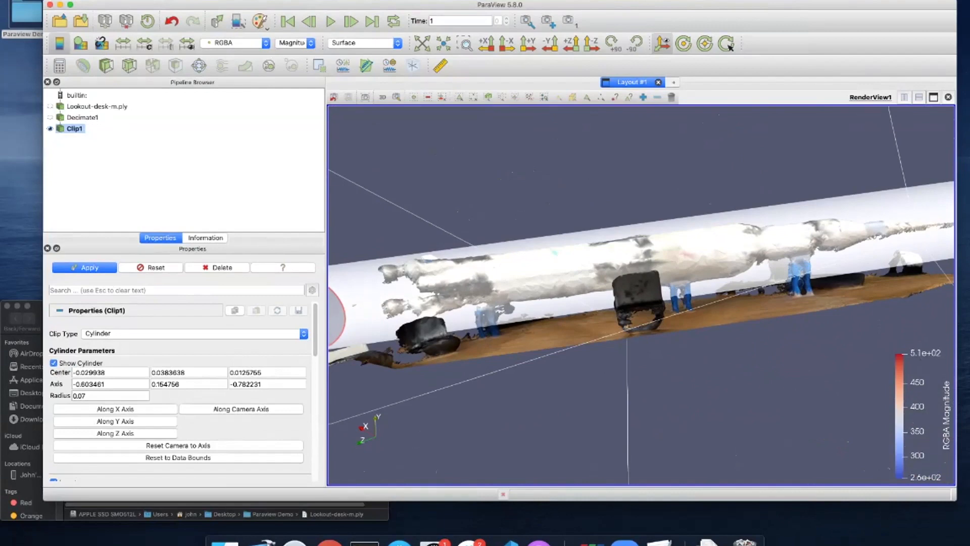
Apply the cylinder clip so only the rocket remains, and hide the cylinder outline
{"action": "left_click", "coordinate": [84, 268]}
{"action": "left_click_drag", "start_coordinate": [627, 314], "coordinate": [651, 332]}
{"action": "scroll", "coordinate": [629, 328], "scroll_direction": "down", "scroll_amount": 4}
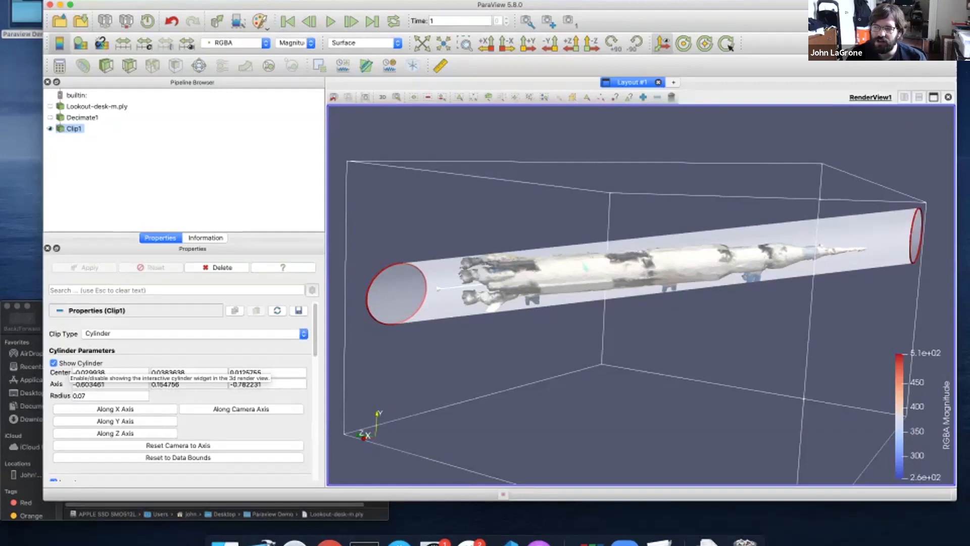
{"action": "left_click", "coordinate": [53, 363]}
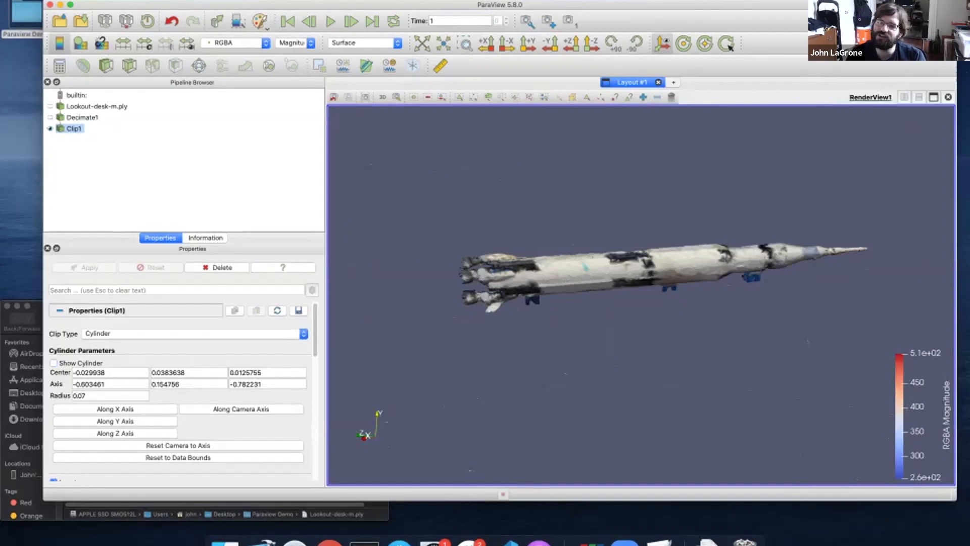
{"action": "left_click_drag", "start_coordinate": [642, 283], "coordinate": [637, 239]}
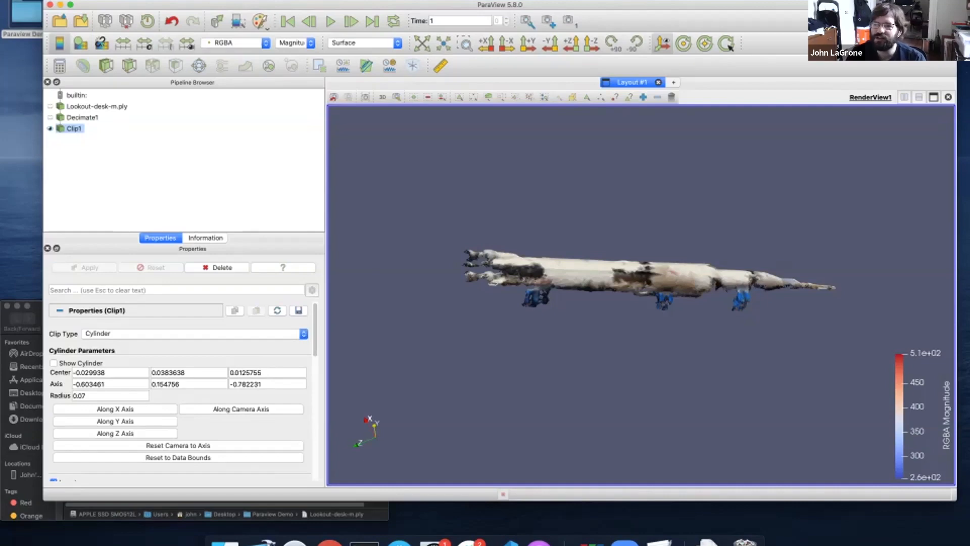
Toggle Show Cylinder on and off again, then orbit, zoom and pan to inspect the rocket's top
{"action": "left_click", "coordinate": [53, 363]}
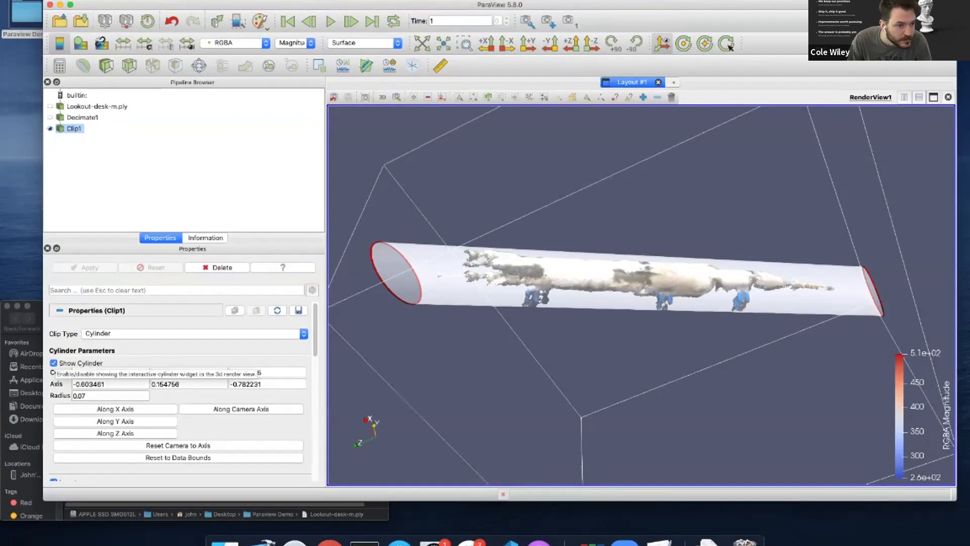
{"action": "left_click", "coordinate": [53, 363]}
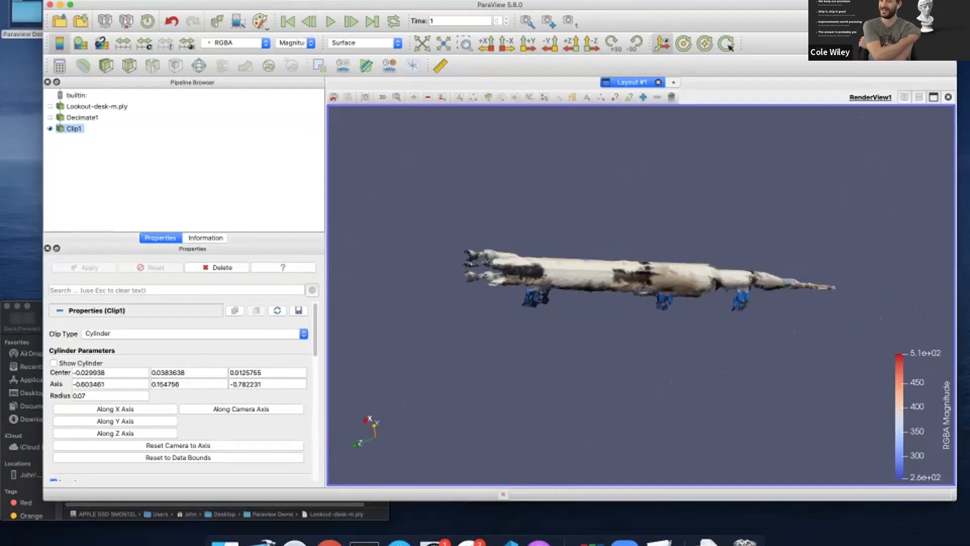
{"action": "left_click_drag", "start_coordinate": [642, 268], "coordinate": [597, 263]}
{"action": "scroll", "coordinate": [642, 288], "scroll_direction": "up", "scroll_amount": 2}
{"action": "middle_click_drag", "start_coordinate": [641, 289], "coordinate": [625, 312]}
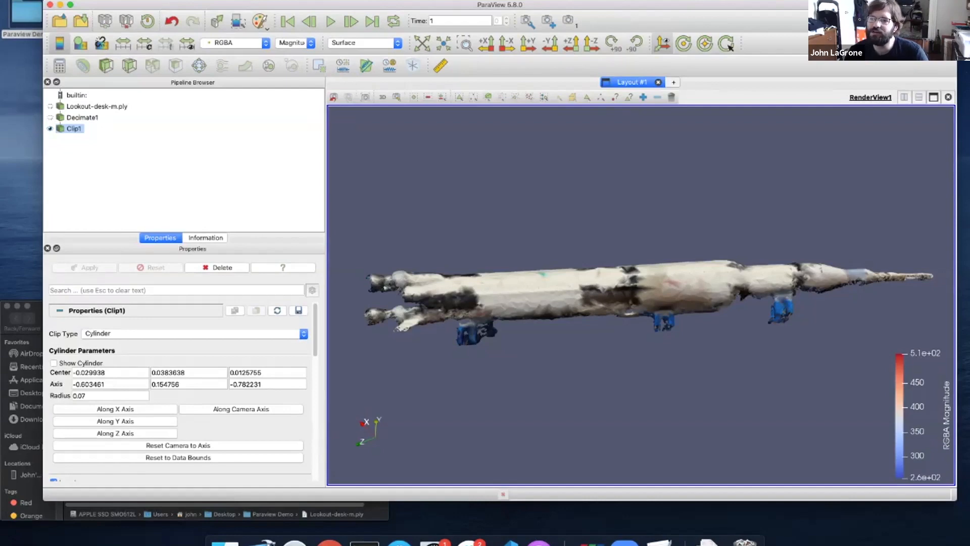
{"action": "mouse_move", "coordinate": [641, 296]}
{"action": "left_mouse_down"}
{"action": "mouse_move", "coordinate": [652, 295]}
{"action": "mouse_move", "coordinate": [638, 305]}
{"action": "left_mouse_up"}
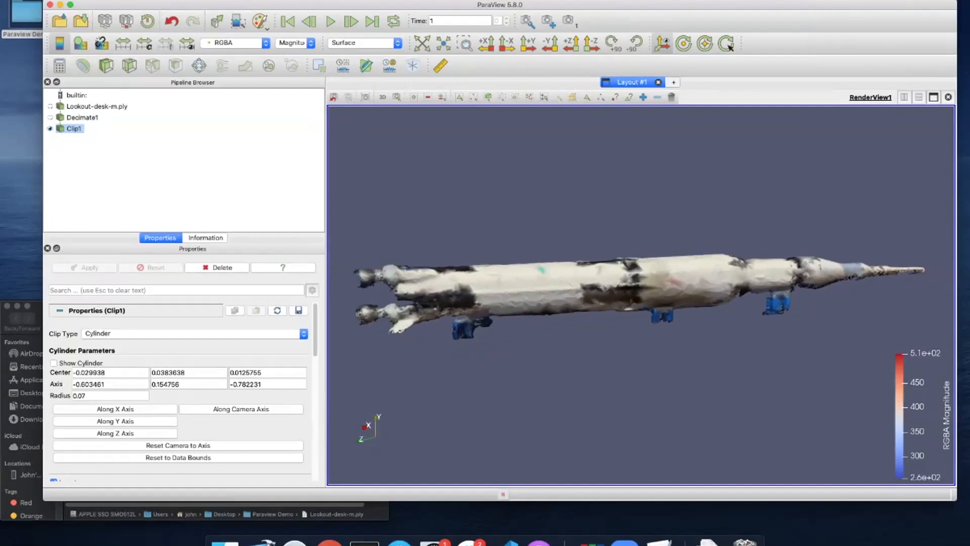
{"action": "left_click", "coordinate": [183, 0]}
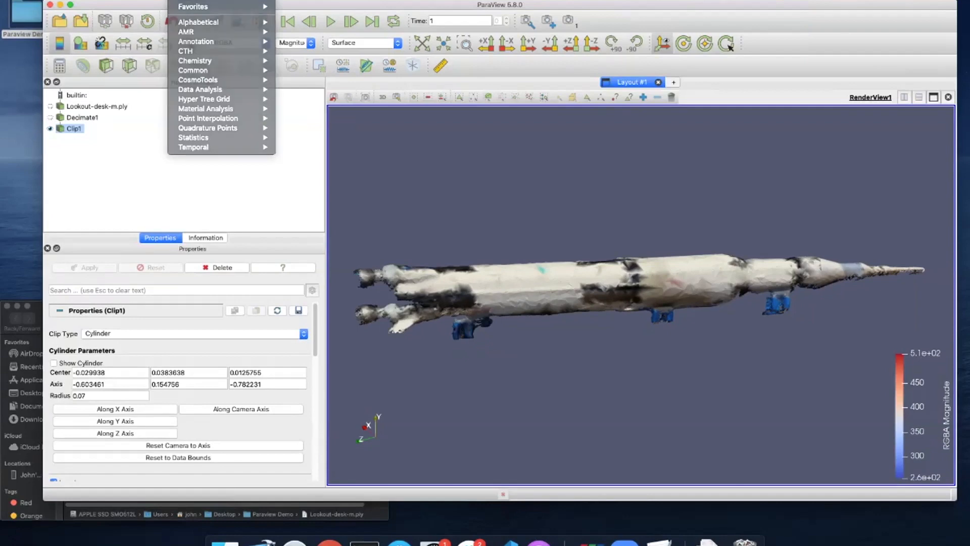
Search Quick Launch for 'smooth', cancel it, and browse the filter categories list instead
{"action": "key", "text": "alt+space"}
{"action": "type", "text": "smooth"}
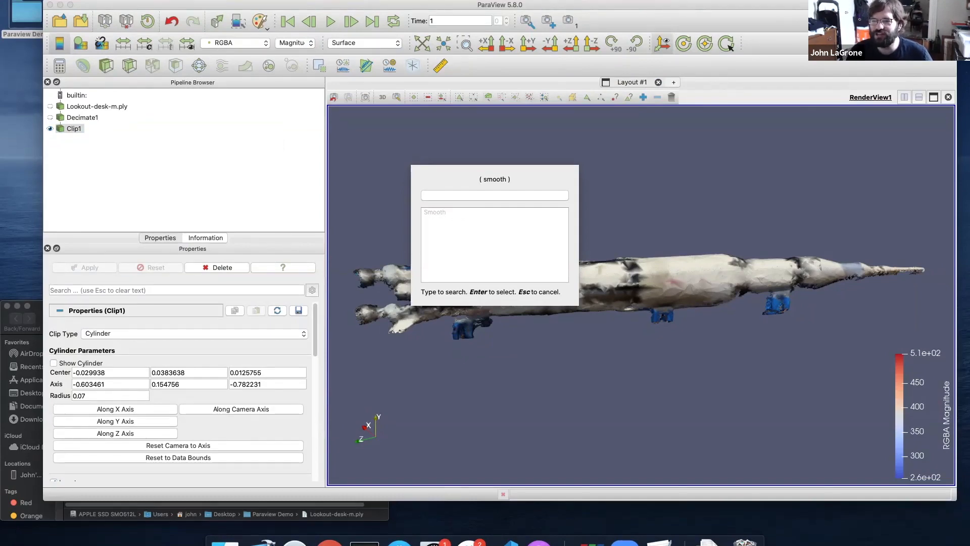
{"action": "key", "text": "Escape"}
{"action": "key", "text": "Escape"}
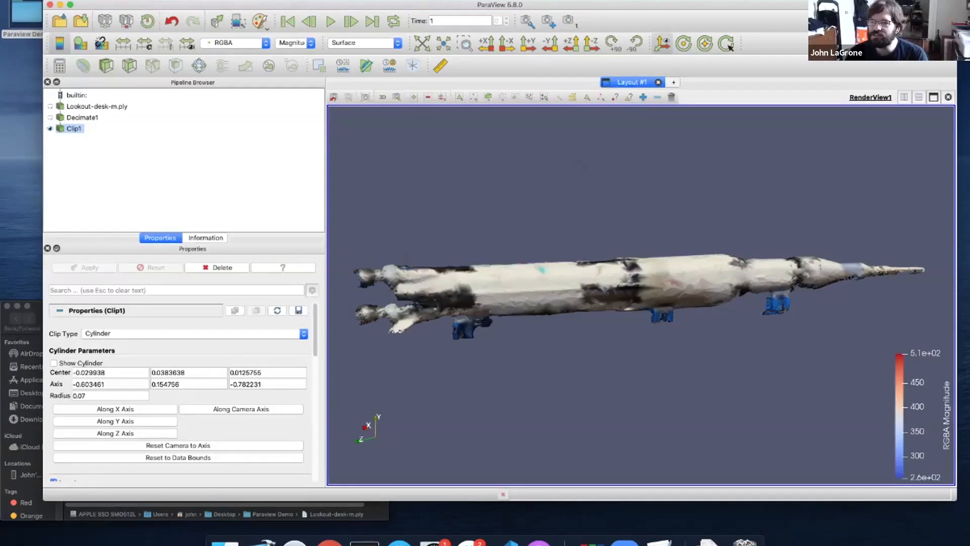
{"action": "left_click", "coordinate": [183, 0]}
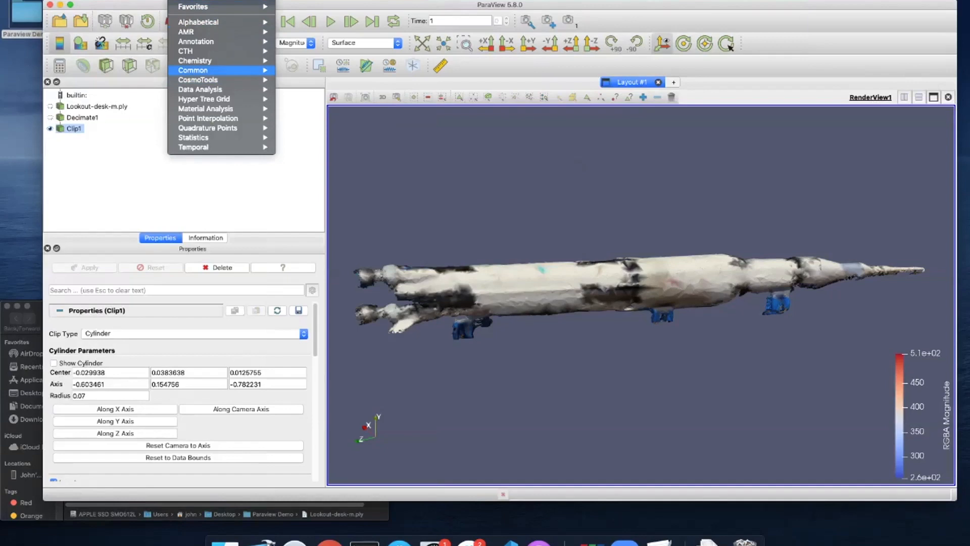
{"action": "mouse_move", "coordinate": [195, 61]}
{"action": "mouse_move", "coordinate": [186, 31]}
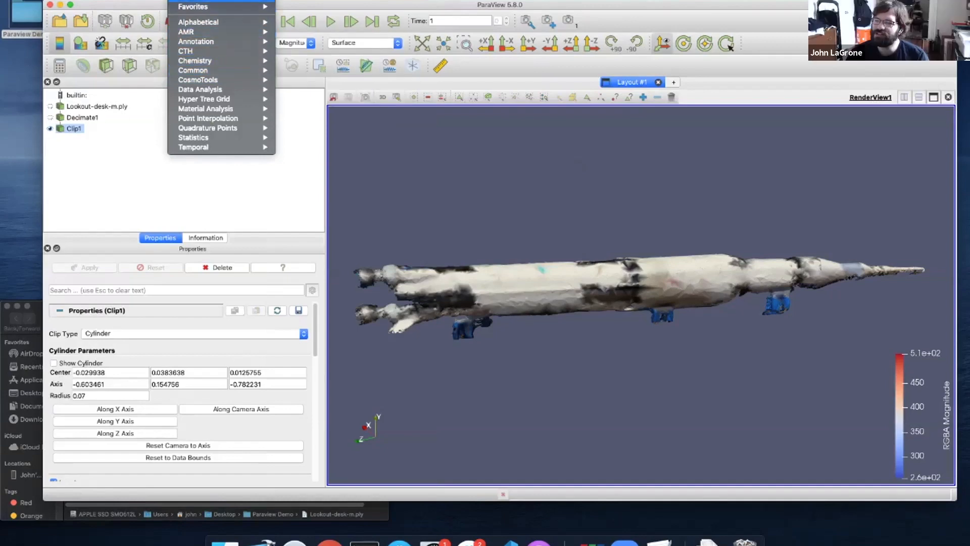
{"action": "left_click", "coordinate": [193, 1]}
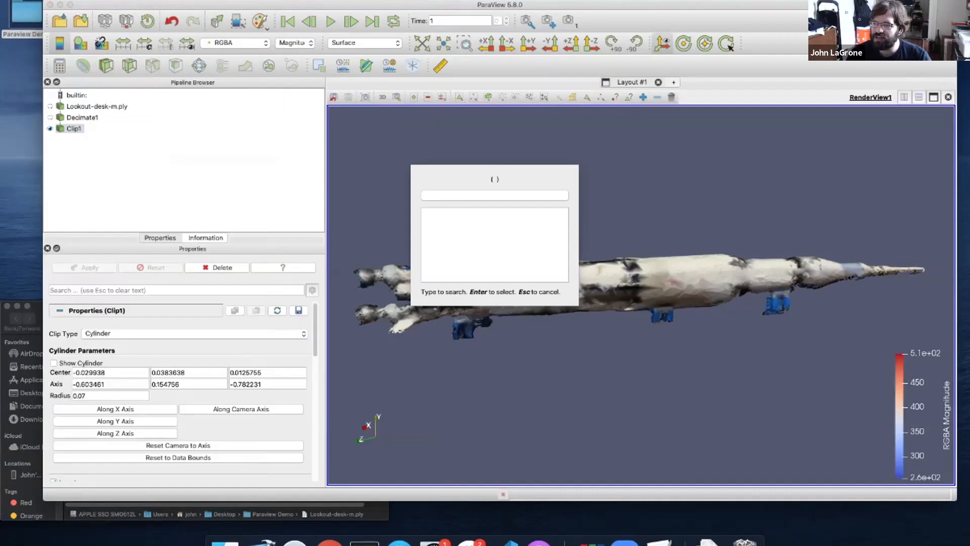
Add an Extract Surface filter by searching 'extract s' in Quick Launch
{"action": "type", "text": "e "}
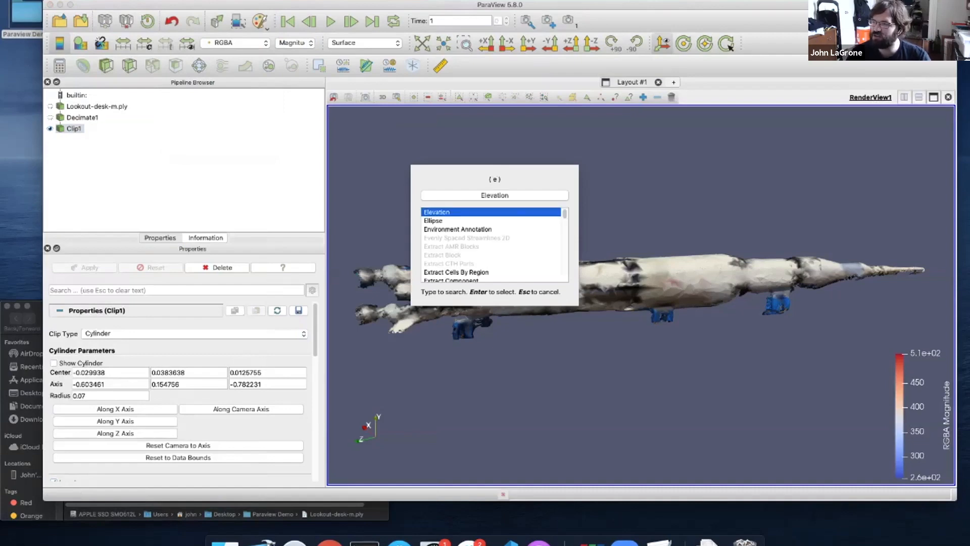
{"action": "type", "text": "x"}
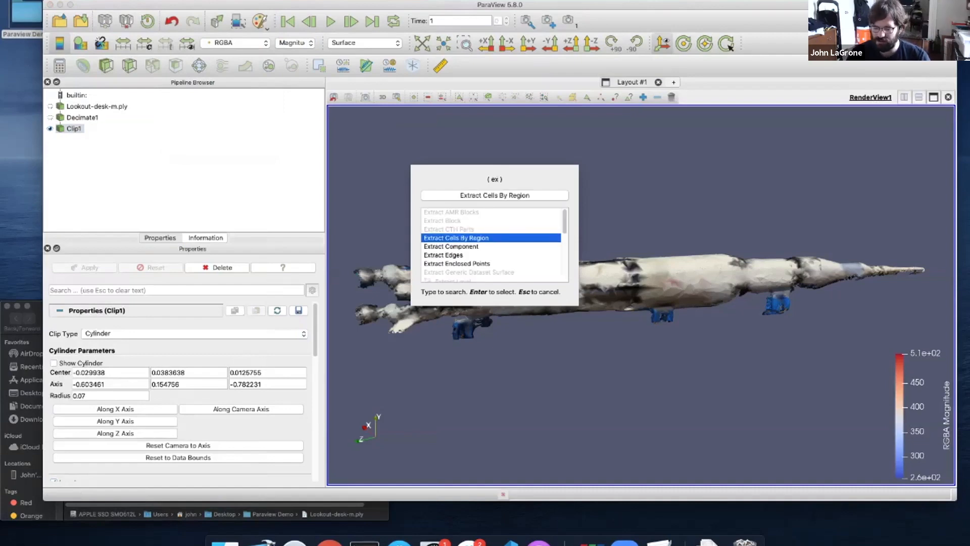
{"action": "type", "text": "tract"}
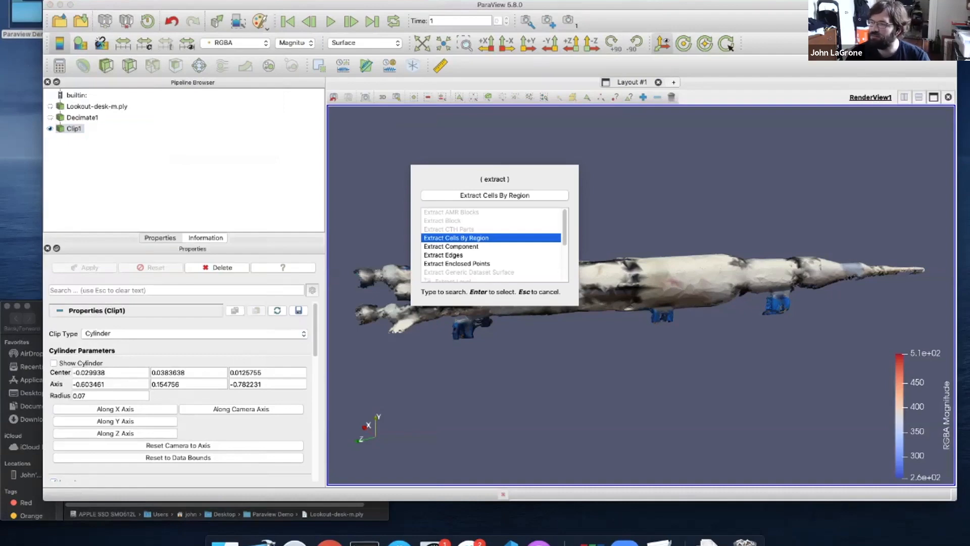
{"action": "type", "text": " s"}
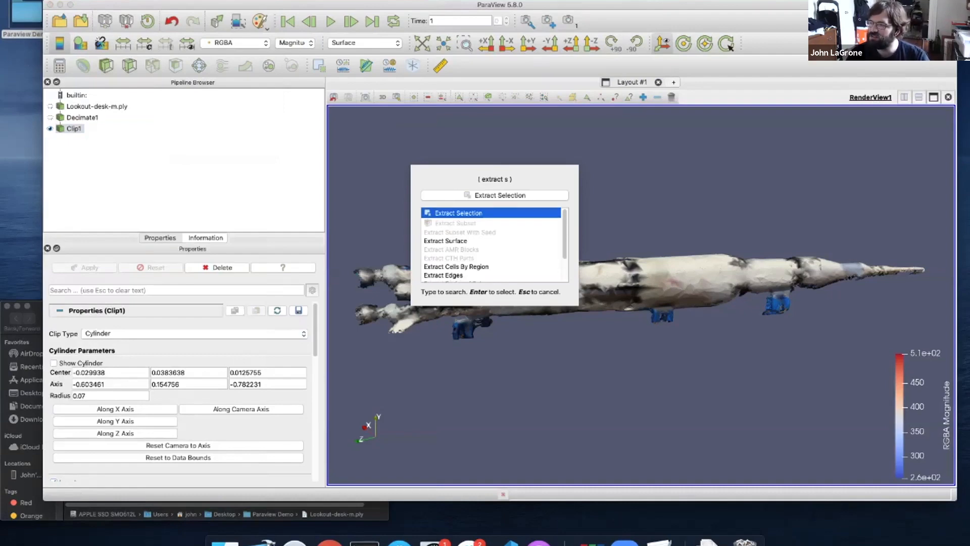
{"action": "key", "text": "Down"}
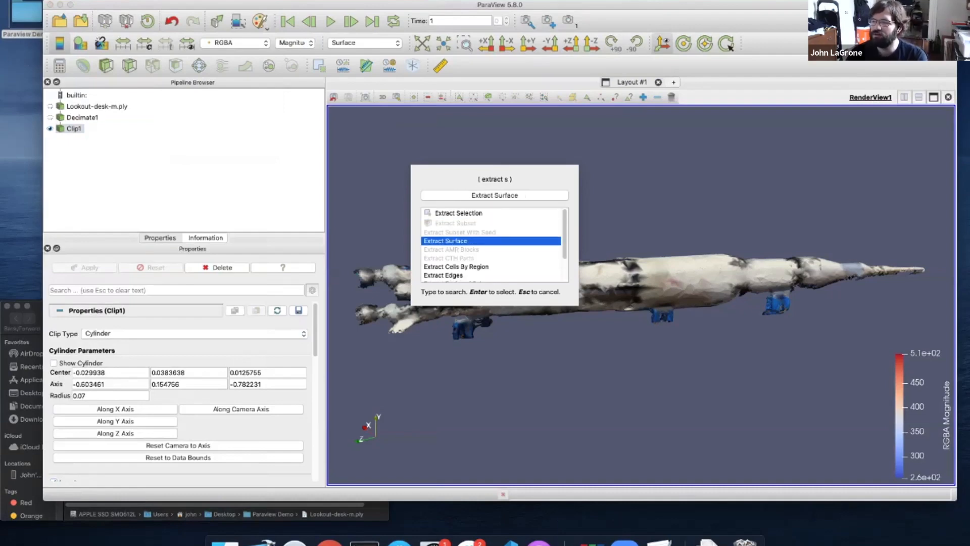
{"action": "key", "text": "Return"}
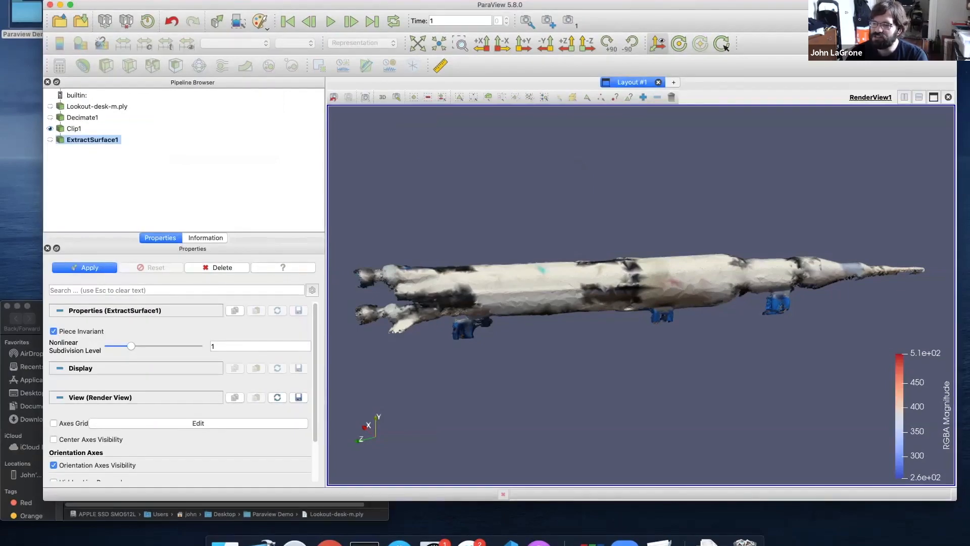
Apply ExtractSurface1 under Clip1 and orbit to view the rocket's extracted surface
{"action": "left_click", "coordinate": [84, 268]}
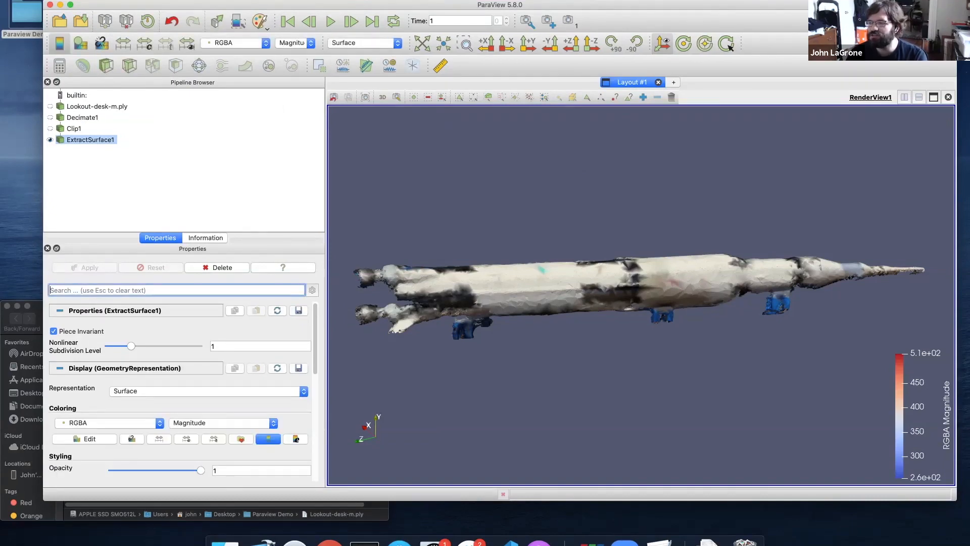
{"action": "left_click_drag", "start_coordinate": [642, 296], "coordinate": [611, 304]}
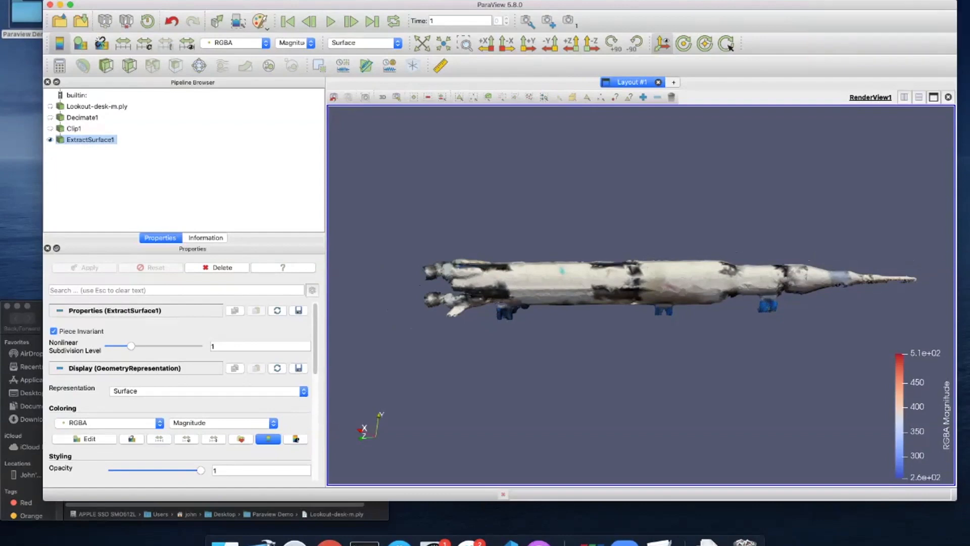
{"action": "left_click", "coordinate": [180, 1]}
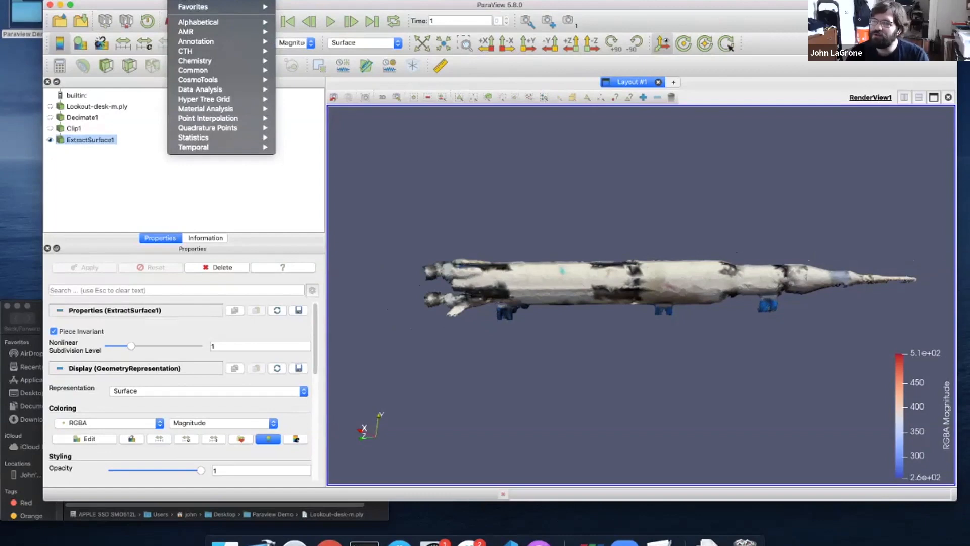
Add a Smooth filter to the extracted rocket surface via Quick Launch
{"action": "key", "text": "alt+space"}
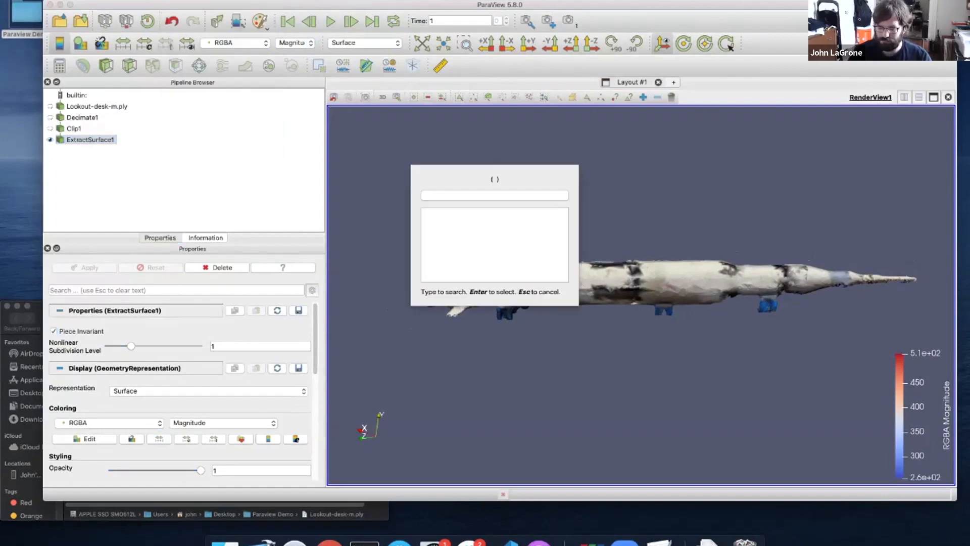
{"action": "type", "text": "smooth"}
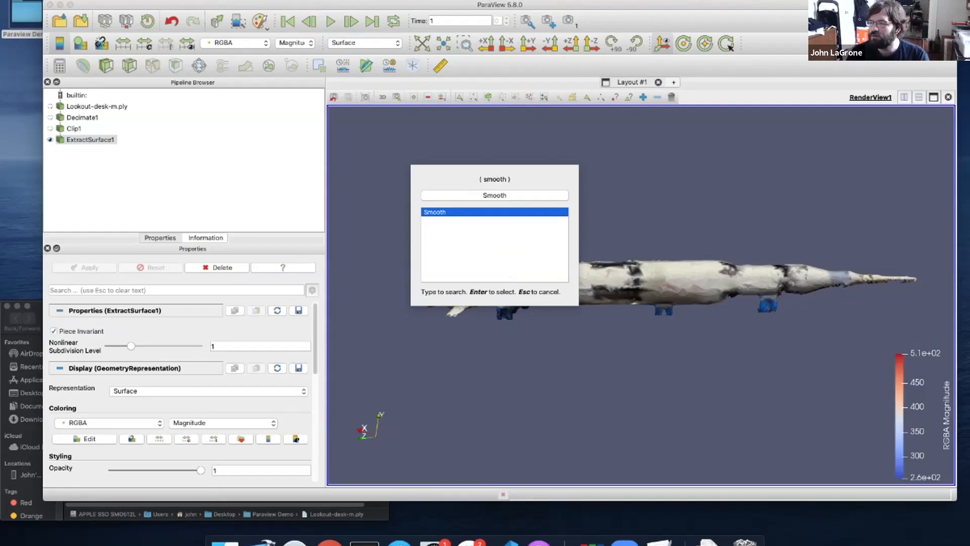
{"action": "key", "text": "Return"}
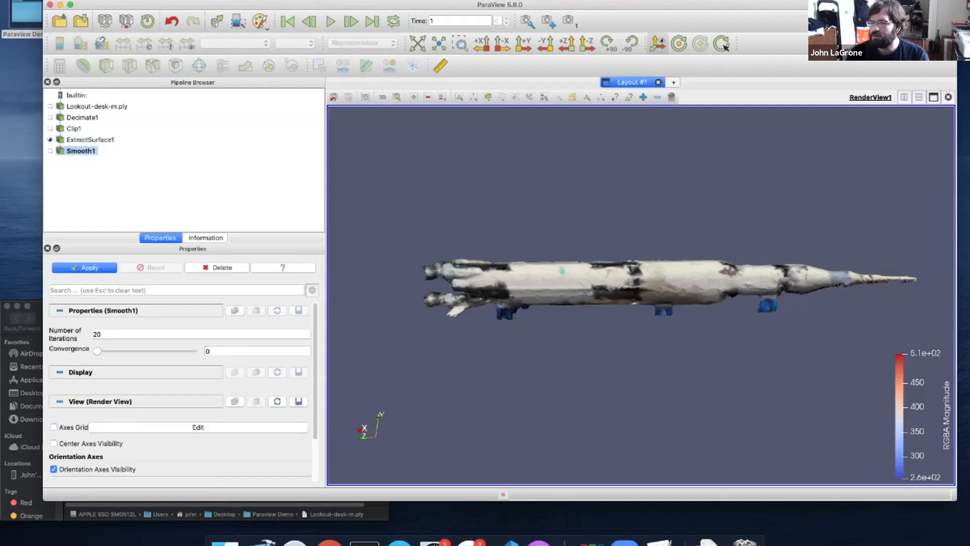
{"action": "left_click_drag", "start_coordinate": [641, 283], "coordinate": [642, 304]}
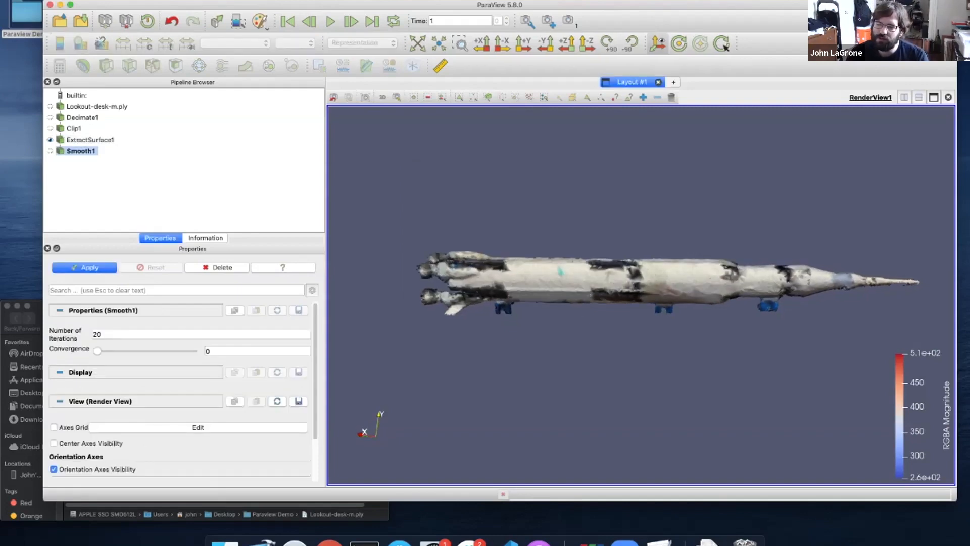
Set Smooth1's Number of Iterations to 250 and apply it
{"action": "double_click", "coordinate": [97, 335]}
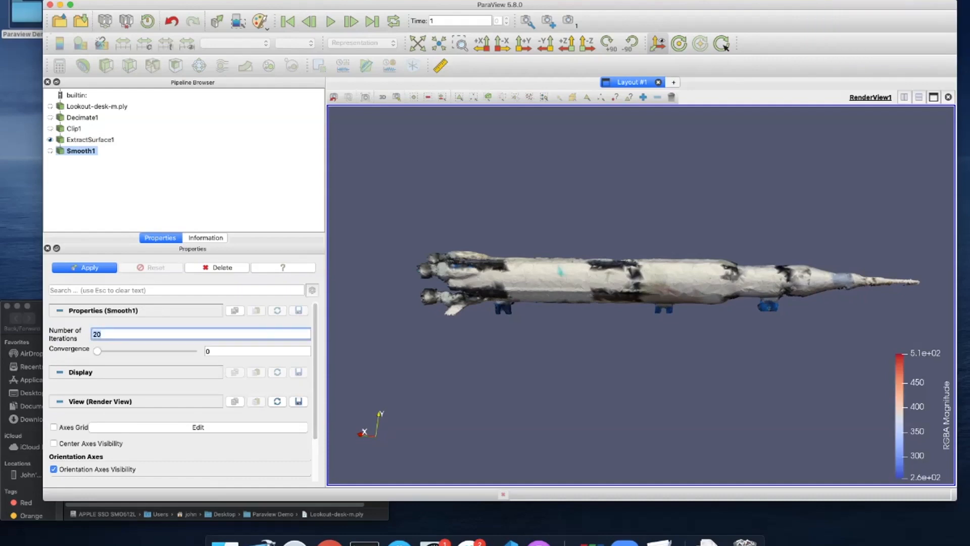
{"action": "scroll", "coordinate": [641, 283], "scroll_direction": "up", "scroll_amount": 5}
{"action": "scroll", "coordinate": [641, 283], "scroll_direction": "down", "scroll_amount": 1}
{"action": "left_click_drag", "start_coordinate": [641, 283], "coordinate": [680, 283]}
{"action": "double_click", "coordinate": [97, 334]}
{"action": "left_click", "coordinate": [313, 290]}
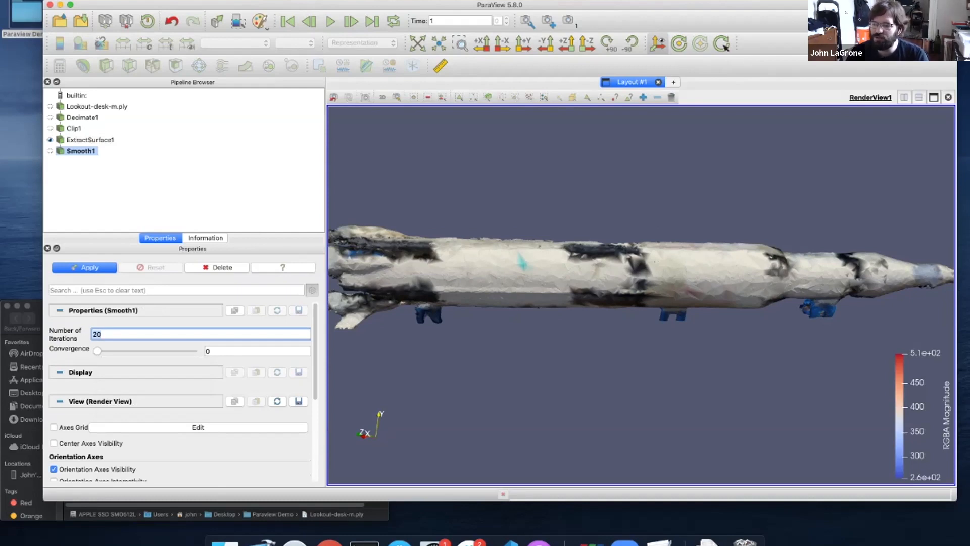
{"action": "type", "text": "250"}
{"action": "key", "text": "Return"}
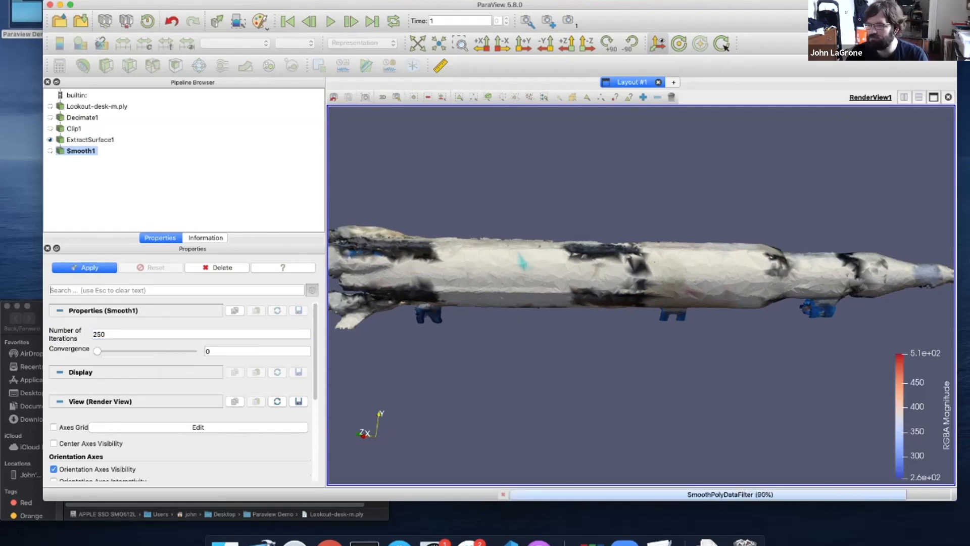
Split the layout horizontally and create an empty Render View beside the smoothed rocket
{"action": "mouse_move", "coordinate": [641, 283]}
{"action": "left_mouse_down"}
{"action": "mouse_move", "coordinate": [604, 284]}
{"action": "mouse_move", "coordinate": [652, 286]}
{"action": "left_mouse_up"}
{"action": "scroll", "coordinate": [641, 283], "scroll_direction": "up", "scroll_amount": 5}
{"action": "scroll", "coordinate": [641, 295], "scroll_direction": "down", "scroll_amount": 2}
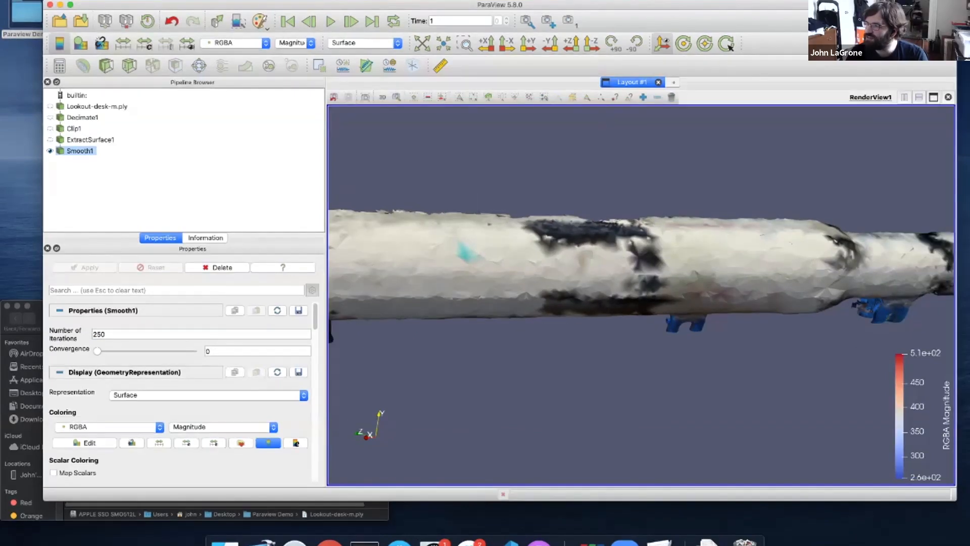
{"action": "left_click", "coordinate": [904, 97]}
{"action": "left_click", "coordinate": [799, 159]}
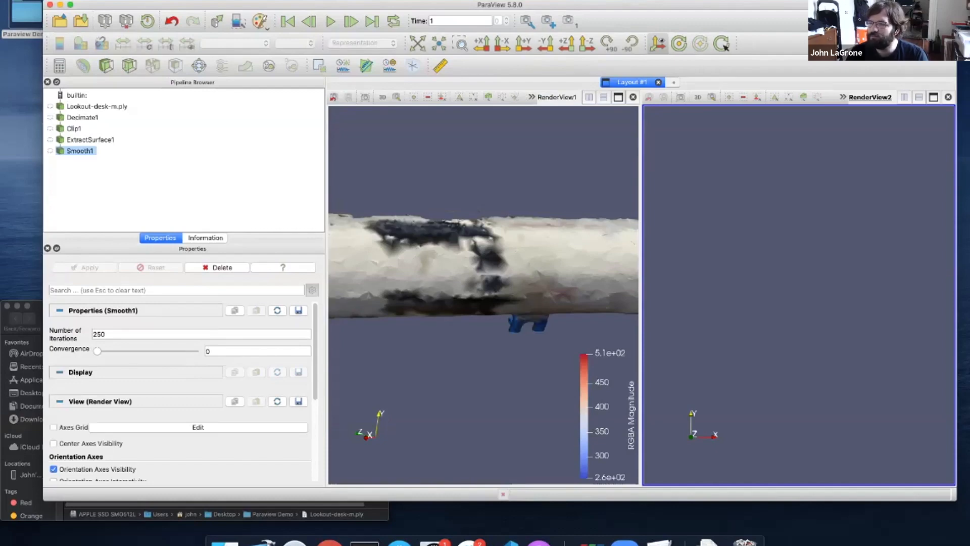
Show ExtractSurface1 in RenderView2 with Map Scalars off, and link the two views' cameras
{"action": "left_click", "coordinate": [50, 140]}
{"action": "left_click_drag", "start_coordinate": [854, 308], "coordinate": [690, 308]}
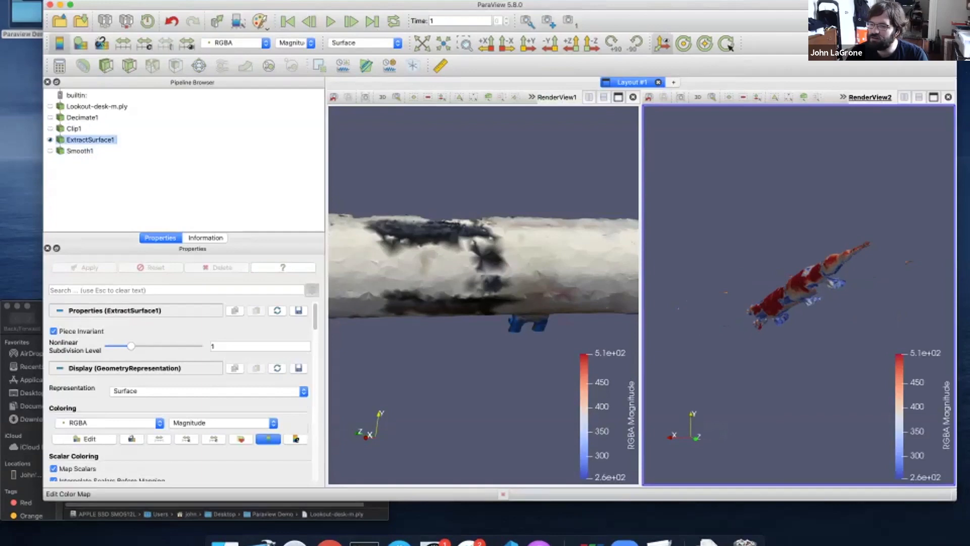
{"action": "left_click", "coordinate": [53, 468]}
{"action": "right_click", "coordinate": [730, 285]}
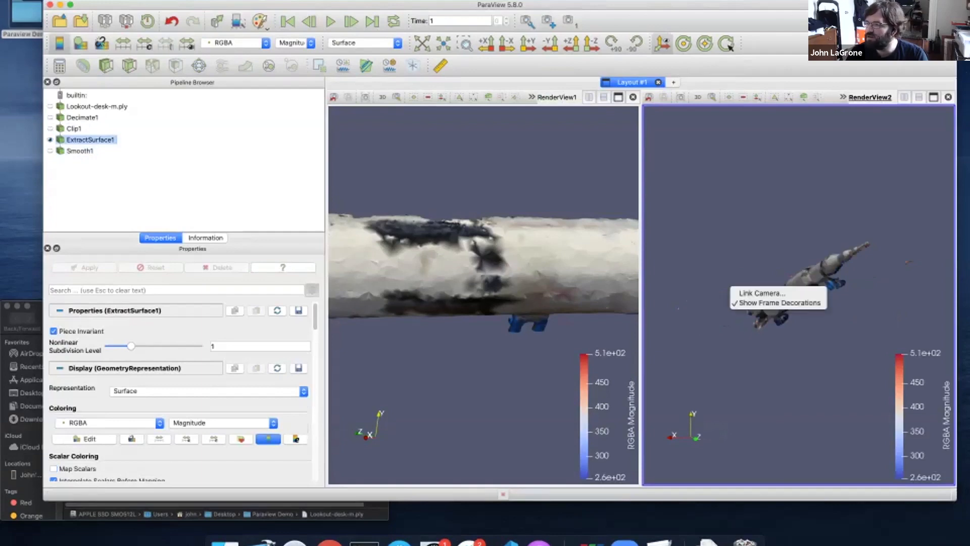
{"action": "left_click", "coordinate": [748, 290]}
{"action": "left_click", "coordinate": [536, 288]}
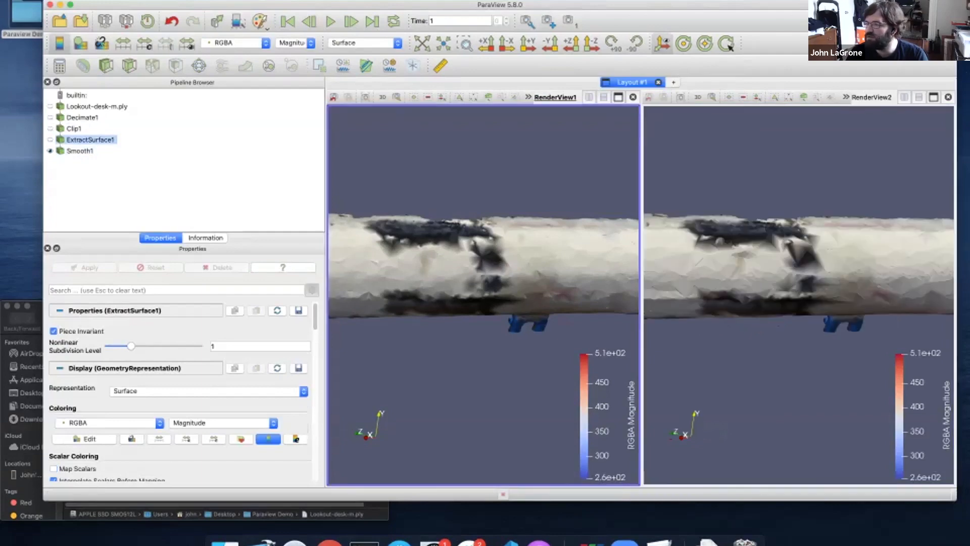
Color ExtractSurface1 with Solid Color and rotate the linked views
{"action": "scroll", "coordinate": [484, 295], "scroll_direction": "up", "scroll_amount": 5}
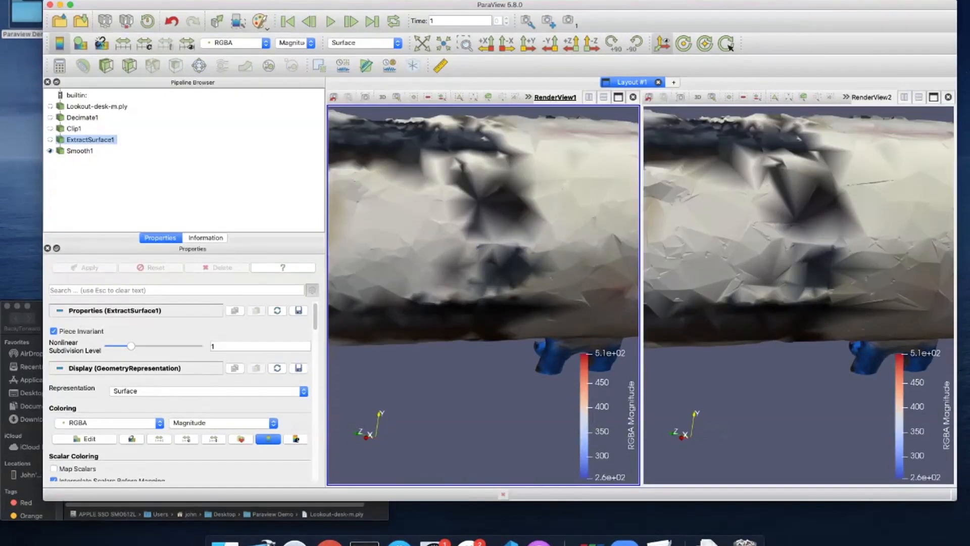
{"action": "left_click_drag", "start_coordinate": [484, 253], "coordinate": [447, 256]}
{"action": "scroll", "coordinate": [484, 296], "scroll_direction": "down", "scroll_amount": 5}
{"action": "scroll", "coordinate": [483, 296], "scroll_direction": "down", "scroll_amount": 3}
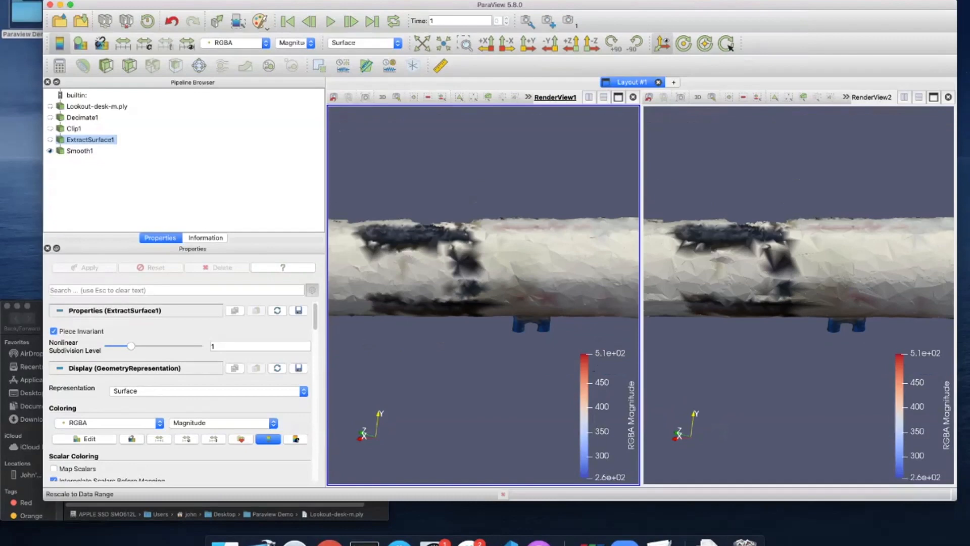
{"action": "left_click", "coordinate": [108, 422]}
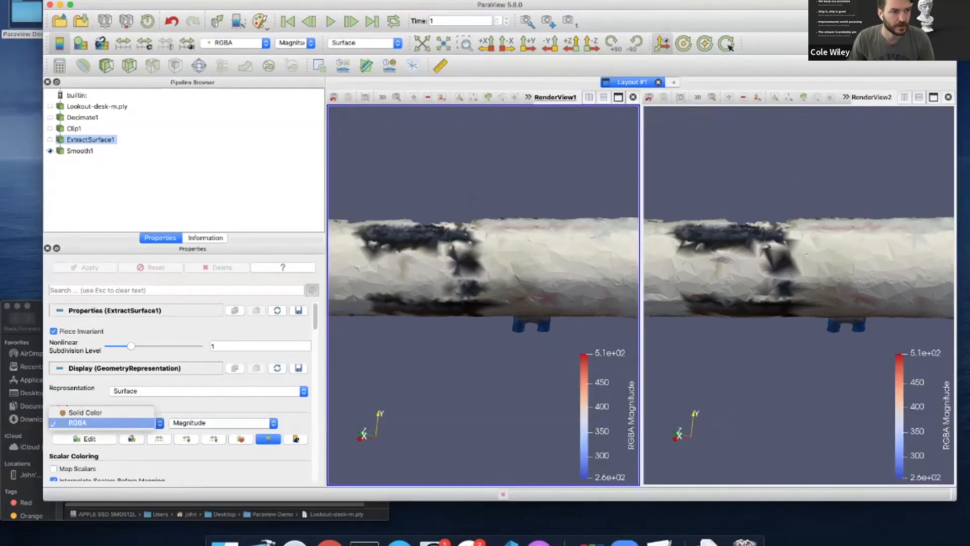
{"action": "left_click", "coordinate": [91, 412]}
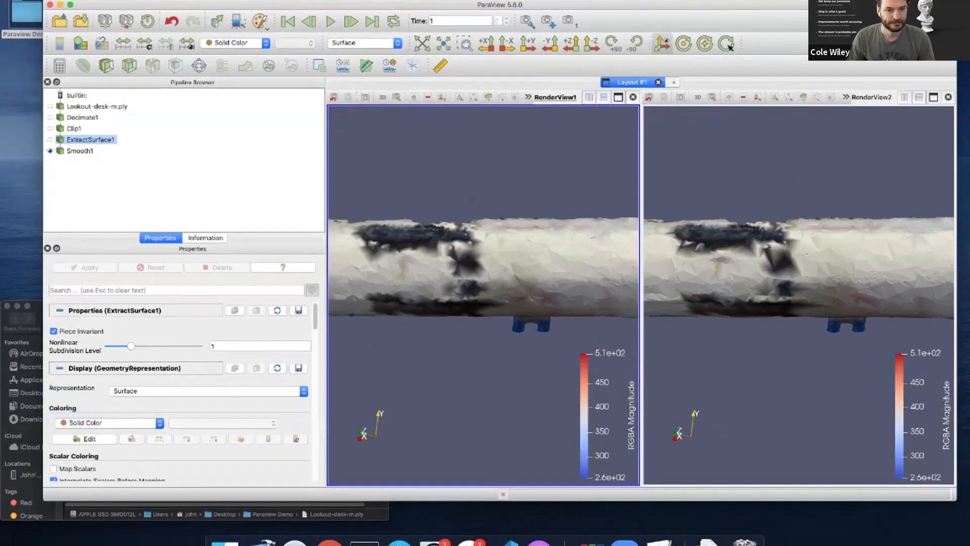
{"action": "left_click_drag", "start_coordinate": [465, 273], "coordinate": [491, 274]}
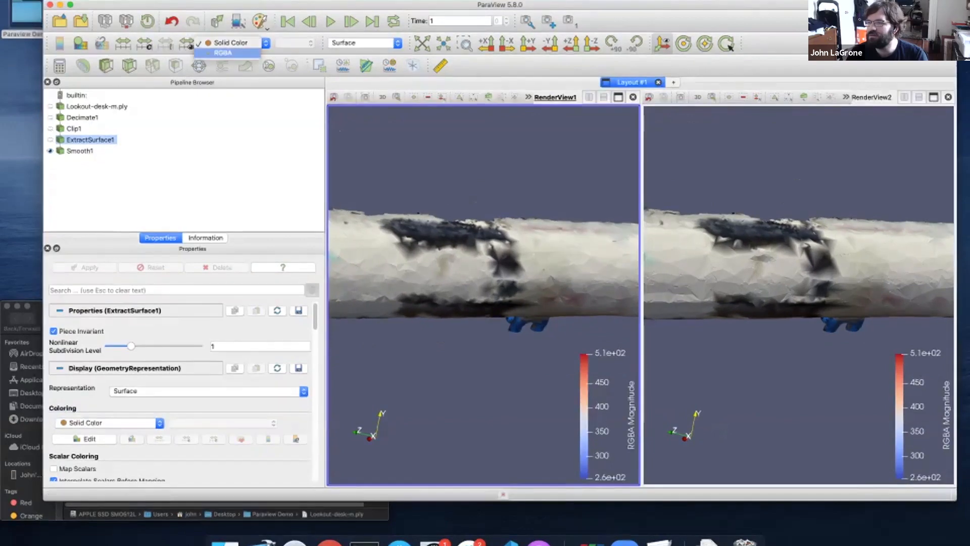
Set Solid Color for Smooth1, and for ExtractSurface1 in the second view
{"action": "left_click", "coordinate": [80, 151]}
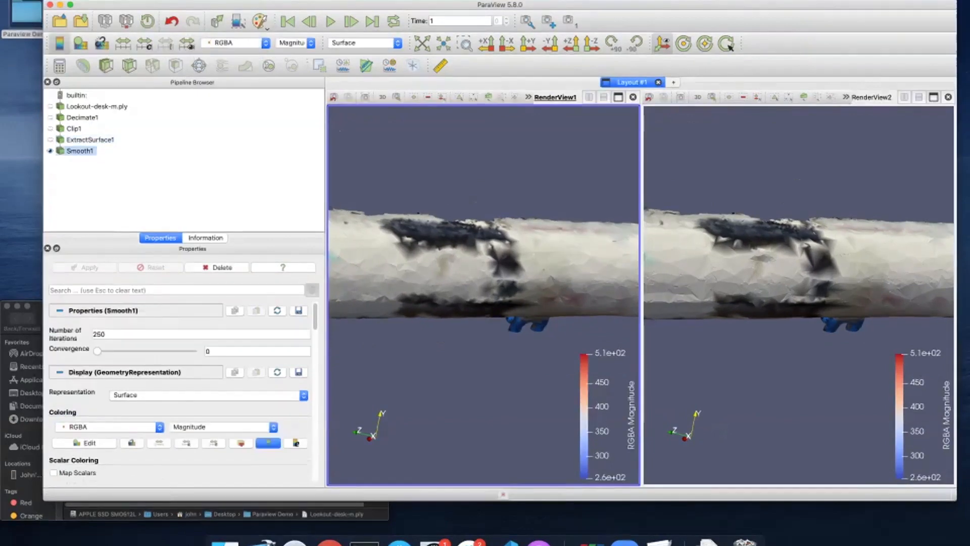
{"action": "left_click", "coordinate": [236, 43]}
{"action": "left_click", "coordinate": [230, 33]}
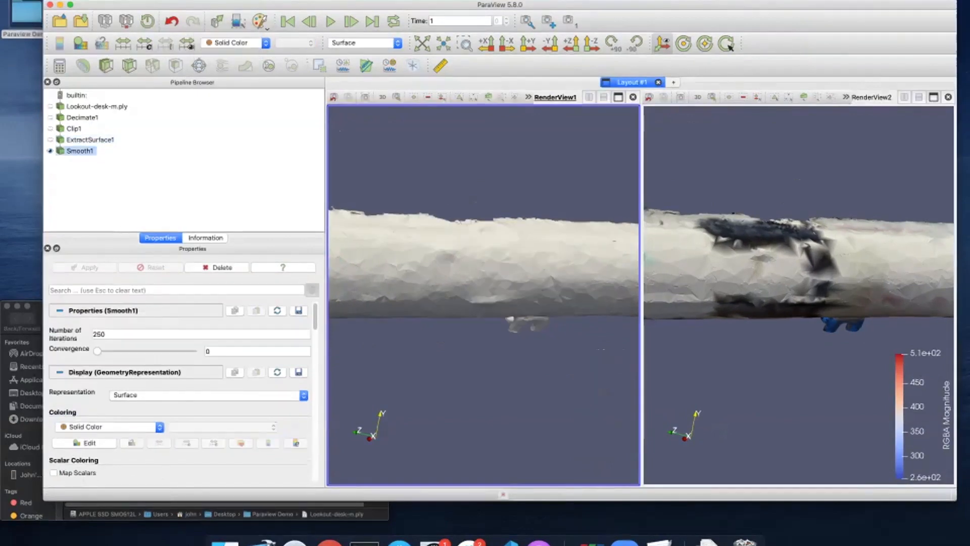
{"action": "left_click", "coordinate": [758, 228]}
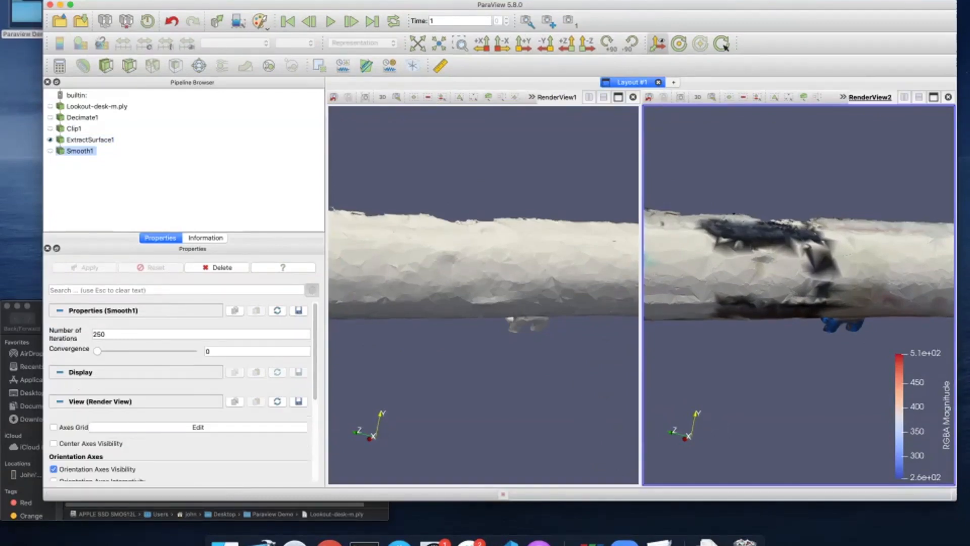
{"action": "left_click", "coordinate": [90, 140]}
{"action": "left_click", "coordinate": [236, 43]}
{"action": "left_click", "coordinate": [230, 33]}
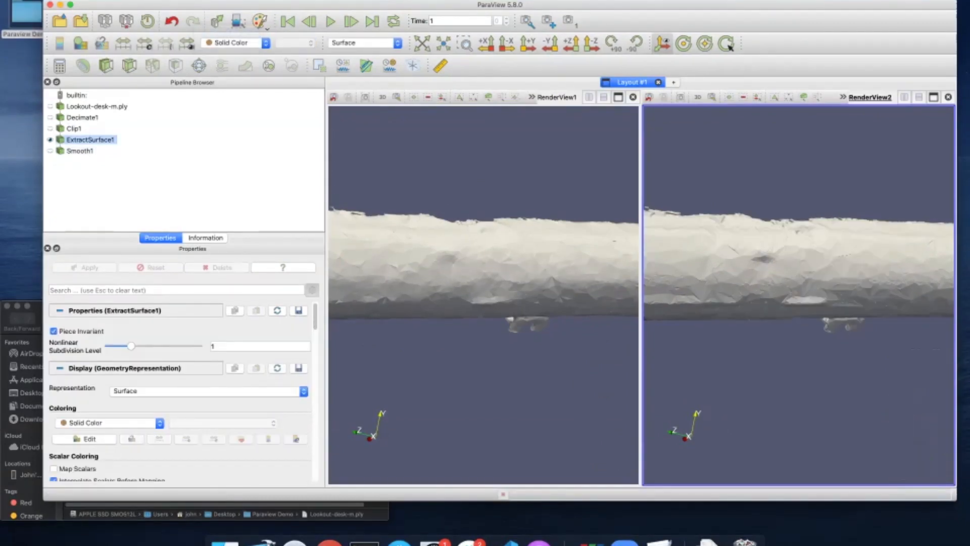
{"action": "left_click_drag", "start_coordinate": [808, 283], "coordinate": [723, 296]}
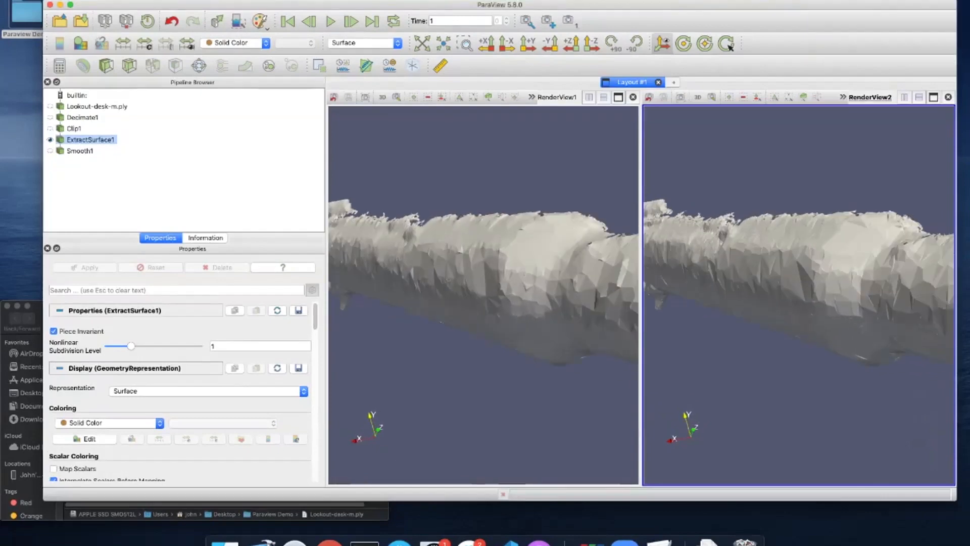
Compare the plain smoothed and unsmoothed rockets in linked rotation, then close RenderView2
{"action": "left_click", "coordinate": [80, 152]}
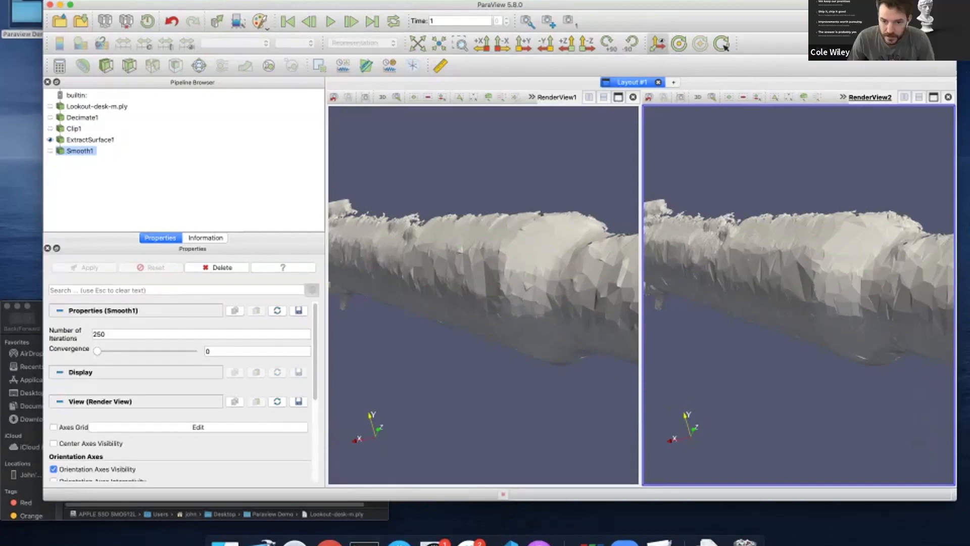
{"action": "left_click_drag", "start_coordinate": [455, 288], "coordinate": [508, 290]}
{"action": "scroll", "coordinate": [484, 295], "scroll_direction": "down", "scroll_amount": 9}
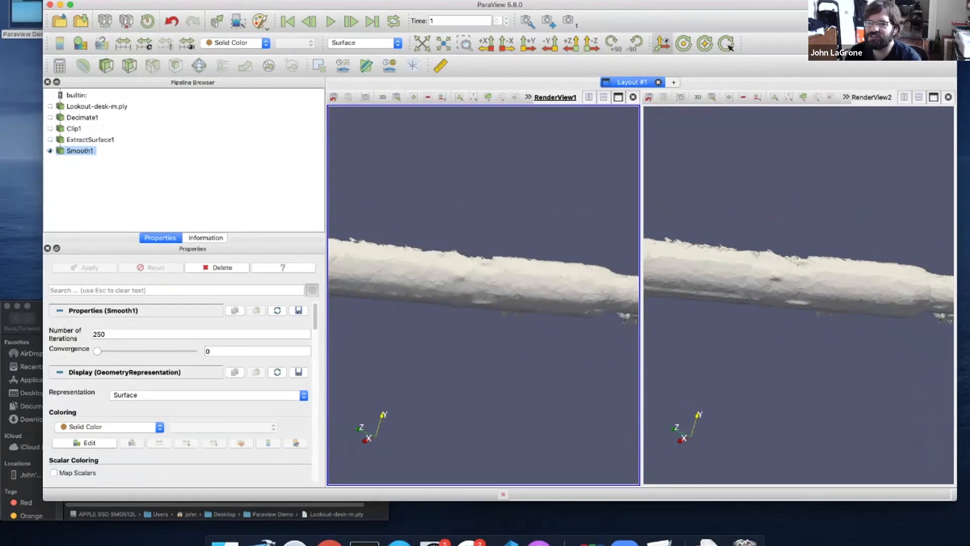
{"action": "left_click_drag", "start_coordinate": [484, 295], "coordinate": [480, 286]}
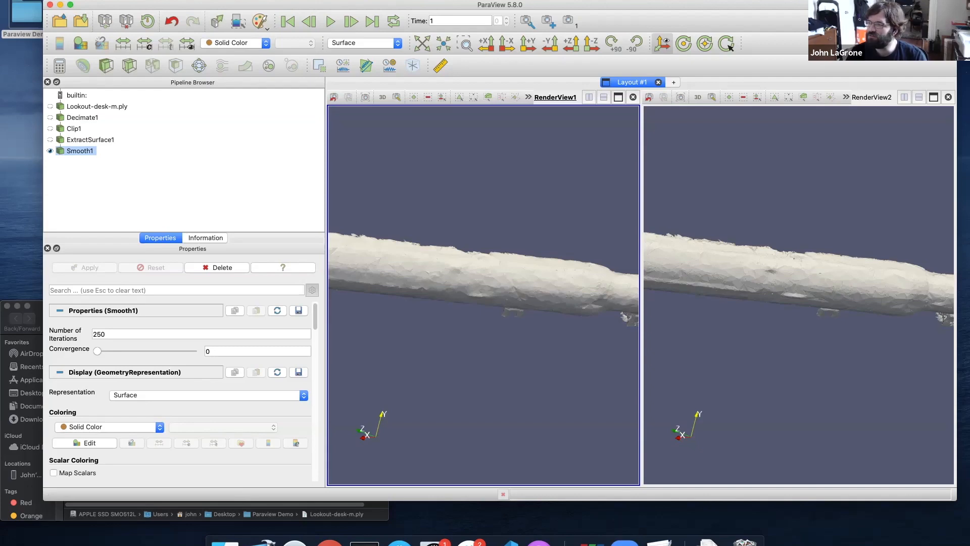
{"action": "left_click", "coordinate": [949, 97]}
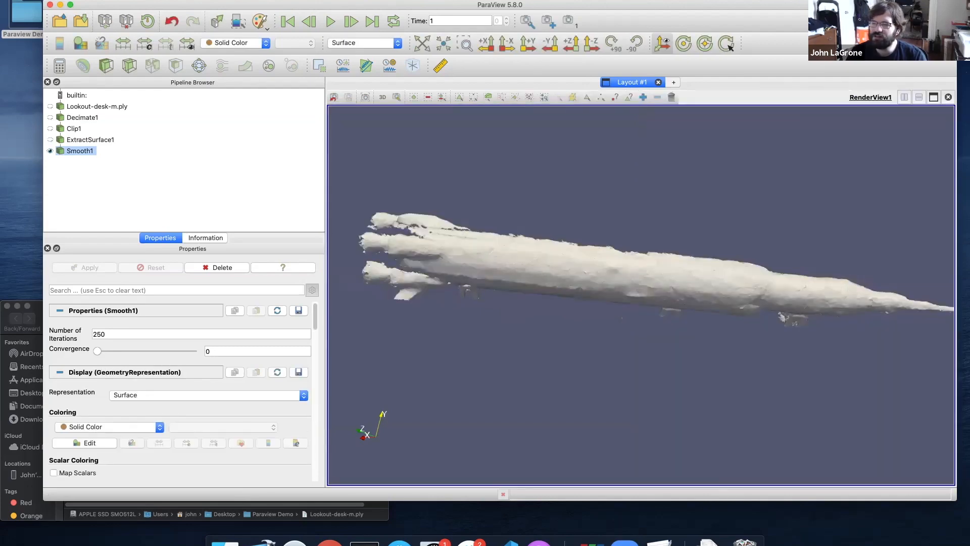
Color Smooth1 by RGBA again and rotate the rocket side-on
{"action": "left_click", "coordinate": [235, 42]}
{"action": "left_click", "coordinate": [230, 53]}
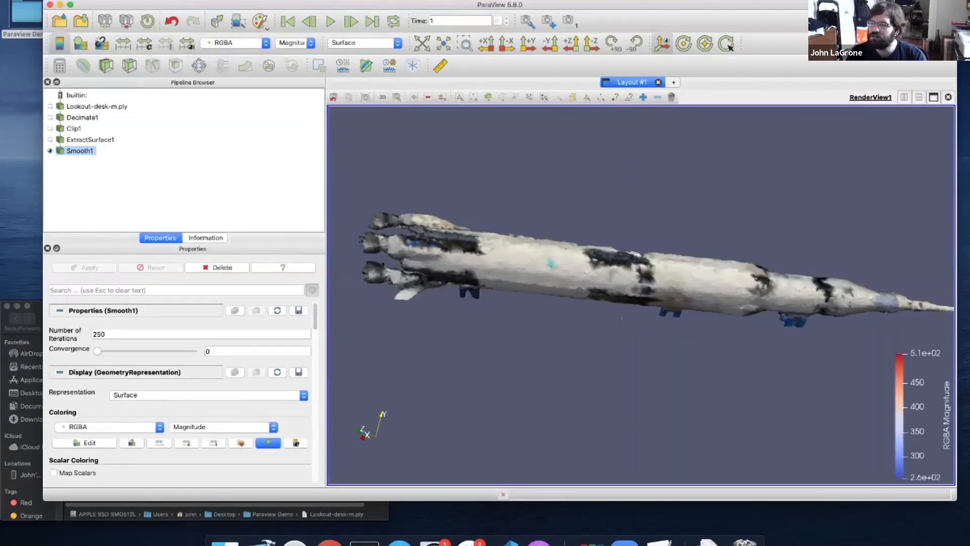
{"action": "left_click_drag", "start_coordinate": [622, 318], "coordinate": [546, 207]}
Browse the Local Plugins list in Tools > Manage Plugins, then close it
{"action": "left_click", "coordinate": [243, 0]}
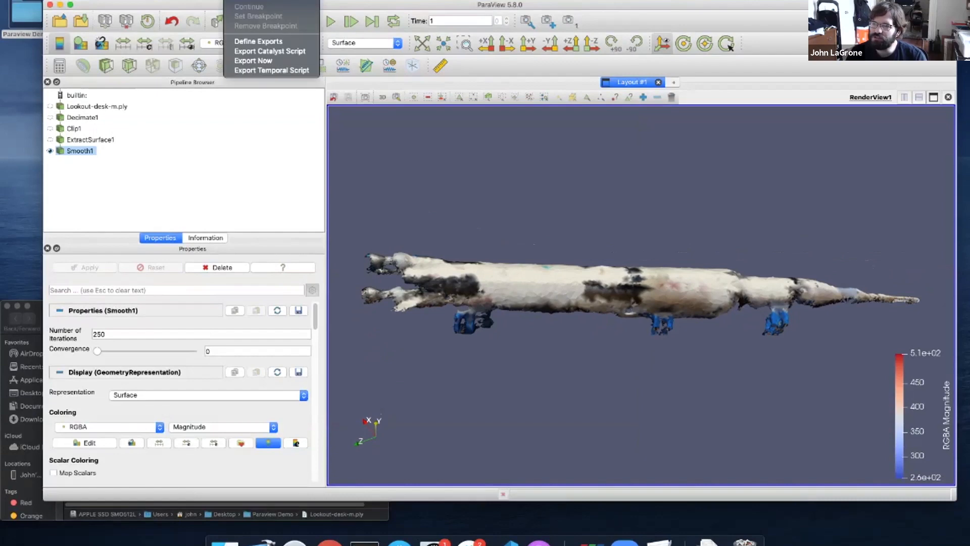
{"action": "mouse_move", "coordinate": [210, 0]}
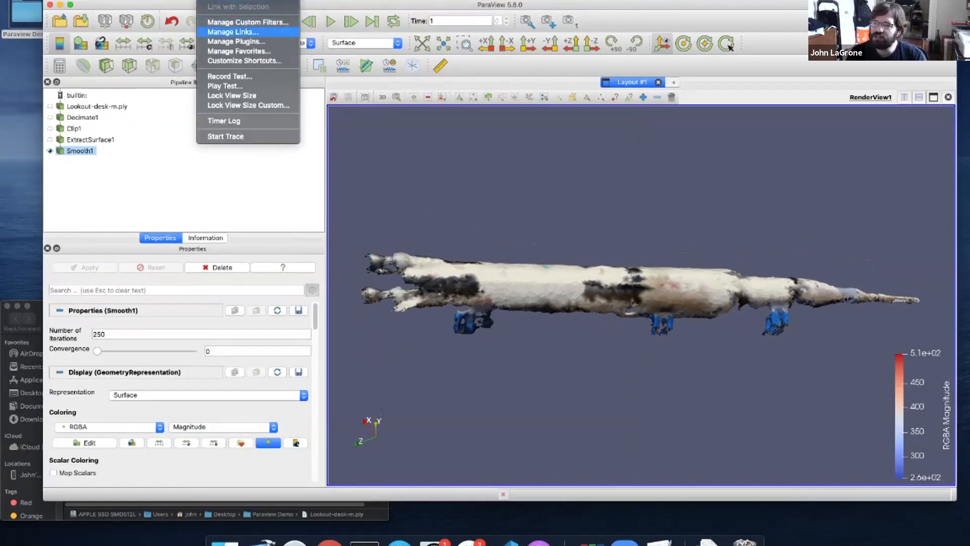
{"action": "left_click", "coordinate": [236, 41]}
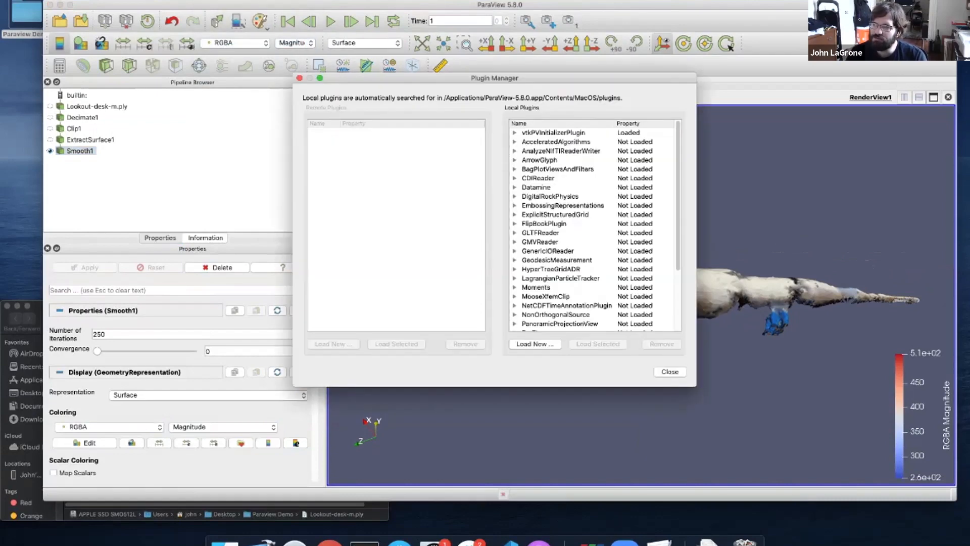
{"action": "scroll", "coordinate": [594, 227], "scroll_direction": "down", "scroll_amount": 5}
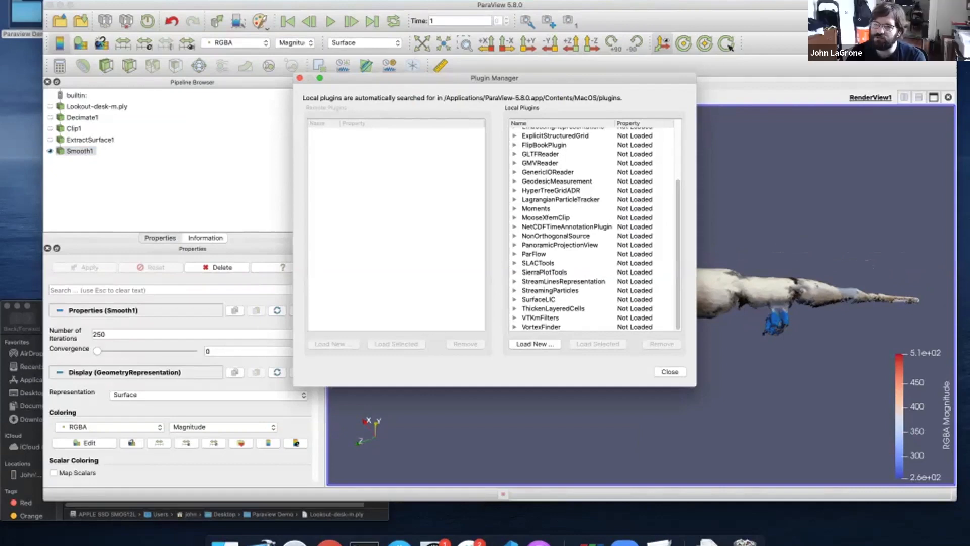
{"action": "left_click", "coordinate": [670, 372]}
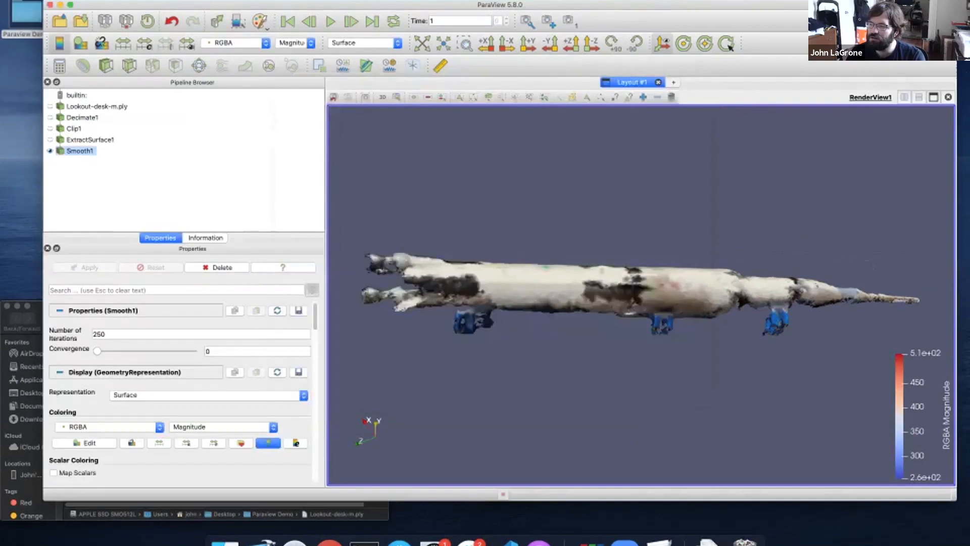
{"action": "mouse_move", "coordinate": [657, 354]}
{"action": "left_mouse_down"}
{"action": "mouse_move", "coordinate": [713, 371]}
{"action": "mouse_move", "coordinate": [670, 359]}
{"action": "left_mouse_up"}
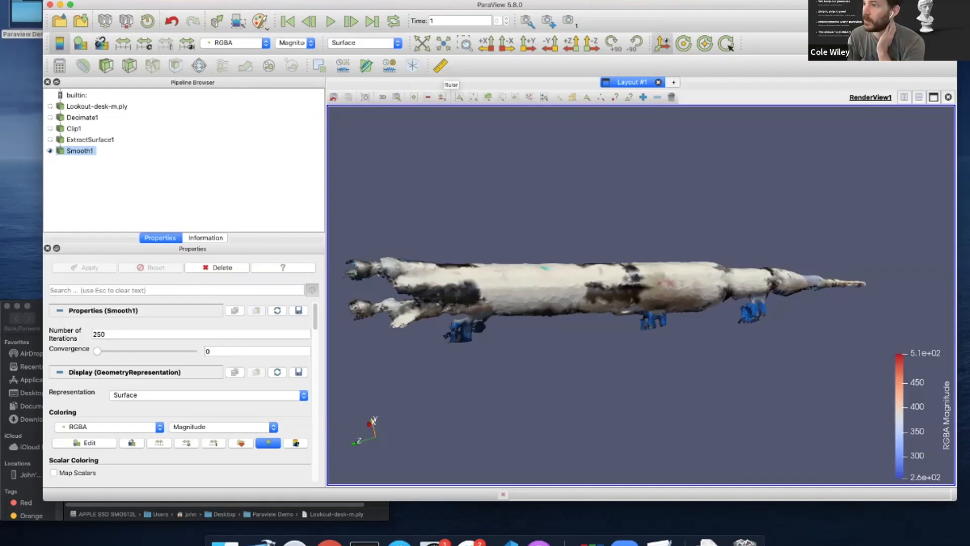
{"action": "left_click_drag", "start_coordinate": [606, 278], "coordinate": [542, 263]}
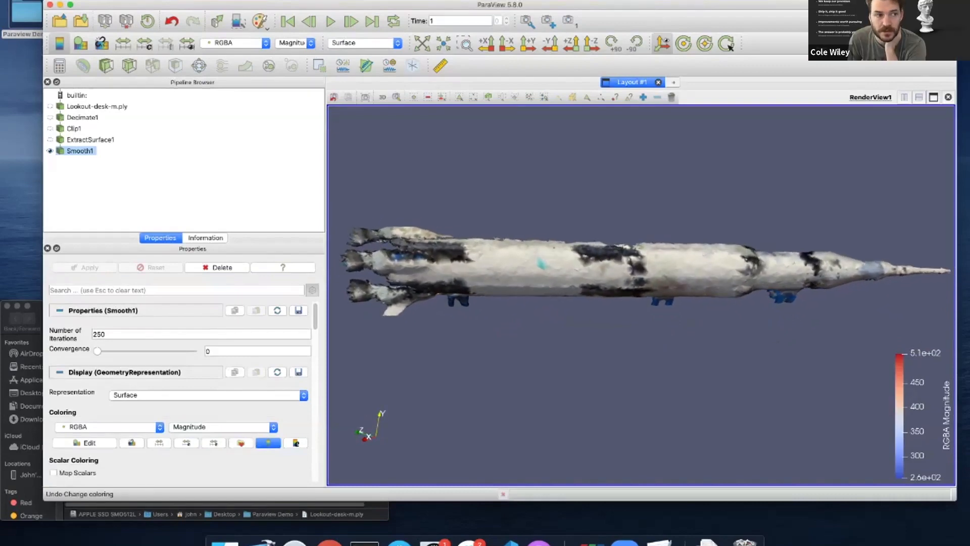
{"action": "left_click", "coordinate": [75, 0]}
Start File > Save State and switch the file type to Python state file
{"action": "left_click", "coordinate": [105, 36]}
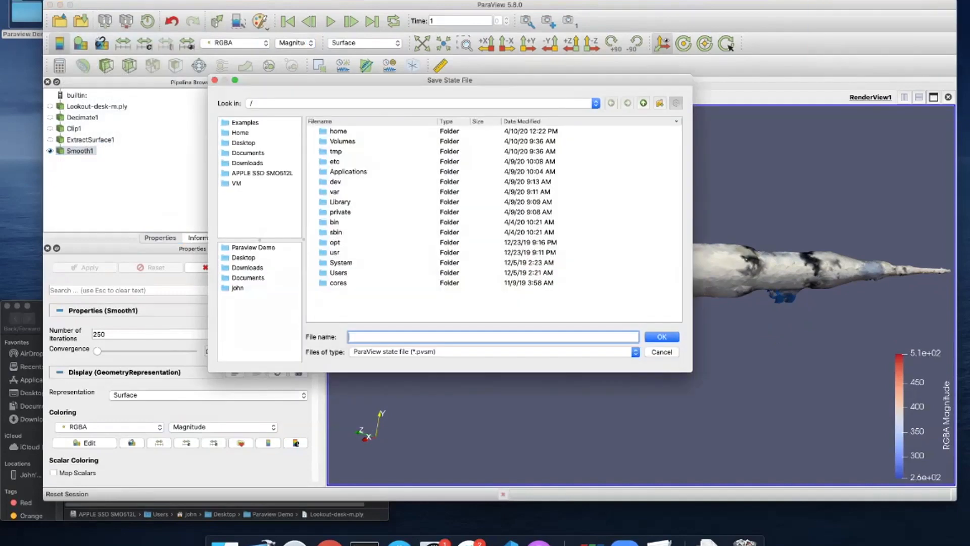
{"action": "left_click", "coordinate": [493, 352]}
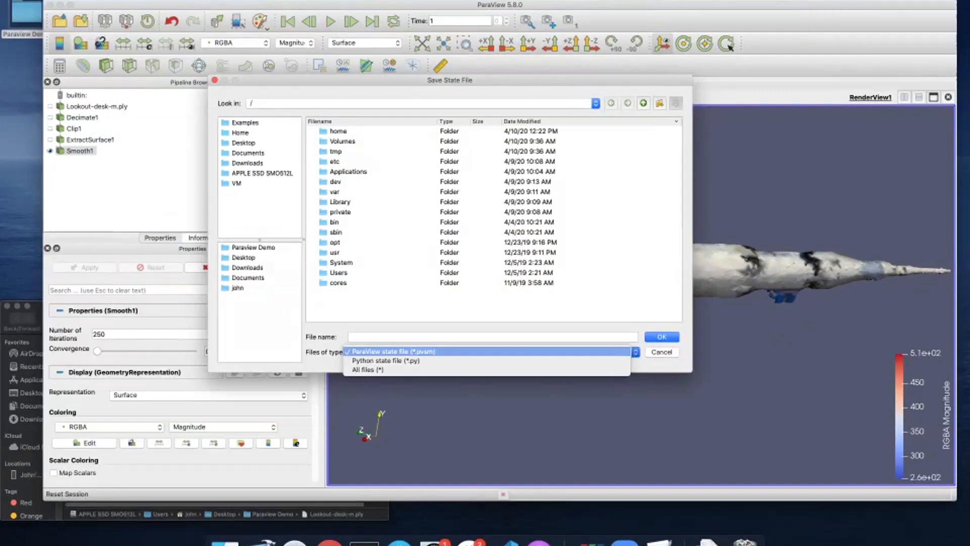
{"action": "key", "text": "Escape"}
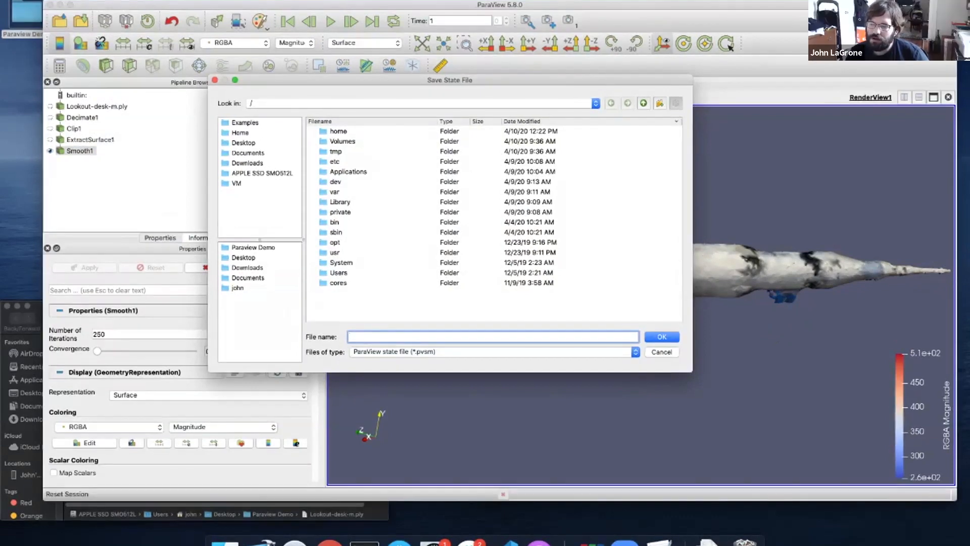
{"action": "left_click", "coordinate": [493, 352]}
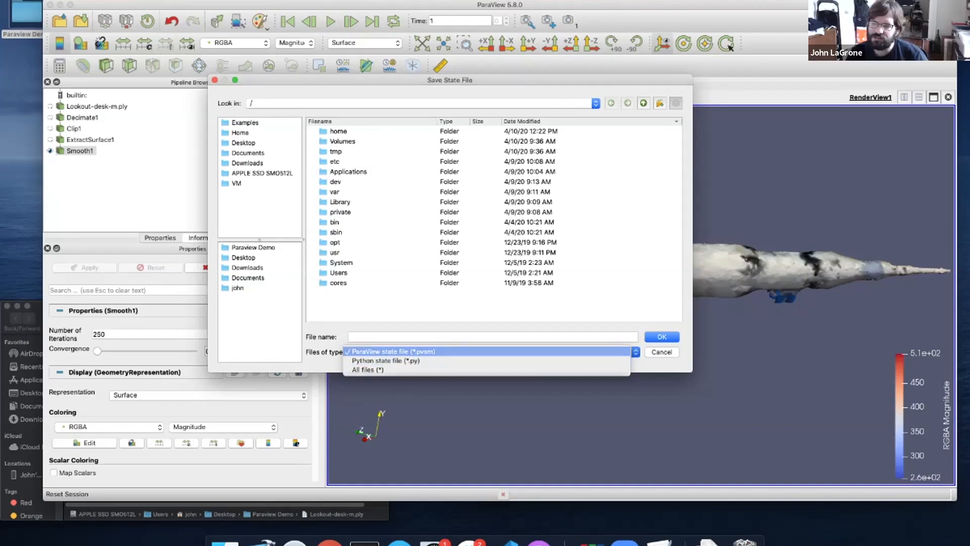
{"action": "left_click", "coordinate": [394, 352]}
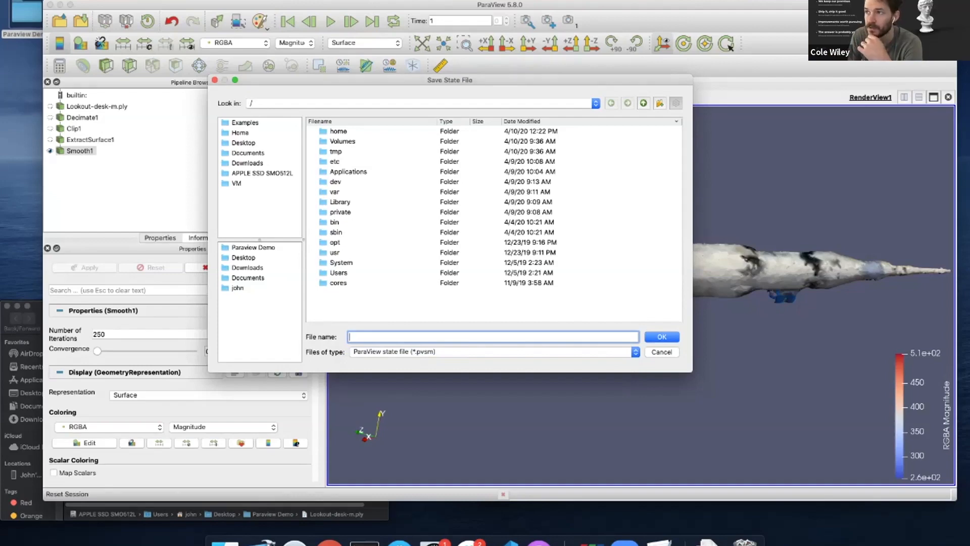
{"action": "left_click", "coordinate": [493, 352]}
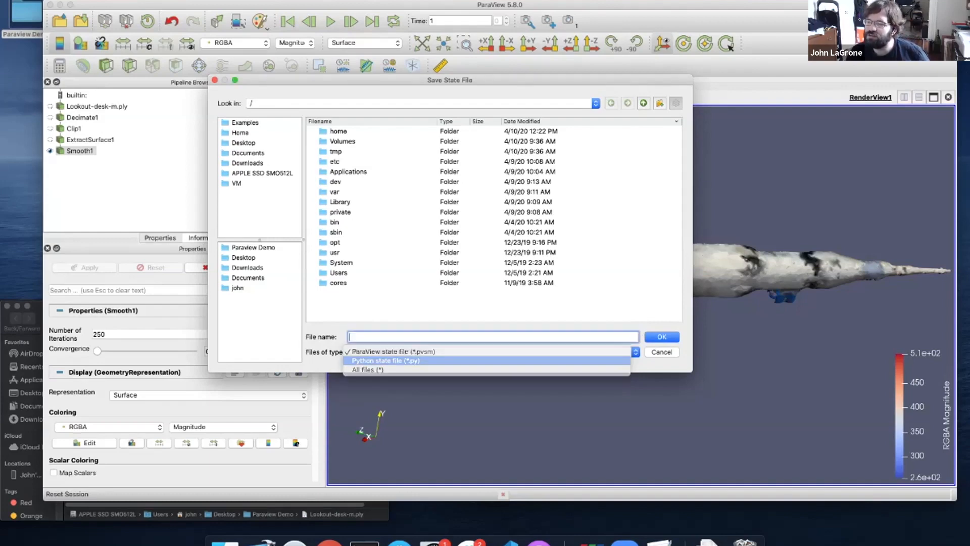
{"action": "left_click", "coordinate": [387, 360]}
Save the state as test_state in the Desktop's Paraview Demo folder
{"action": "type", "text": "tes"}
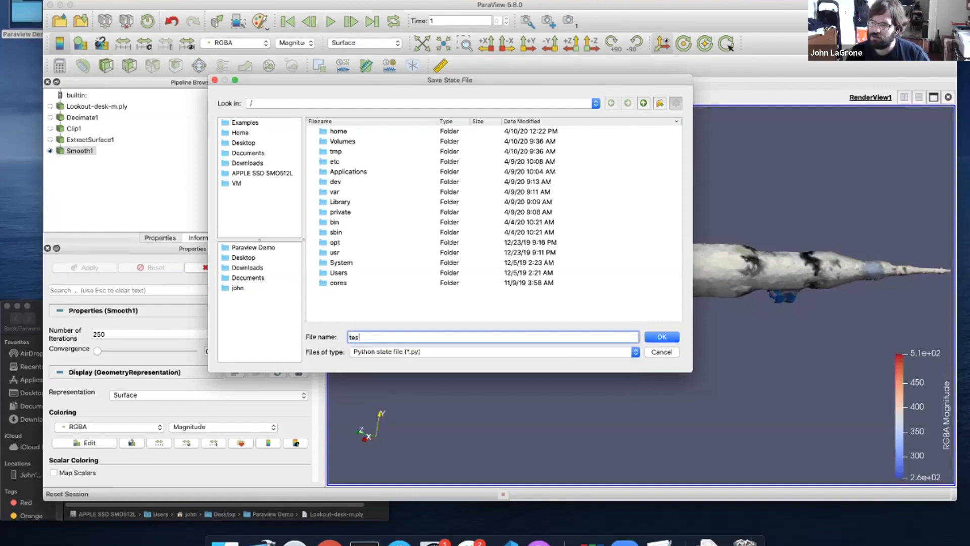
{"action": "type", "text": "t_state"}
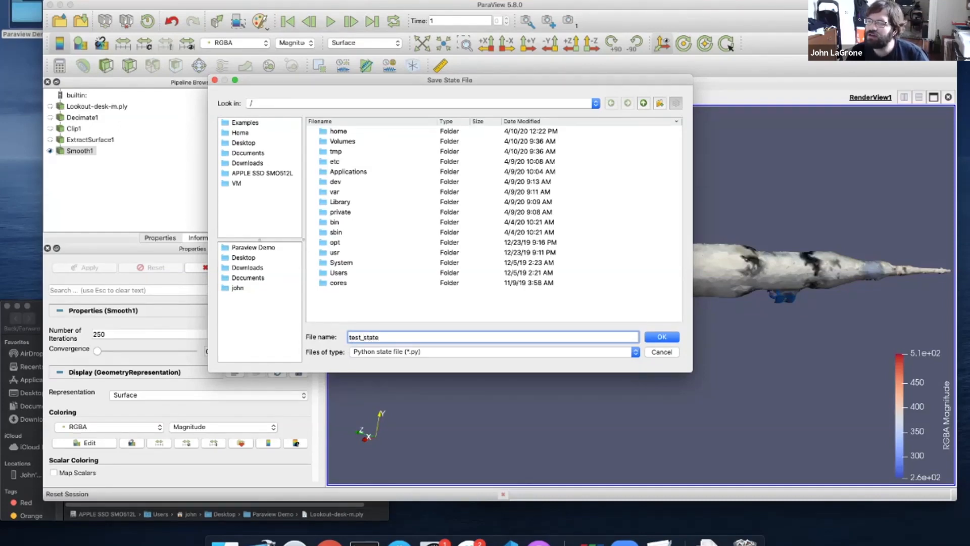
{"action": "double_click", "coordinate": [243, 143]}
{"action": "double_click", "coordinate": [345, 132]}
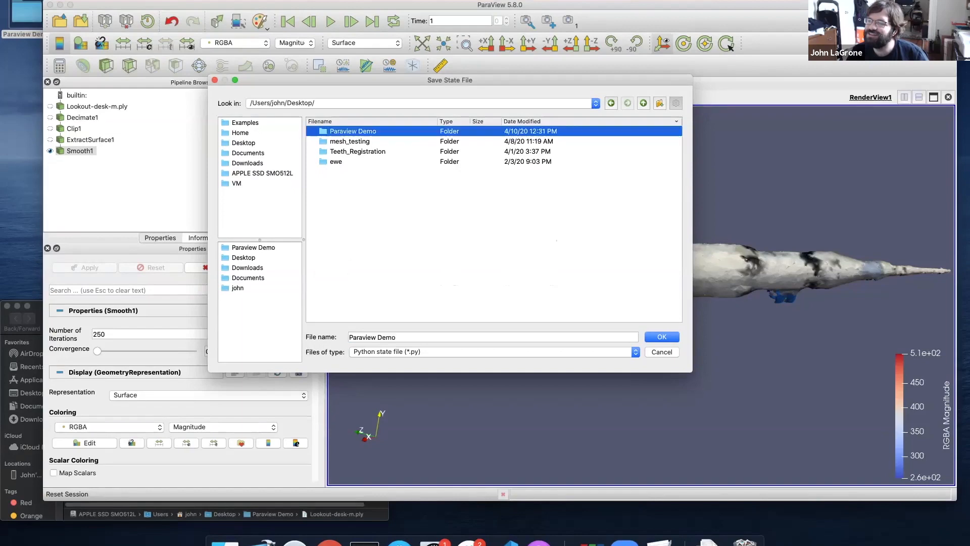
{"action": "left_click", "coordinate": [394, 337]}
{"action": "type", "text": "test_state"}
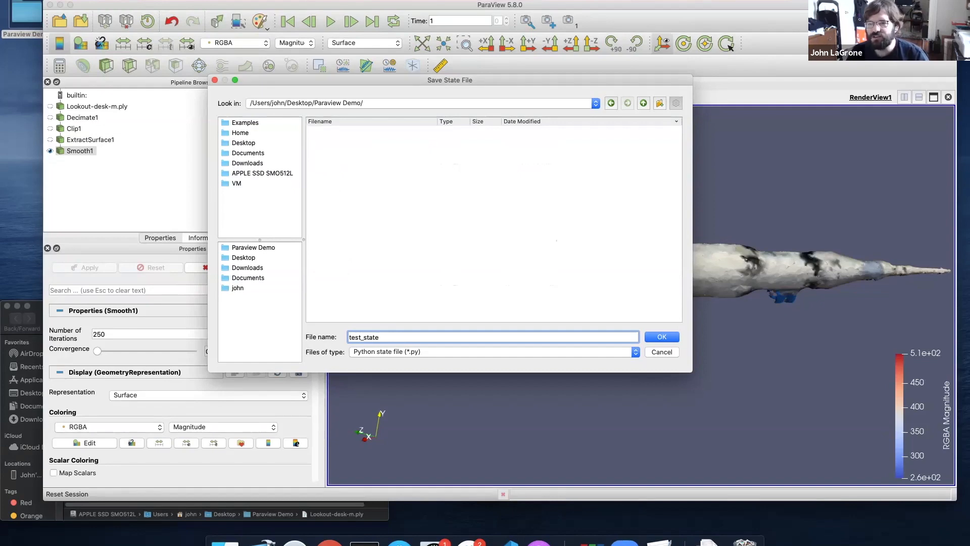
{"action": "key", "text": "Return"}
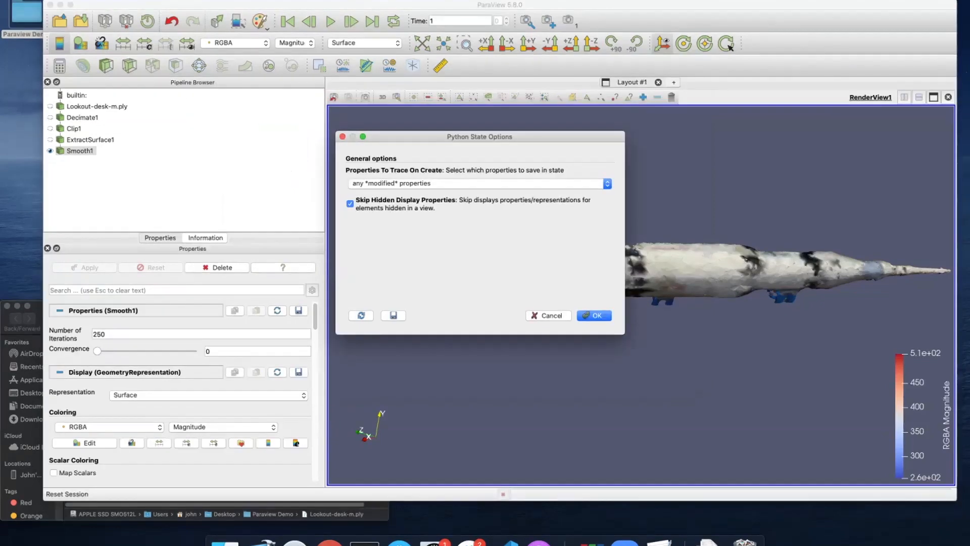
Choose to save all properties in the Python state options, then quit ParaView
{"action": "left_click", "coordinate": [477, 183]}
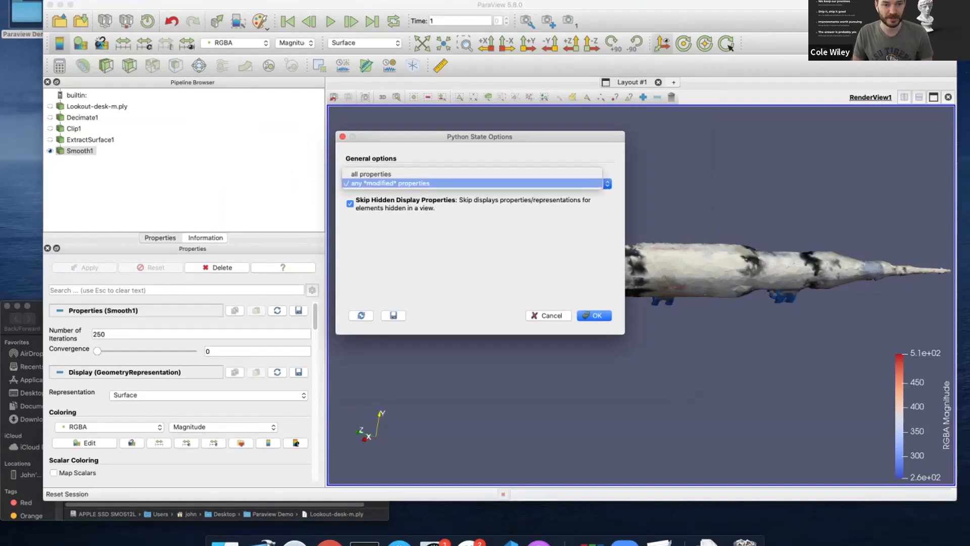
{"action": "left_click", "coordinate": [371, 175]}
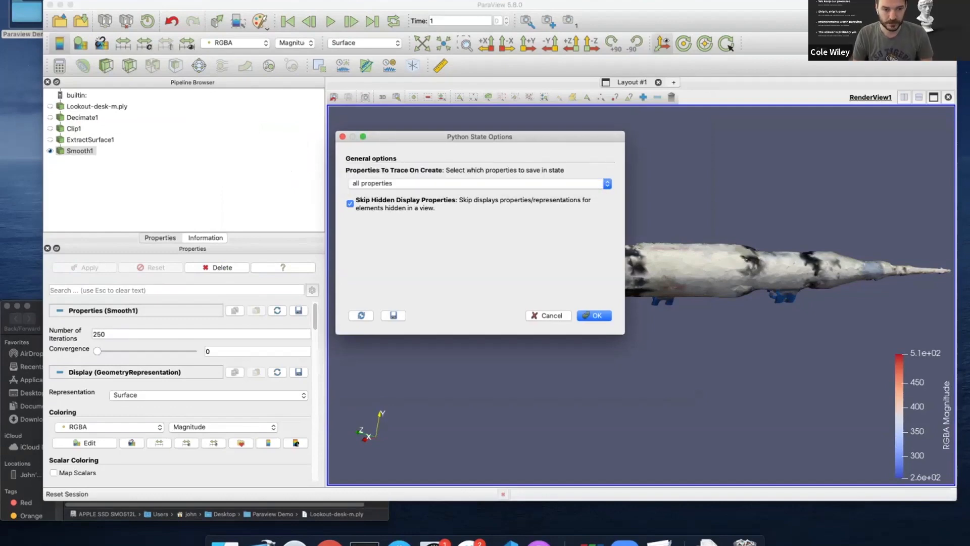
{"action": "key", "text": "Return"}
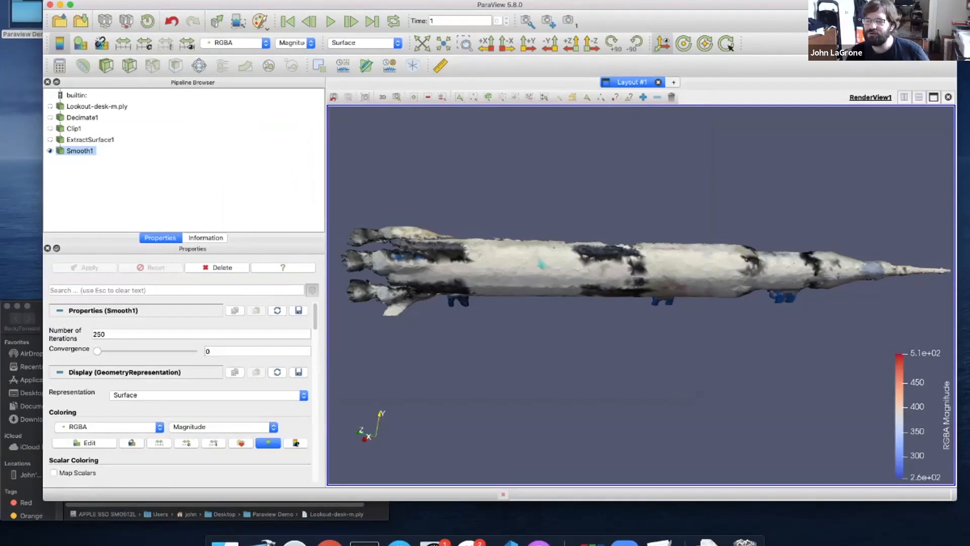
{"action": "left_click", "coordinate": [50, 4]}
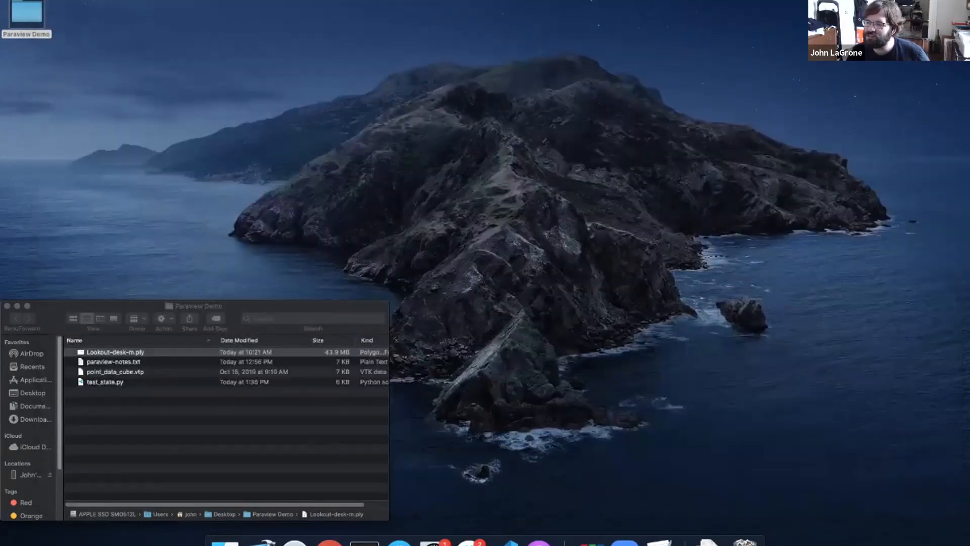
Relaunch ParaView and load test_state.py from the Paraview Demo folder via File > Load State
{"action": "left_click", "coordinate": [589, 540]}
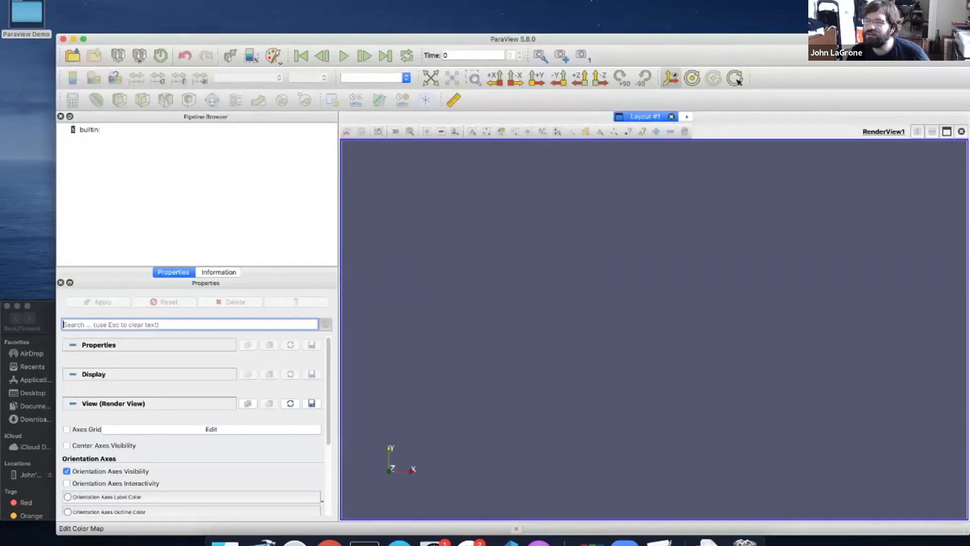
{"action": "left_click", "coordinate": [74, 0]}
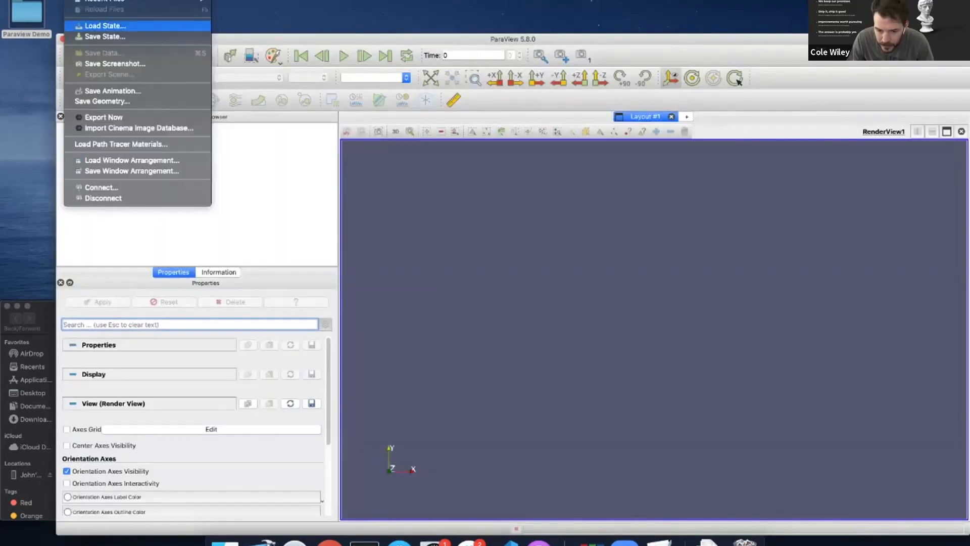
{"action": "left_click", "coordinate": [101, 25]}
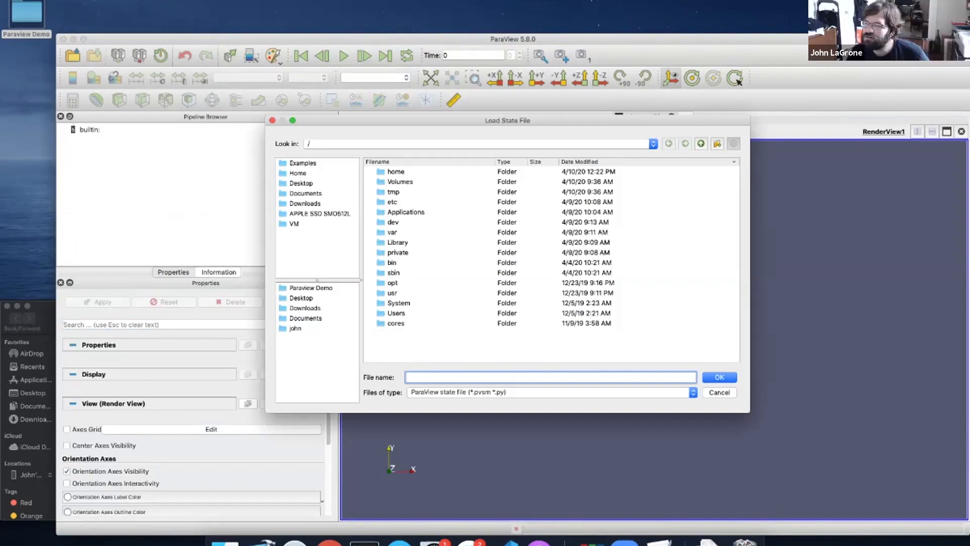
{"action": "left_click", "coordinate": [311, 288]}
{"action": "left_click", "coordinate": [407, 172]}
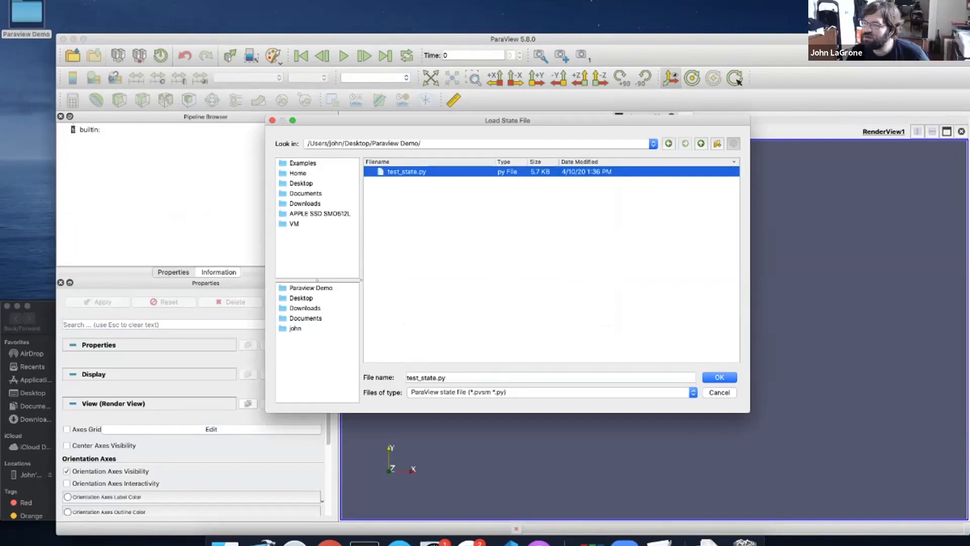
{"action": "key", "text": "Return"}
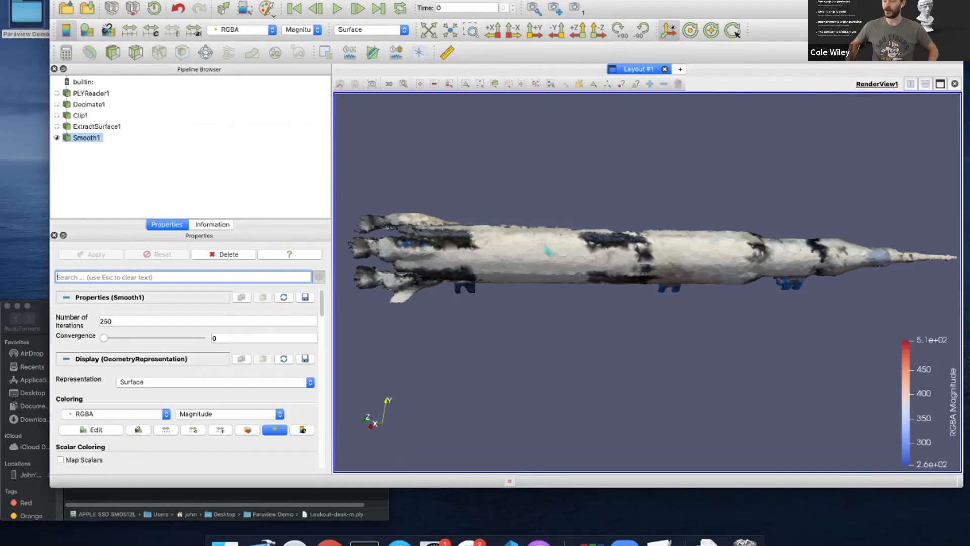
Switch to the Paraview Demo Finder window and right-click test_state.py
{"action": "key", "text": "super+Tab"}
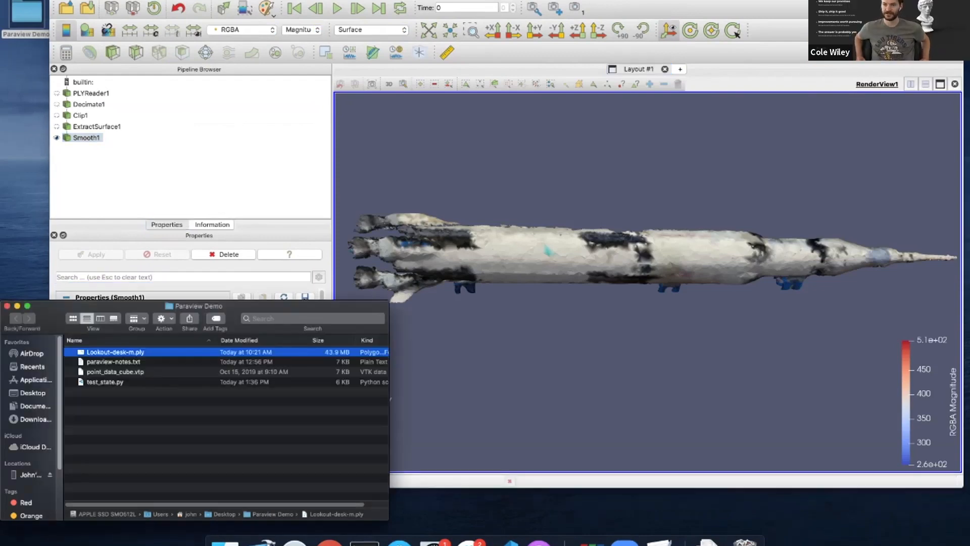
{"action": "left_click", "coordinate": [110, 382]}
{"action": "right_click", "coordinate": [111, 382]}
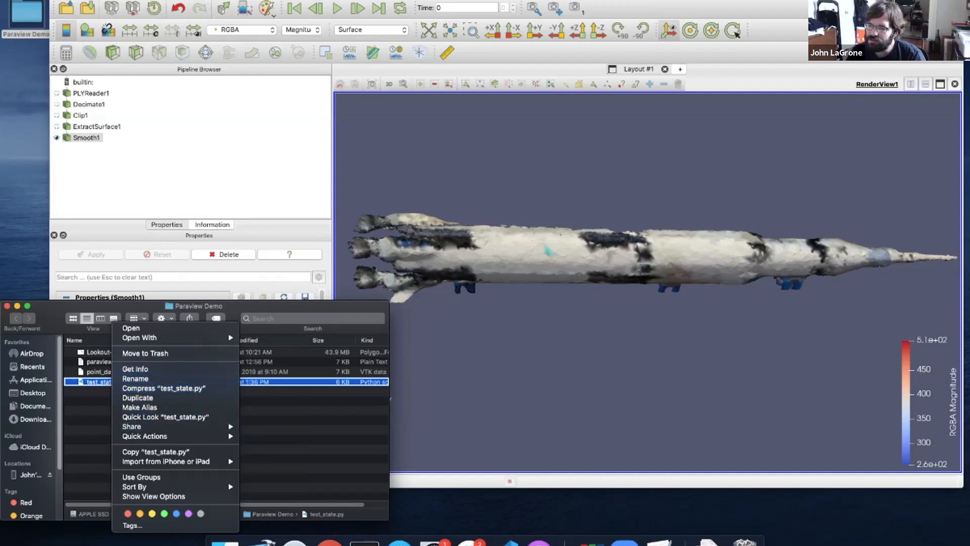
Open test_state.py in Visual Studio Code, scroll through the script, and drag the editor off screen
{"action": "mouse_move", "coordinate": [151, 338]}
{"action": "left_click", "coordinate": [303, 339]}
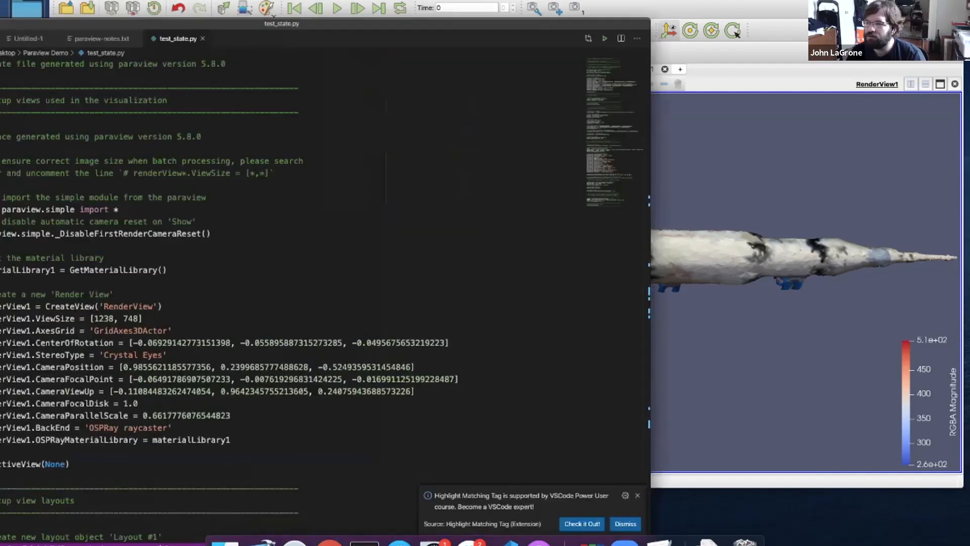
{"action": "scroll", "coordinate": [506, 268], "scroll_direction": "down", "scroll_amount": 20}
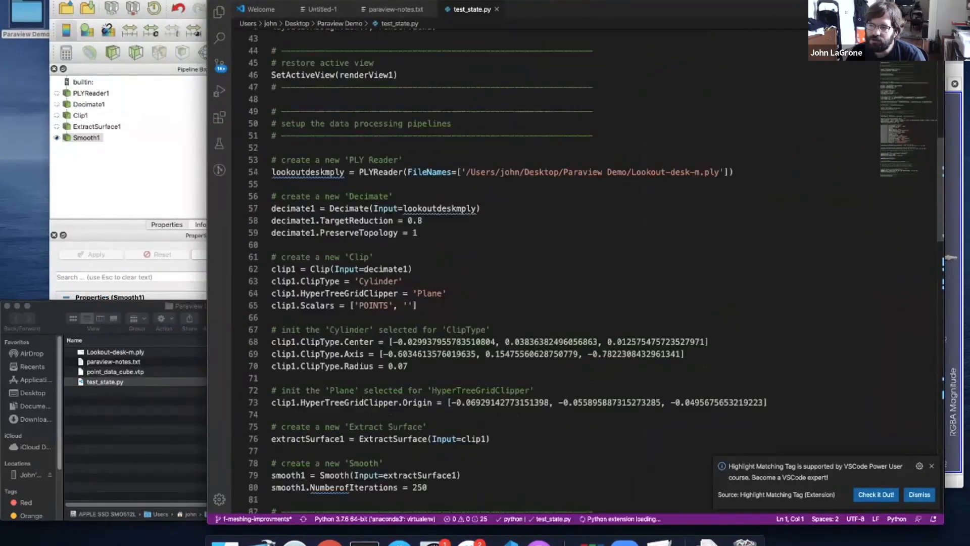
{"action": "scroll", "coordinate": [505, 268], "scroll_direction": "down", "scroll_amount": 8}
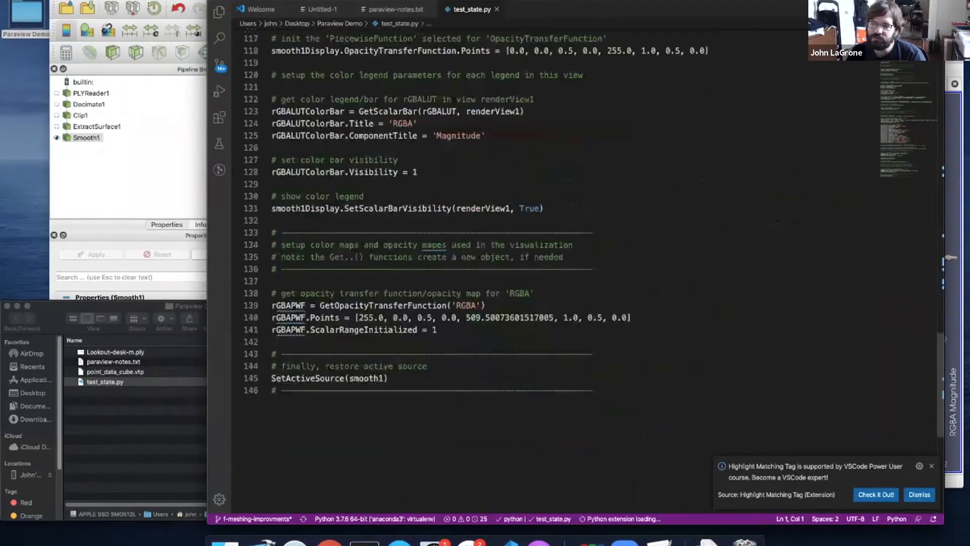
{"action": "scroll", "coordinate": [506, 268], "scroll_direction": "up", "scroll_amount": 14}
{"action": "scroll", "coordinate": [505, 268], "scroll_direction": "up", "scroll_amount": 20}
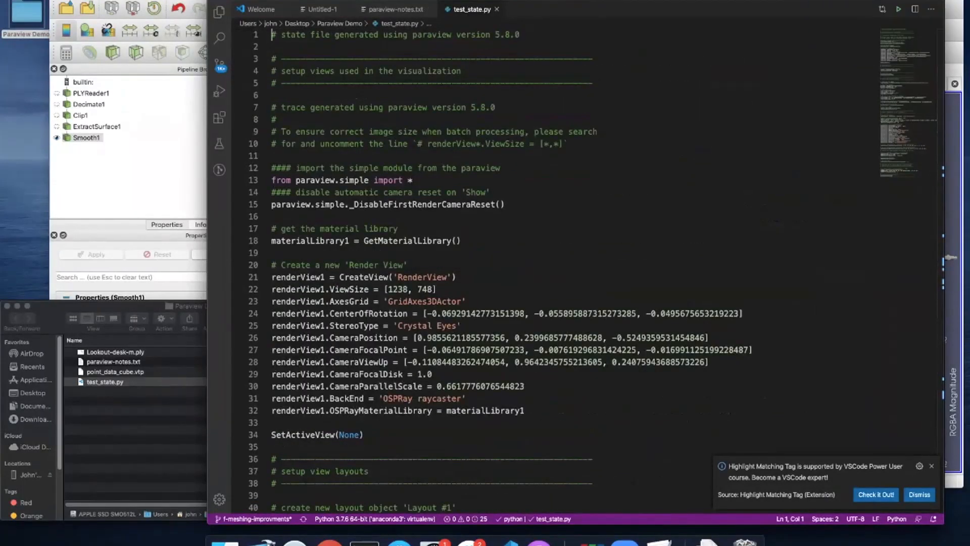
{"action": "left_click_drag", "start_coordinate": [576, 4], "coordinate": [522, 5]}
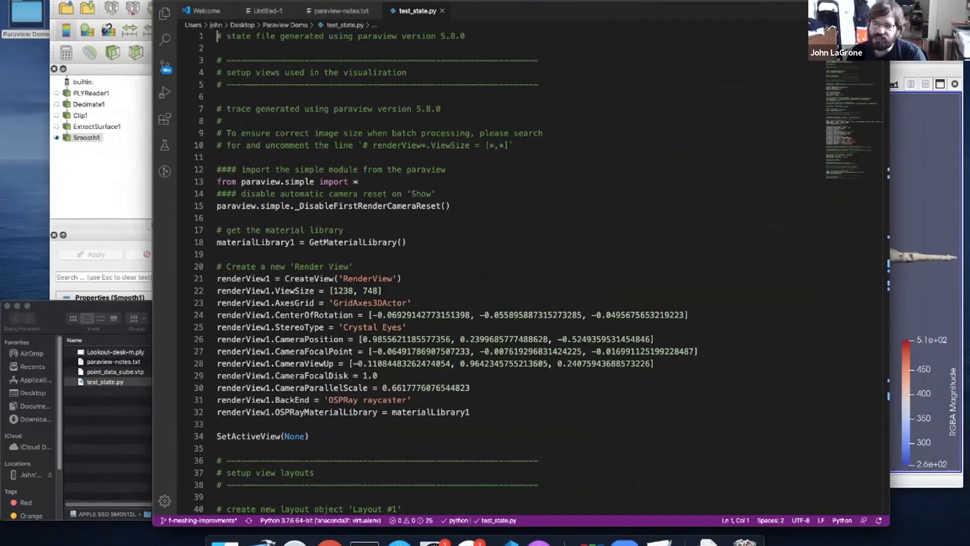
{"action": "left_click_drag", "start_coordinate": [556, 1], "coordinate": [0, 1]}
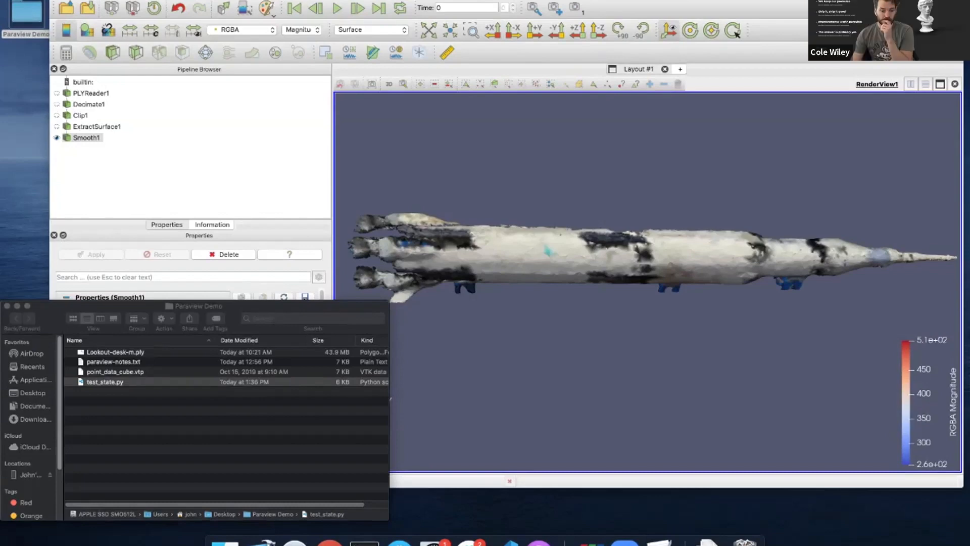
Bring ParaView to the front and orbit the rocket to show its supports
{"action": "left_click", "coordinate": [391, 399]}
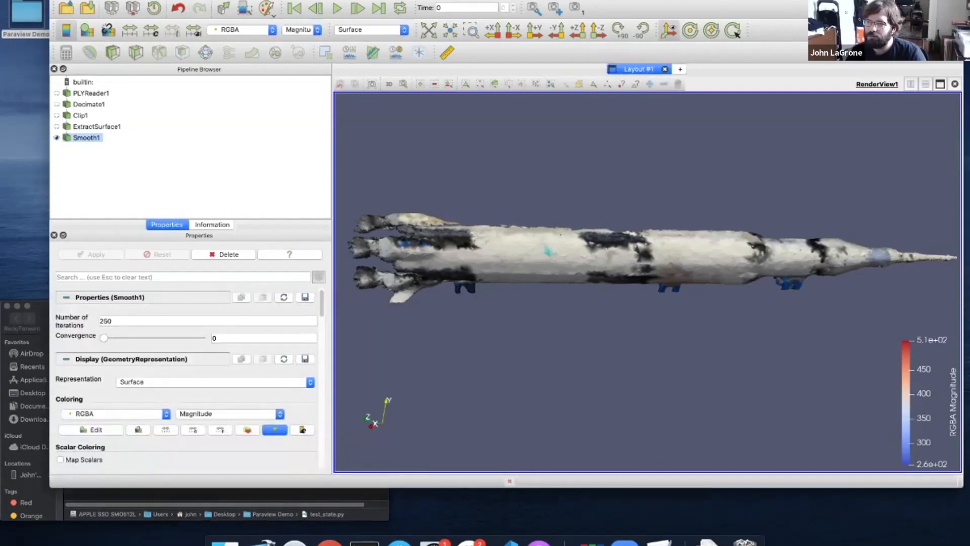
{"action": "left_click_drag", "start_coordinate": [631, 304], "coordinate": [659, 287]}
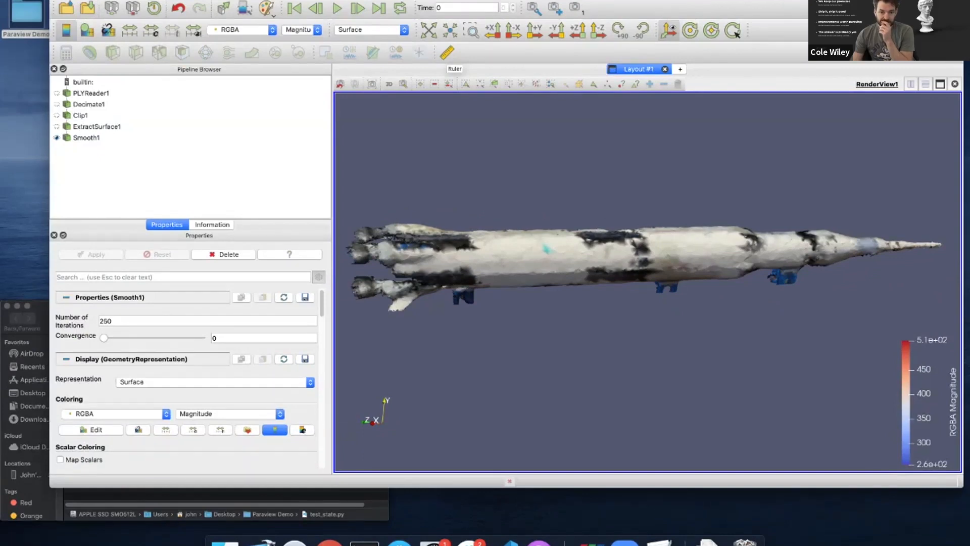
Add a Ruler from the rocket's engine end to its nose tip and apply it, measuring 0.947
{"action": "left_click", "coordinate": [446, 52]}
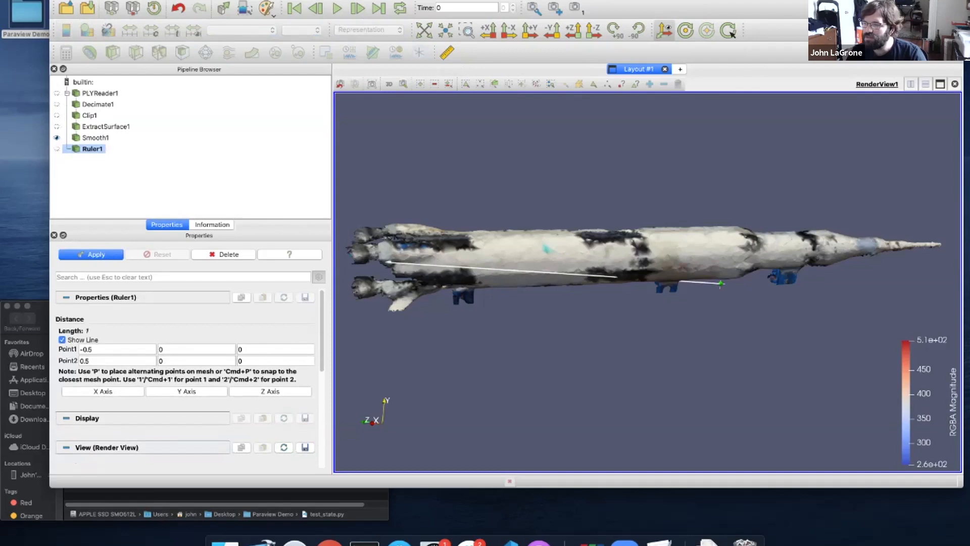
{"action": "left_click_drag", "start_coordinate": [647, 303], "coordinate": [648, 321]}
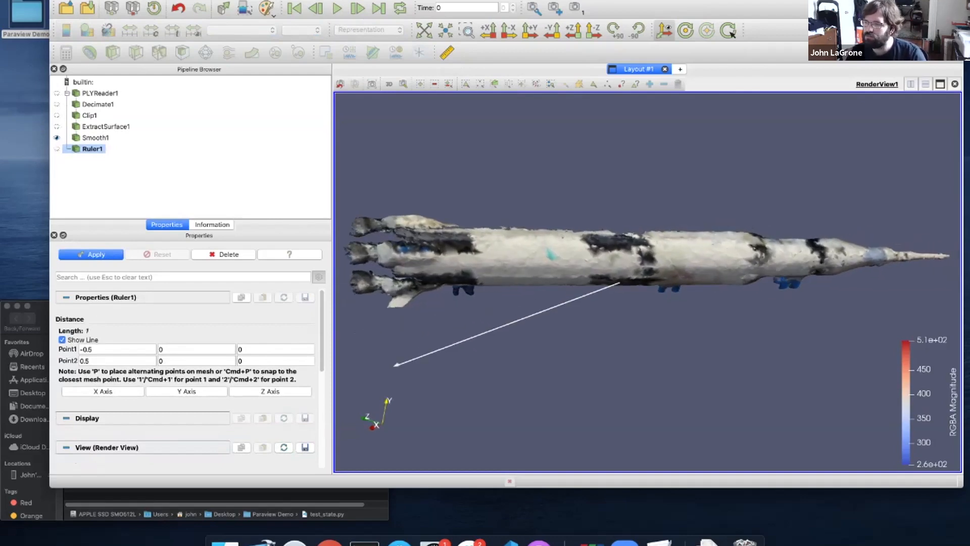
{"action": "key", "text": "p"}
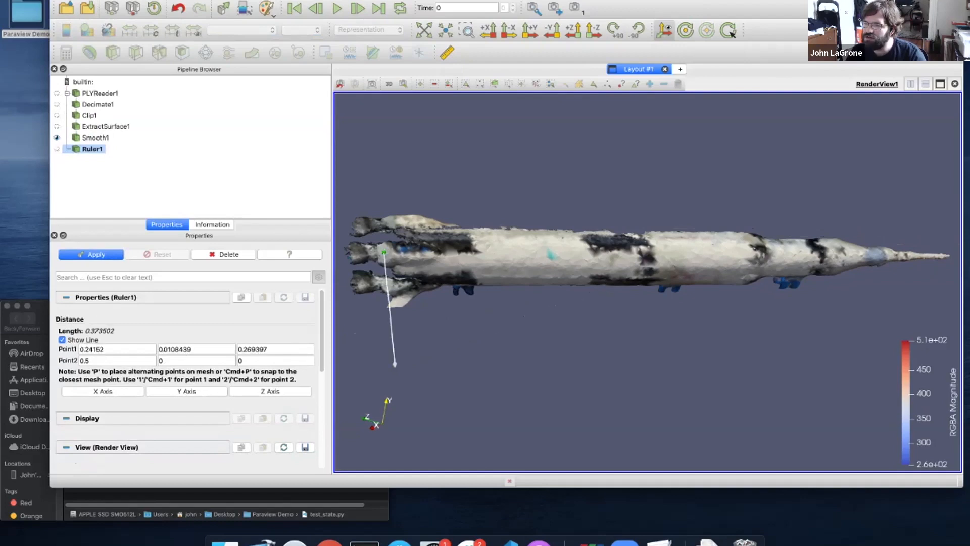
{"action": "left_click_drag", "start_coordinate": [556, 306], "coordinate": [470, 309]}
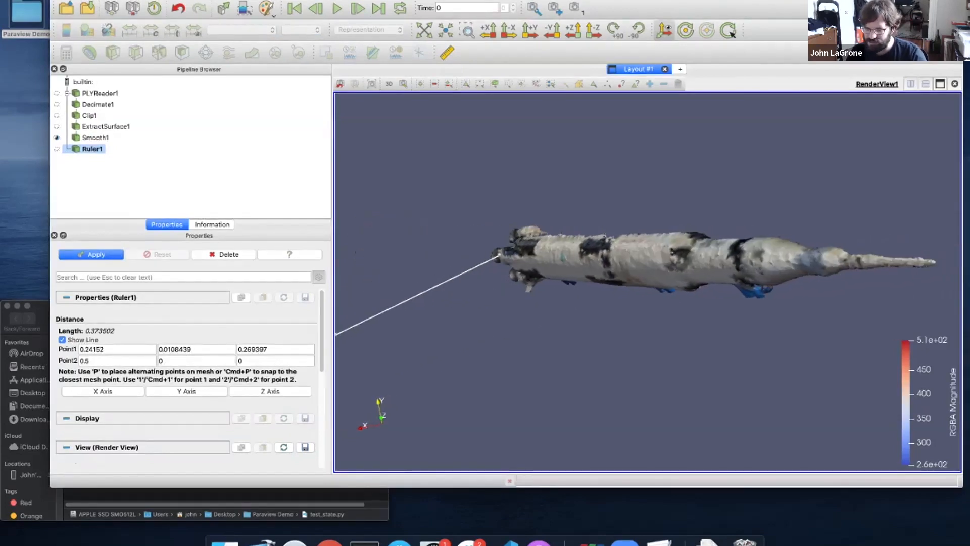
{"action": "key", "text": "p"}
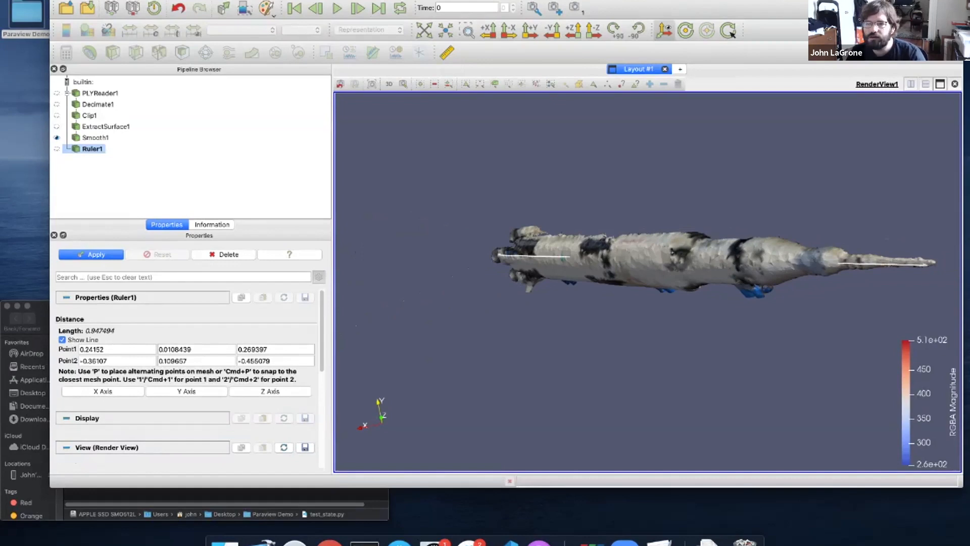
{"action": "left_click_drag", "start_coordinate": [673, 251], "coordinate": [760, 252]}
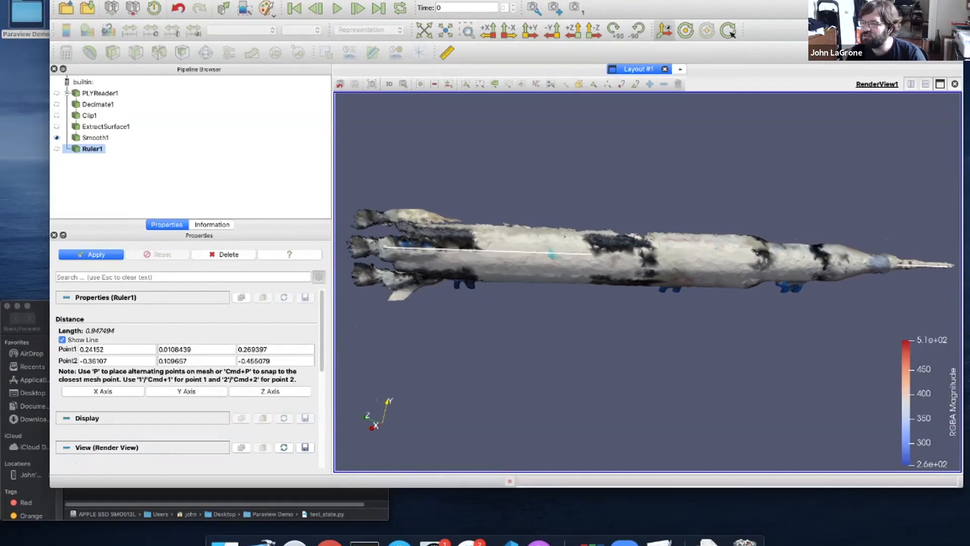
{"action": "left_click_drag", "start_coordinate": [760, 252], "coordinate": [759, 268]}
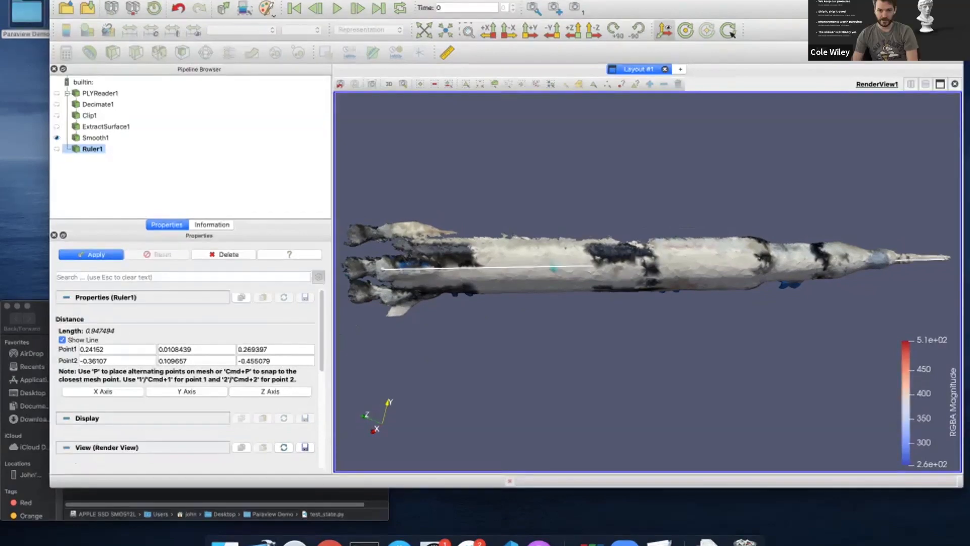
{"action": "left_click", "coordinate": [91, 254]}
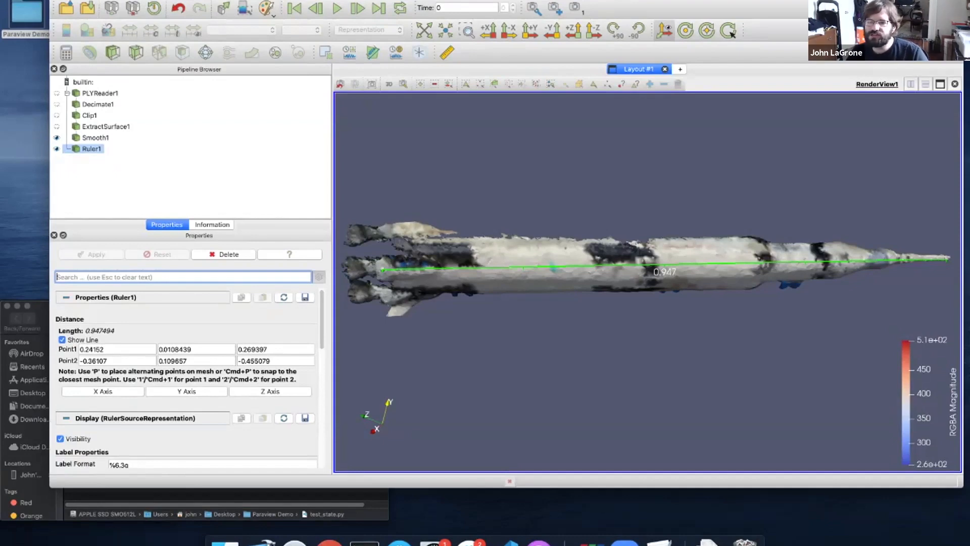
{"action": "left_click_drag", "start_coordinate": [556, 275], "coordinate": [559, 203]}
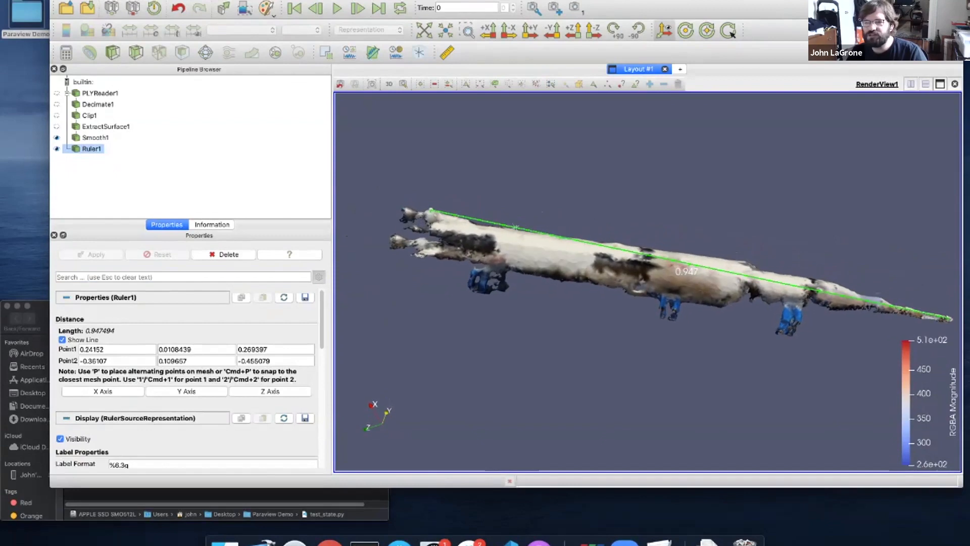
{"action": "left_click_drag", "start_coordinate": [559, 204], "coordinate": [545, 253]}
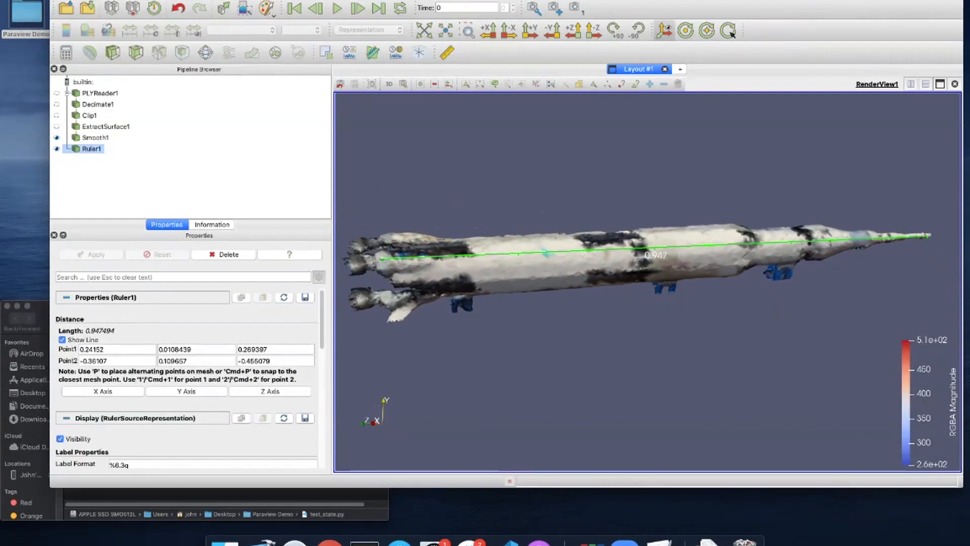
{"action": "left_click_drag", "start_coordinate": [546, 254], "coordinate": [562, 263]}
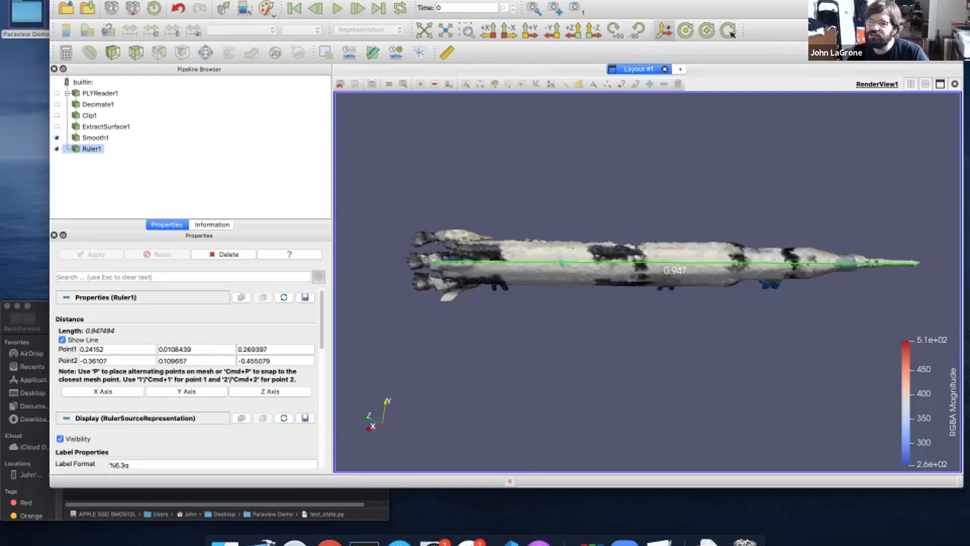
Delete Ruler1 and add a Poly Line Source from Geometric Shapes on Smooth1
{"action": "key", "text": "Delete"}
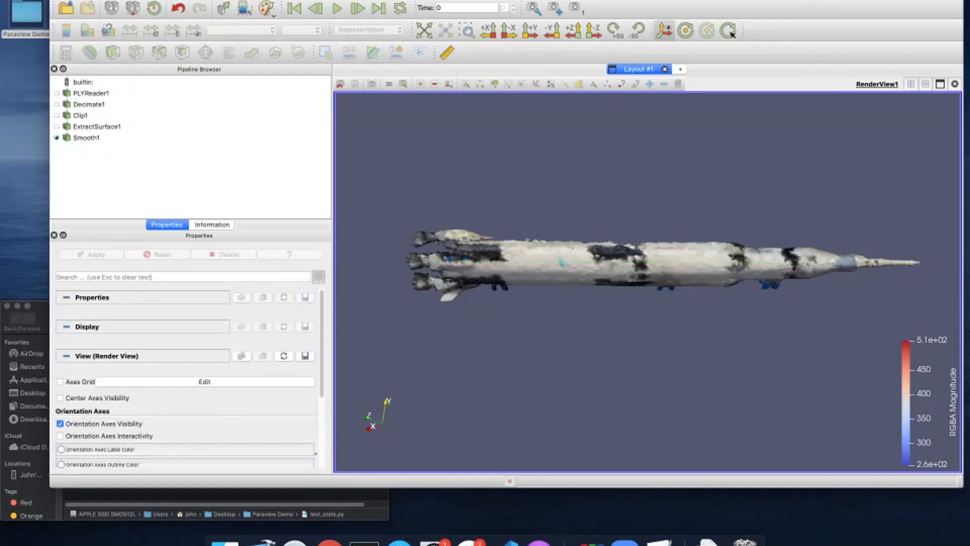
{"action": "left_click", "coordinate": [87, 137]}
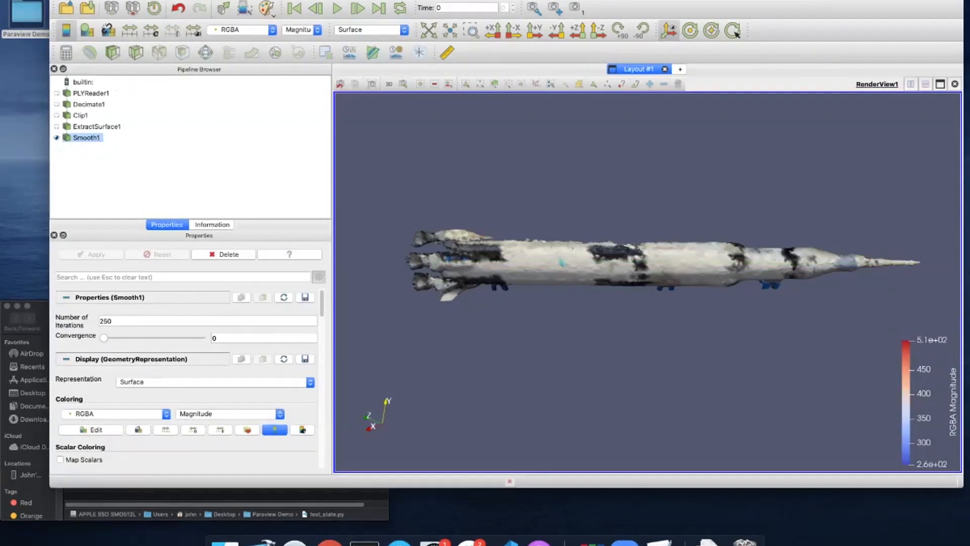
{"action": "left_click", "coordinate": [145, 0]}
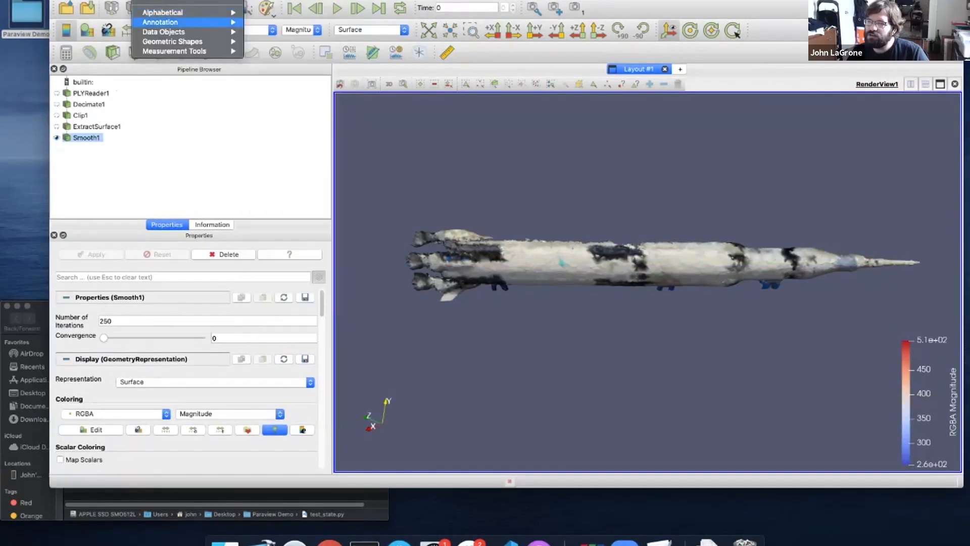
{"action": "mouse_move", "coordinate": [172, 41]}
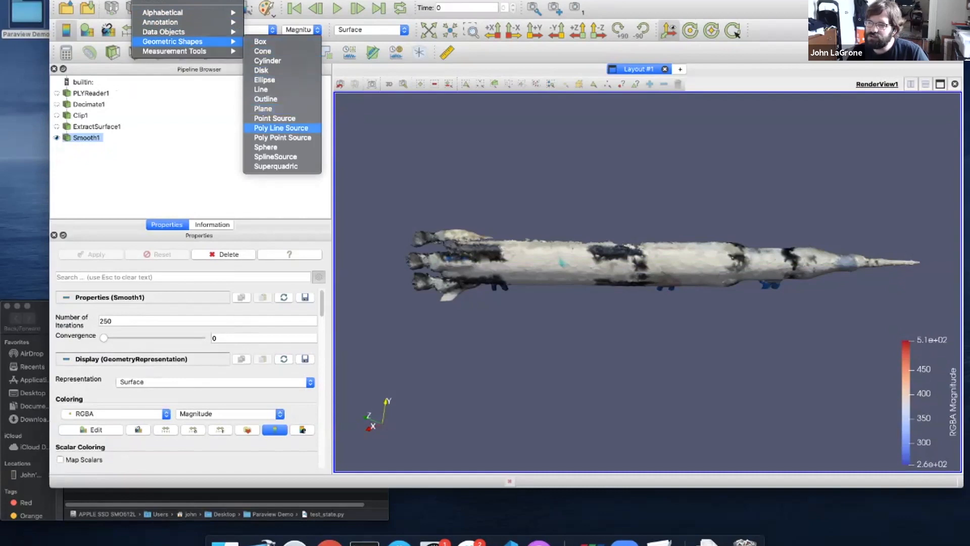
{"action": "left_click", "coordinate": [281, 128]}
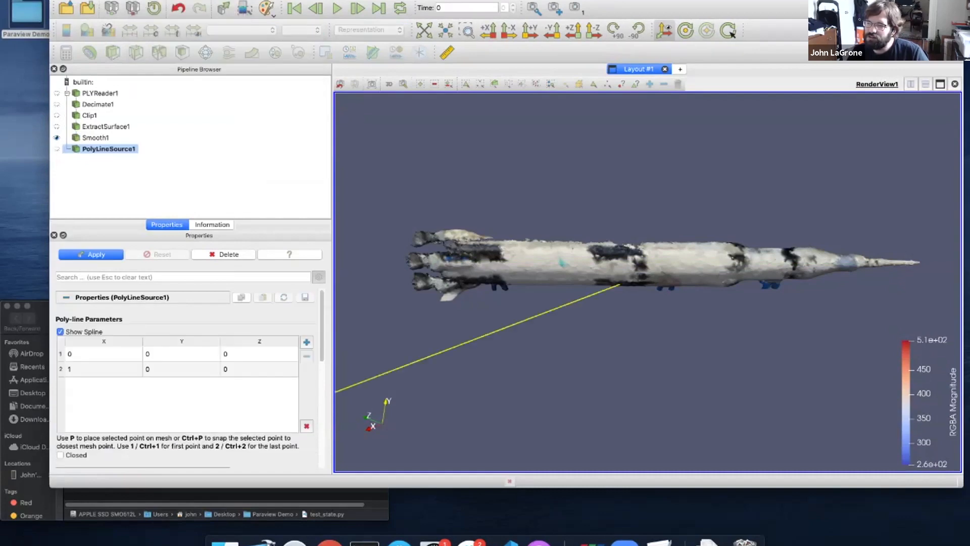
Snap the poly line's first point onto the rocket near its engines, then select the second point
{"action": "left_click_drag", "start_coordinate": [506, 327], "coordinate": [635, 354]}
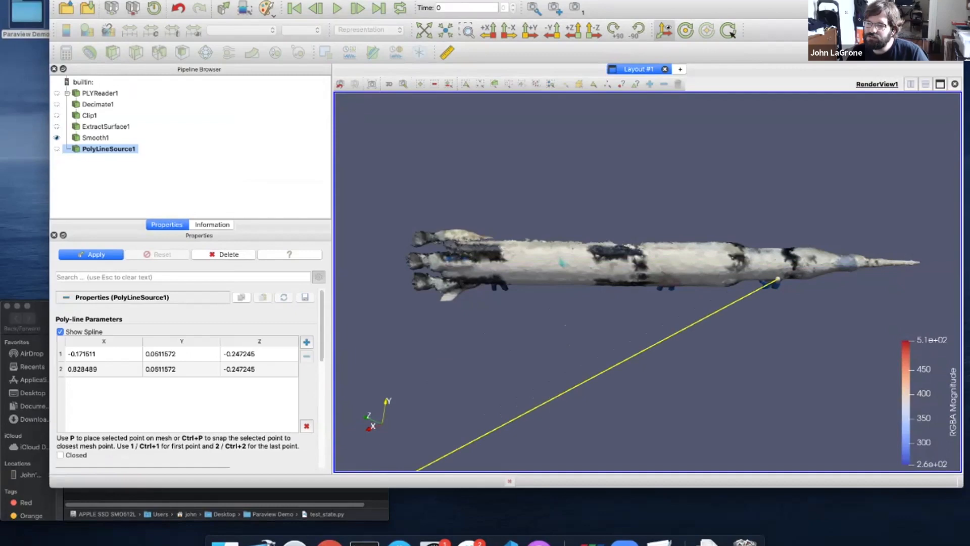
{"action": "left_click", "coordinate": [103, 354]}
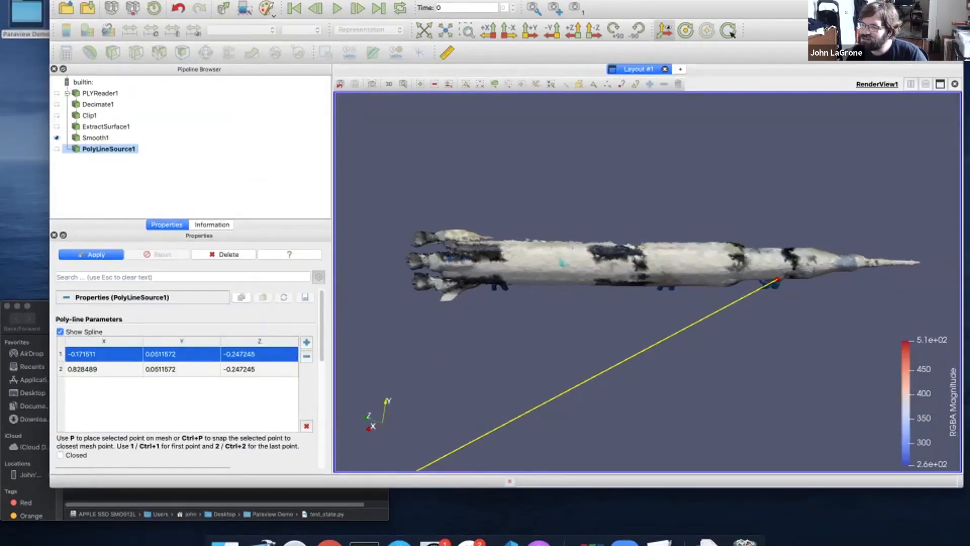
{"action": "key", "text": "p"}
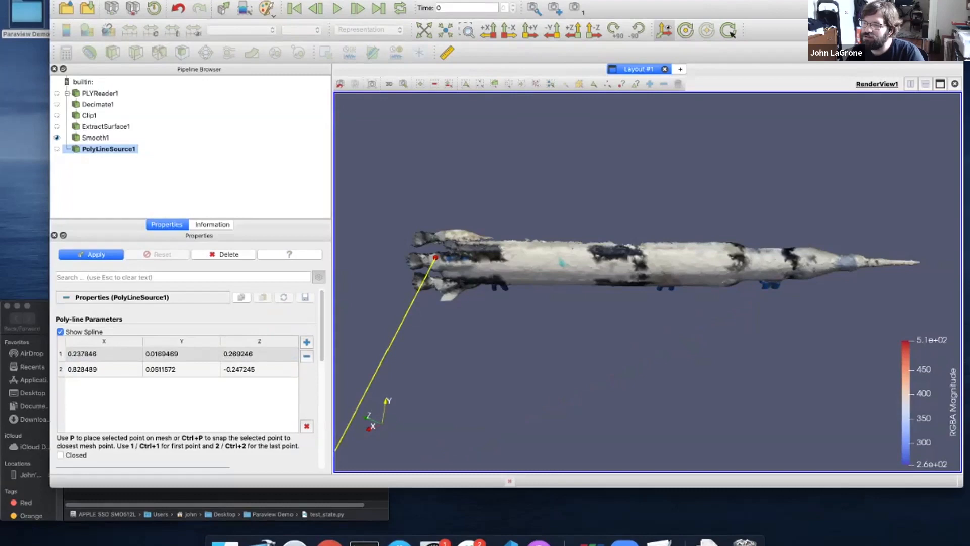
{"action": "left_click_drag", "start_coordinate": [505, 324], "coordinate": [513, 306]}
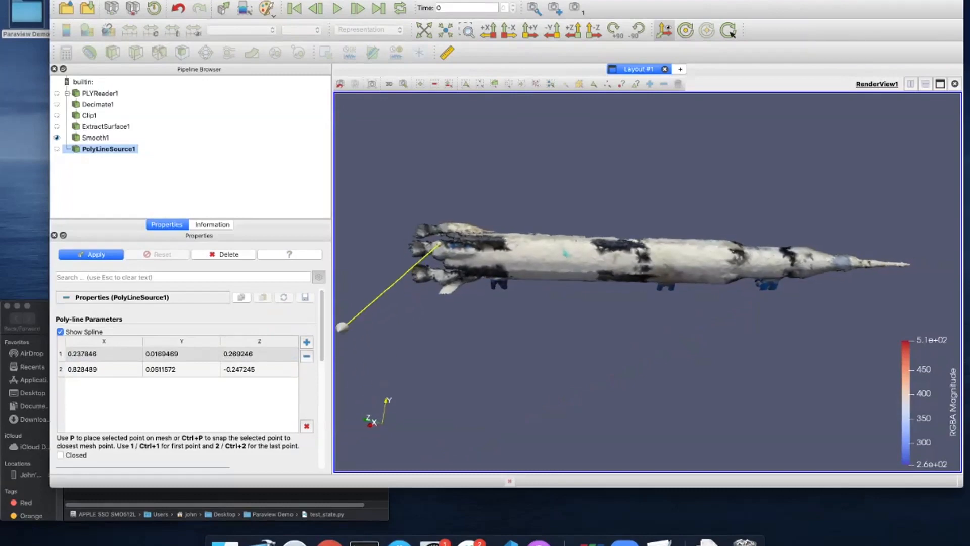
{"action": "key", "text": "2"}
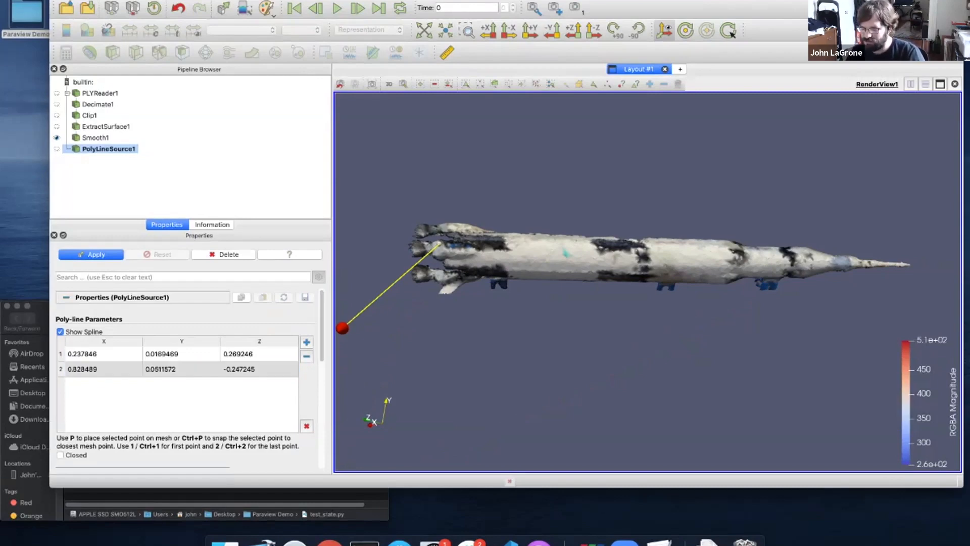
{"action": "left_click_drag", "start_coordinate": [647, 333], "coordinate": [606, 330]}
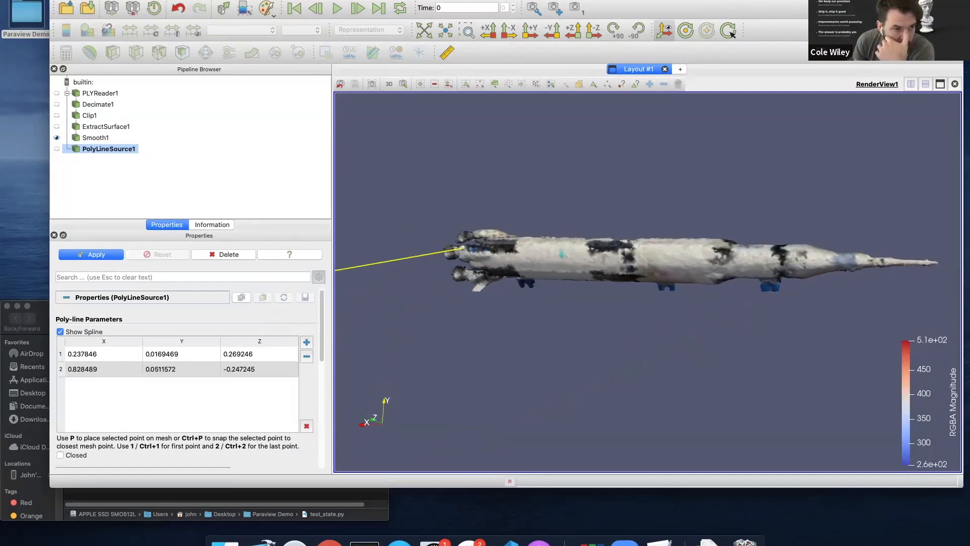
{"action": "left_click", "coordinate": [181, 369]}
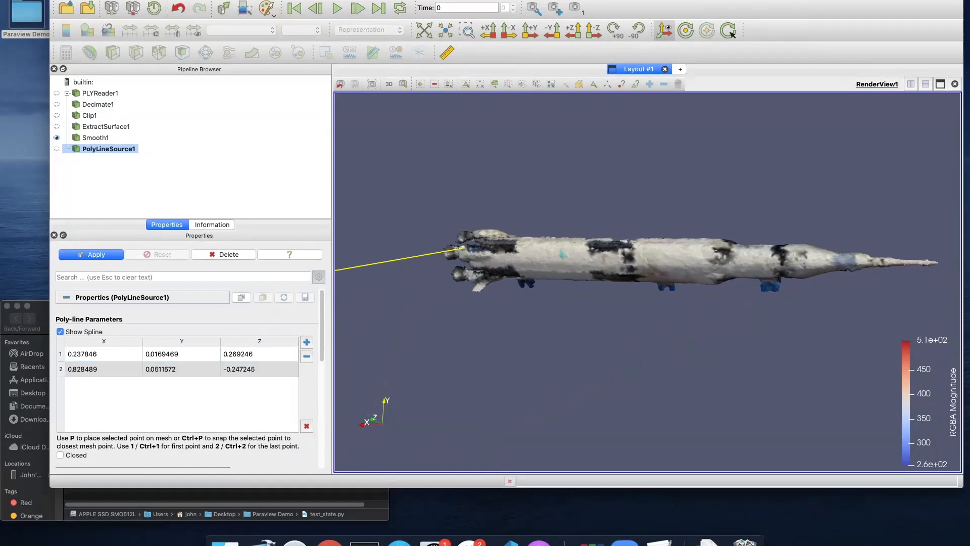
Add a poly line point at the nose, clear the points, and snap point 2 to the nose
{"action": "right_click", "coordinate": [869, 261]}
{"action": "key", "text": "Escape"}
{"action": "left_click", "coordinate": [949, 263], "text": "alt"}
{"action": "left_click_drag", "start_coordinate": [950, 263], "coordinate": [824, 309]}
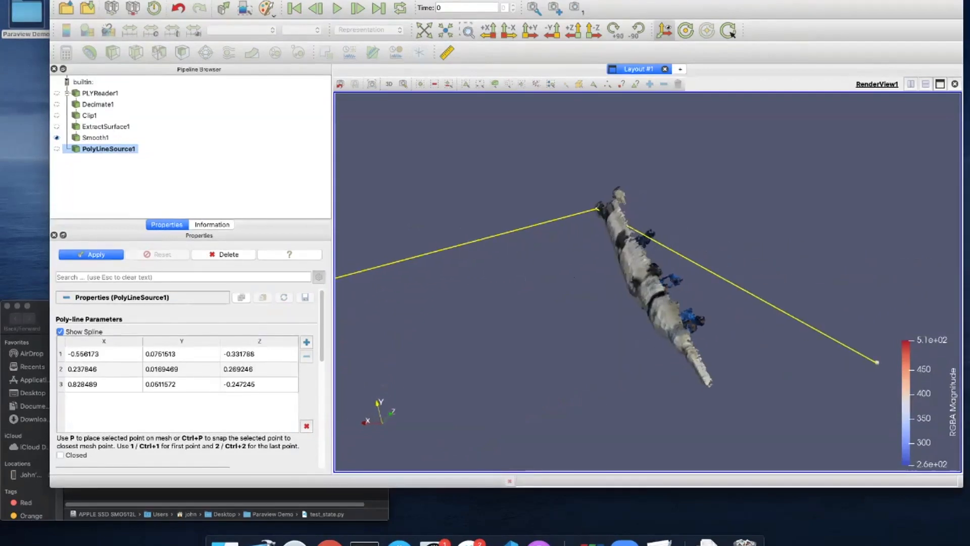
{"action": "left_click", "coordinate": [162, 384]}
{"action": "left_click", "coordinate": [306, 426]}
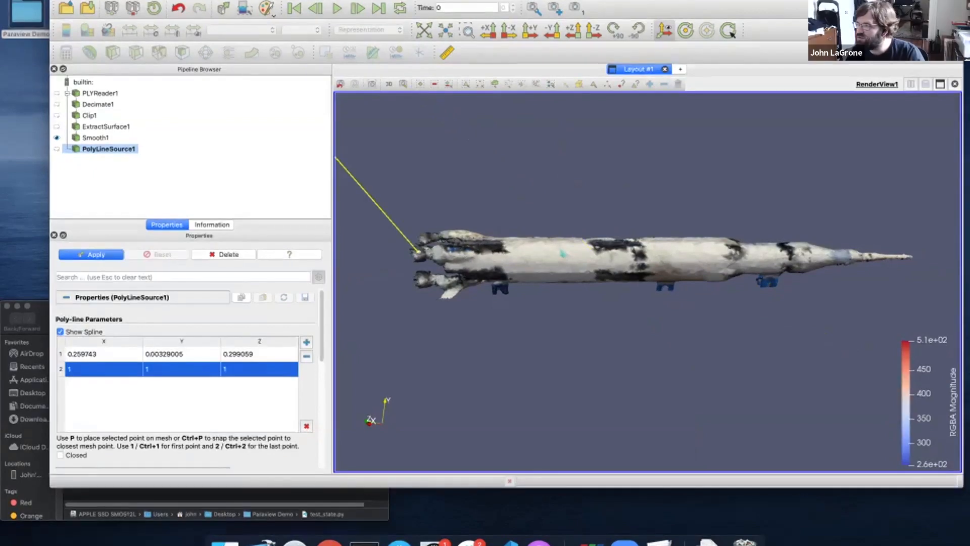
{"action": "key", "text": "p"}
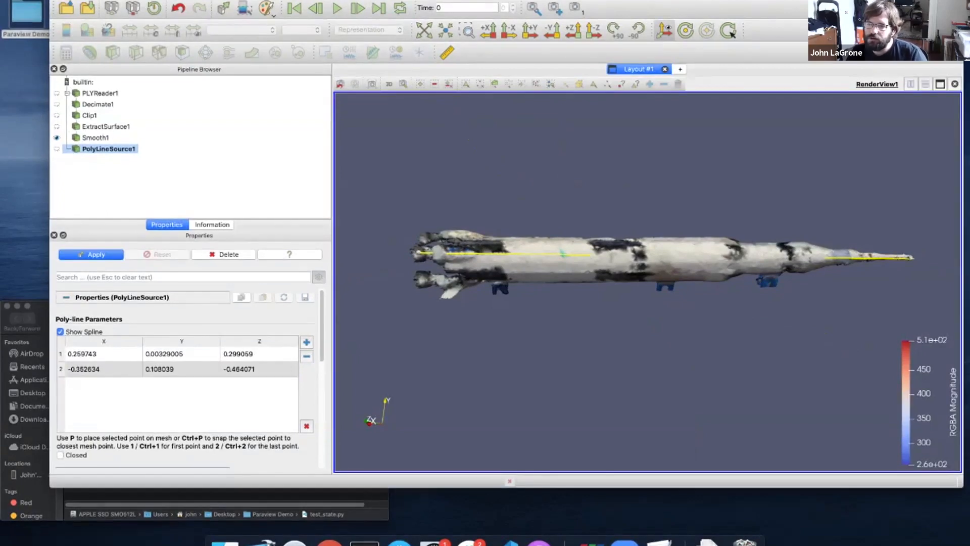
{"action": "scroll", "coordinate": [648, 282], "scroll_direction": "up", "scroll_amount": 2}
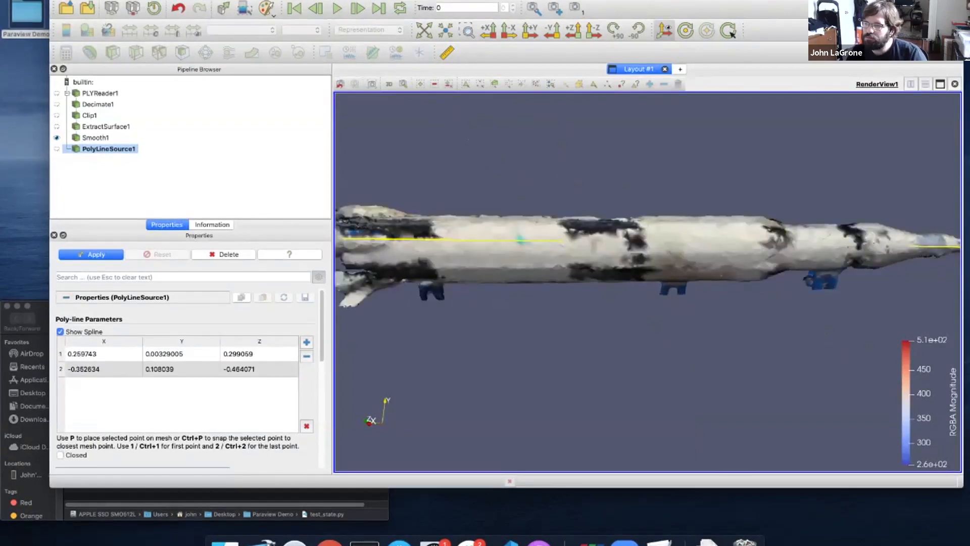
{"action": "left_click_drag", "start_coordinate": [648, 282], "coordinate": [722, 287]}
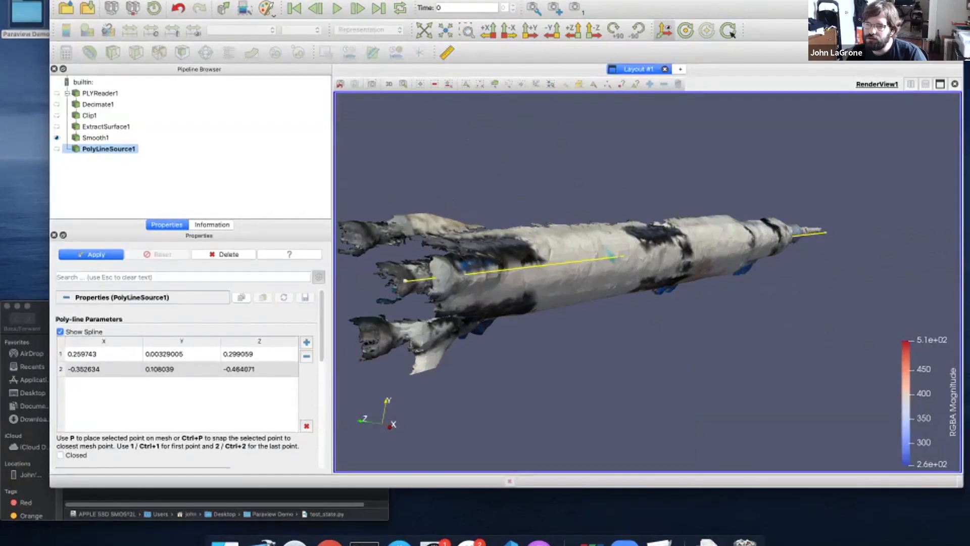
{"action": "middle_click_drag", "start_coordinate": [723, 287], "coordinate": [725, 285]}
{"action": "left_click_drag", "start_coordinate": [725, 285], "coordinate": [711, 321]}
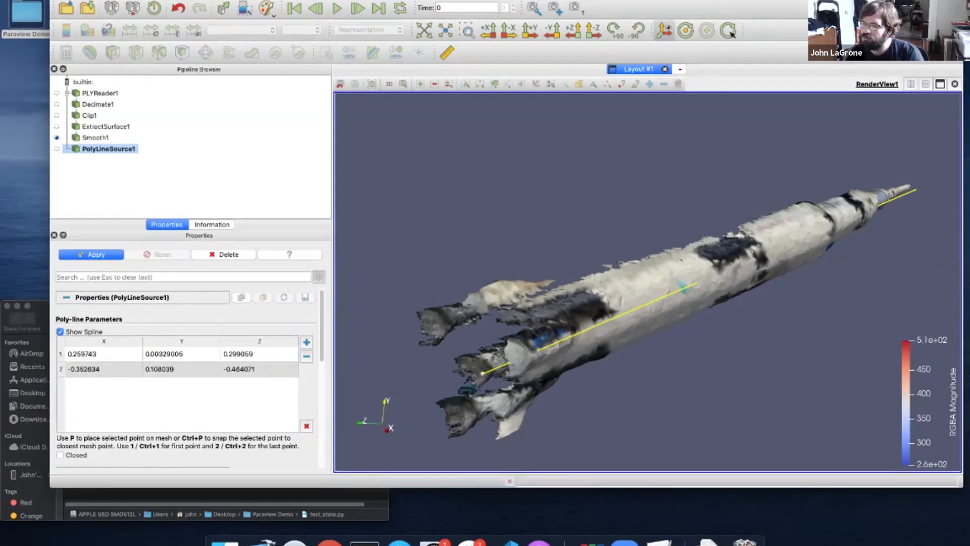
Add and remove poly line points near the base, clearing the list and dismissing the warnings
{"action": "left_click", "coordinate": [104, 354]}
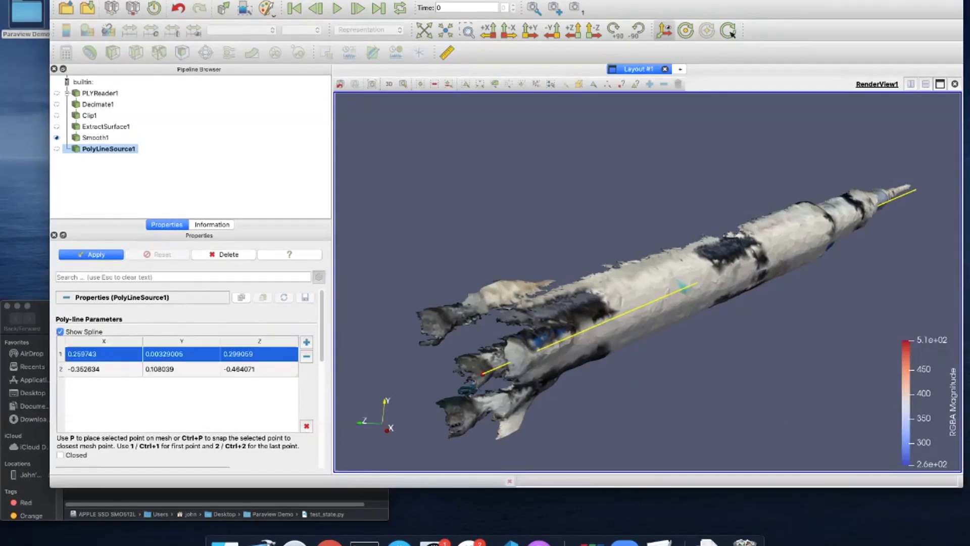
{"action": "left_click", "coordinate": [482, 374], "text": "ctrl"}
{"action": "left_click_drag", "start_coordinate": [515, 392], "coordinate": [462, 390]}
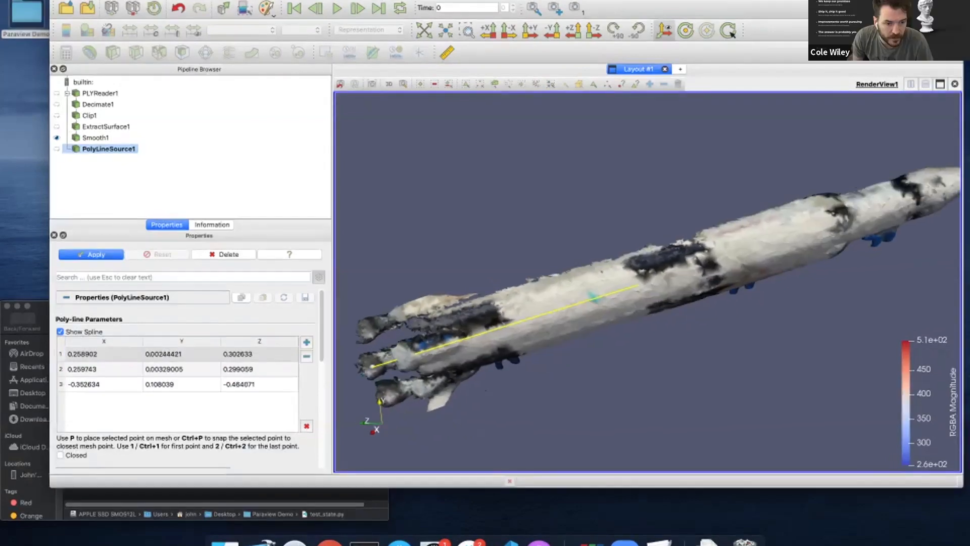
{"action": "left_click", "coordinate": [306, 426]}
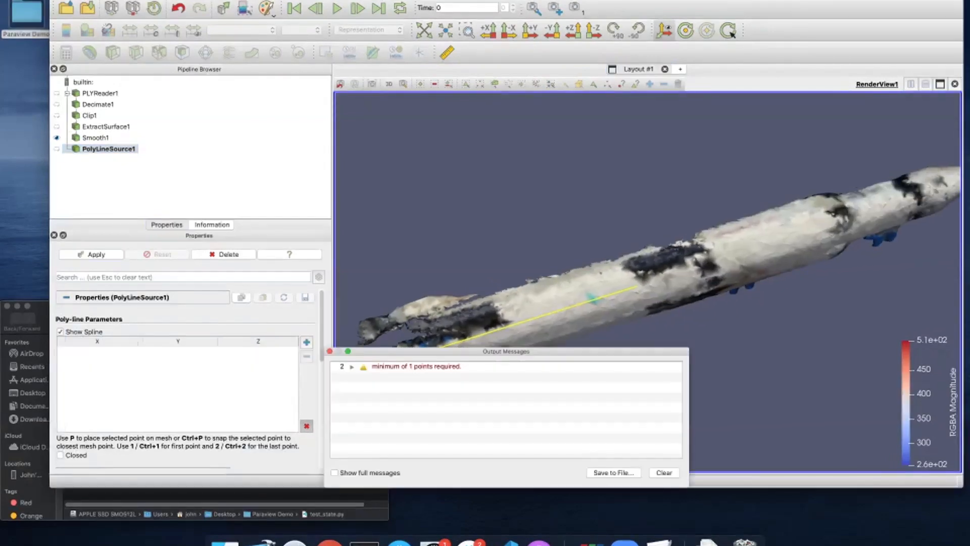
{"action": "left_click", "coordinate": [329, 351]}
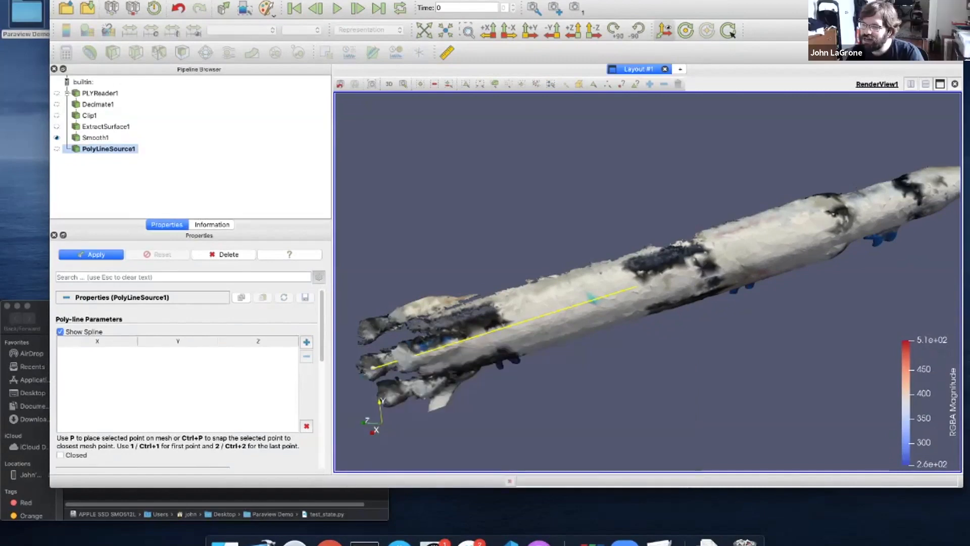
{"action": "left_click_drag", "start_coordinate": [373, 368], "coordinate": [375, 361]}
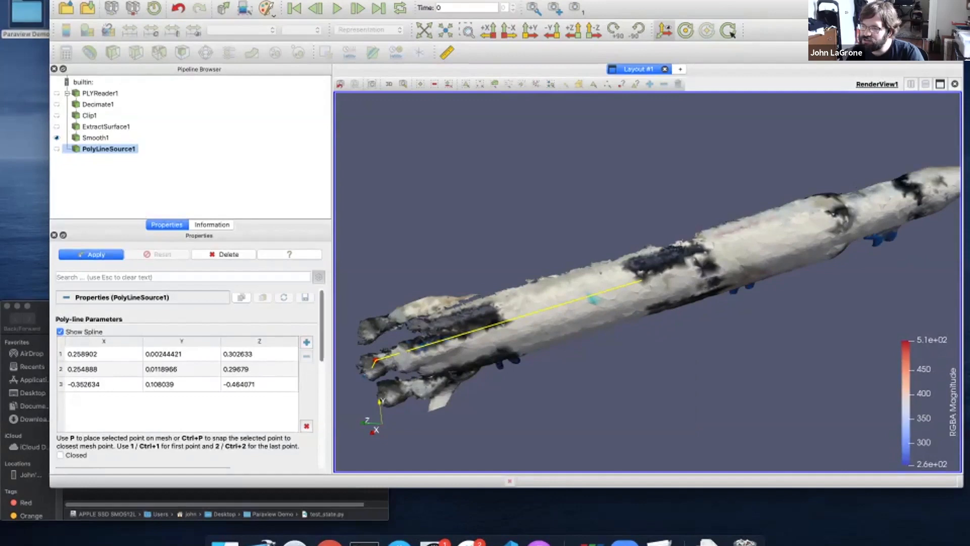
{"action": "left_click", "coordinate": [181, 385]}
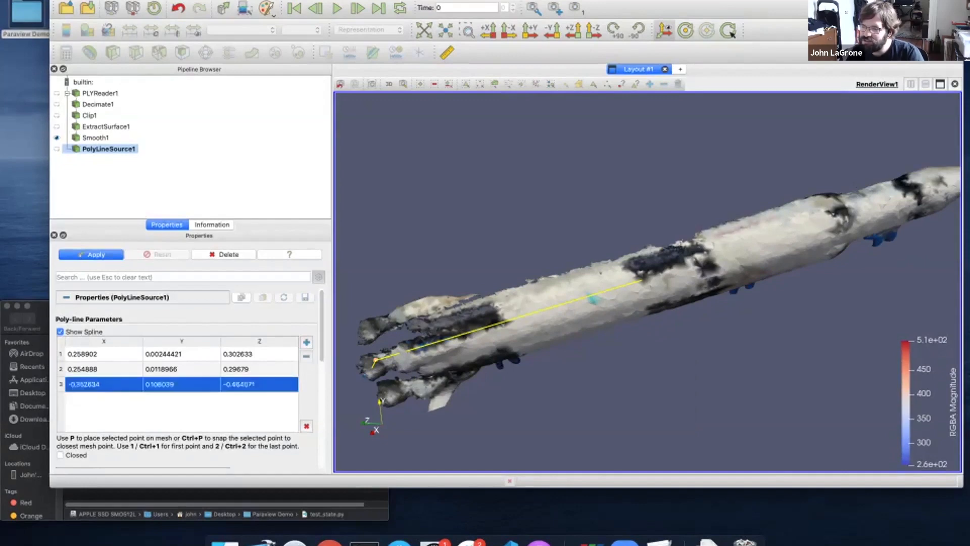
{"action": "left_click", "coordinate": [182, 355]}
{"action": "left_click", "coordinate": [307, 356]}
{"action": "left_click", "coordinate": [307, 426]}
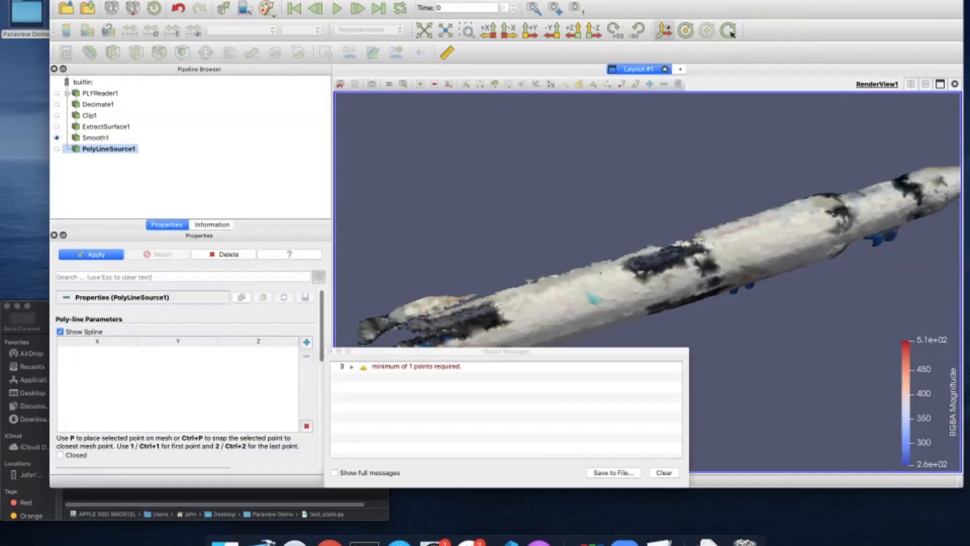
{"action": "left_click", "coordinate": [329, 351]}
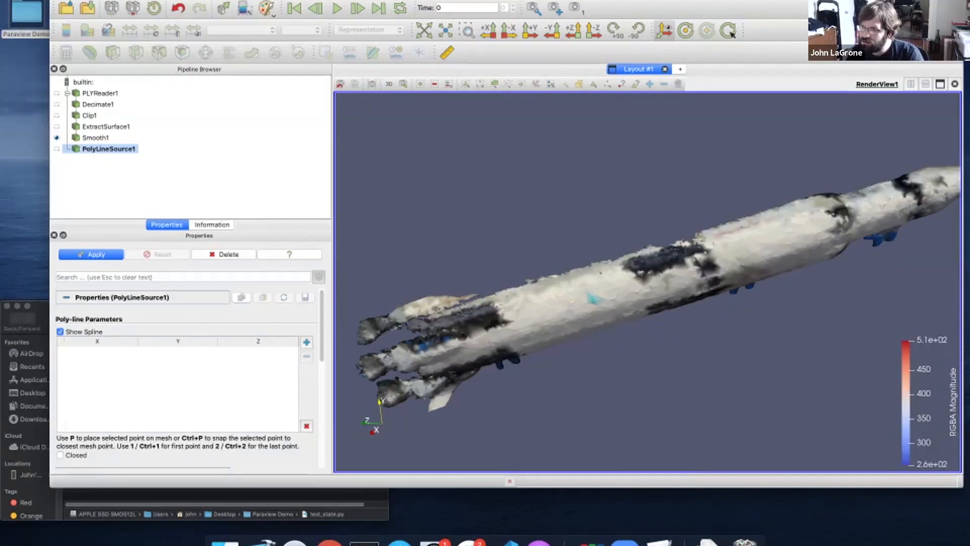
Restore two poly line points, delete PolyLineSource1, and open the View menu
{"action": "left_click", "coordinate": [307, 342]}
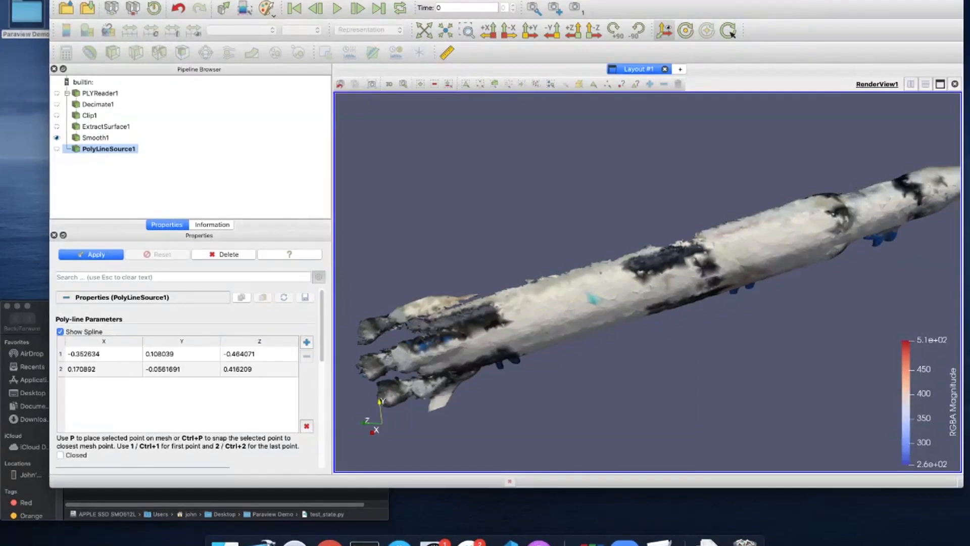
{"action": "left_click", "coordinate": [182, 369]}
{"action": "left_click", "coordinate": [224, 254]}
{"action": "left_click", "coordinate": [118, 1]}
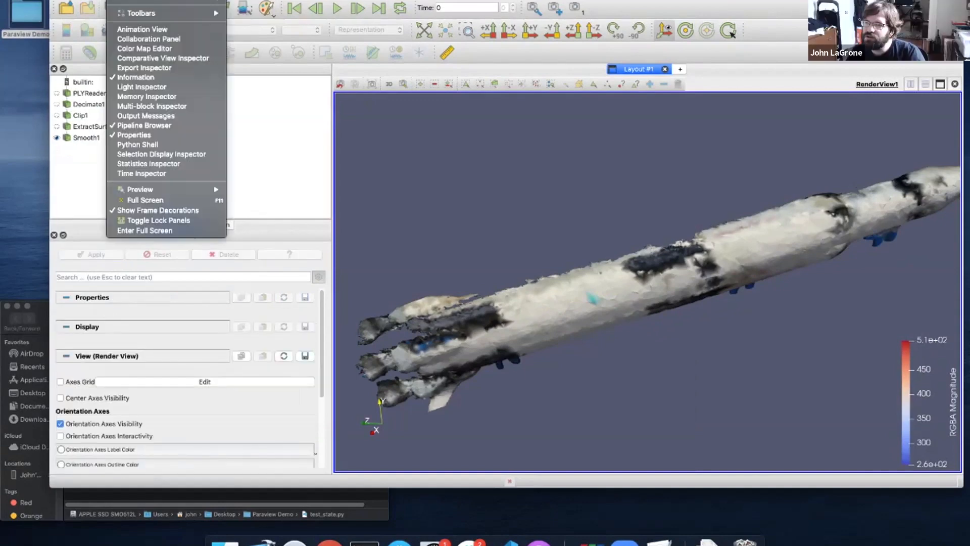
Add a new Poly Line Source with default points 0,0,0 and 1,0,0, selecting its first point
{"action": "mouse_move", "coordinate": [147, 1]}
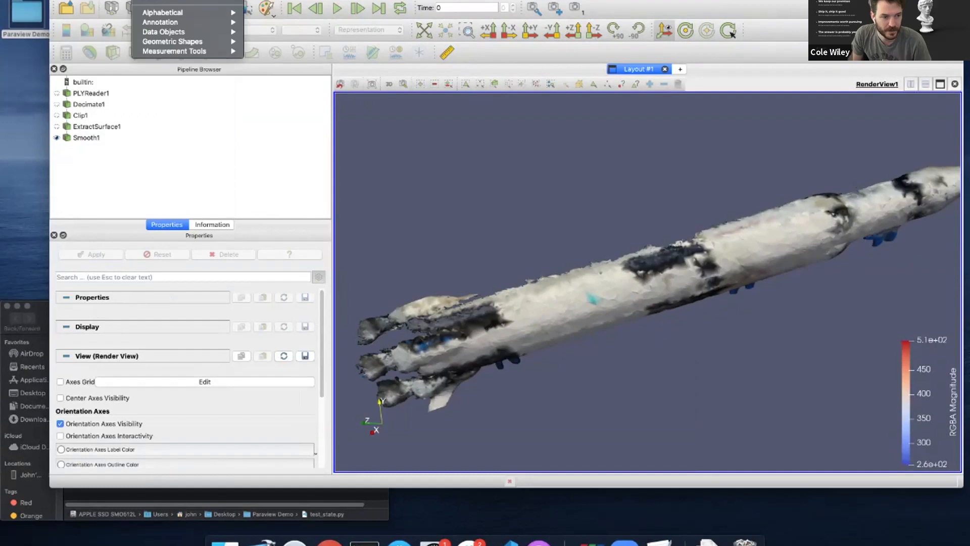
{"action": "mouse_move", "coordinate": [172, 41]}
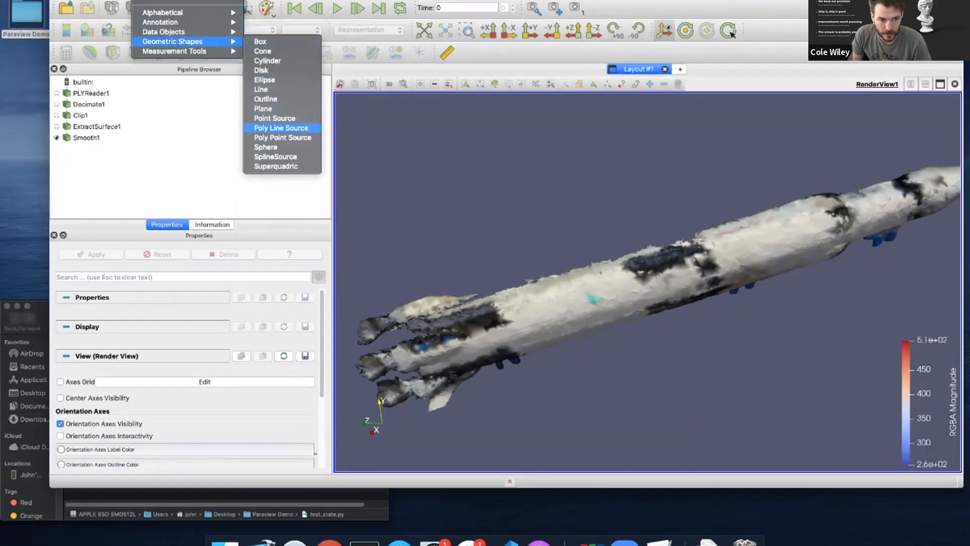
{"action": "left_click", "coordinate": [281, 128]}
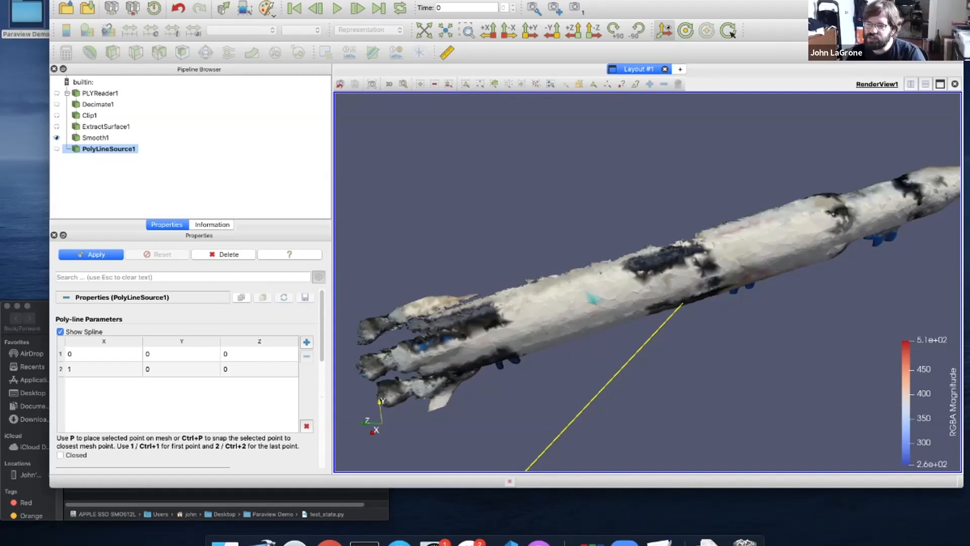
{"action": "left_click", "coordinate": [103, 354]}
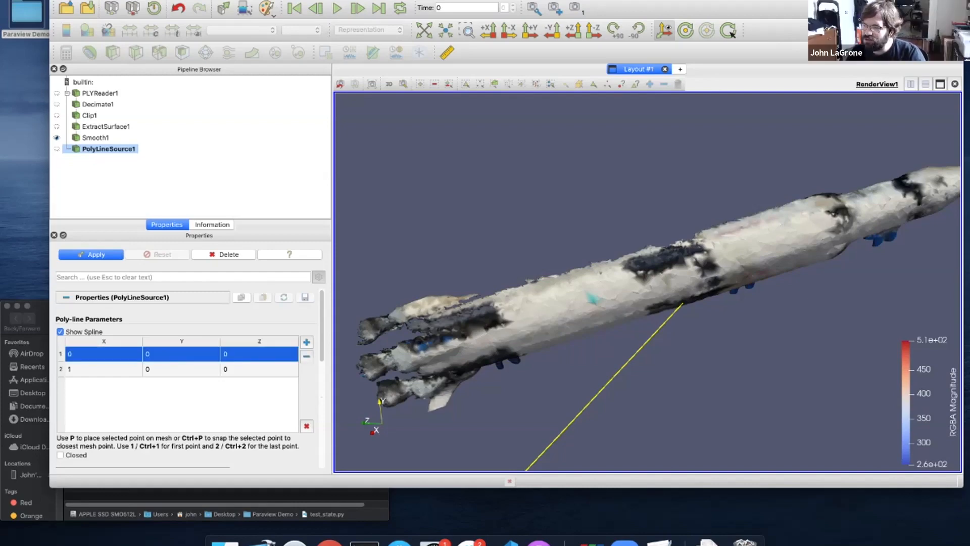
{"action": "left_click_drag", "start_coordinate": [510, 443], "coordinate": [550, 446]}
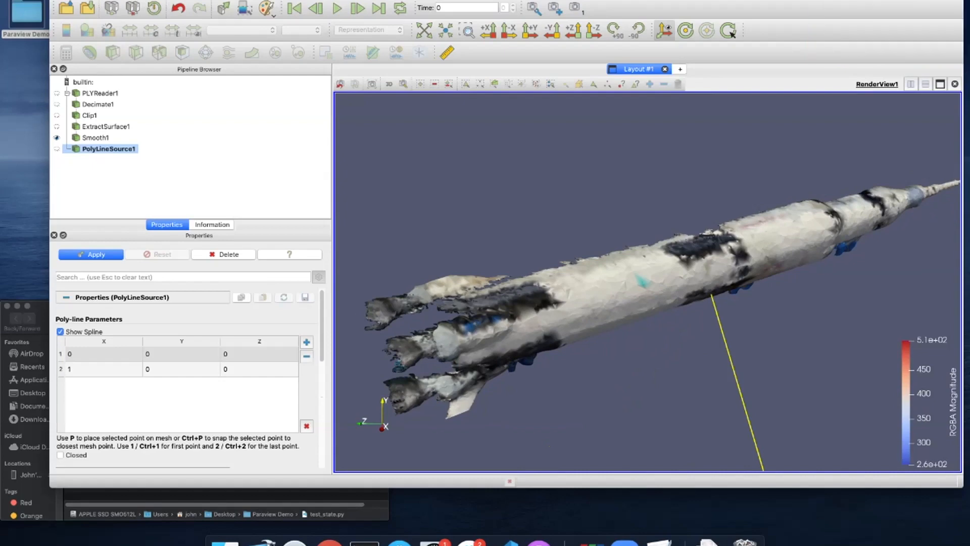
Snap poly line point 1 to 0.264854, 0.00150228, 0.303014 and point 2 to -0.364529, 0.111416, -0.459043
{"action": "left_click", "coordinate": [182, 354]}
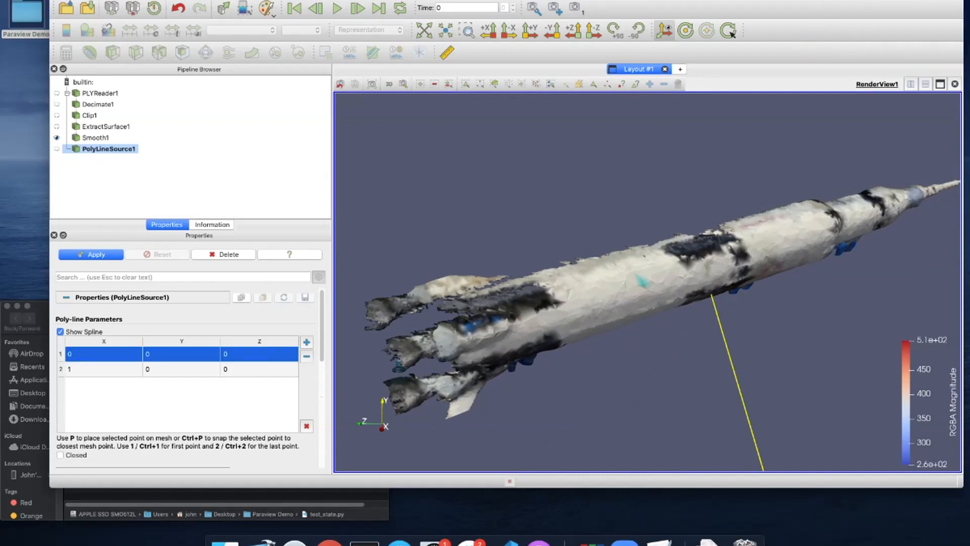
{"action": "left_click", "coordinate": [642, 281]}
{"action": "key", "text": "p"}
{"action": "left_click_drag", "start_coordinate": [642, 281], "coordinate": [569, 277]}
{"action": "scroll", "coordinate": [606, 276], "scroll_direction": "down", "scroll_amount": 2}
{"action": "middle_click_drag", "start_coordinate": [606, 276], "coordinate": [306, 382]}
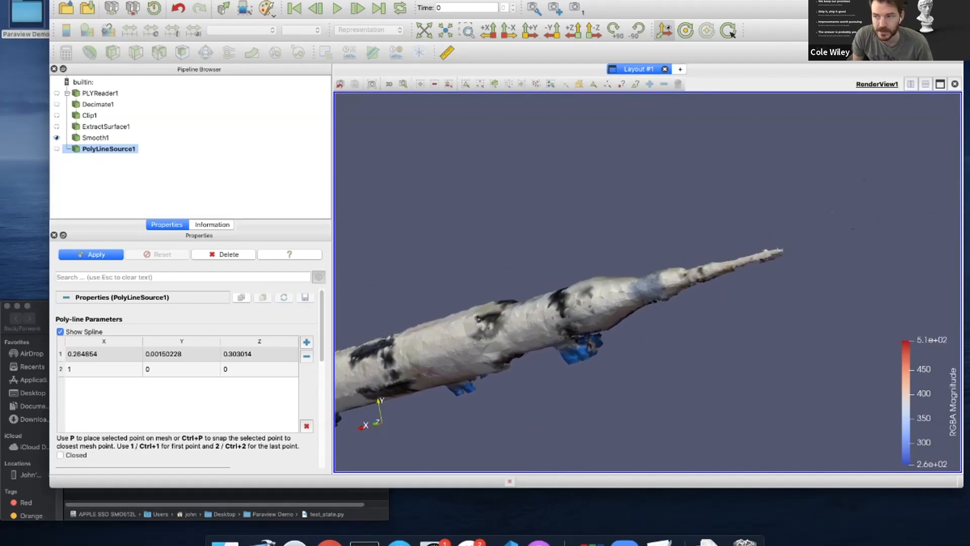
{"action": "left_click", "coordinate": [172, 369]}
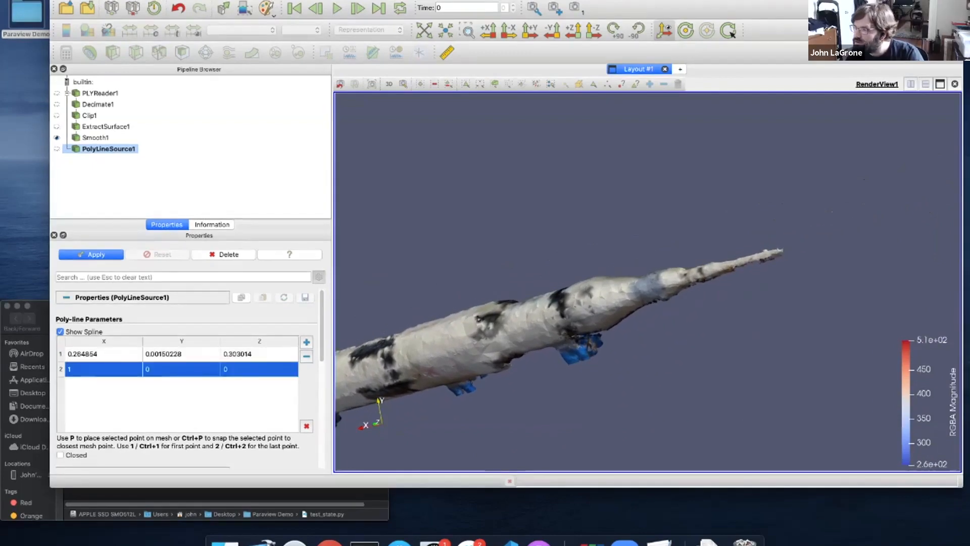
{"action": "key", "text": "p"}
{"action": "key", "text": "p"}
{"action": "left_click_drag", "start_coordinate": [781, 252], "coordinate": [824, 325]}
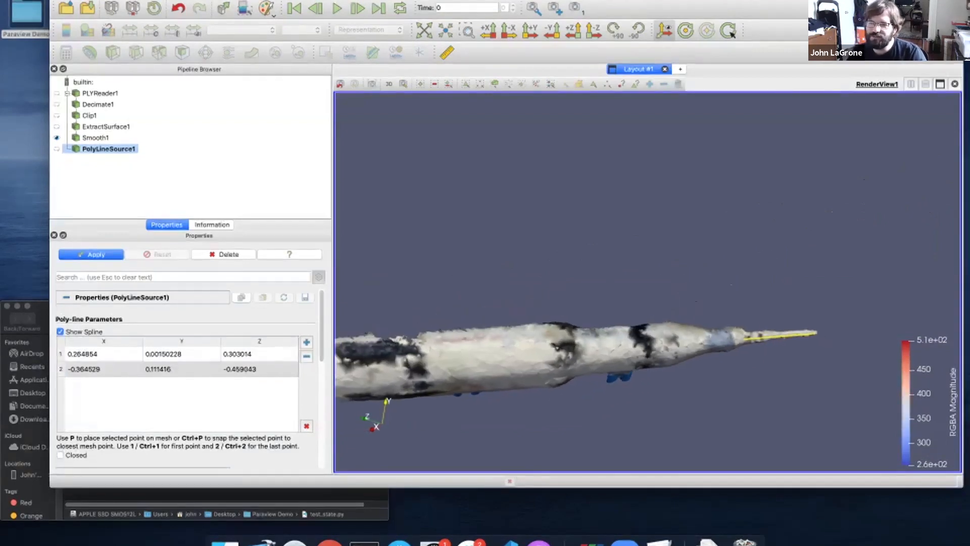
{"action": "middle_click_drag", "start_coordinate": [561, 349], "coordinate": [813, 255]}
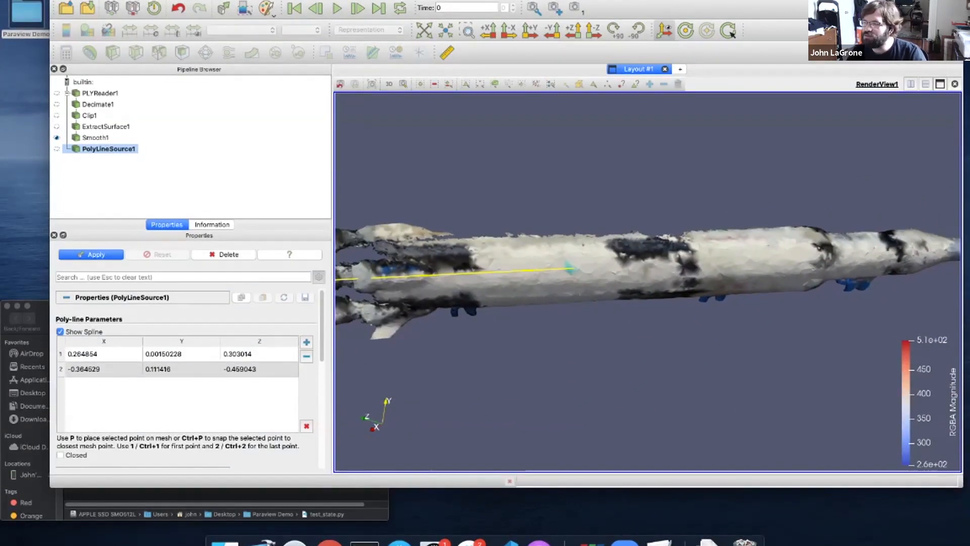
Apply the poly line and zoom out to fit the whole rocket
{"action": "left_click", "coordinate": [91, 255]}
{"action": "scroll", "coordinate": [607, 314], "scroll_direction": "down", "scroll_amount": 5}
{"action": "left_click_drag", "start_coordinate": [606, 313], "coordinate": [584, 300]}
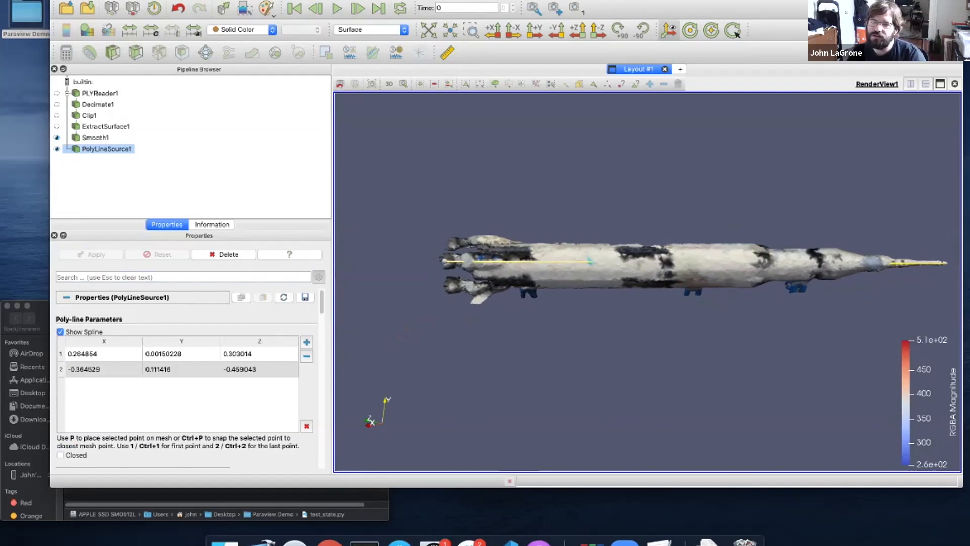
{"action": "left_click_drag", "start_coordinate": [590, 261], "coordinate": [592, 263]}
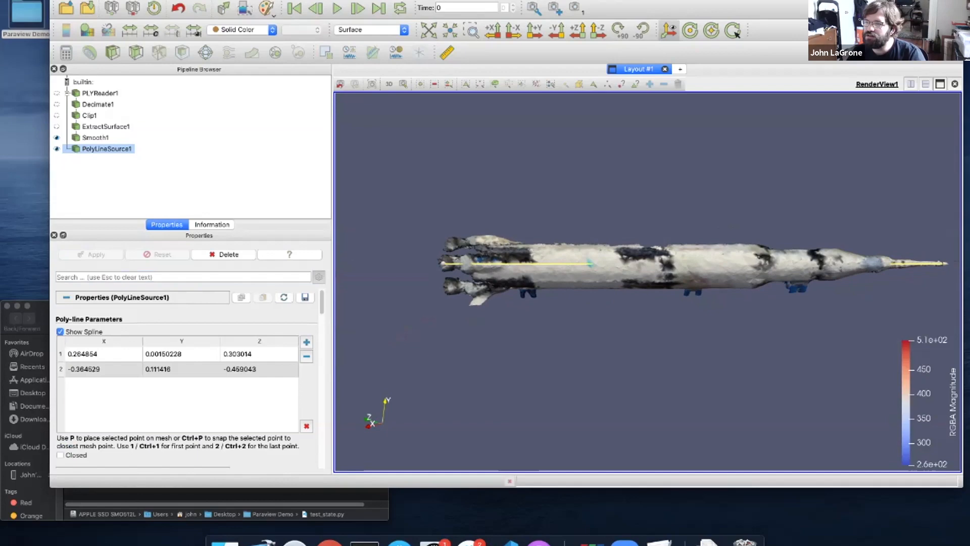
{"action": "left_click", "coordinate": [208, 0]}
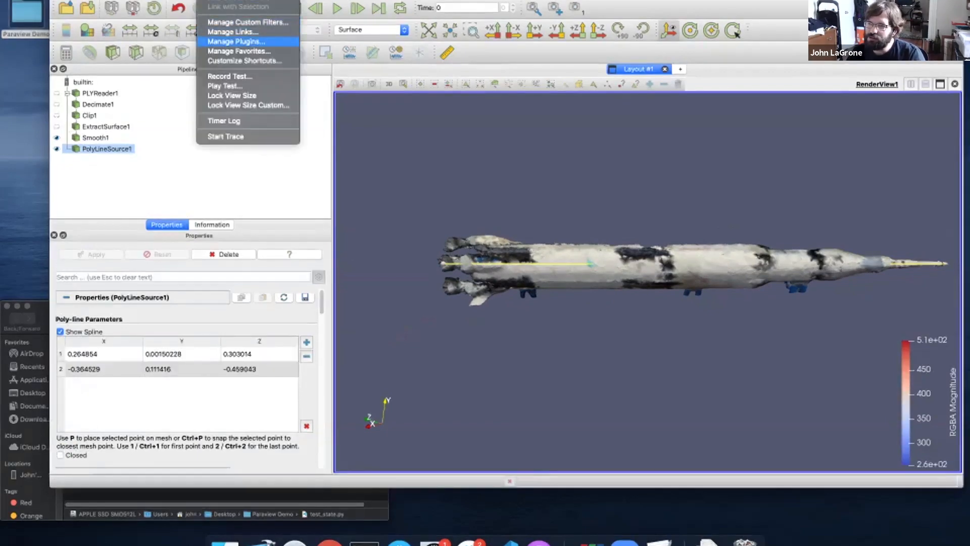
Load the GeodesicMeasurement plugin from Local Plugins in the Plugin Manager, then close it
{"action": "key", "text": "Return"}
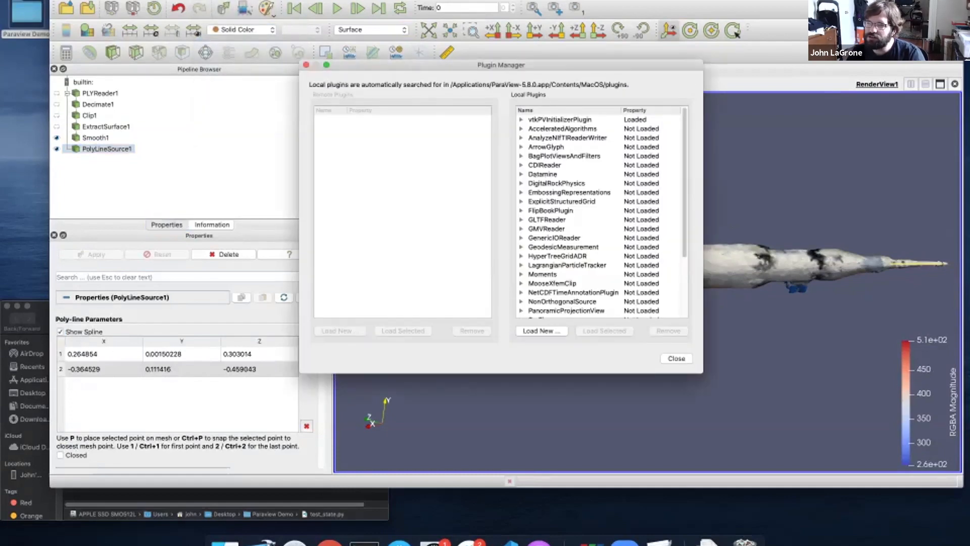
{"action": "left_click", "coordinate": [208, 0]}
{"action": "key", "text": "Escape"}
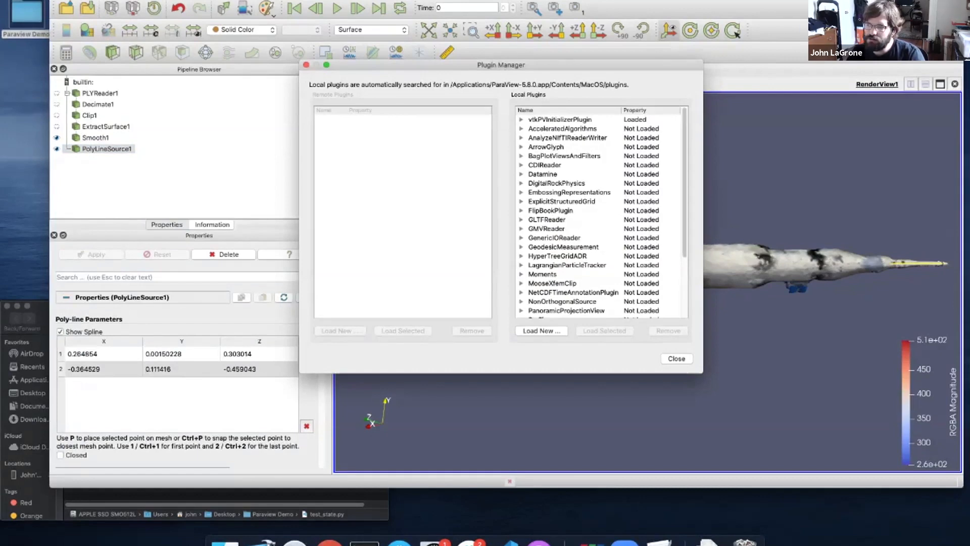
{"action": "left_click", "coordinate": [563, 247]}
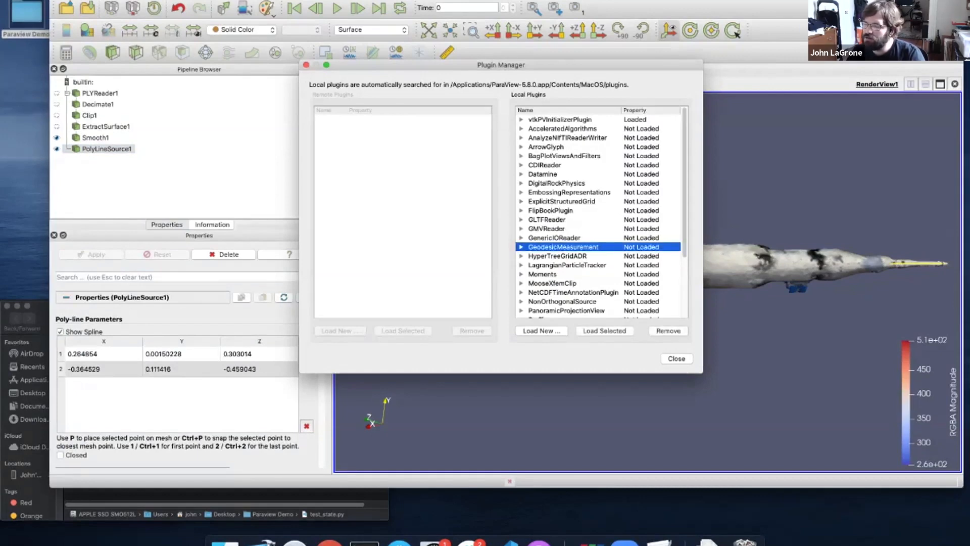
{"action": "left_click", "coordinate": [604, 330]}
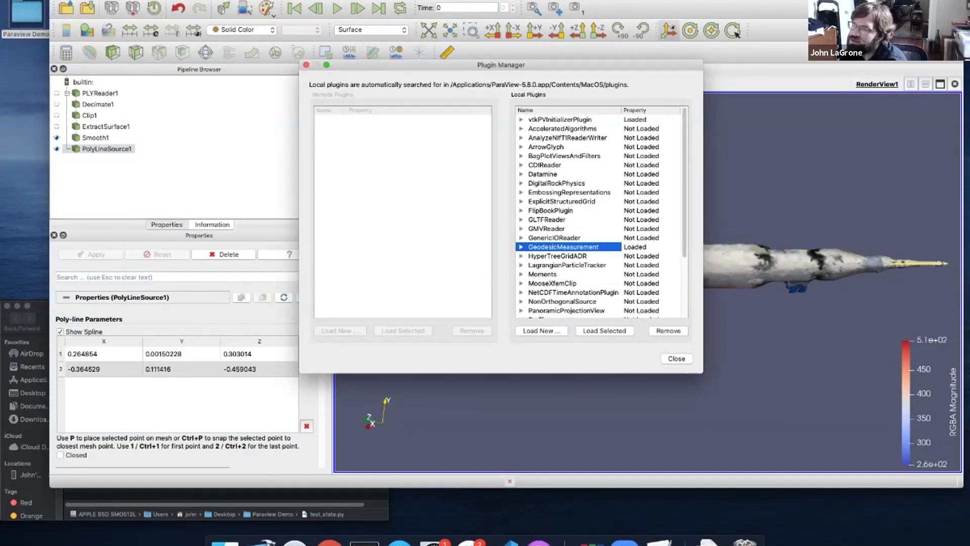
{"action": "left_click", "coordinate": [521, 247]}
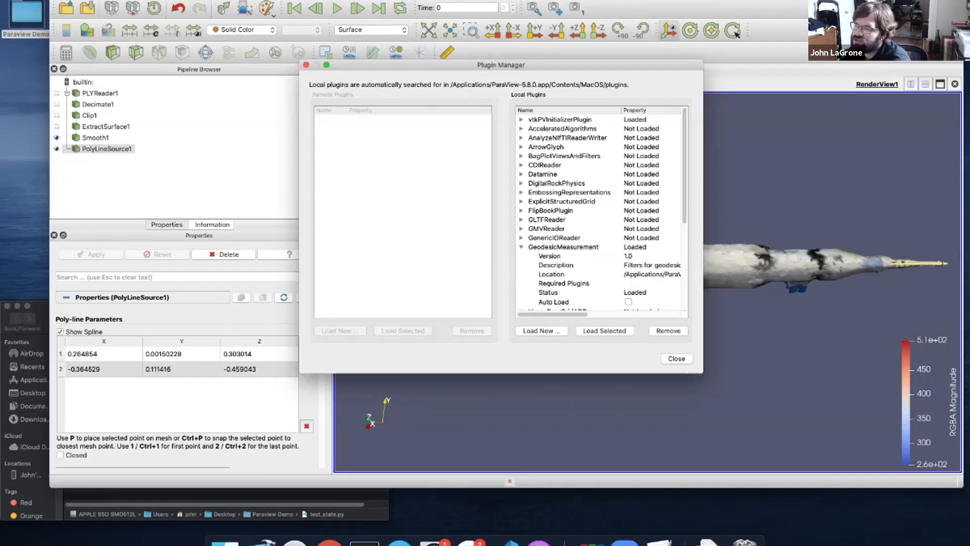
{"action": "left_click", "coordinate": [563, 246]}
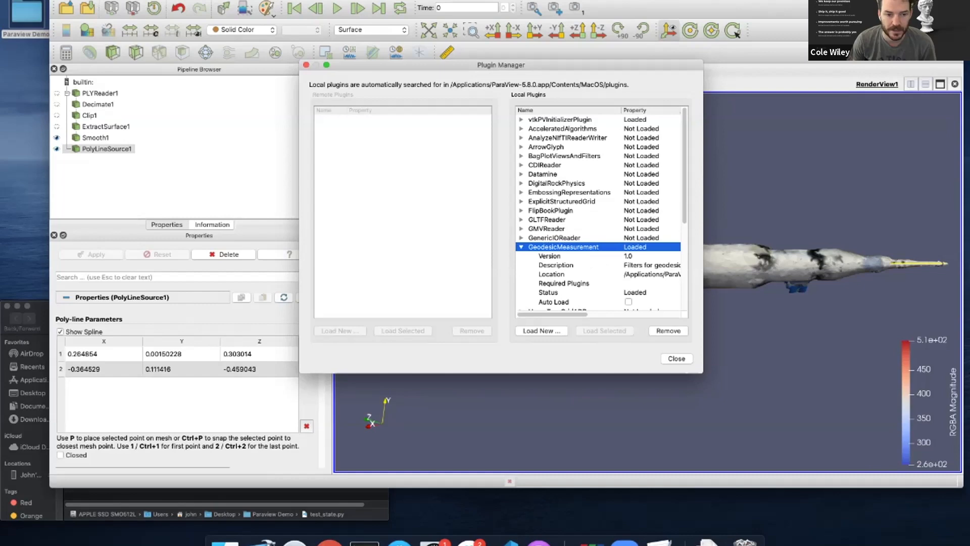
{"action": "key", "text": "Escape"}
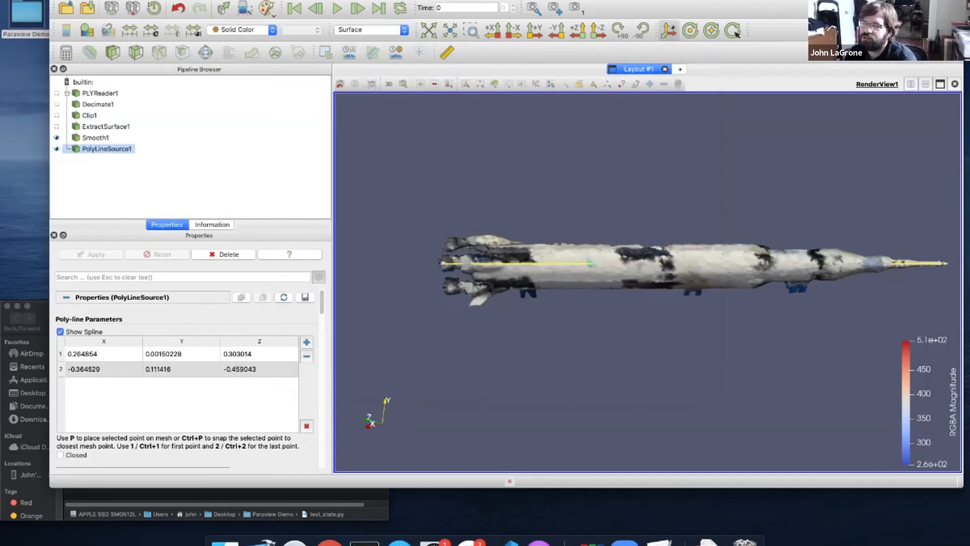
Add the Geodesic Measurement filter by quick-searching 'geode'
{"action": "left_click", "coordinate": [181, 0]}
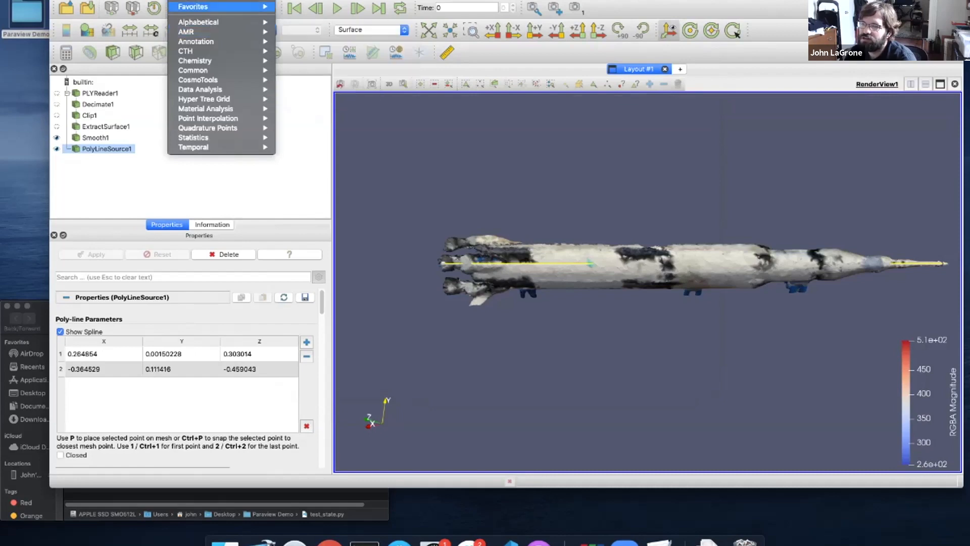
{"action": "left_click", "coordinate": [187, 0]}
{"action": "key", "text": "alt+space"}
{"action": "type", "text": "geode"}
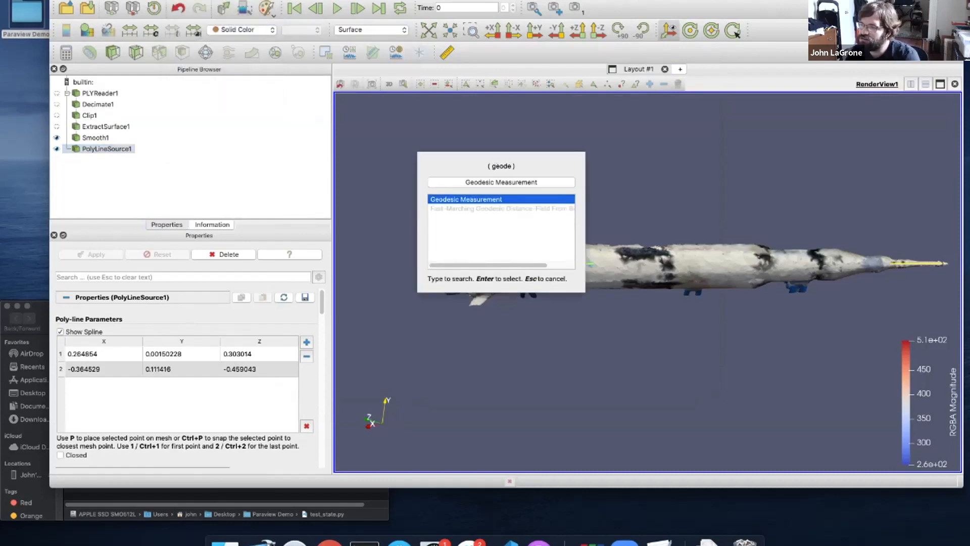
{"action": "key", "text": "Return"}
{"action": "left_click_drag", "start_coordinate": [480, 116], "coordinate": [321, 155]}
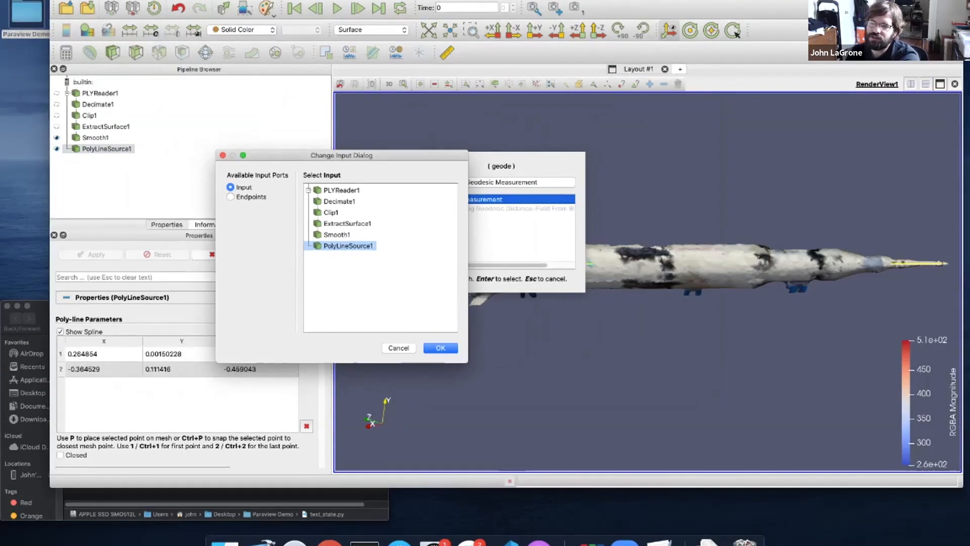
Set Smooth1 as the filter's input and PolyLineSource1 as its endpoints, then confirm
{"action": "left_click", "coordinate": [336, 235]}
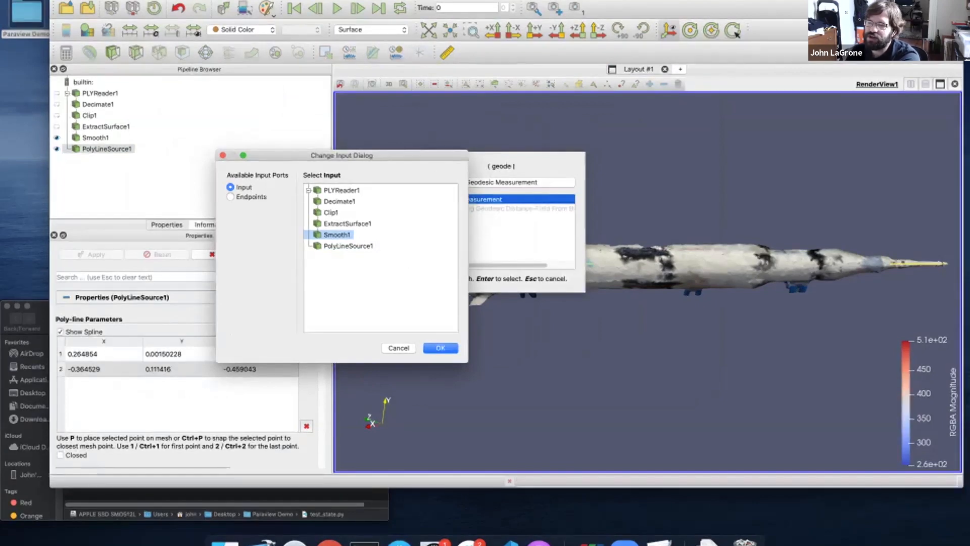
{"action": "left_click", "coordinate": [230, 196]}
{"action": "left_click", "coordinate": [349, 246]}
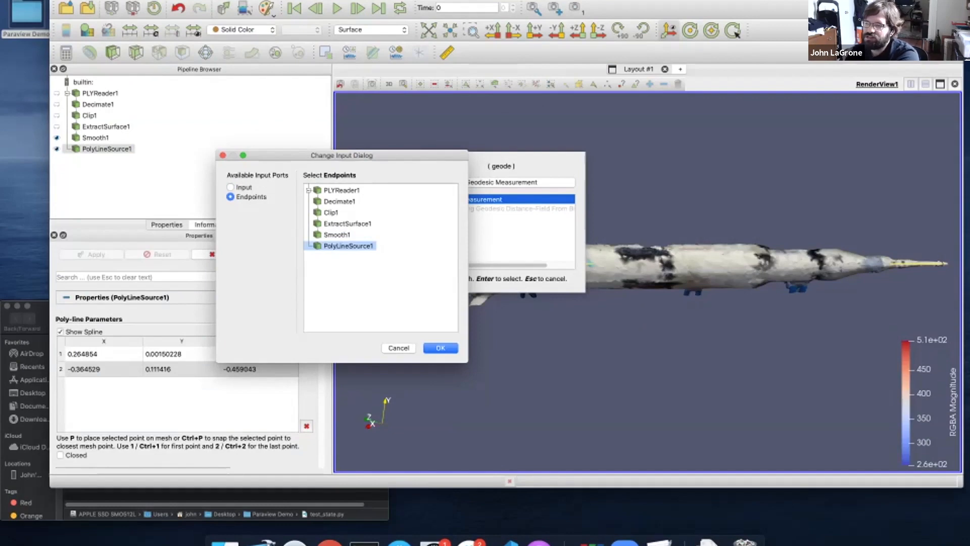
{"action": "left_click", "coordinate": [231, 187]}
{"action": "left_click", "coordinate": [231, 197]}
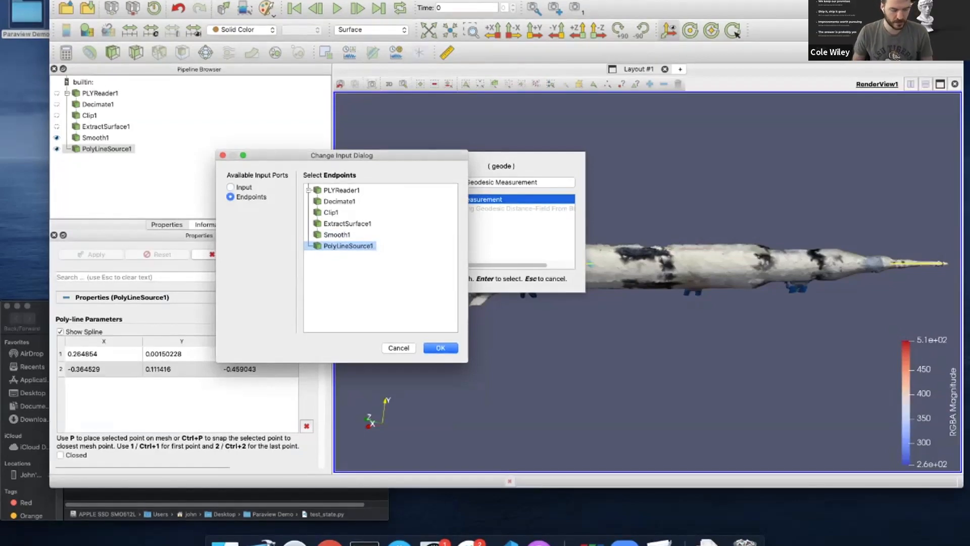
{"action": "left_click", "coordinate": [441, 348]}
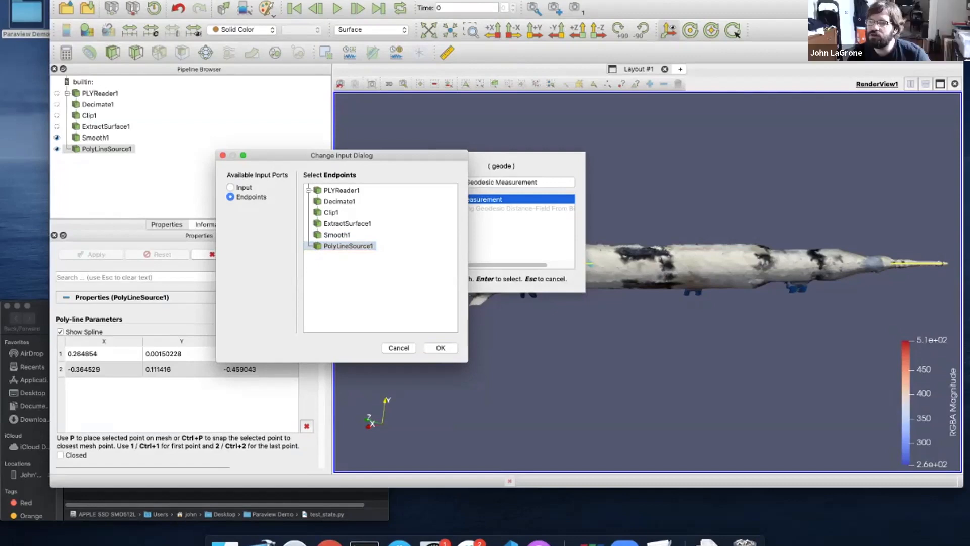
{"action": "left_click", "coordinate": [230, 187]}
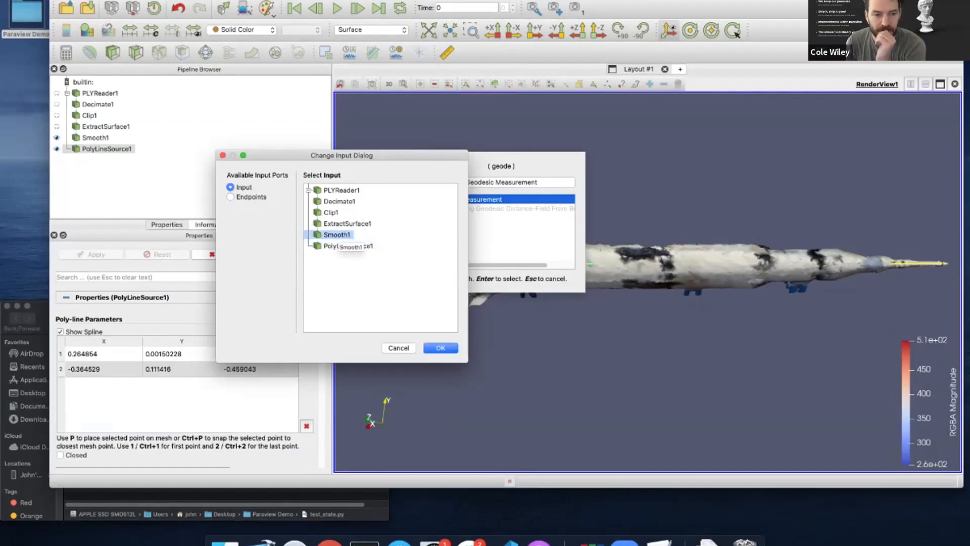
{"action": "left_click", "coordinate": [230, 196]}
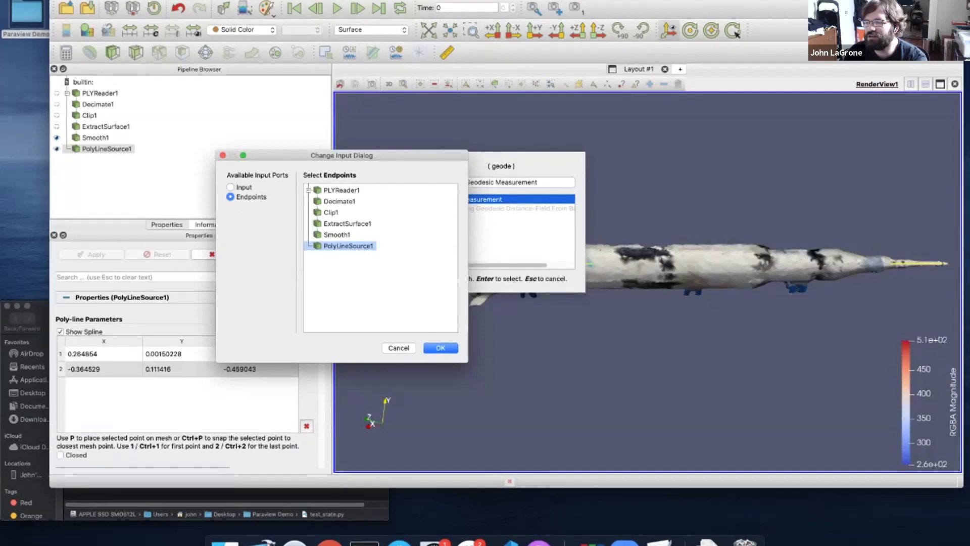
{"action": "key", "text": "Return"}
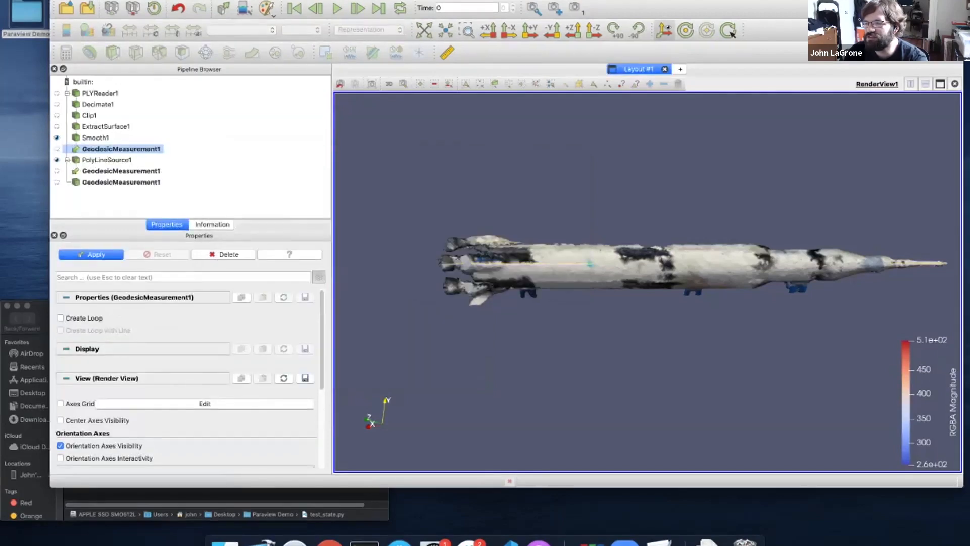